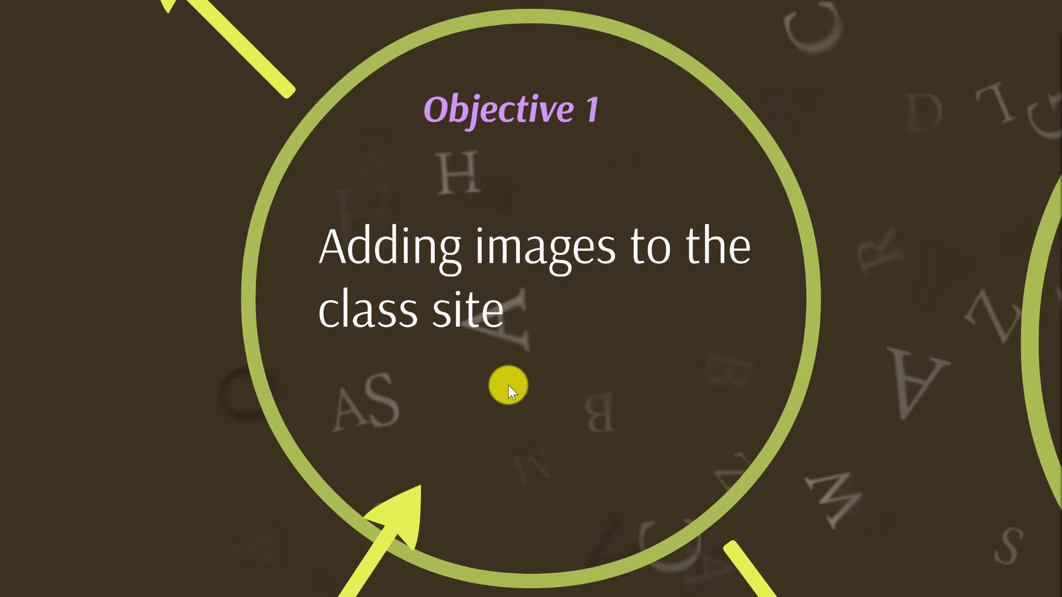
- Switch to the browser and review the Elearning course page from the General section through Lesson 7
{"action": "key", "text": "alt+Tab"}
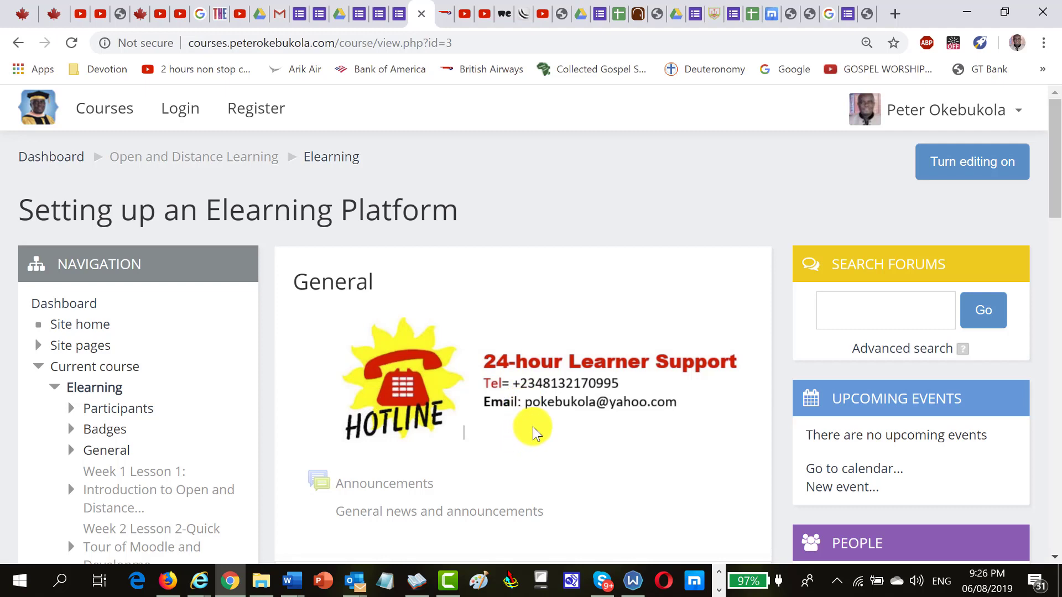
{"action": "scroll", "coordinate": [532, 426], "scroll_direction": "down", "scroll_amount": 3}
{"action": "scroll", "coordinate": [533, 426], "scroll_direction": "down", "scroll_amount": 8}
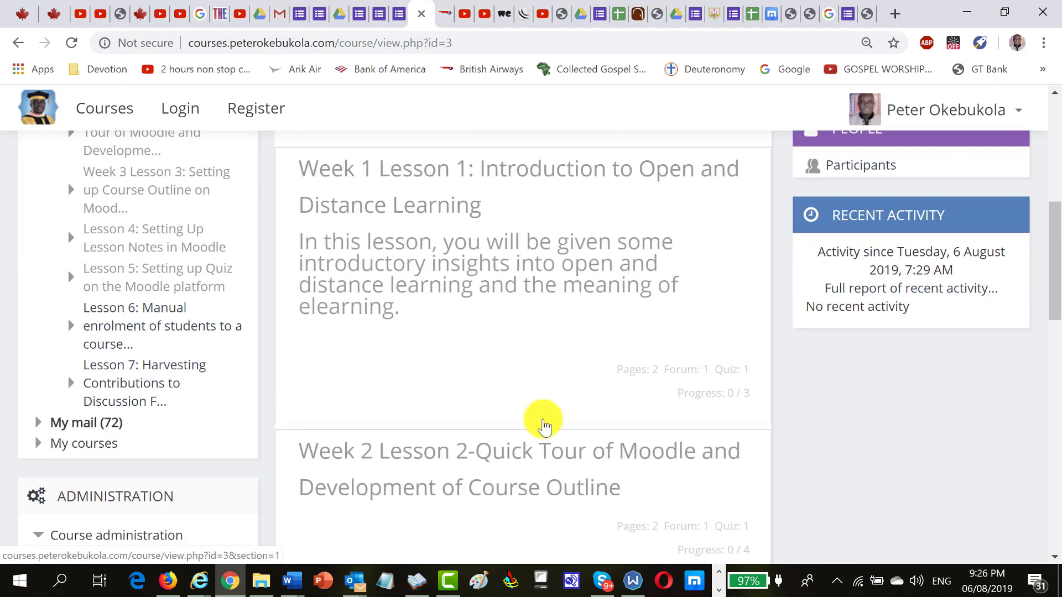
{"action": "scroll", "coordinate": [534, 411], "scroll_direction": "down", "scroll_amount": 4}
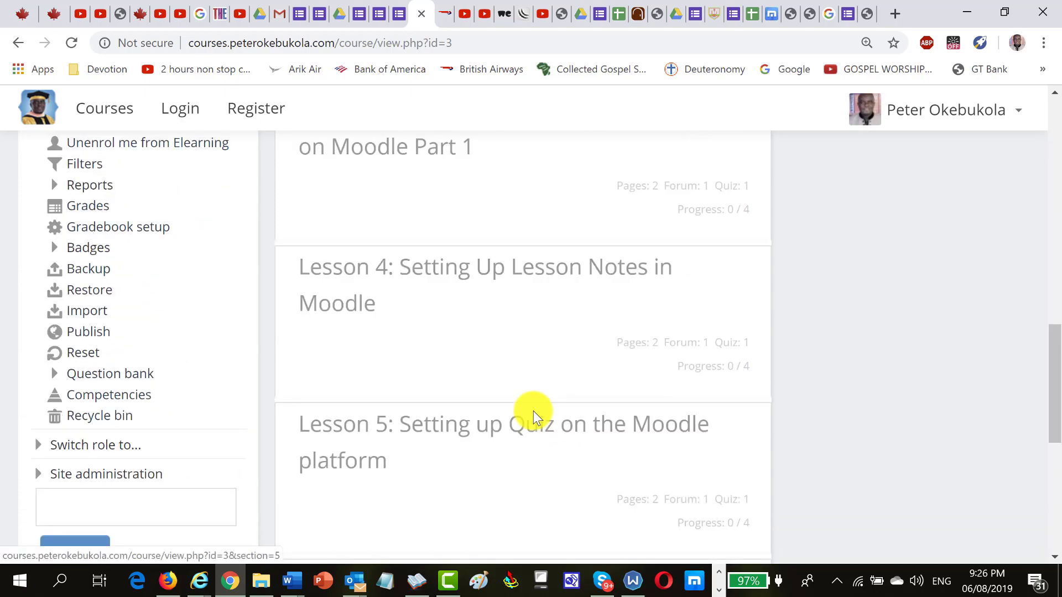
{"action": "scroll", "coordinate": [526, 404], "scroll_direction": "down", "scroll_amount": 4}
{"action": "scroll", "coordinate": [527, 404], "scroll_direction": "down", "scroll_amount": 3}
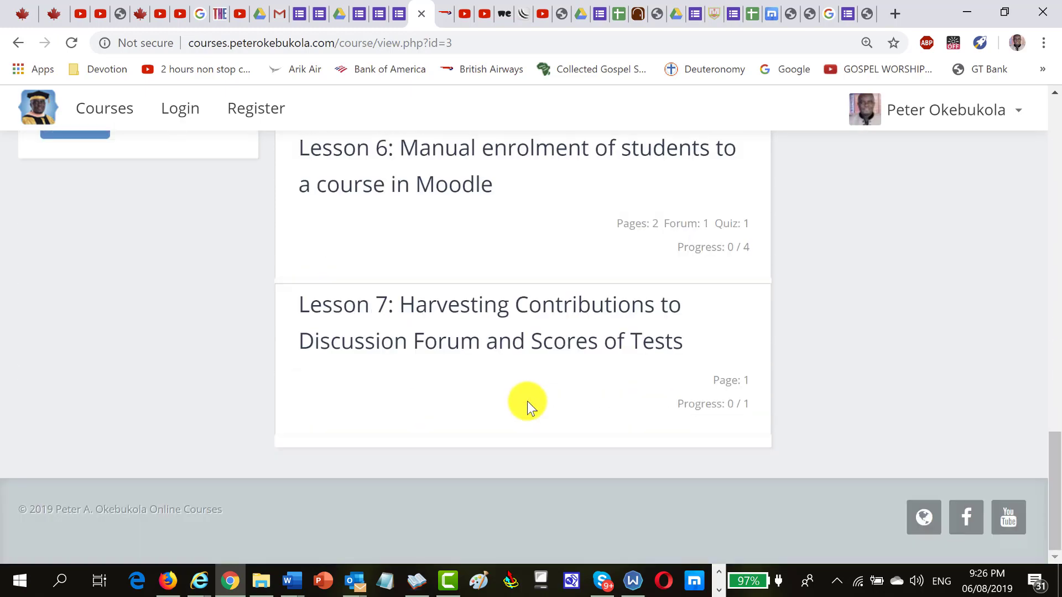
{"action": "scroll", "coordinate": [527, 400], "scroll_direction": "up", "scroll_amount": 18}
{"action": "scroll", "coordinate": [526, 401], "scroll_direction": "up", "scroll_amount": 3}
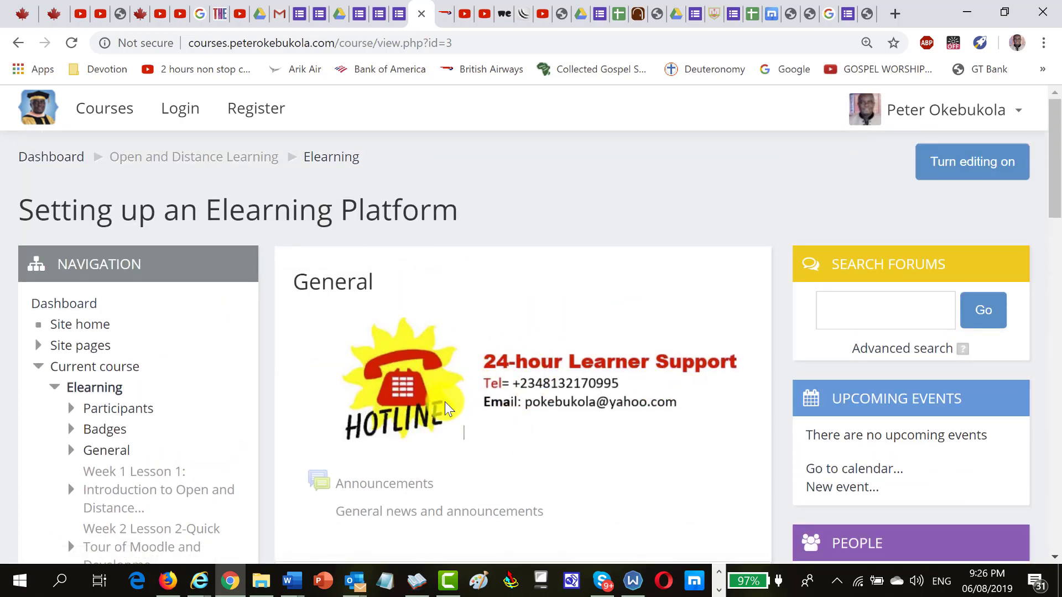
{"action": "left_click", "coordinate": [529, 446]}
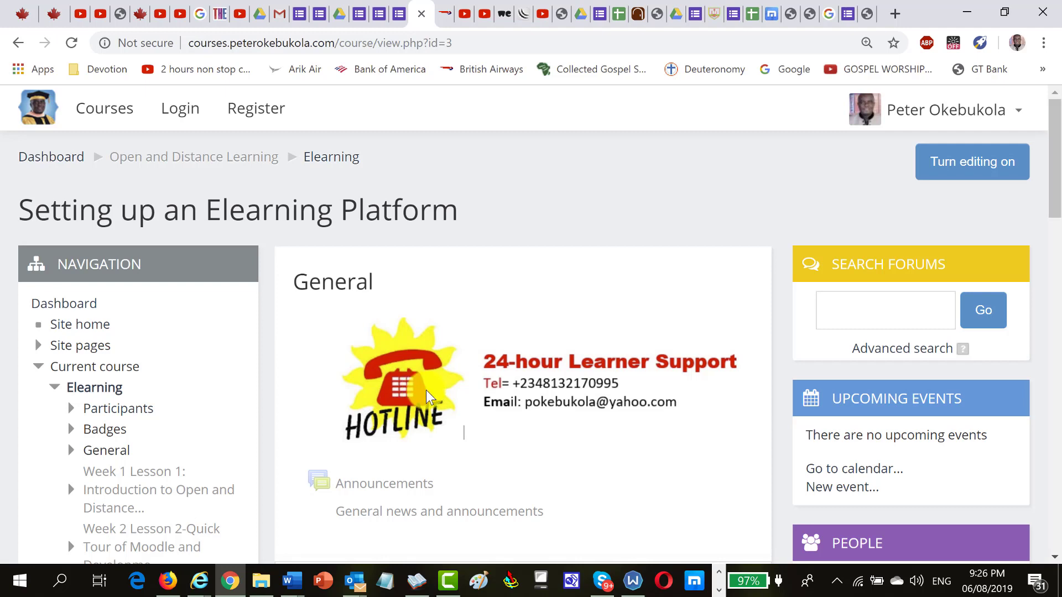
- Open the ICT in Doctoral Studies course site and examine the banners, buttons and header images of its lessons through Lesson 9
{"action": "left_click", "coordinate": [698, 31]}
{"action": "left_click", "coordinate": [713, 13]}
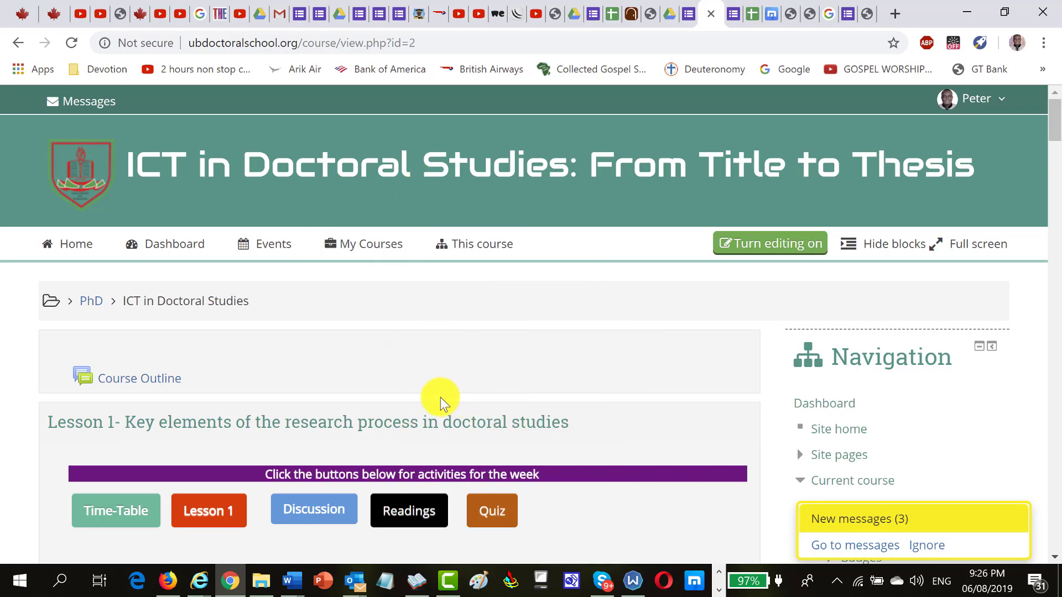
{"action": "scroll", "coordinate": [435, 386], "scroll_direction": "down", "scroll_amount": 2}
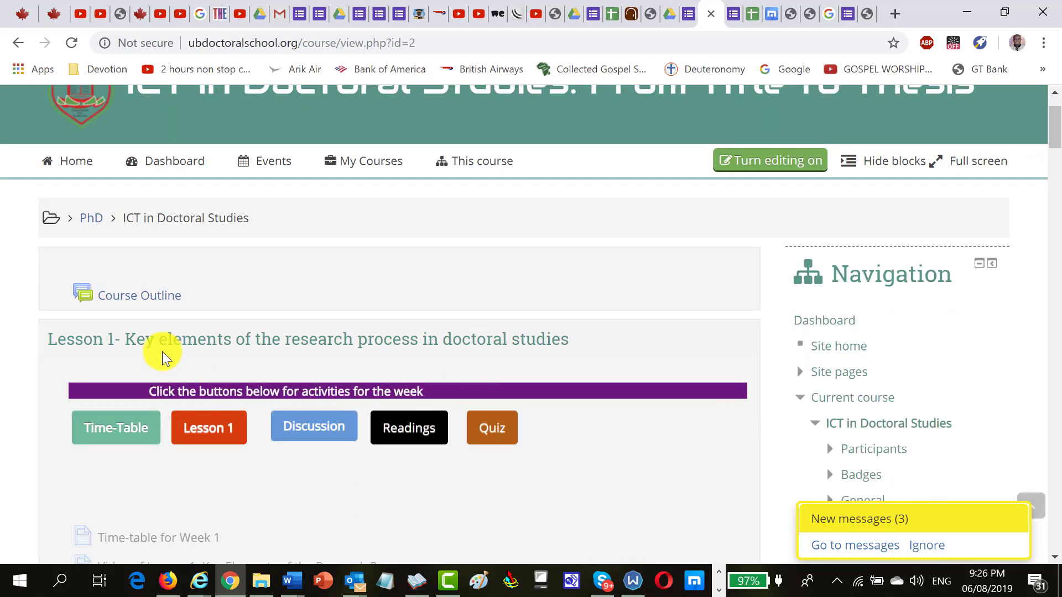
{"action": "scroll", "coordinate": [301, 353], "scroll_direction": "down", "scroll_amount": 2}
{"action": "scroll", "coordinate": [300, 351], "scroll_direction": "down", "scroll_amount": 2}
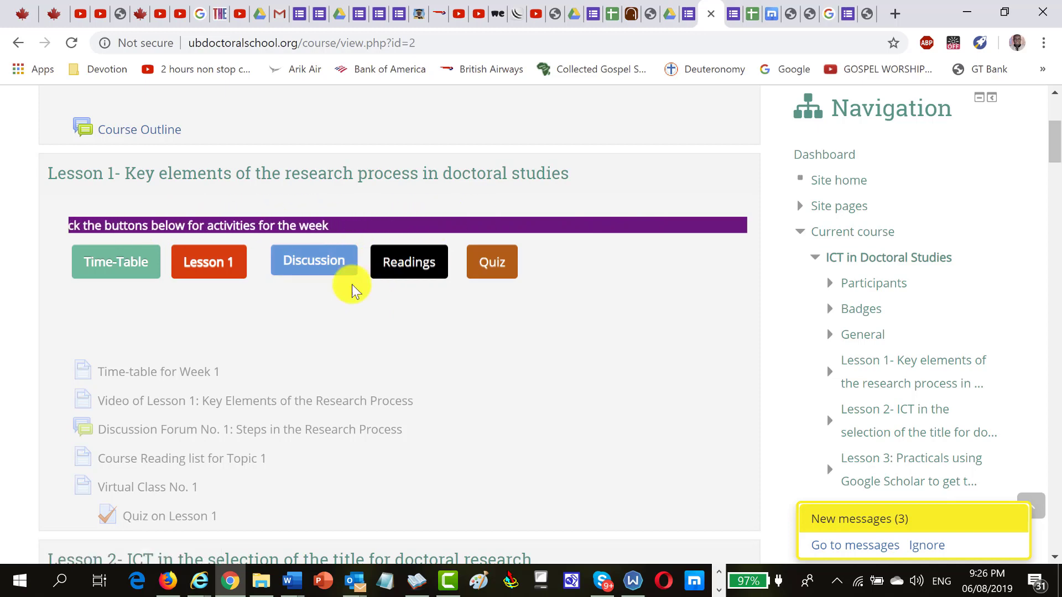
{"action": "scroll", "coordinate": [410, 369], "scroll_direction": "down", "scroll_amount": 3}
{"action": "scroll", "coordinate": [408, 364], "scroll_direction": "down", "scroll_amount": 3}
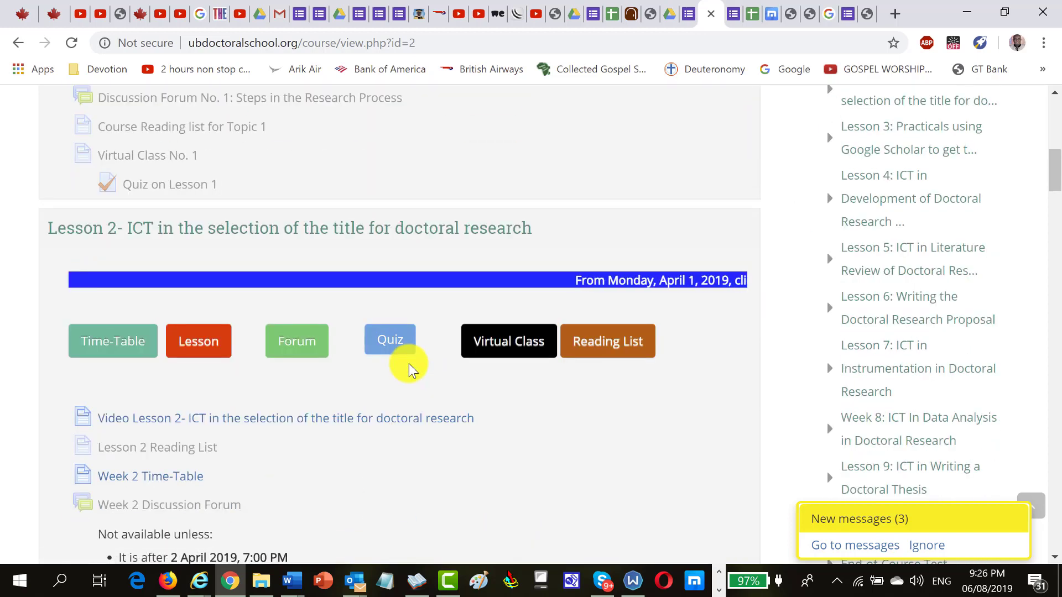
{"action": "scroll", "coordinate": [406, 360], "scroll_direction": "down", "scroll_amount": 1}
{"action": "scroll", "coordinate": [405, 357], "scroll_direction": "down", "scroll_amount": 9}
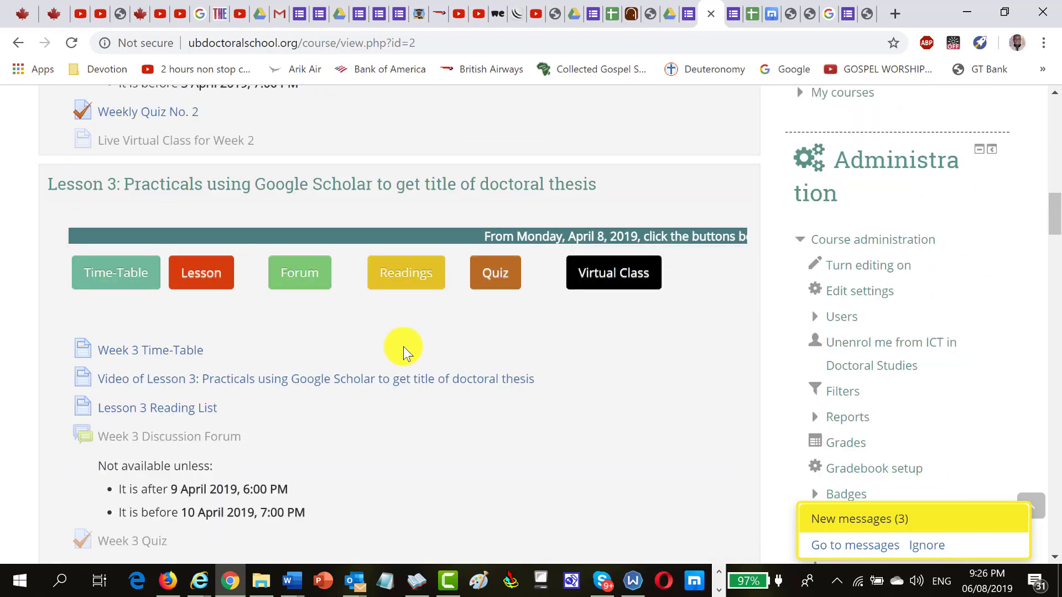
{"action": "scroll", "coordinate": [404, 353], "scroll_direction": "down", "scroll_amount": 4}
{"action": "scroll", "coordinate": [403, 347], "scroll_direction": "down", "scroll_amount": 12}
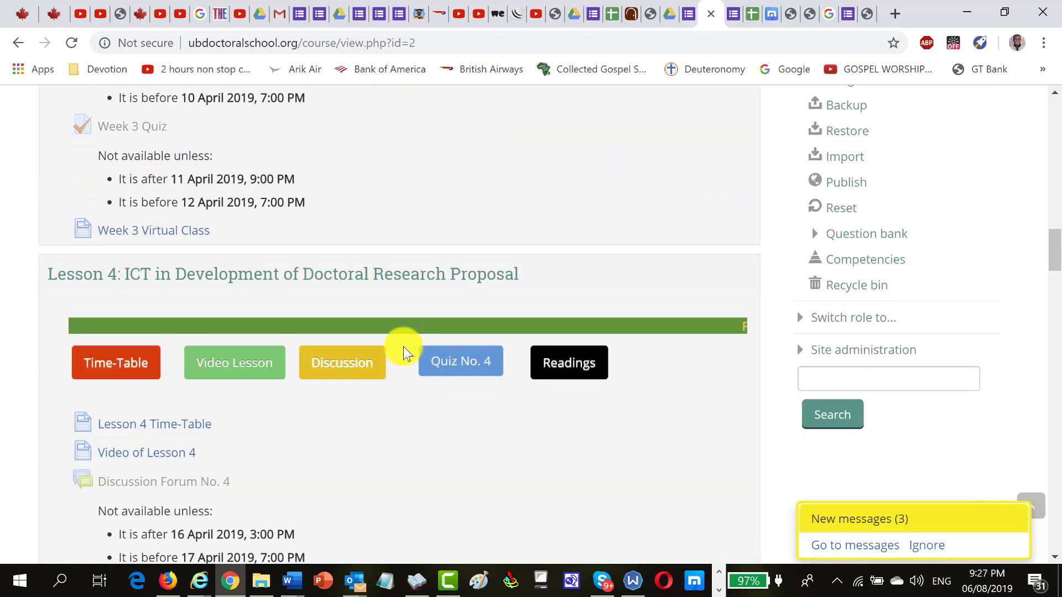
{"action": "scroll", "coordinate": [403, 347], "scroll_direction": "down", "scroll_amount": 6}
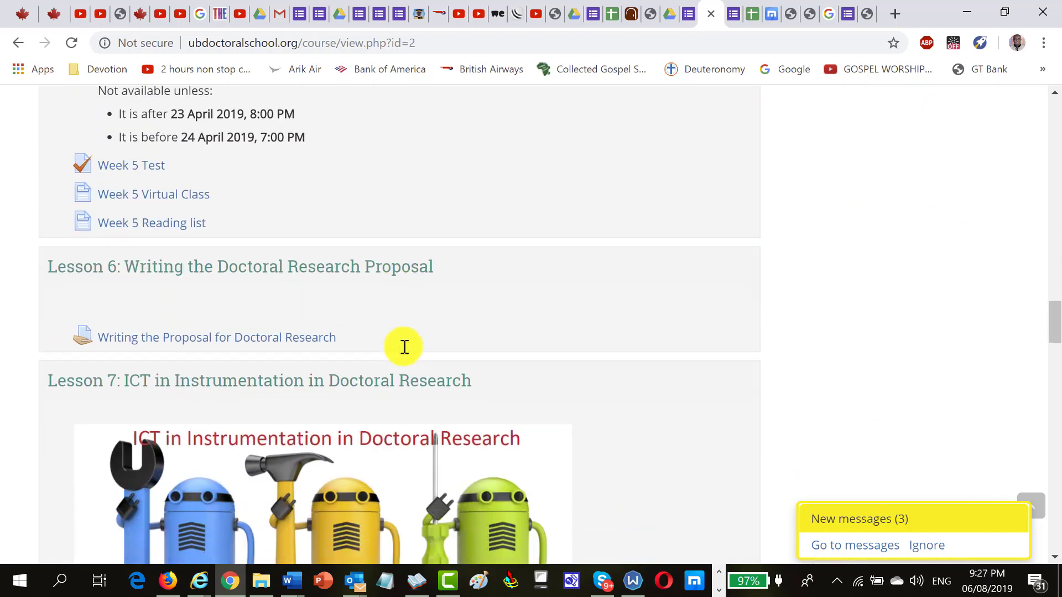
{"action": "scroll", "coordinate": [360, 374], "scroll_direction": "down", "scroll_amount": 3}
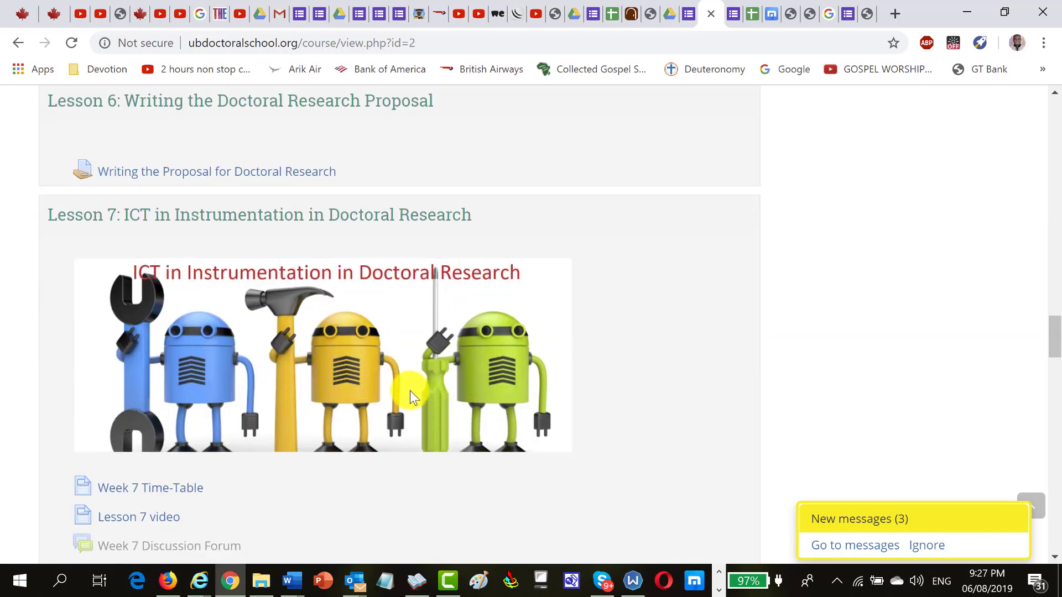
{"action": "scroll", "coordinate": [412, 390], "scroll_direction": "down", "scroll_amount": 6}
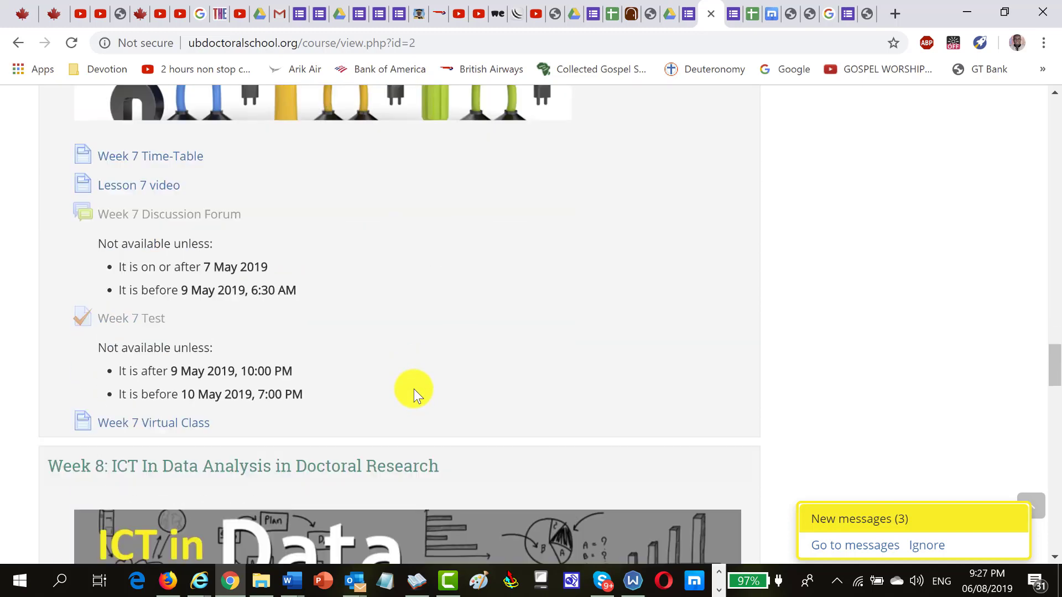
{"action": "scroll", "coordinate": [417, 388], "scroll_direction": "down", "scroll_amount": 6}
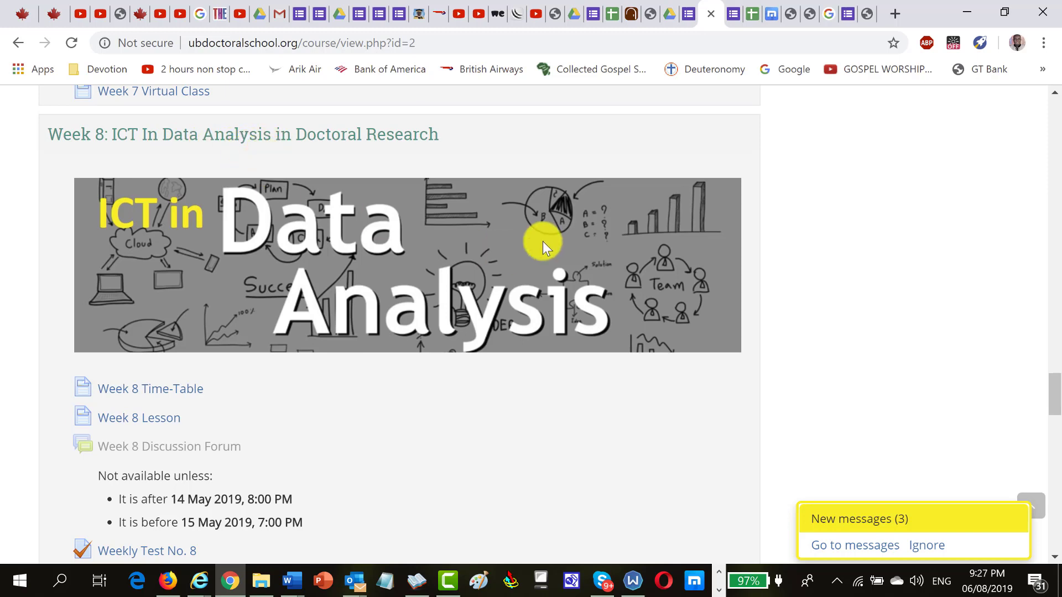
{"action": "scroll", "coordinate": [453, 333], "scroll_direction": "down", "scroll_amount": 7}
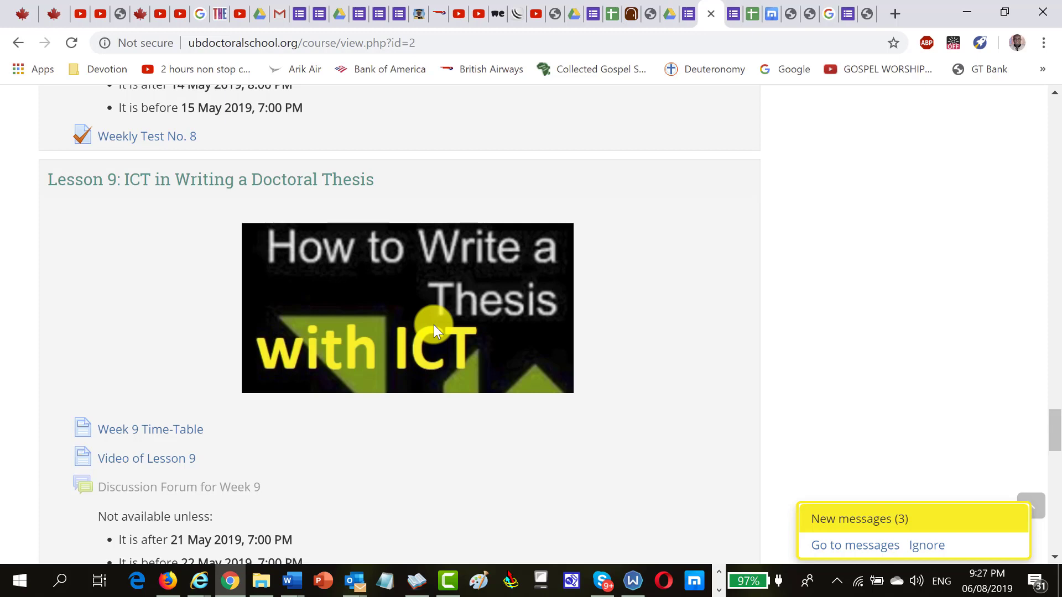
- Return to the e-learning site and open the Basic Educational Process In Science Education course in the Miscellaneous category
{"action": "left_click", "coordinate": [422, 15]}
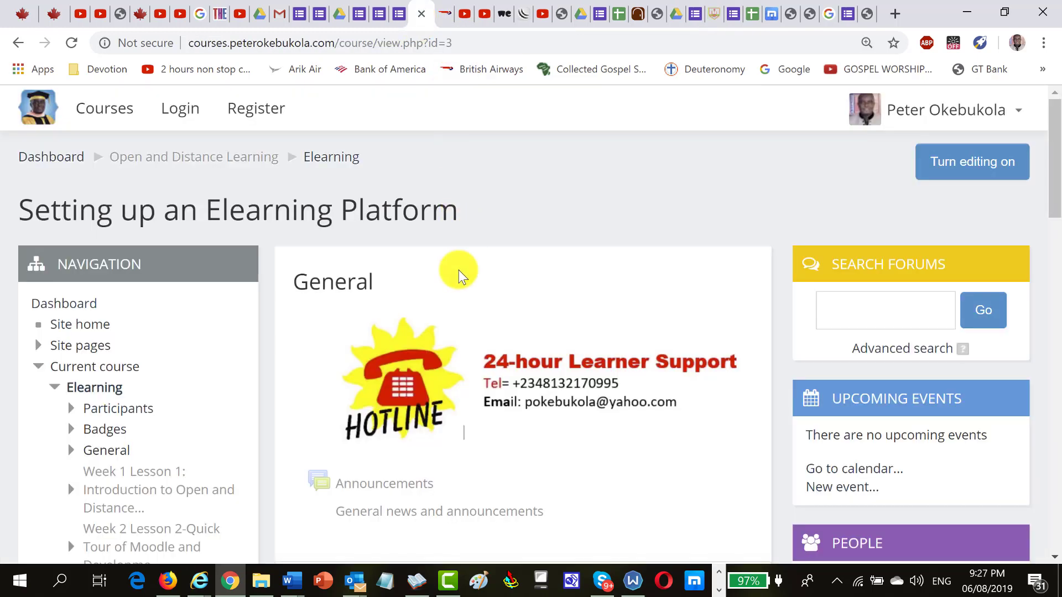
{"action": "left_click", "coordinate": [107, 108]}
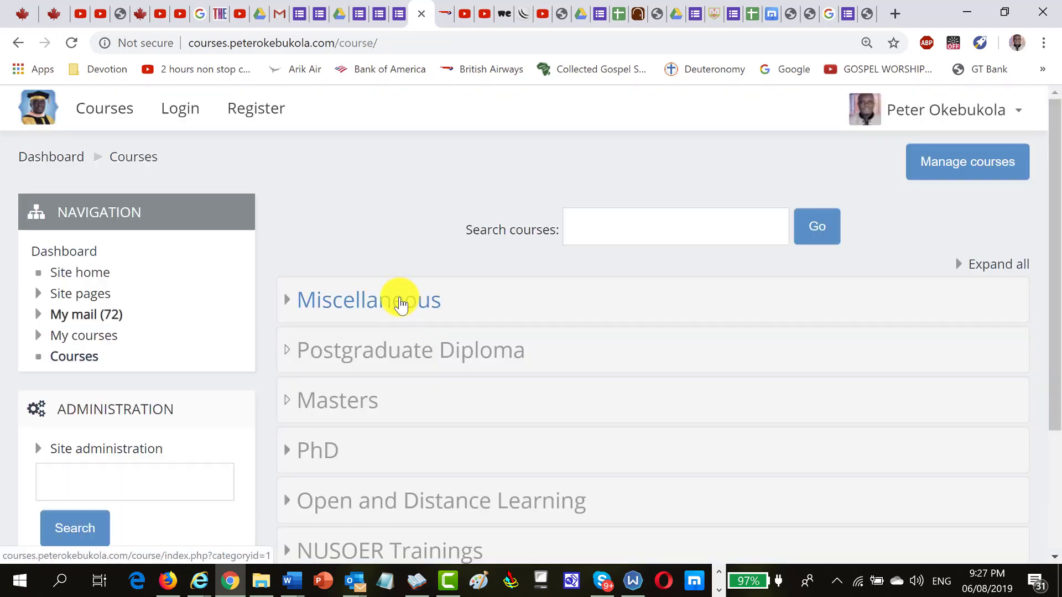
{"action": "left_click", "coordinate": [400, 303]}
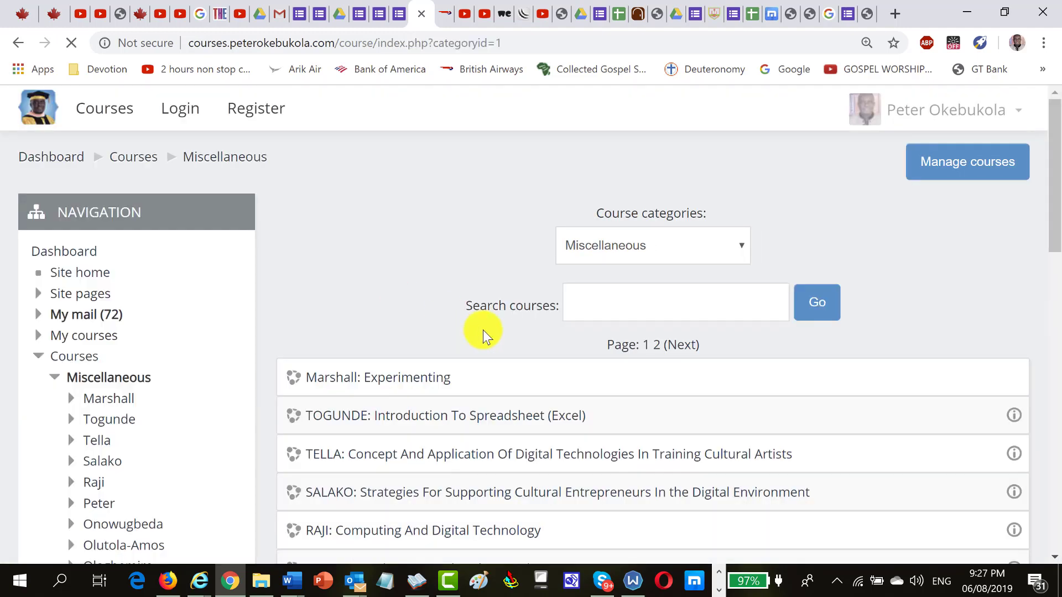
{"action": "scroll", "coordinate": [482, 330], "scroll_direction": "down", "scroll_amount": 5}
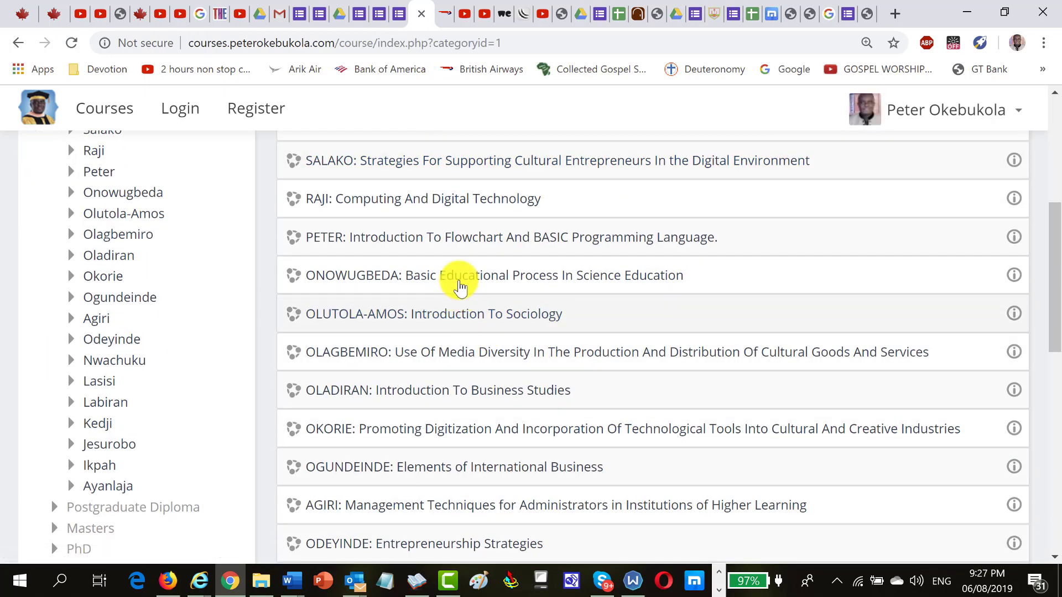
{"action": "left_click", "coordinate": [457, 272]}
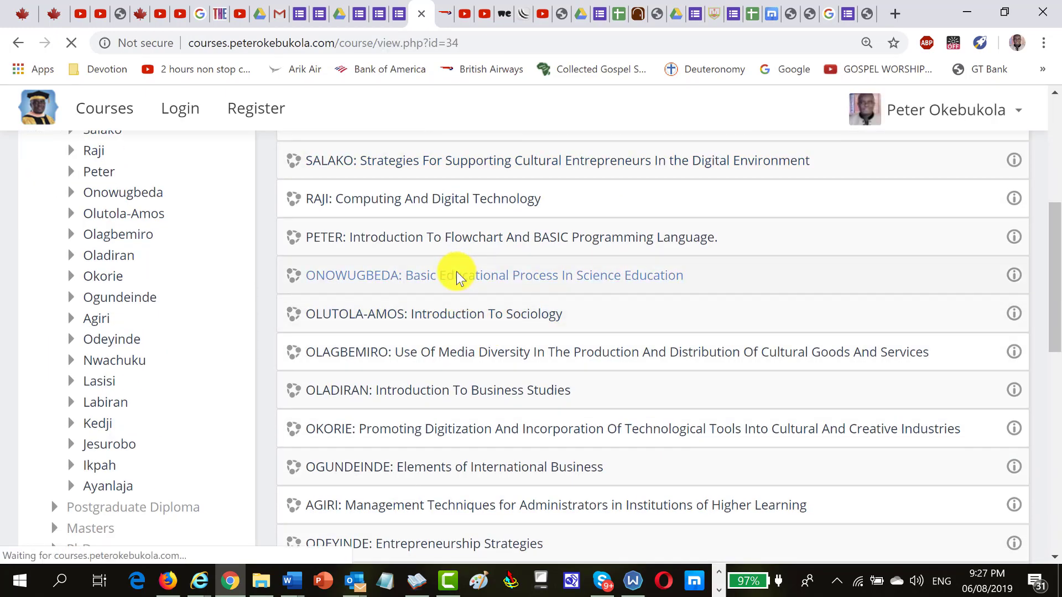
- Examine how the lesson sections of the science education course are presented
{"action": "scroll", "coordinate": [517, 322], "scroll_direction": "down", "scroll_amount": 10}
{"action": "scroll", "coordinate": [516, 323], "scroll_direction": "down", "scroll_amount": 3}
{"action": "scroll", "coordinate": [516, 323], "scroll_direction": "up", "scroll_amount": 6}
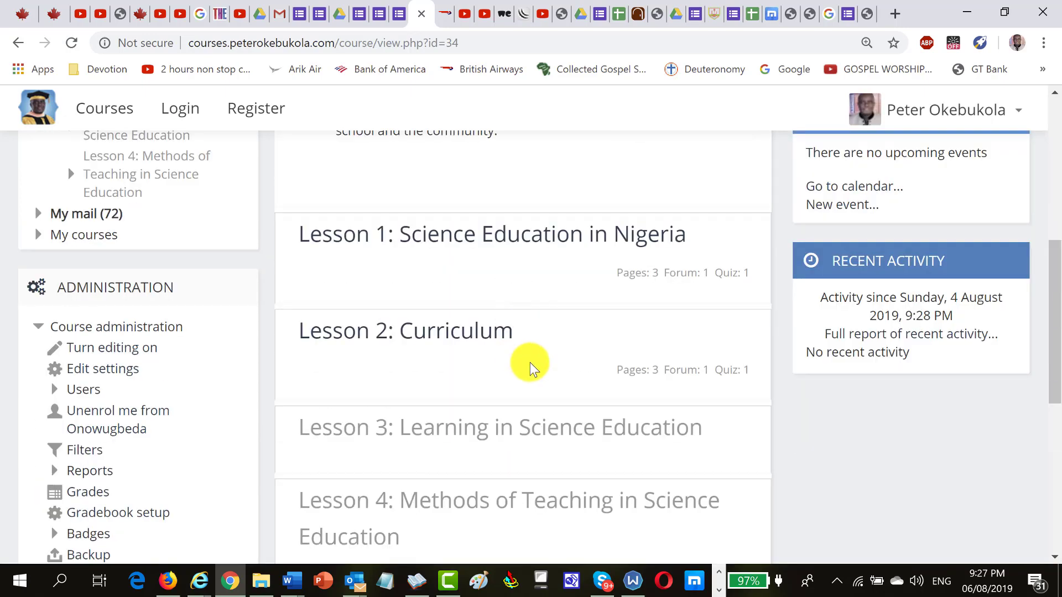
{"action": "scroll", "coordinate": [530, 368], "scroll_direction": "up", "scroll_amount": 5}
{"action": "scroll", "coordinate": [531, 362], "scroll_direction": "down", "scroll_amount": 5}
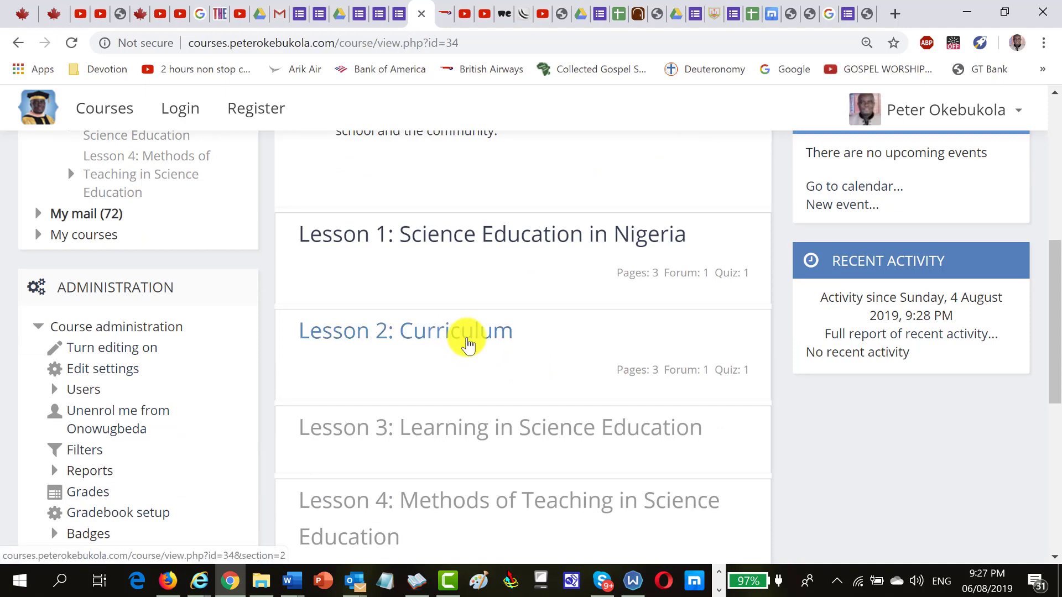
{"action": "scroll", "coordinate": [525, 407], "scroll_direction": "up", "scroll_amount": 1}
{"action": "scroll", "coordinate": [523, 407], "scroll_direction": "up", "scroll_amount": 7}
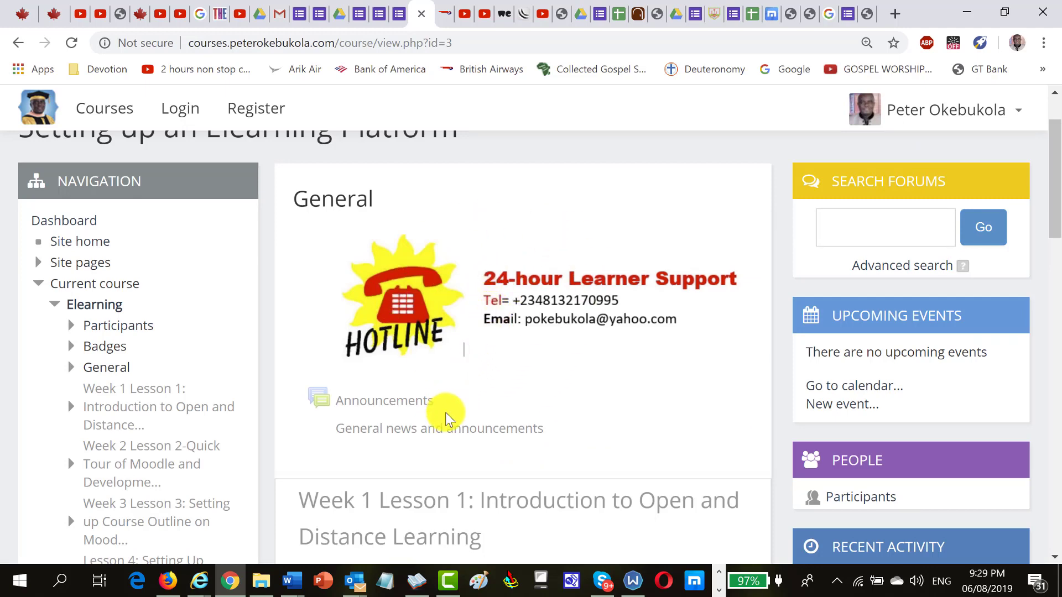
- Turn on editing for the Setting up an Elearning Platform course
{"action": "scroll", "coordinate": [498, 418], "scroll_direction": "up", "scroll_amount": 2}
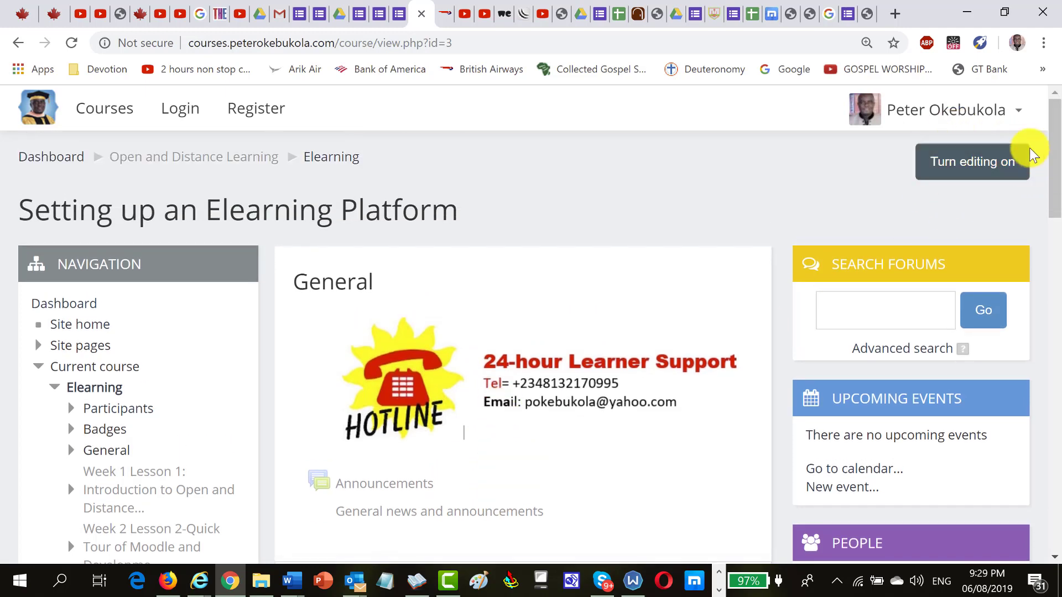
{"action": "left_click", "coordinate": [974, 169]}
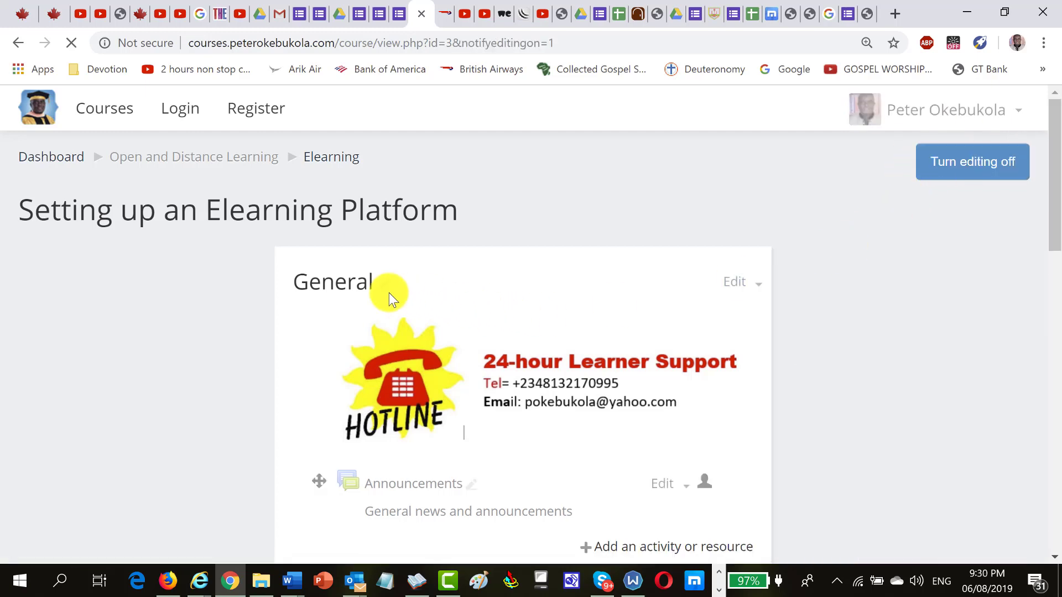
- Open the settings of the Announcements forum in the General section and review its description and option groups
{"action": "scroll", "coordinate": [466, 289], "scroll_direction": "down", "scroll_amount": 4}
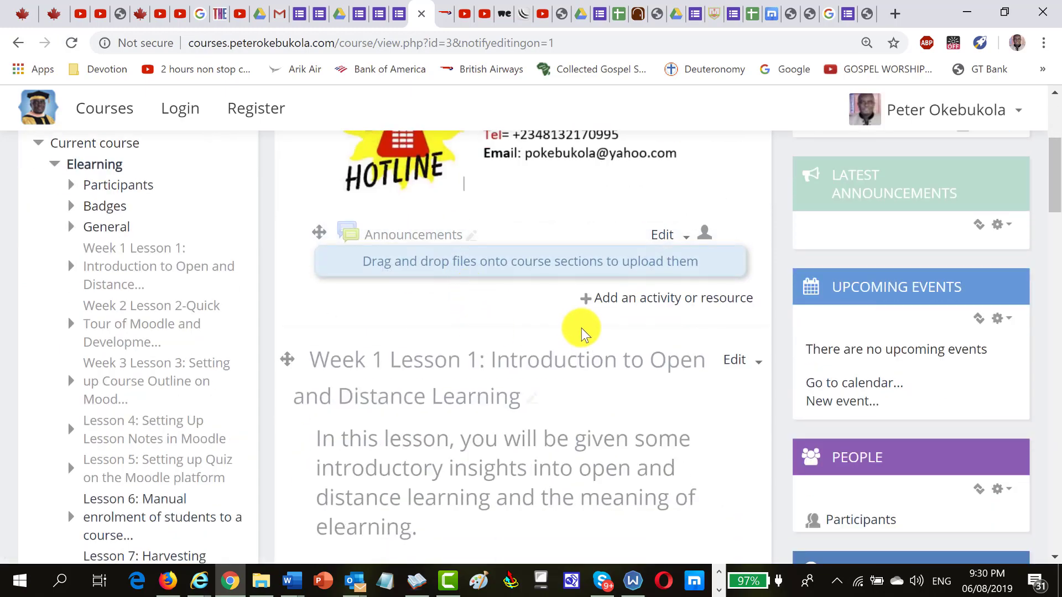
{"action": "scroll", "coordinate": [587, 327], "scroll_direction": "down", "scroll_amount": 3}
{"action": "scroll", "coordinate": [604, 315], "scroll_direction": "up", "scroll_amount": 3}
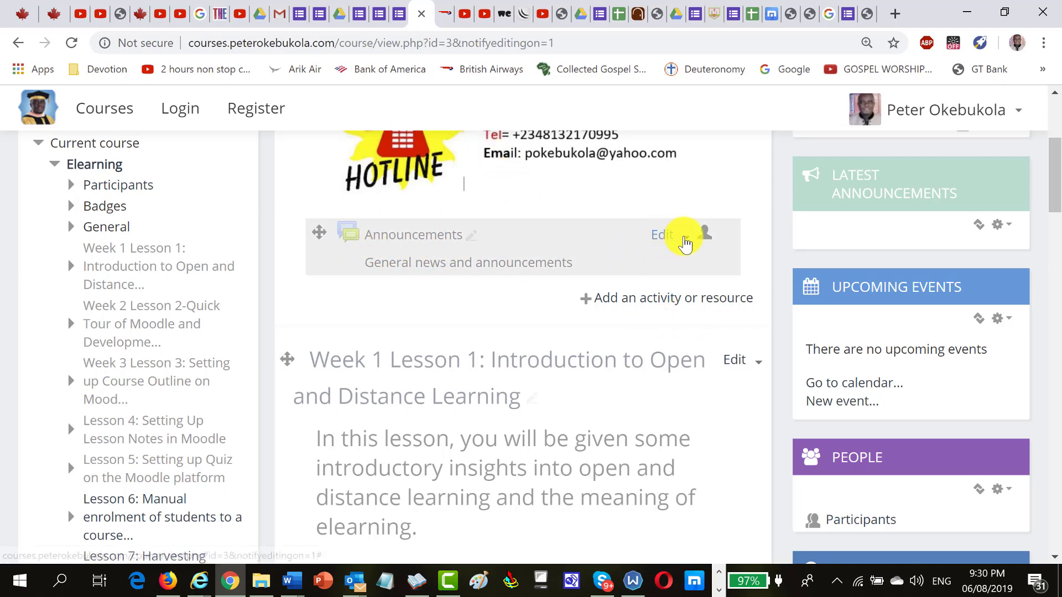
{"action": "left_click", "coordinate": [688, 243]}
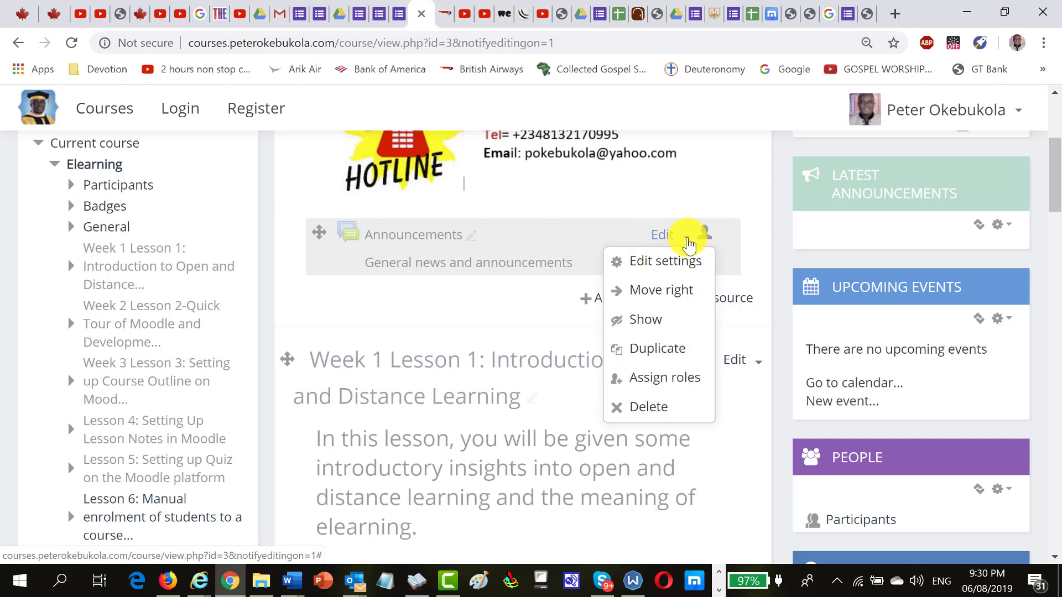
{"action": "left_click", "coordinate": [668, 264]}
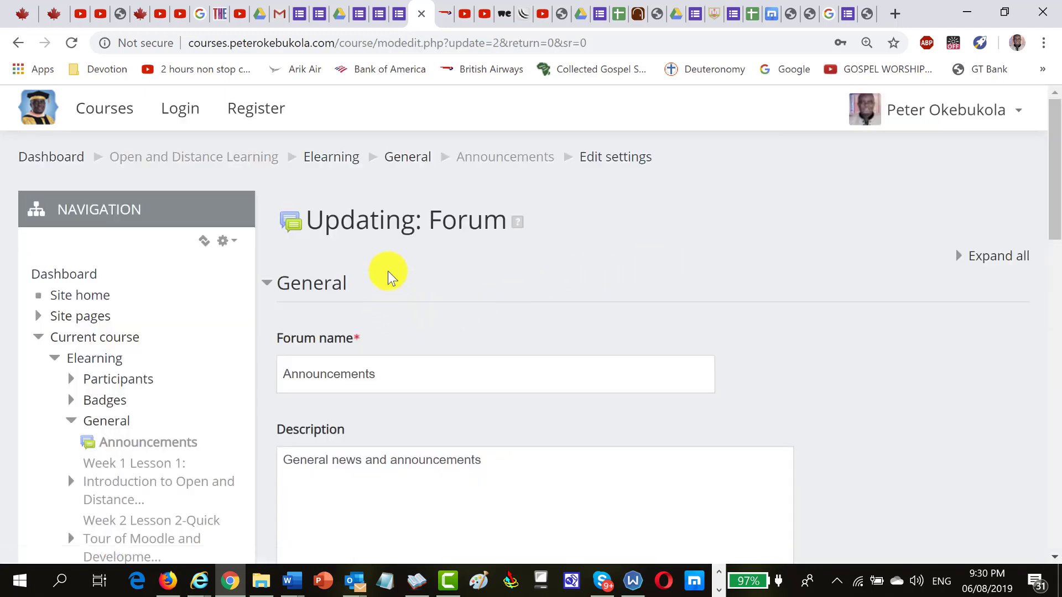
{"action": "scroll", "coordinate": [380, 292], "scroll_direction": "down", "scroll_amount": 3}
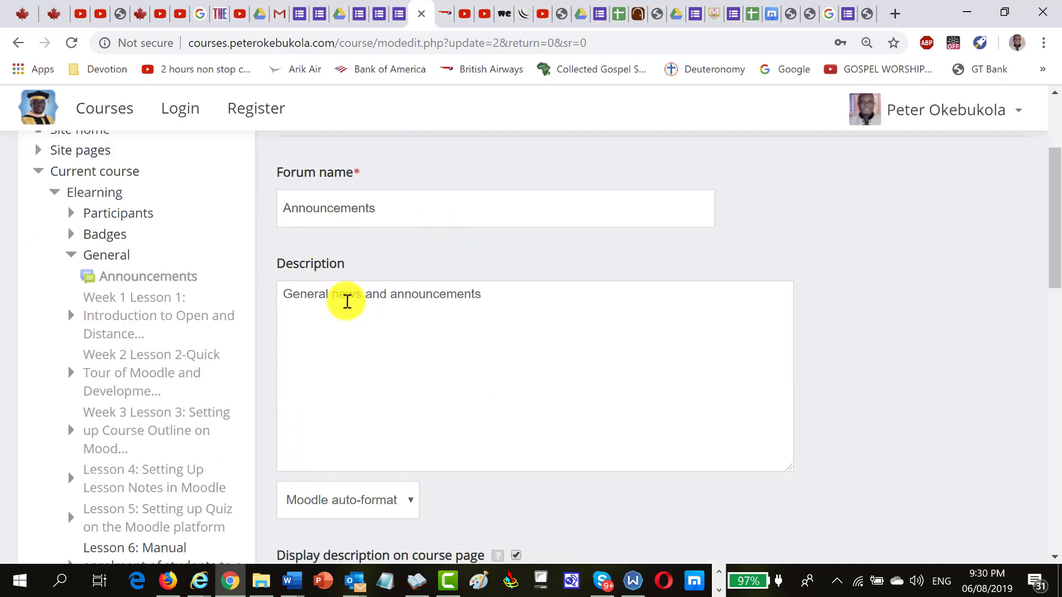
{"action": "scroll", "coordinate": [402, 290], "scroll_direction": "down", "scroll_amount": 7}
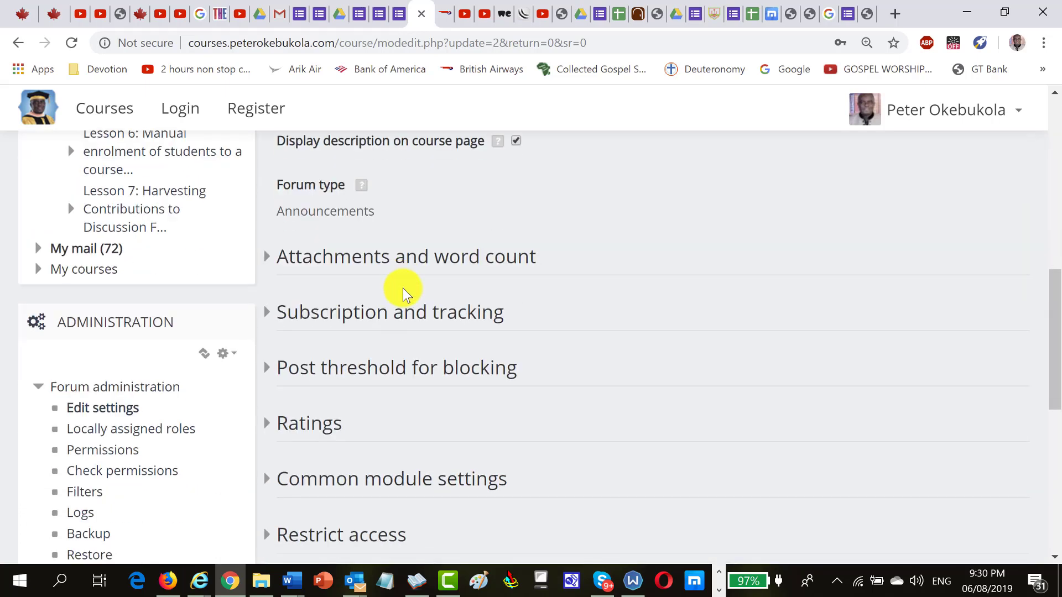
{"action": "scroll", "coordinate": [403, 288], "scroll_direction": "down", "scroll_amount": 4}
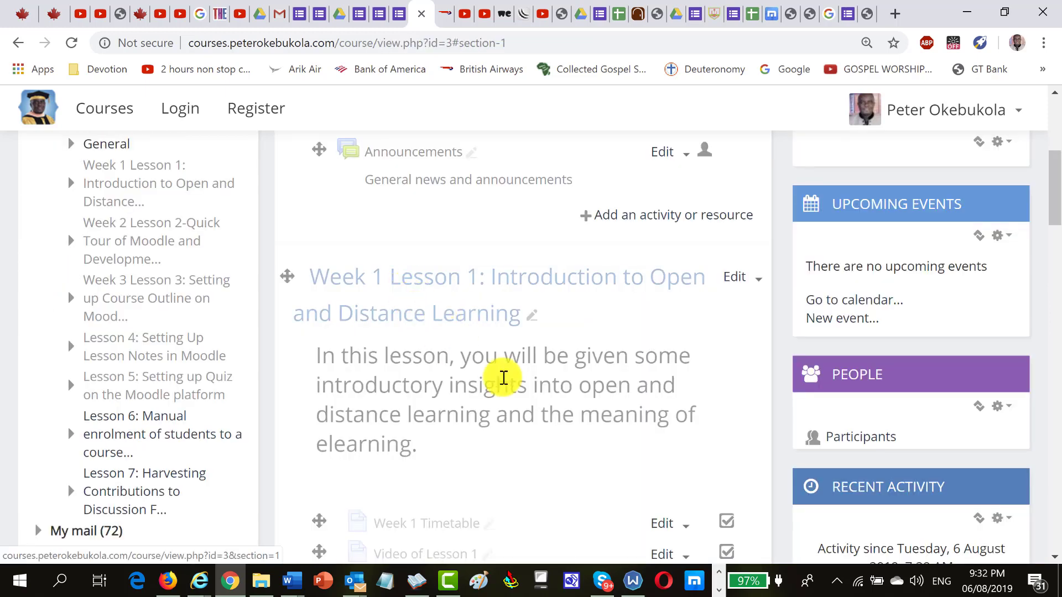
{"action": "scroll", "coordinate": [470, 376], "scroll_direction": "up", "scroll_amount": 4}
{"action": "scroll", "coordinate": [470, 376], "scroll_direction": "down", "scroll_amount": 3}
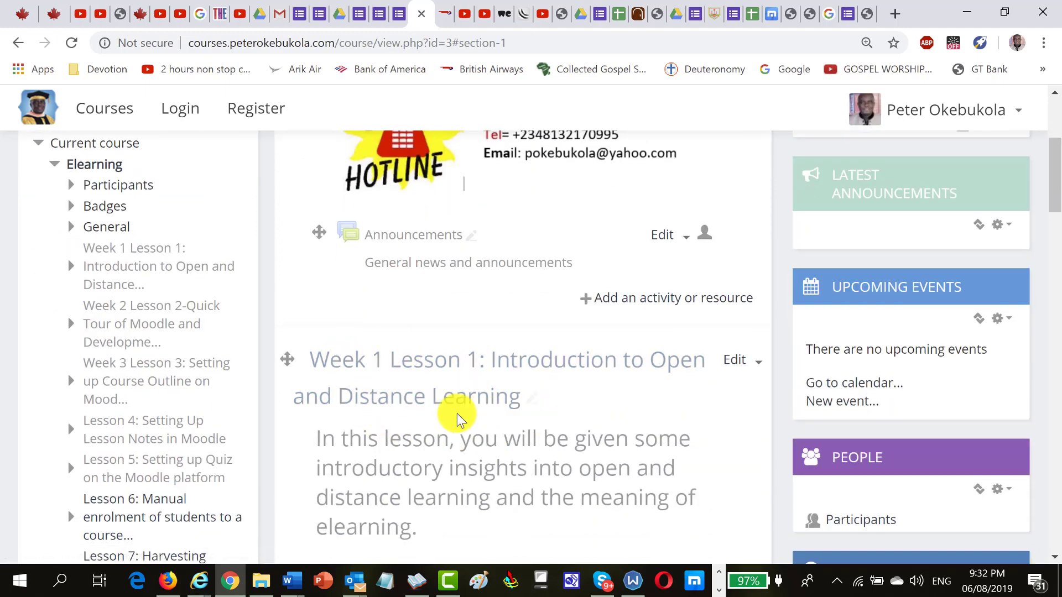
- Switch to the Google search page and find images for "open and distance learning"
{"action": "scroll", "coordinate": [387, 305], "scroll_direction": "down", "scroll_amount": 3}
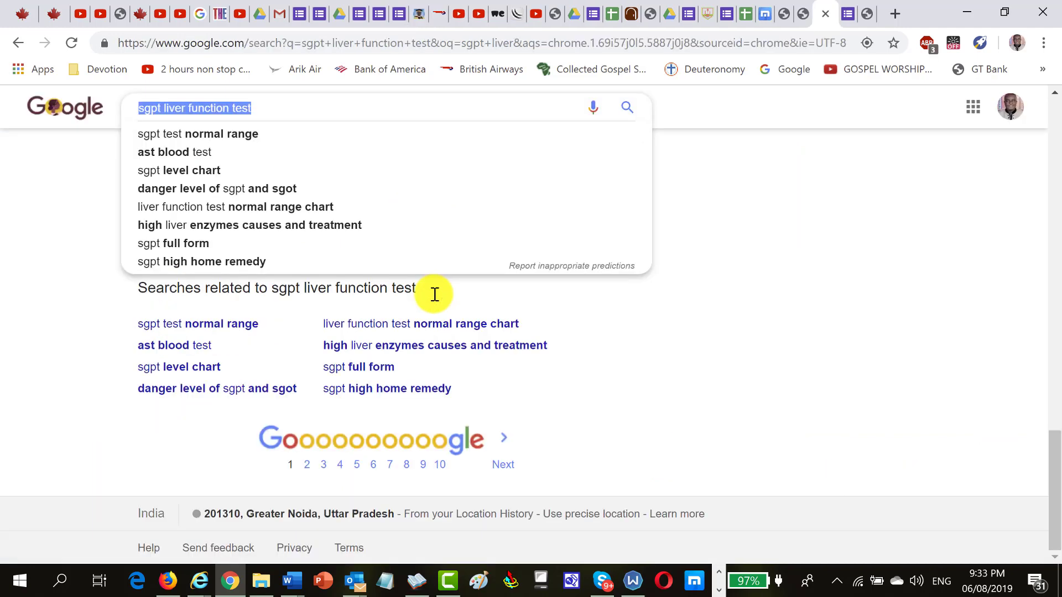
{"action": "type", "text": "open"}
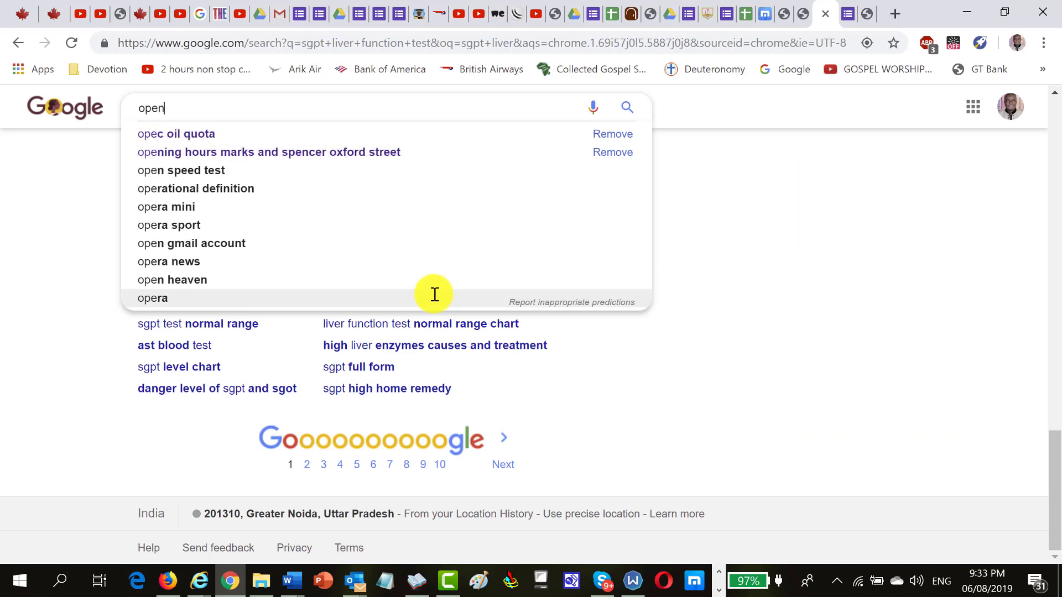
{"action": "type", "text": " and distan"}
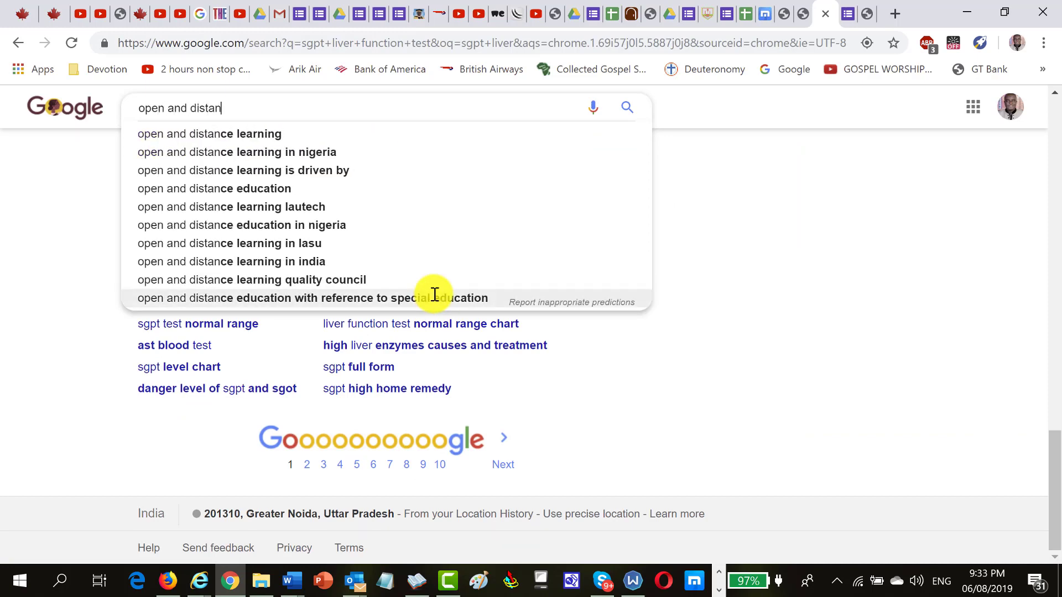
{"action": "type", "text": "ce learning"}
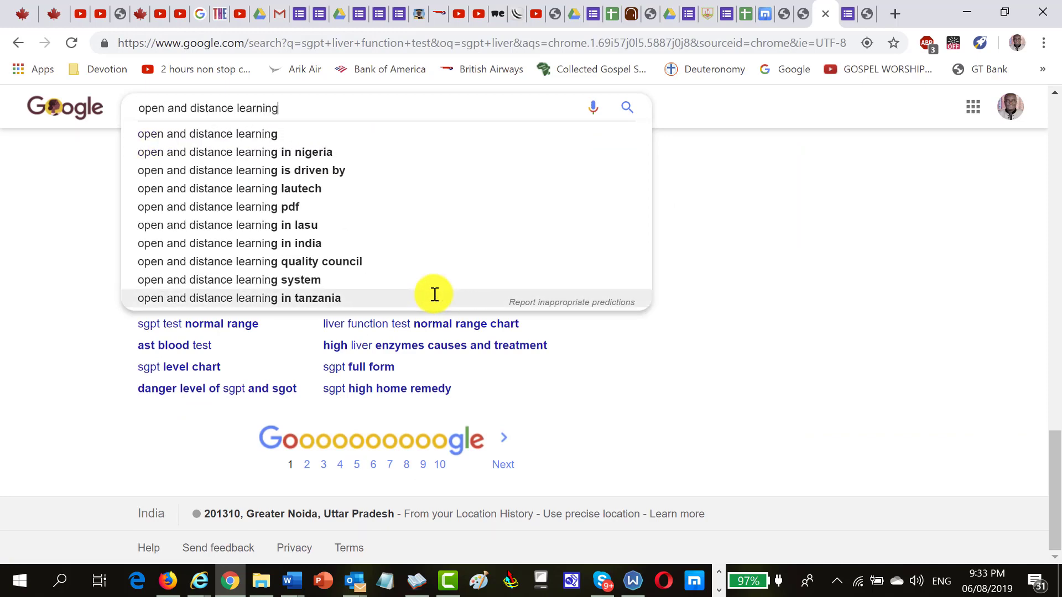
{"action": "key", "text": "Return"}
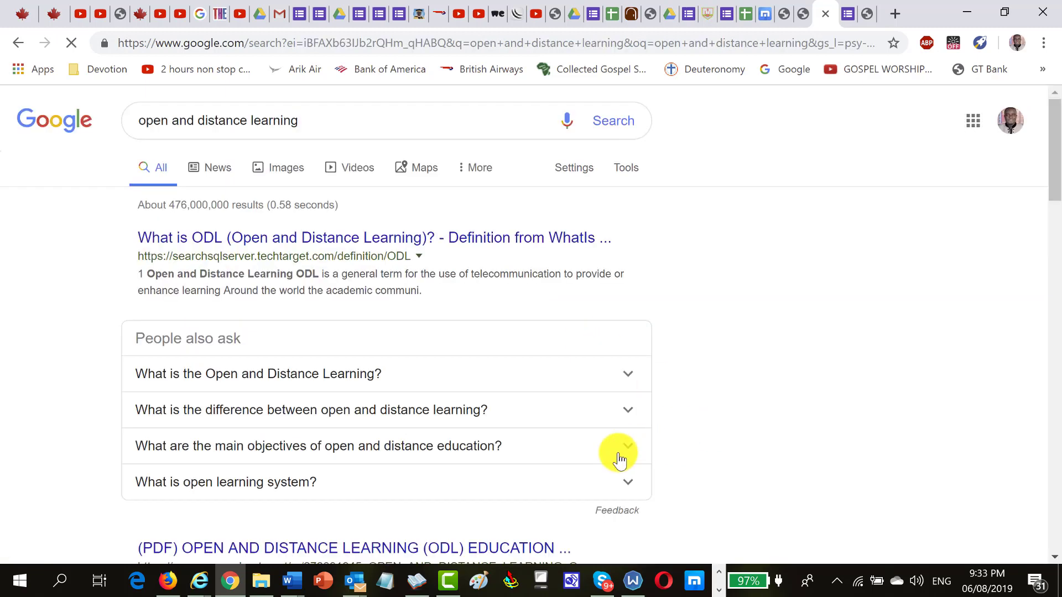
{"action": "left_click", "coordinate": [282, 175]}
{"action": "key", "text": "ctrl+plus"}
{"action": "key", "text": "ctrl+plus"}
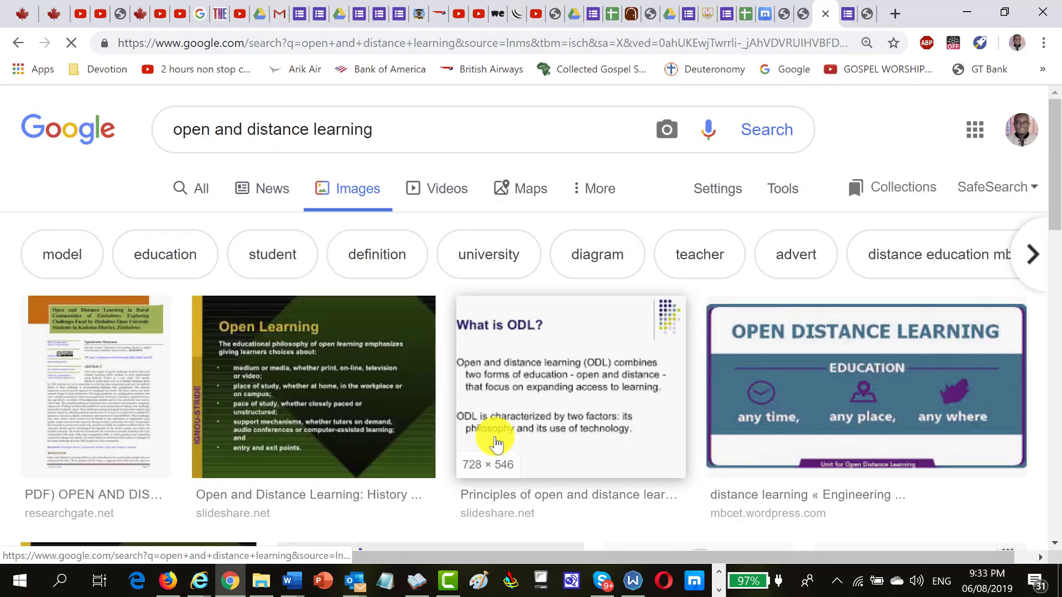
- Browse the image results for a picture suited to the open and distance learning lesson
{"action": "scroll", "coordinate": [412, 437], "scroll_direction": "down", "scroll_amount": 5}
{"action": "scroll", "coordinate": [410, 430], "scroll_direction": "down", "scroll_amount": 4}
{"action": "scroll", "coordinate": [410, 430], "scroll_direction": "down", "scroll_amount": 4}
{"action": "scroll", "coordinate": [409, 430], "scroll_direction": "down", "scroll_amount": 8}
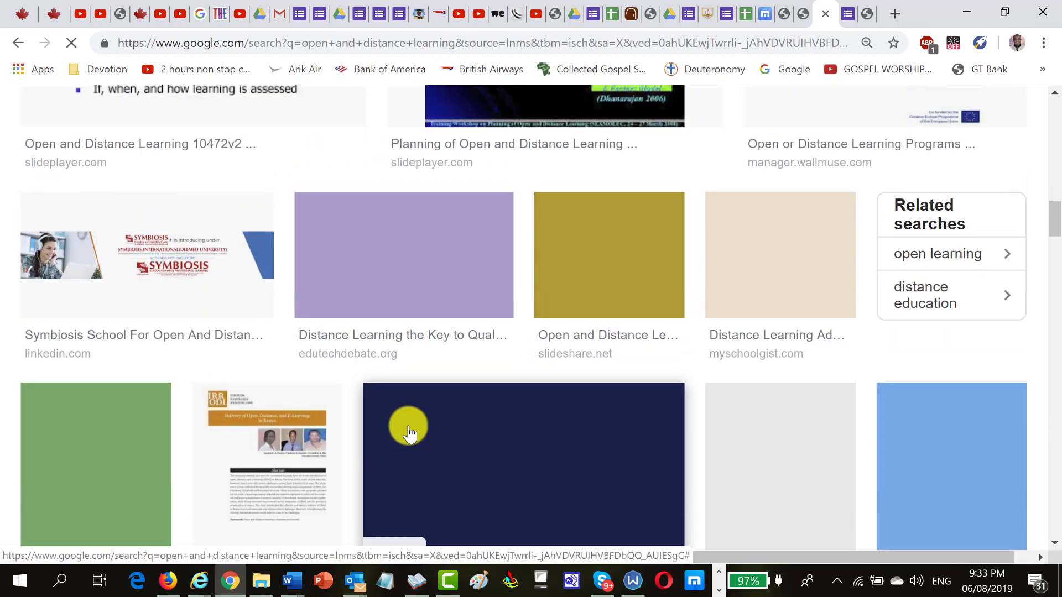
{"action": "scroll", "coordinate": [409, 431], "scroll_direction": "down", "scroll_amount": 4}
{"action": "scroll", "coordinate": [410, 430], "scroll_direction": "down", "scroll_amount": 4}
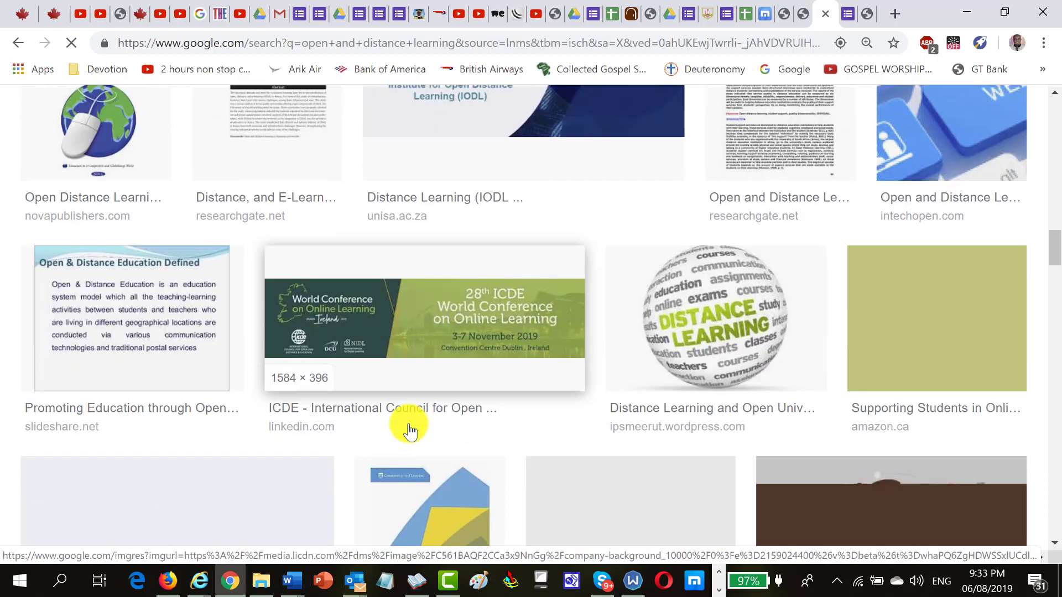
{"action": "scroll", "coordinate": [410, 430], "scroll_direction": "down", "scroll_amount": 6}
{"action": "scroll", "coordinate": [409, 430], "scroll_direction": "down", "scroll_amount": 6}
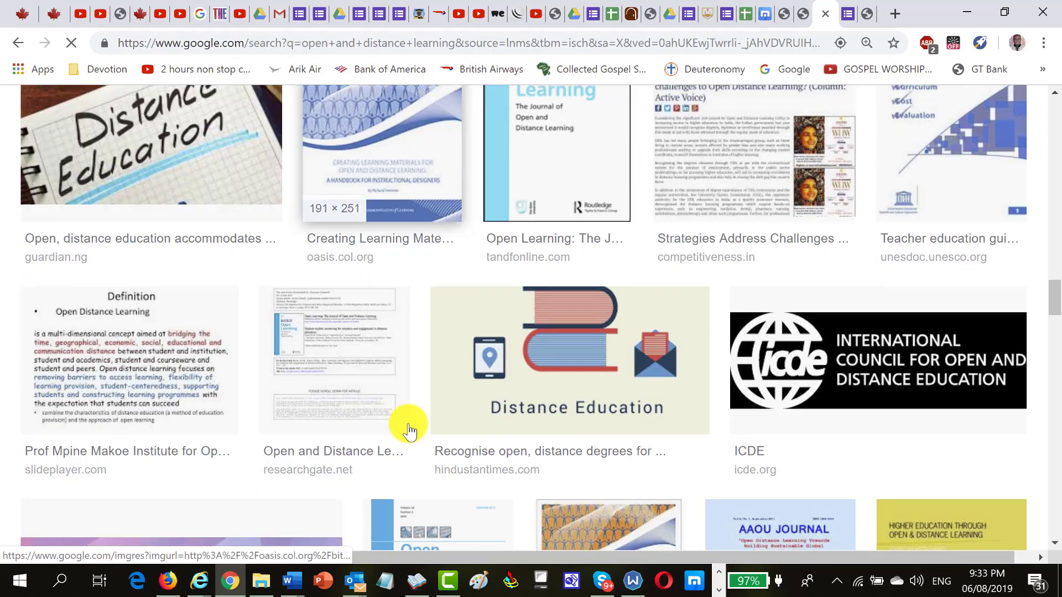
{"action": "scroll", "coordinate": [409, 431], "scroll_direction": "down", "scroll_amount": 4}
{"action": "scroll", "coordinate": [409, 430], "scroll_direction": "down", "scroll_amount": 6}
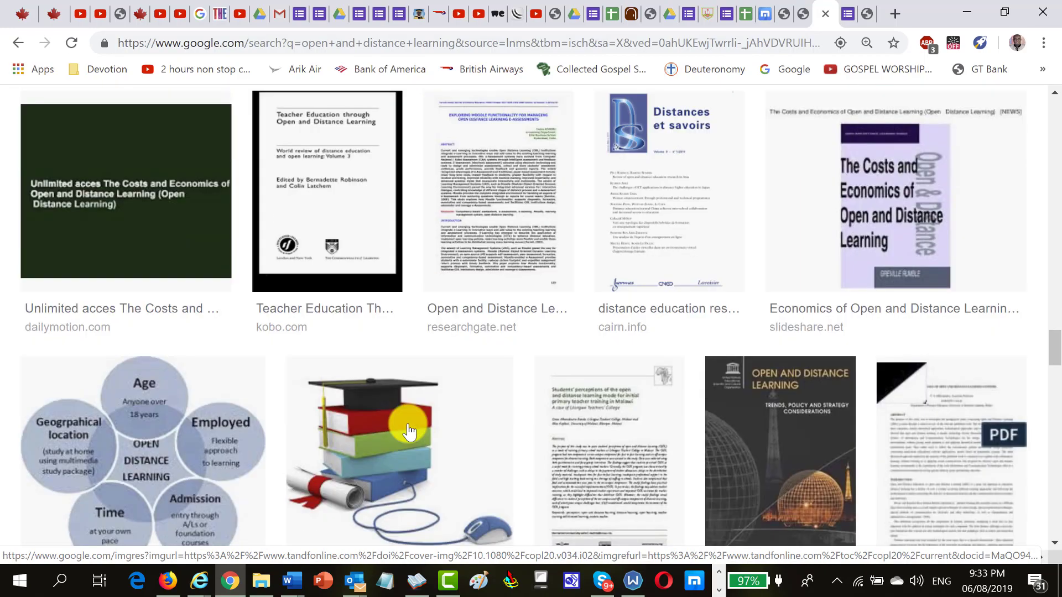
{"action": "scroll", "coordinate": [409, 427], "scroll_direction": "down", "scroll_amount": 5}
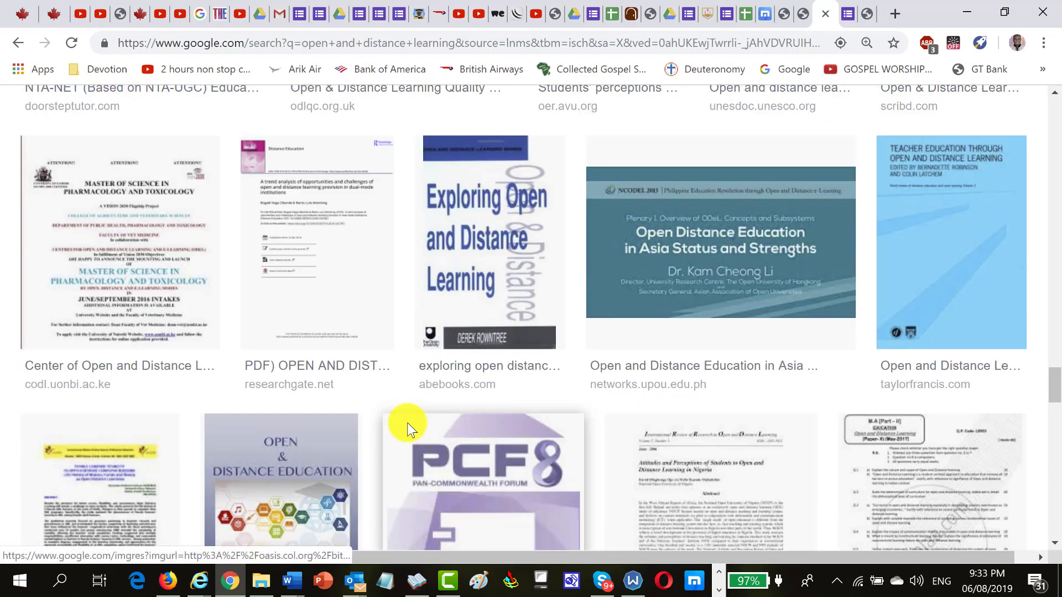
{"action": "scroll", "coordinate": [409, 426], "scroll_direction": "up", "scroll_amount": 7}
{"action": "scroll", "coordinate": [429, 433], "scroll_direction": "up", "scroll_amount": 15}
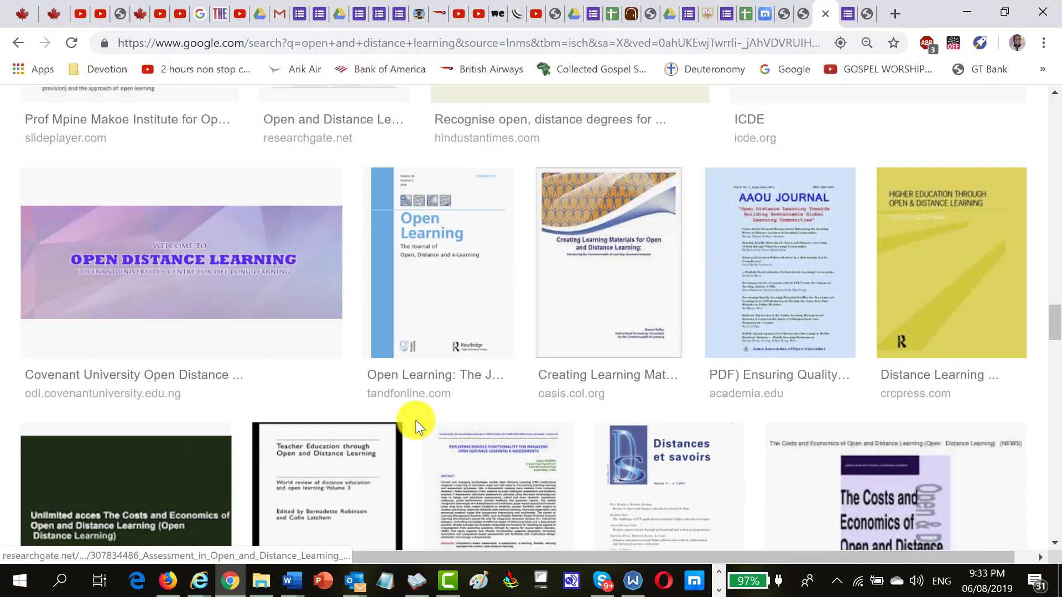
{"action": "scroll", "coordinate": [404, 421], "scroll_direction": "up", "scroll_amount": 10}
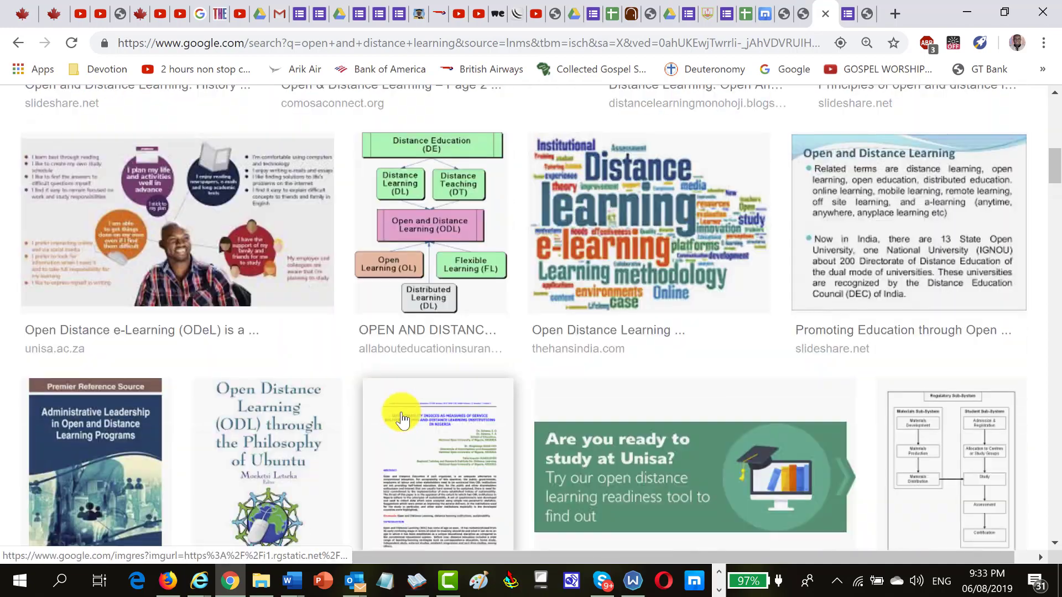
- Copy the distance learning word cloud image from the comosaconnect.org result
{"action": "scroll", "coordinate": [399, 419], "scroll_direction": "down", "scroll_amount": 4}
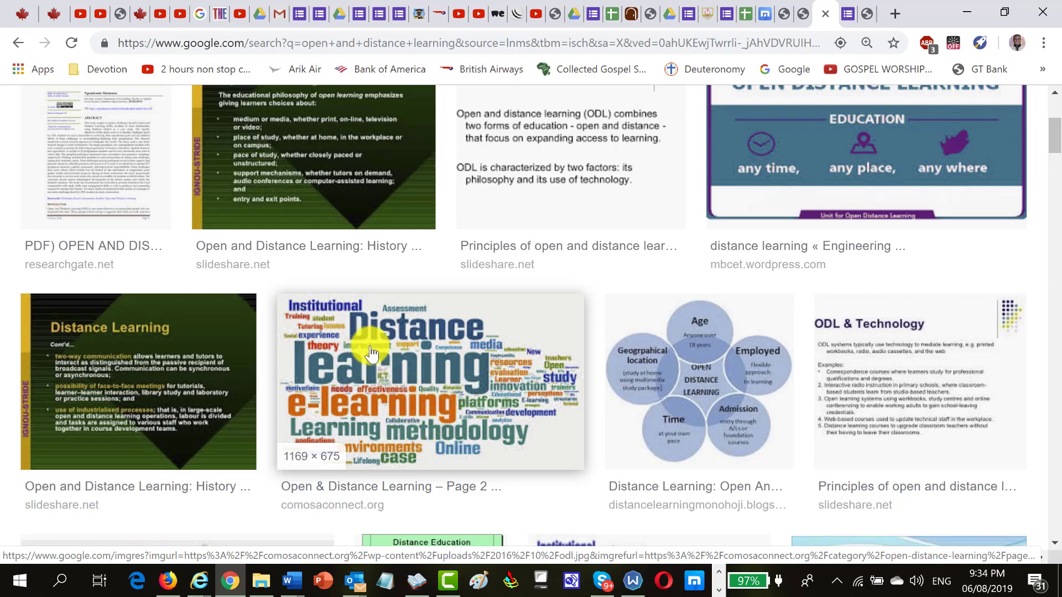
{"action": "right_click", "coordinate": [421, 408]}
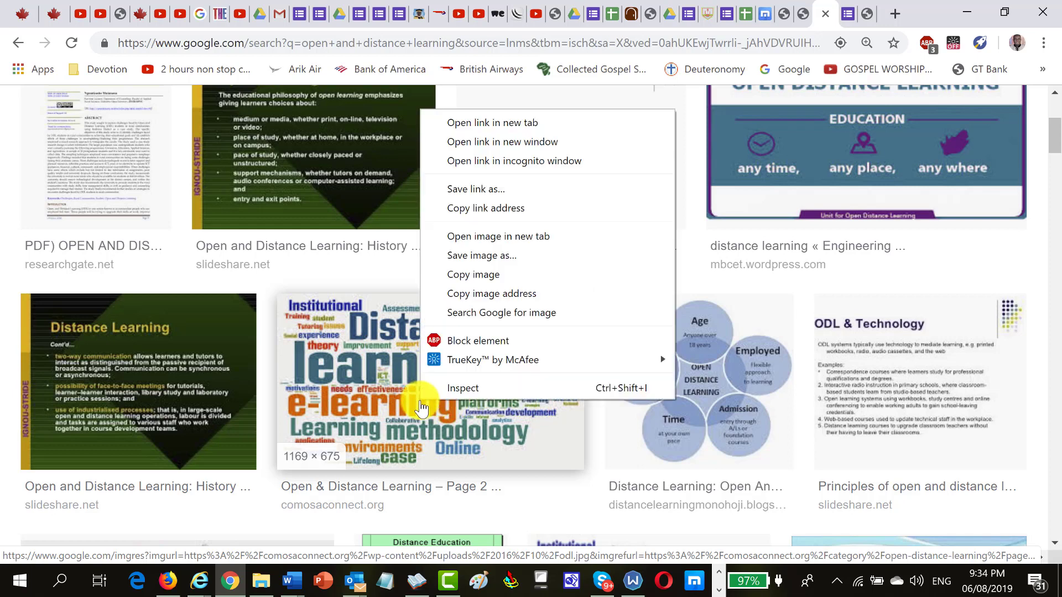
{"action": "left_click", "coordinate": [467, 277]}
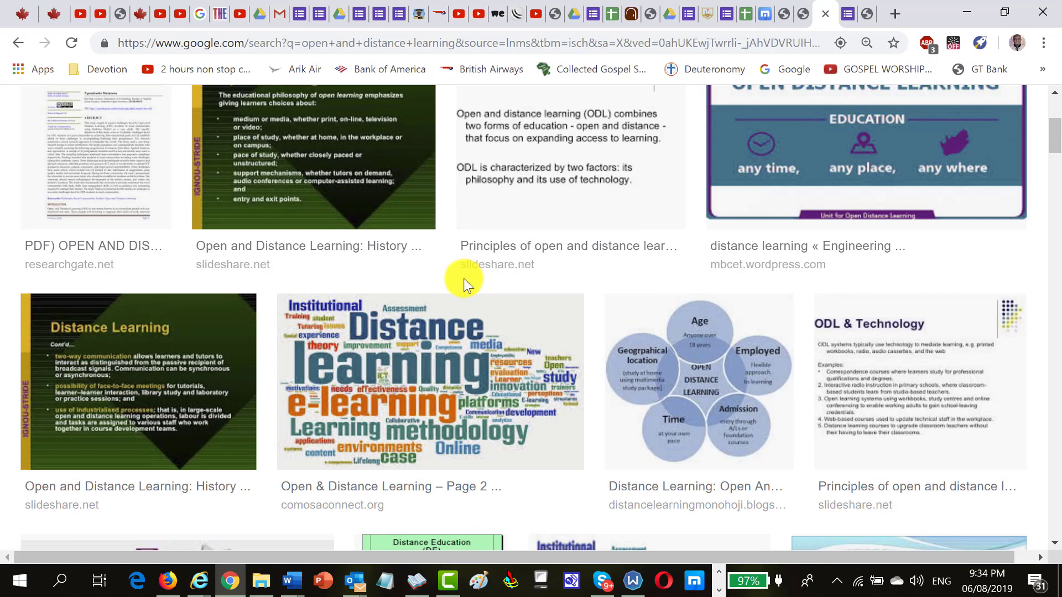
- Switch to Paint and paste the copied word cloud image onto the empty canvas
{"action": "key", "text": "super"}
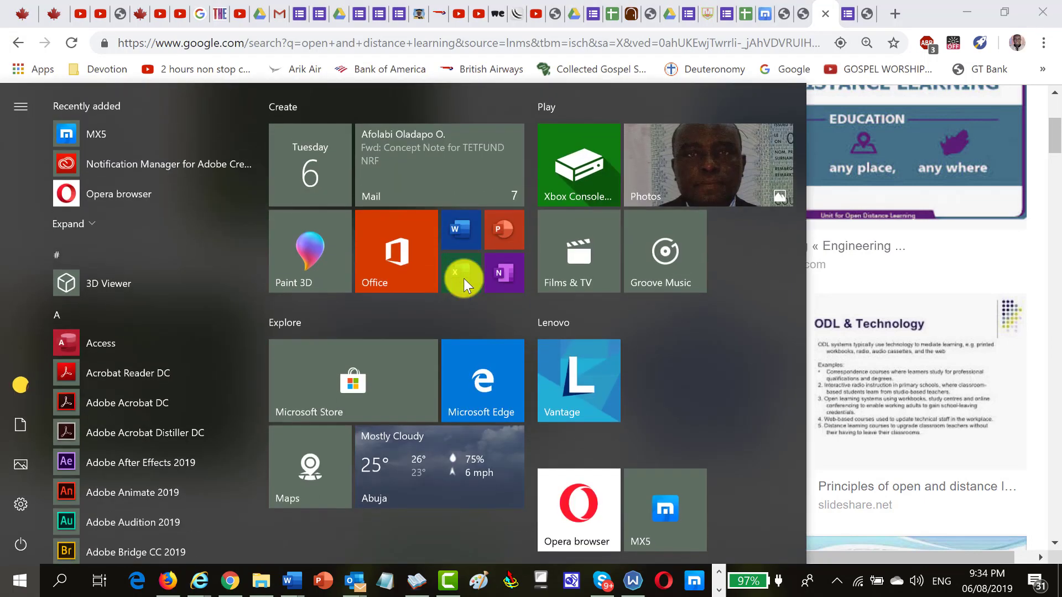
{"action": "key", "text": "super"}
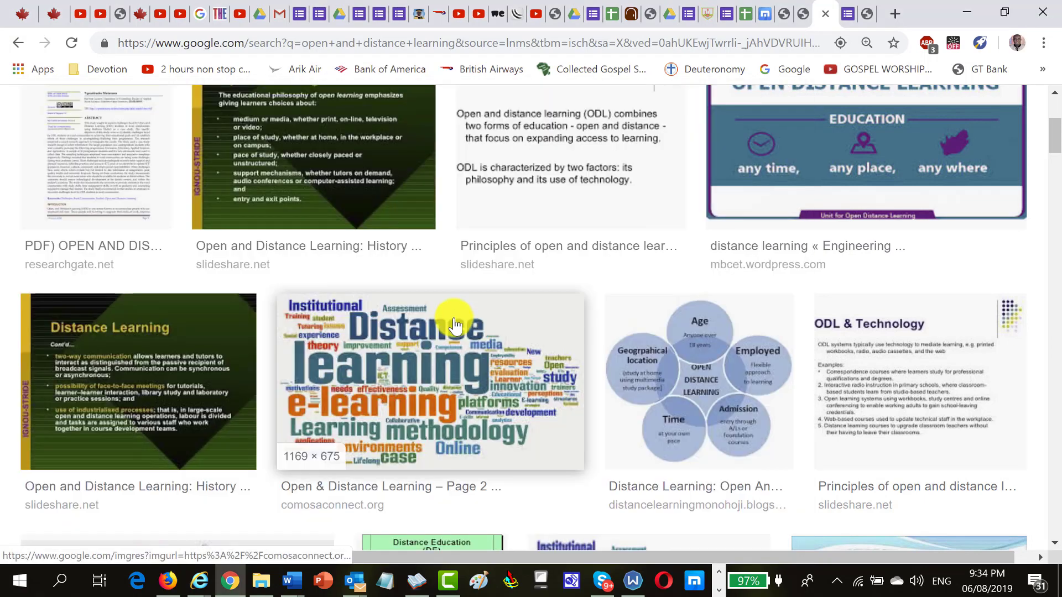
{"action": "key", "text": "super"}
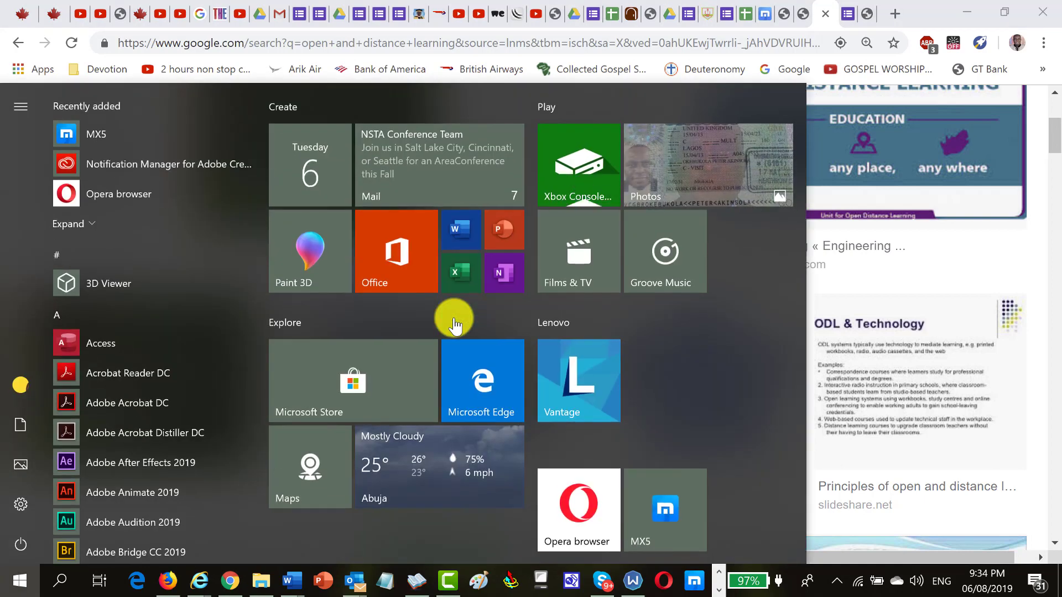
{"action": "type", "text": "paint"}
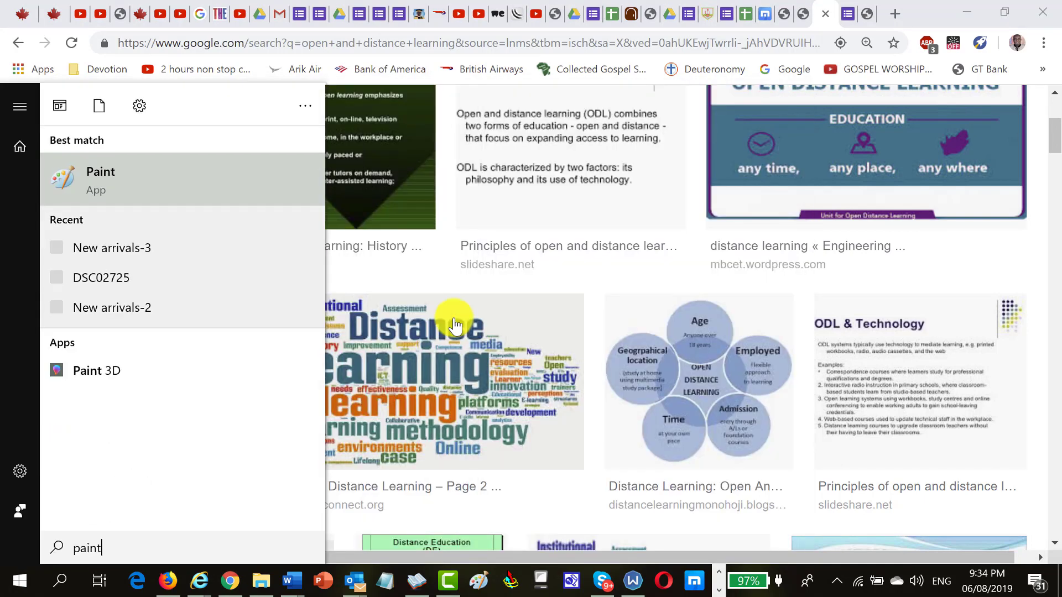
{"action": "left_click", "coordinate": [184, 176]}
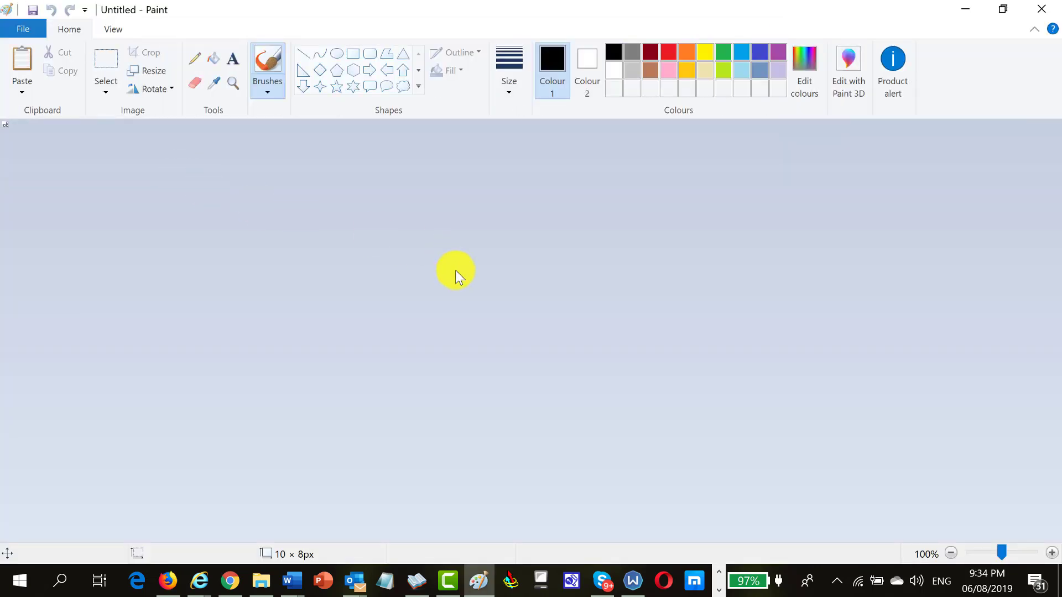
{"action": "key", "text": "ctrl+v"}
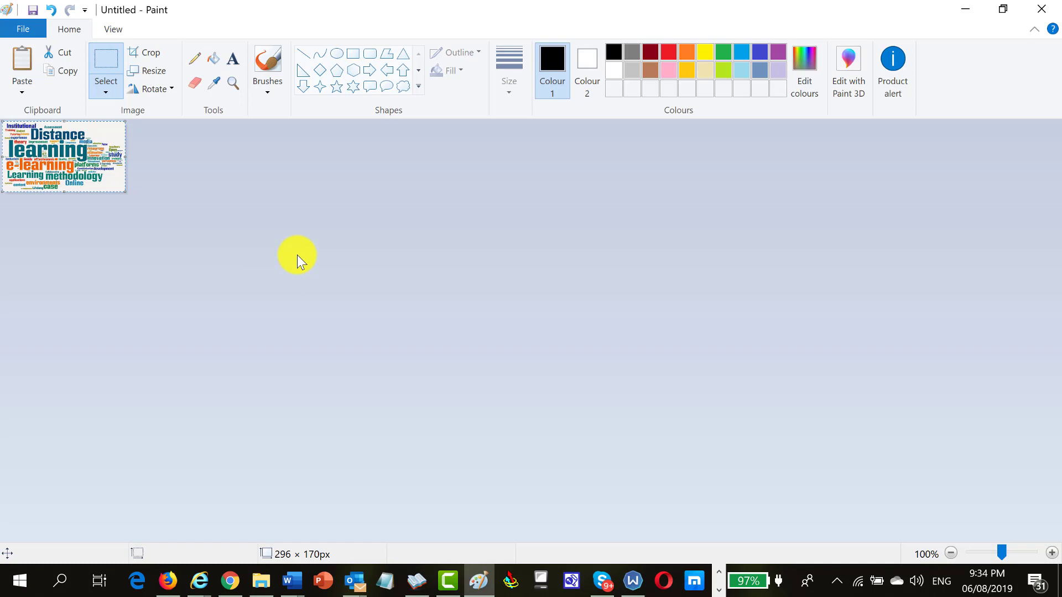
- Start saving the picture and go to the TRAINING folder inside 2019 > VICDE
{"action": "key", "text": "ctrl+s"}
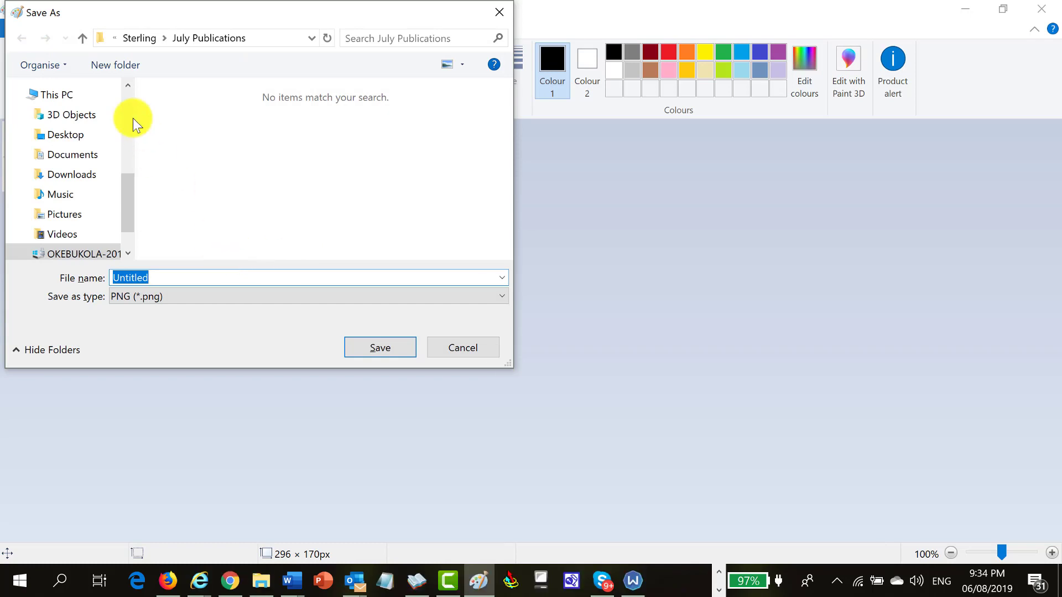
{"action": "left_click", "coordinate": [115, 37]}
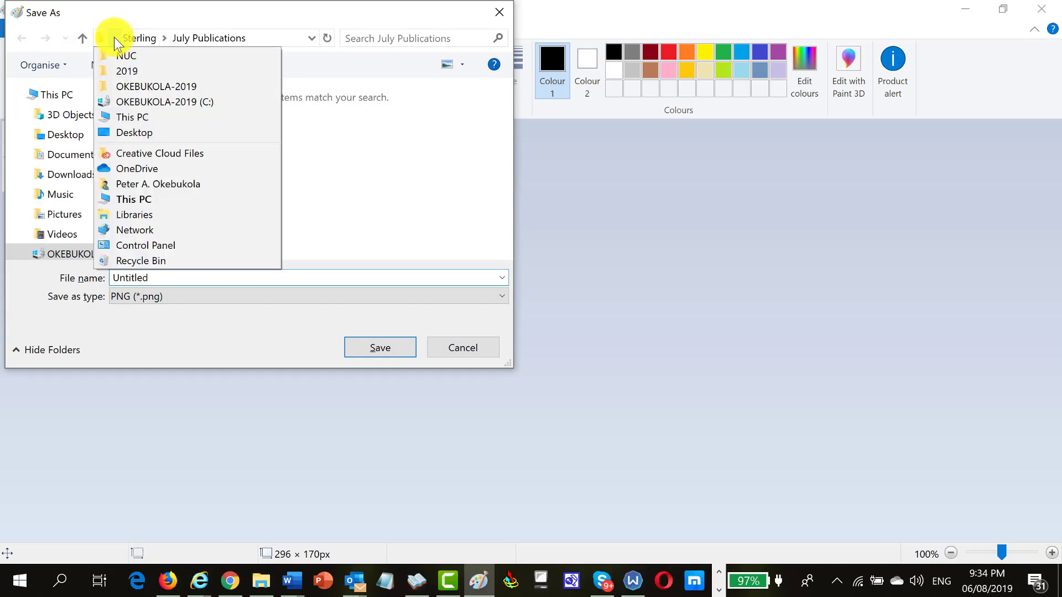
{"action": "left_click", "coordinate": [126, 72]}
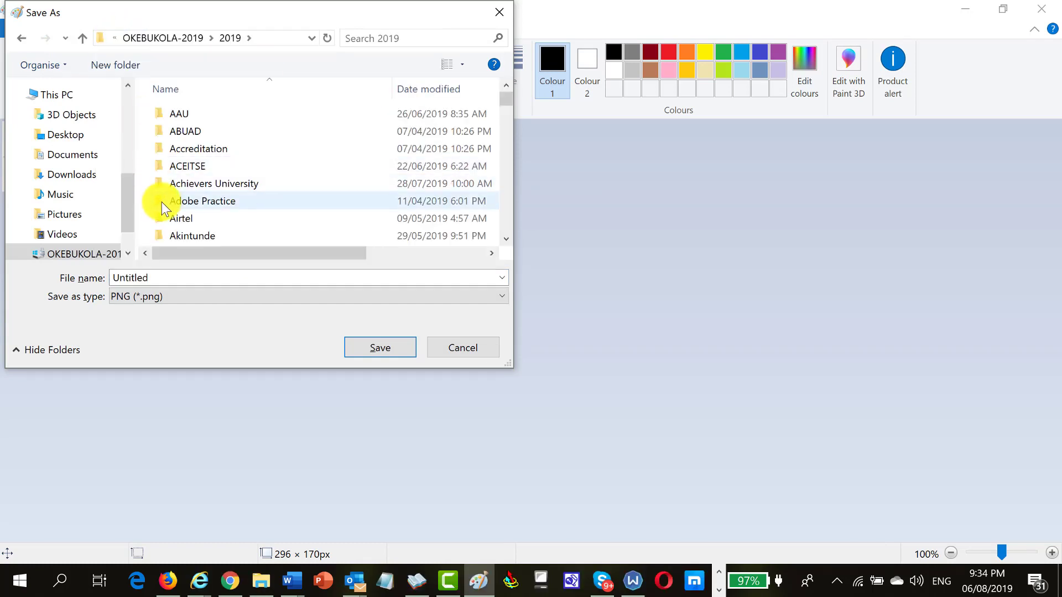
{"action": "left_click", "coordinate": [155, 197]}
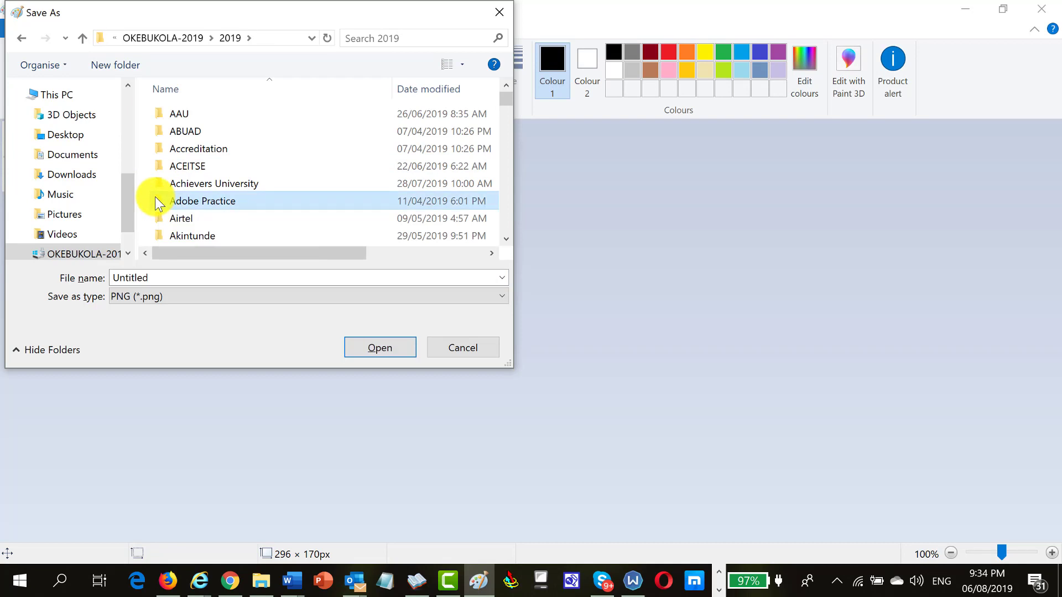
{"action": "key", "text": "v"}
{"action": "key", "text": "v"}
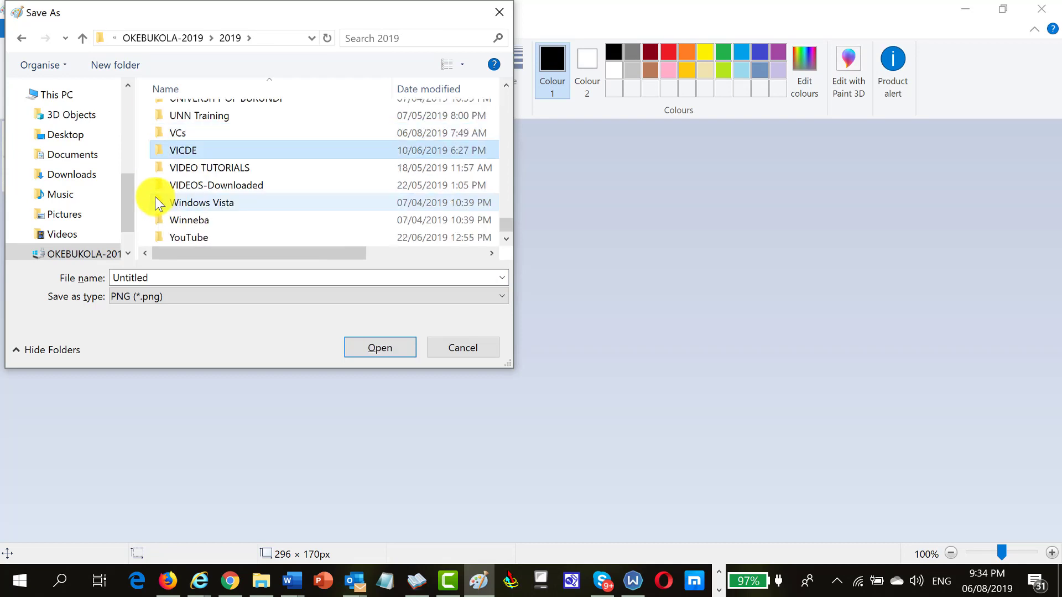
{"action": "double_click", "coordinate": [159, 155]}
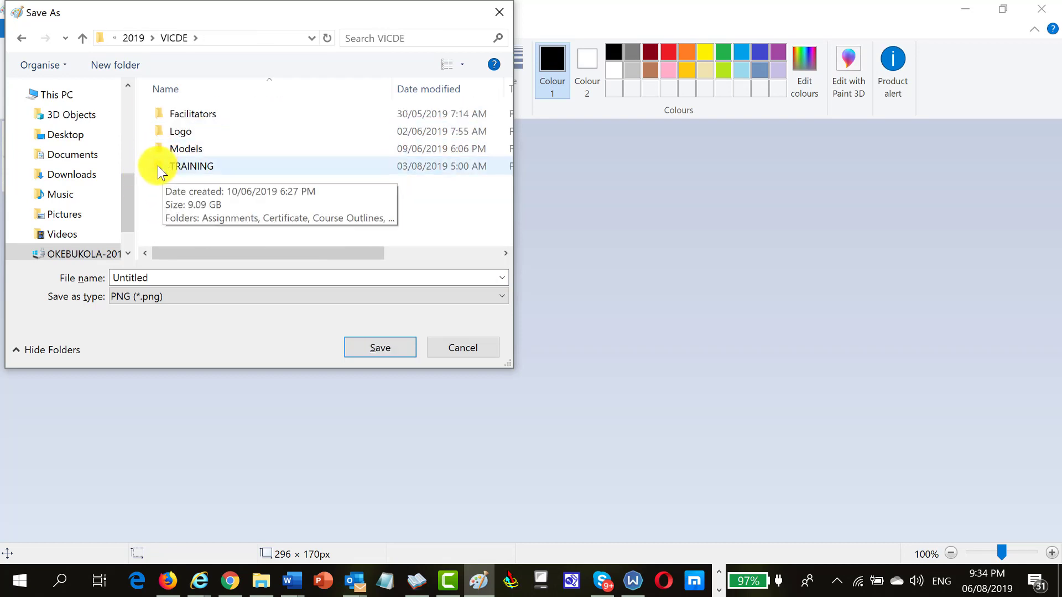
{"action": "double_click", "coordinate": [158, 166]}
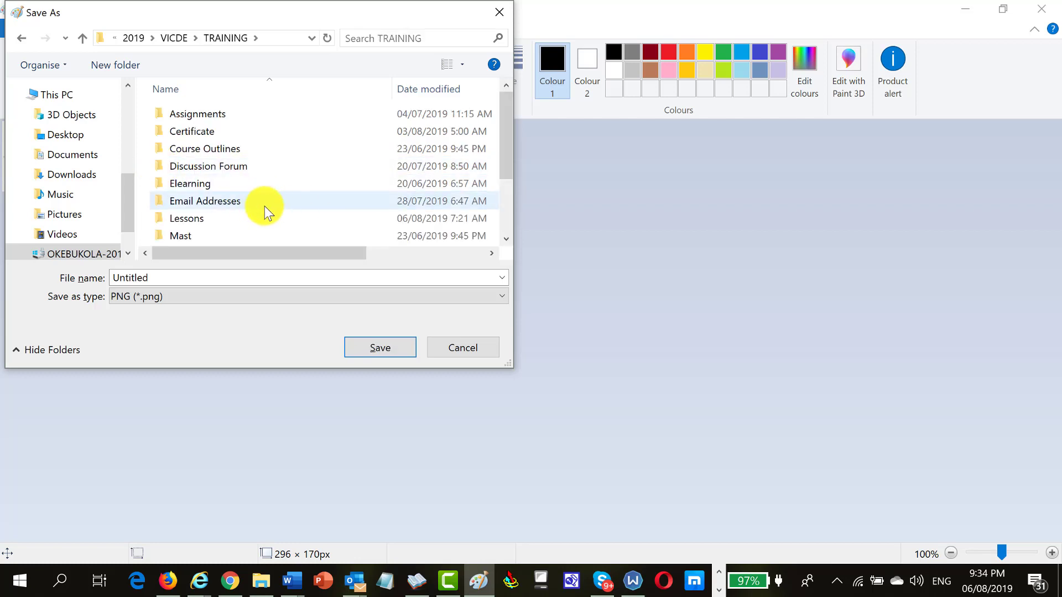
- Create a folder named Images inside TRAINING and open it as the save location
{"action": "key", "text": "ctrl+shift+n"}
{"action": "type", "text": "Images"}
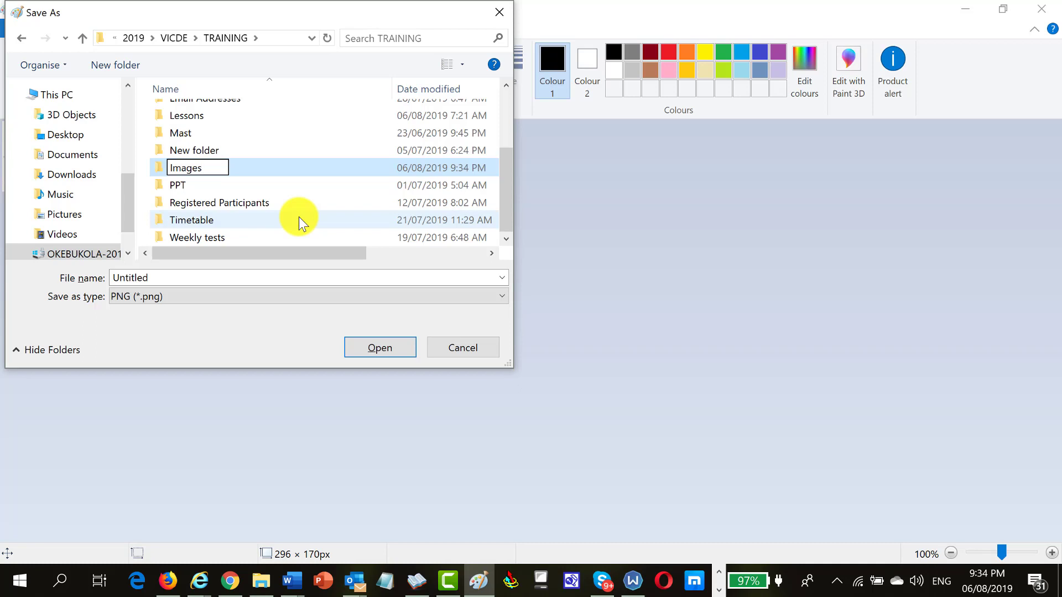
{"action": "key", "text": "Return"}
{"action": "key", "text": "Return"}
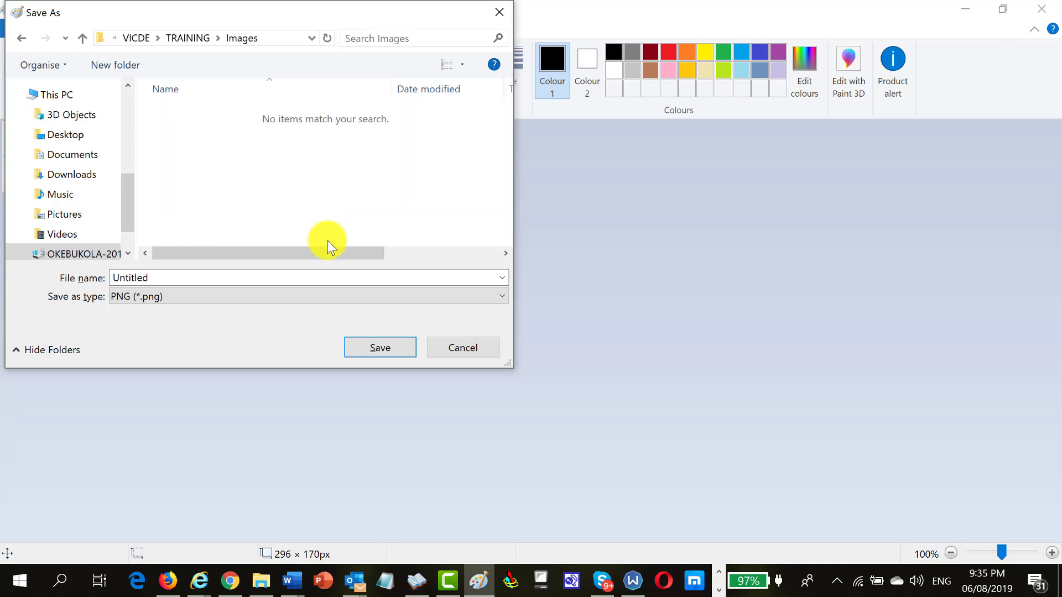
- Save the picture in the Images folder as a JPEG file named ODL
{"action": "left_click", "coordinate": [499, 299]}
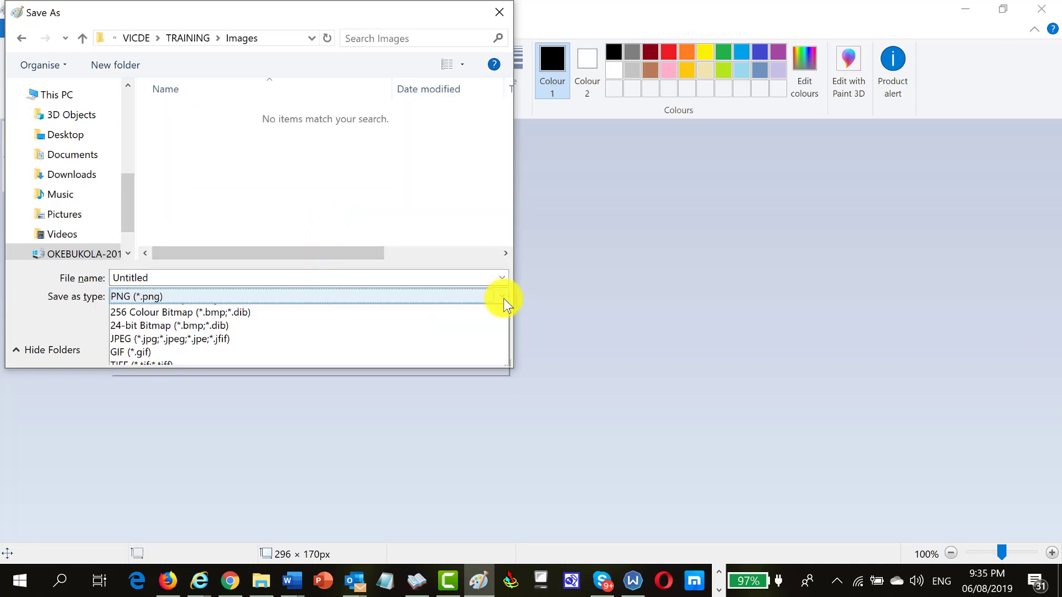
{"action": "left_click", "coordinate": [387, 364]}
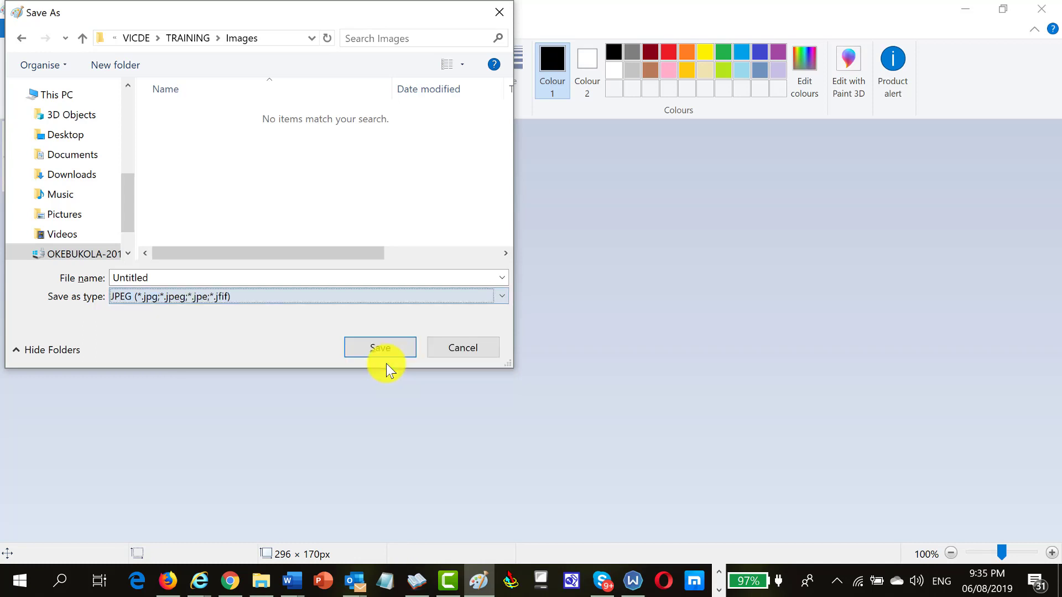
{"action": "double_click", "coordinate": [183, 280]}
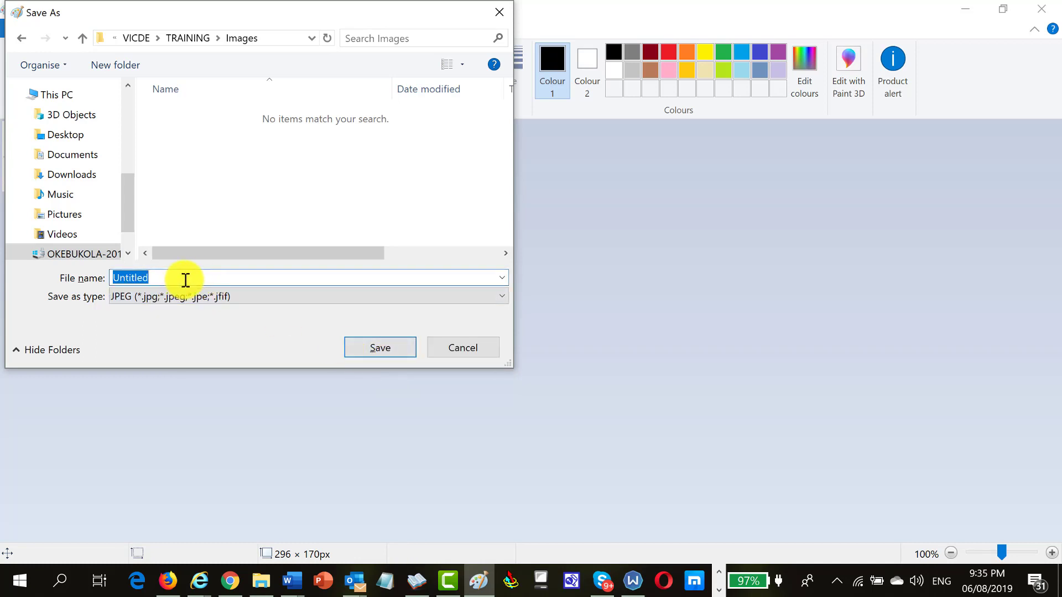
{"action": "type", "text": "ODL"}
{"action": "key", "text": "Return"}
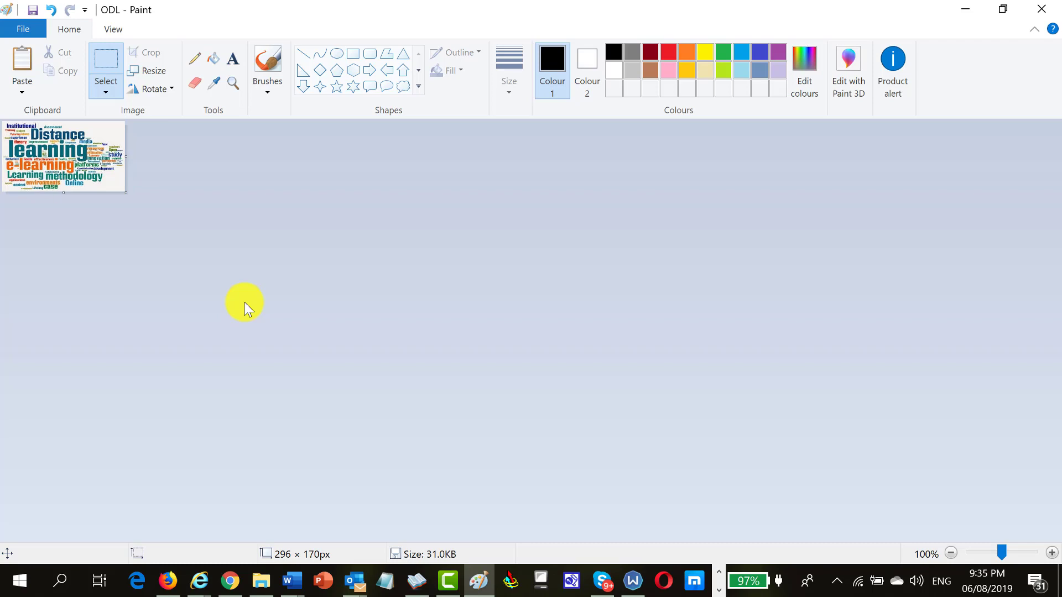
- Switch to the Moodle course in Chrome and open the Week 1 Lesson 1 topic for editing
{"action": "key", "text": "alt+Tab"}
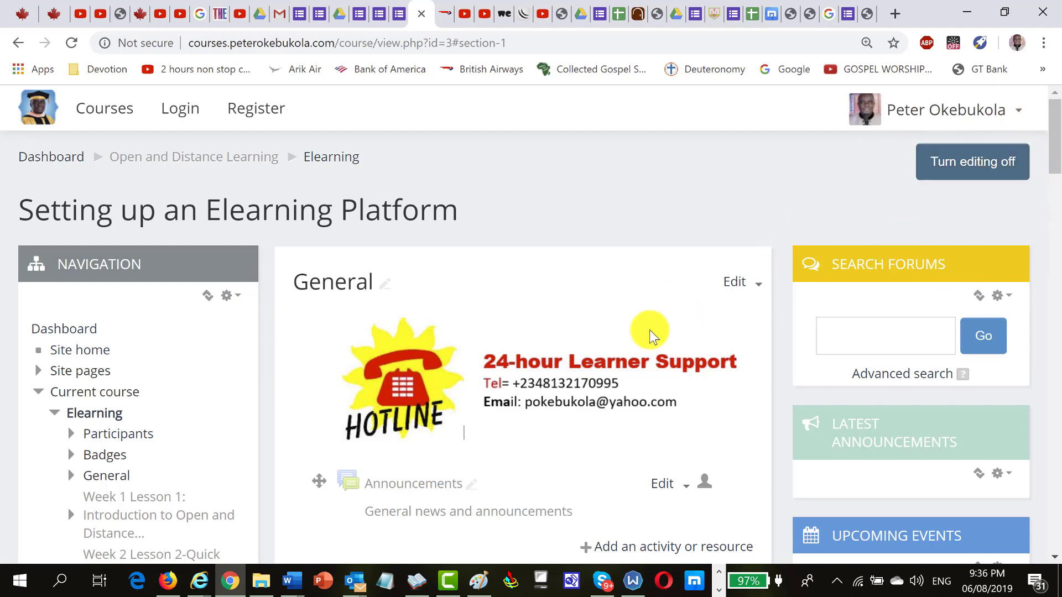
{"action": "scroll", "coordinate": [481, 443], "scroll_direction": "down", "scroll_amount": 5}
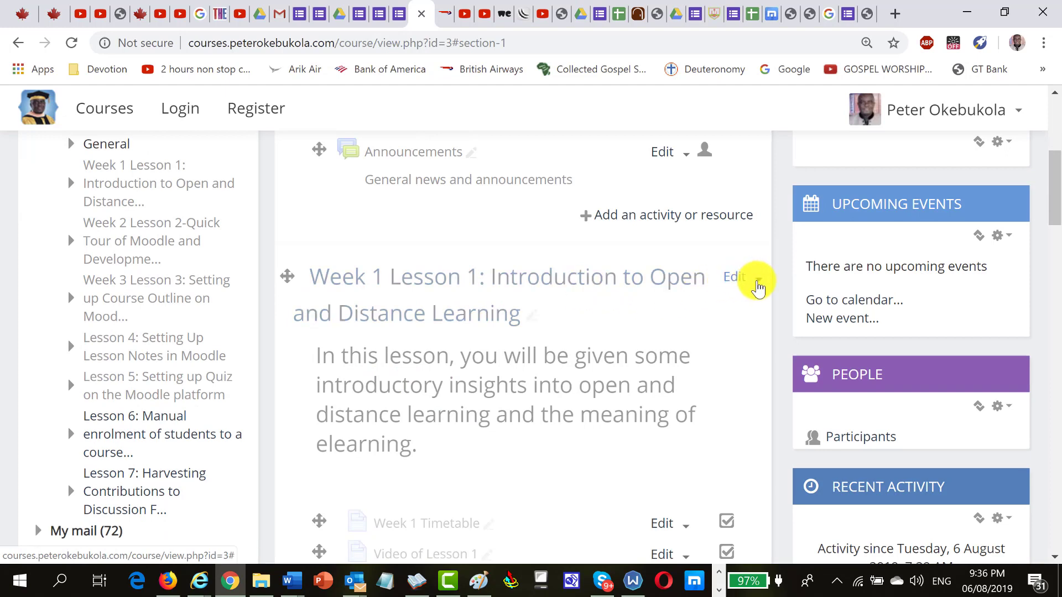
{"action": "left_click", "coordinate": [758, 285]}
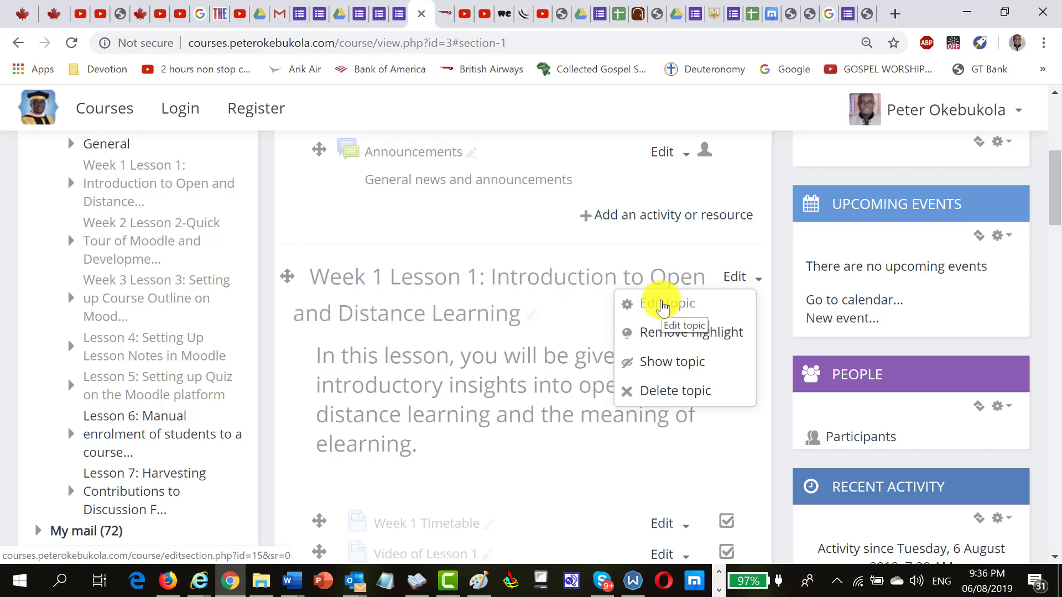
{"action": "left_click", "coordinate": [663, 309]}
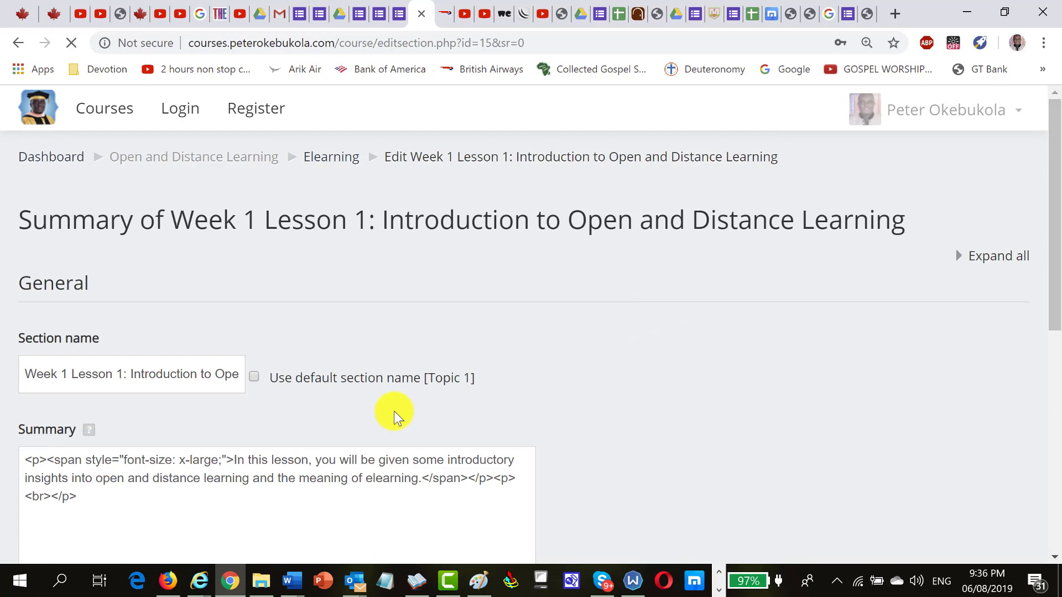
- Start a new line below the introductory sentence in the topic's summary
{"action": "scroll", "coordinate": [397, 409], "scroll_direction": "down", "scroll_amount": 3}
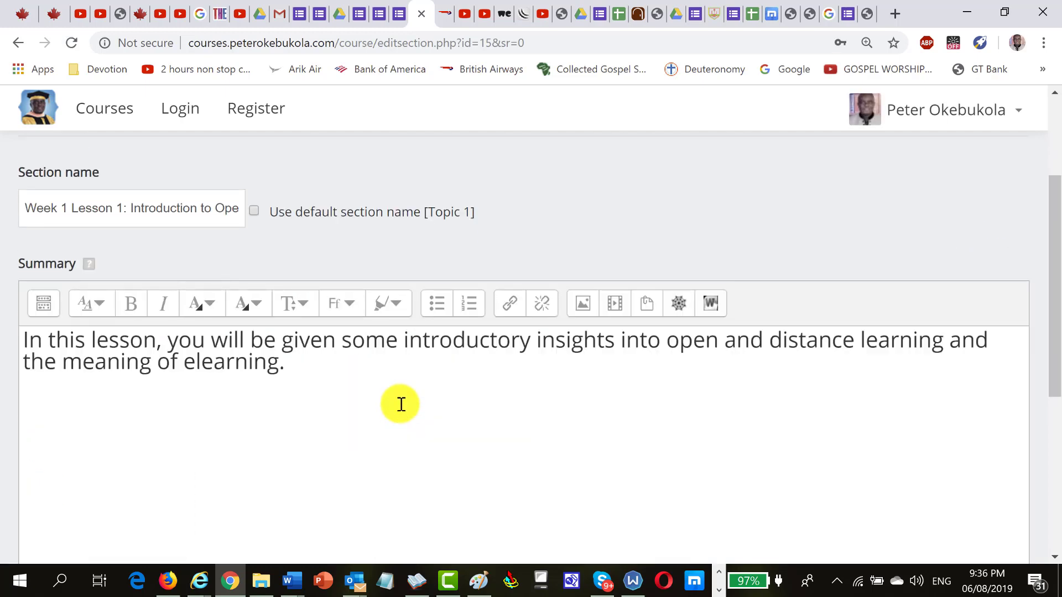
{"action": "scroll", "coordinate": [400, 404], "scroll_direction": "down", "scroll_amount": 2}
{"action": "left_click", "coordinate": [299, 284]}
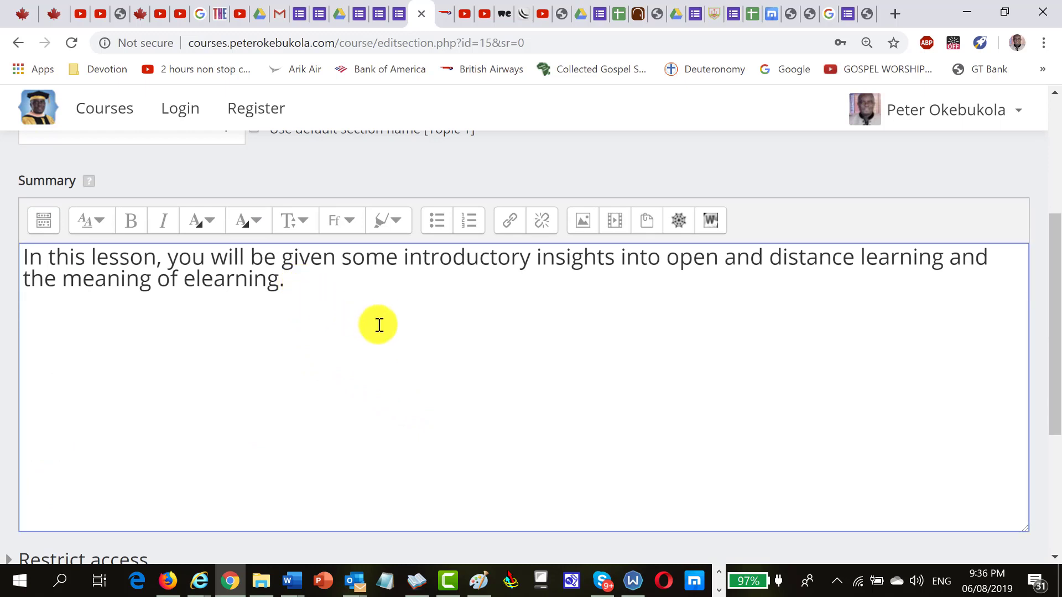
{"action": "key", "text": "Return"}
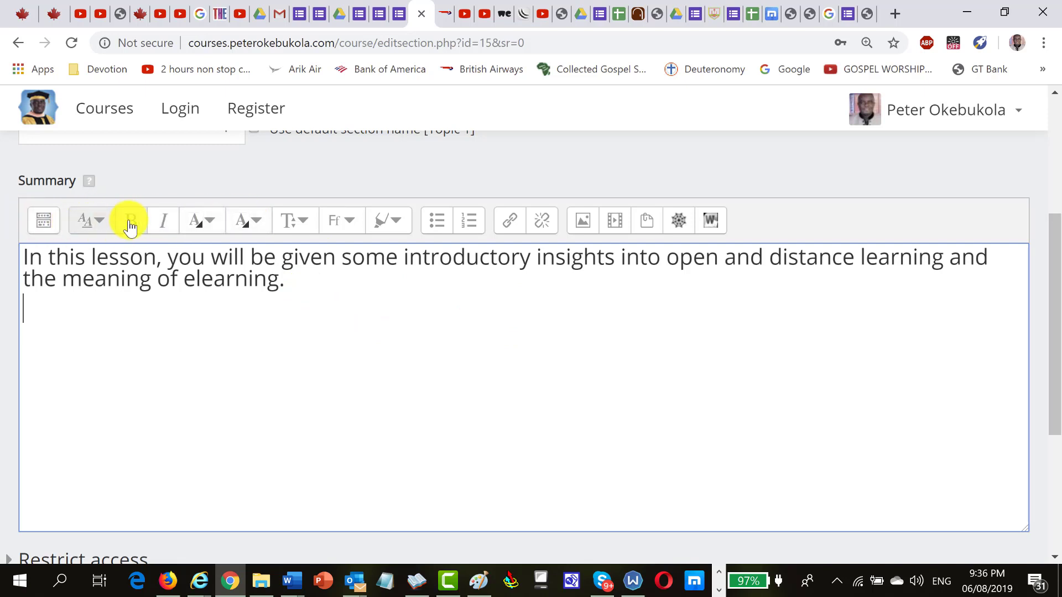
- Start inserting an image on the new summary line and open the repository browser for its source
{"action": "left_click", "coordinate": [212, 222]}
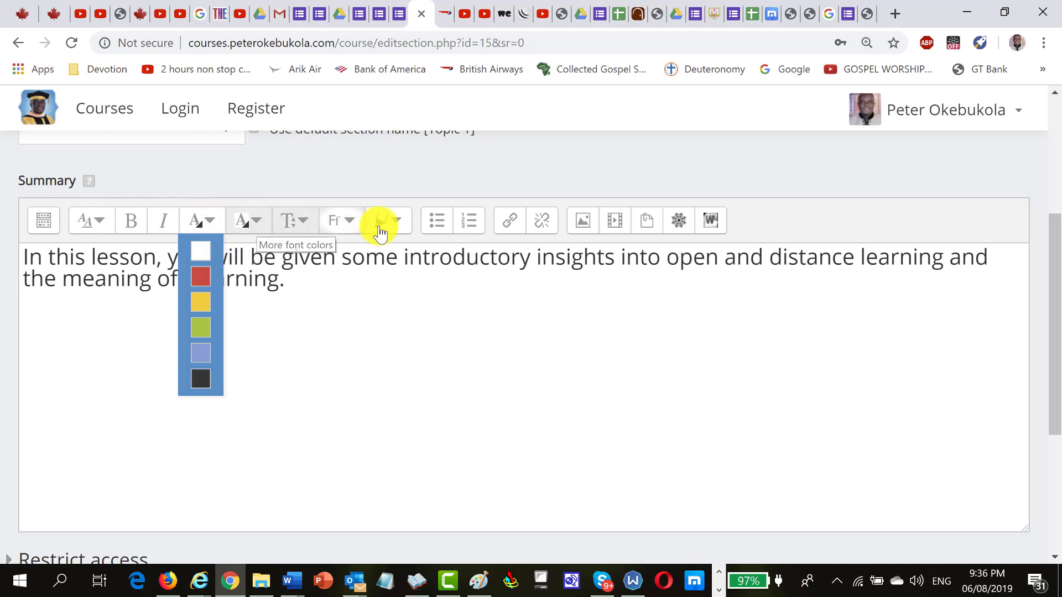
{"action": "left_click", "coordinate": [585, 221]}
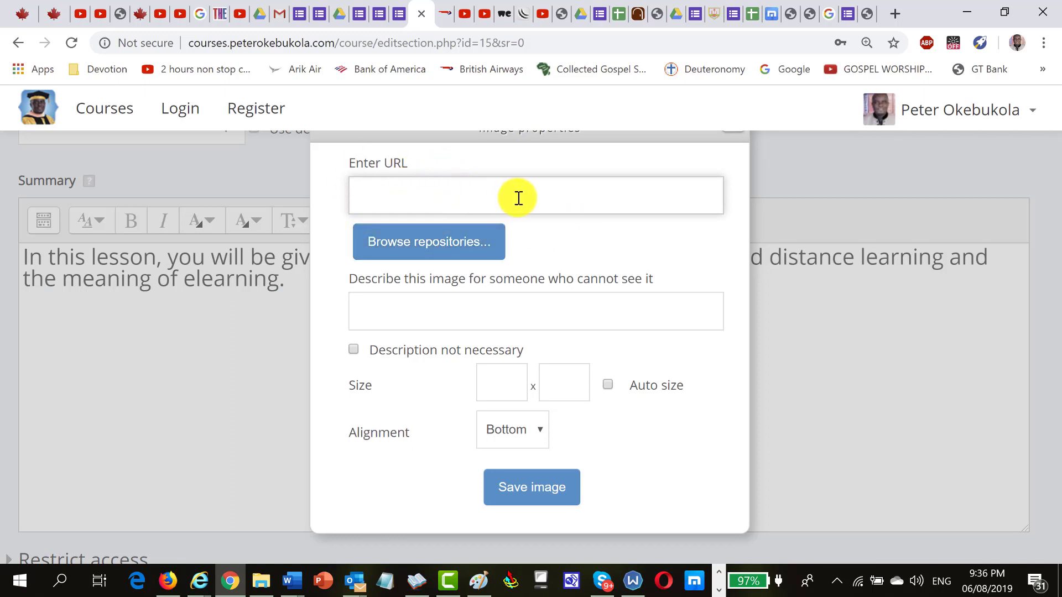
{"action": "left_click", "coordinate": [407, 246]}
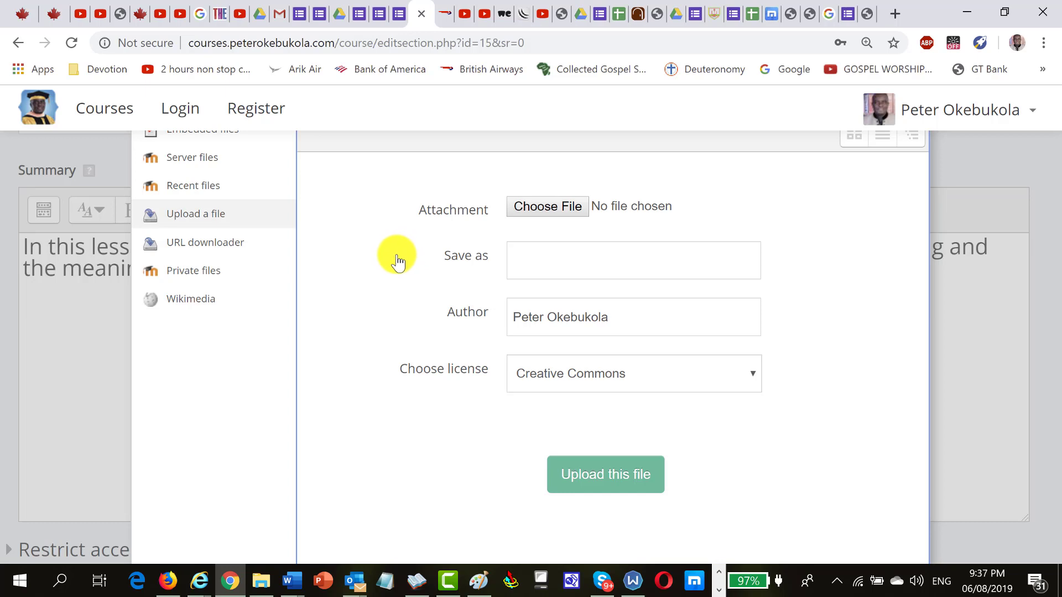
- Upload the ODL.jpg picture from the 2019 > VICDE > TRAINING > Images folder as the image source
{"action": "left_click", "coordinate": [536, 208]}
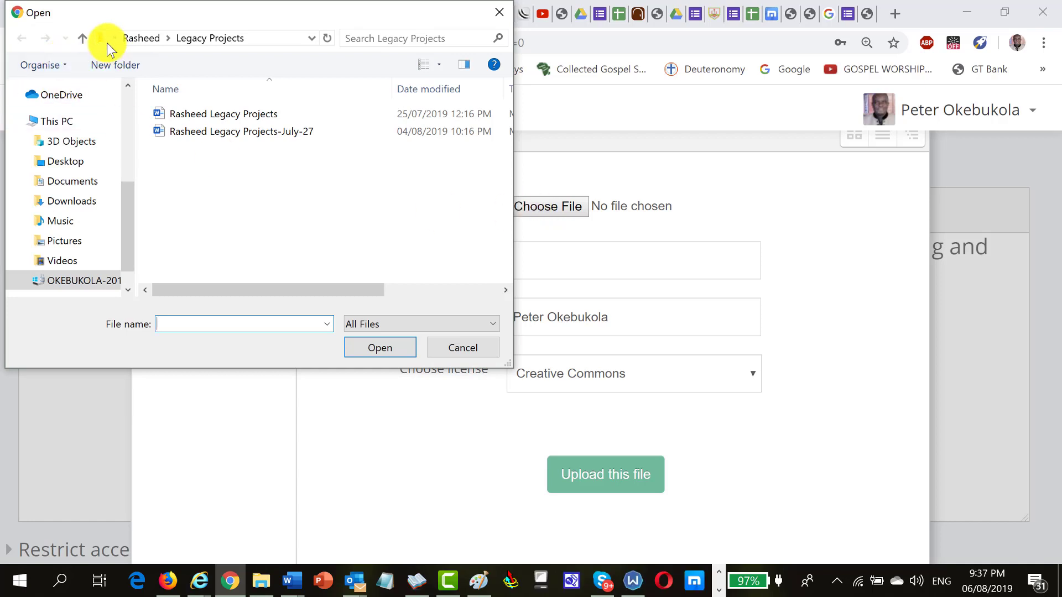
{"action": "left_click", "coordinate": [113, 39]}
{"action": "left_click", "coordinate": [118, 53]}
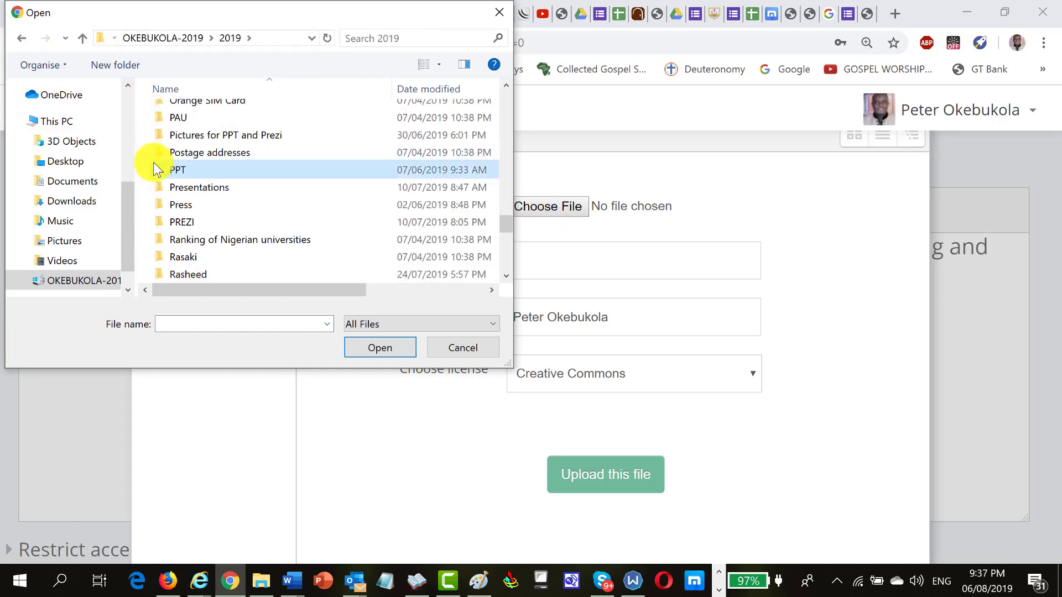
{"action": "scroll", "coordinate": [154, 161], "scroll_direction": "down", "scroll_amount": 10}
{"action": "double_click", "coordinate": [154, 185]}
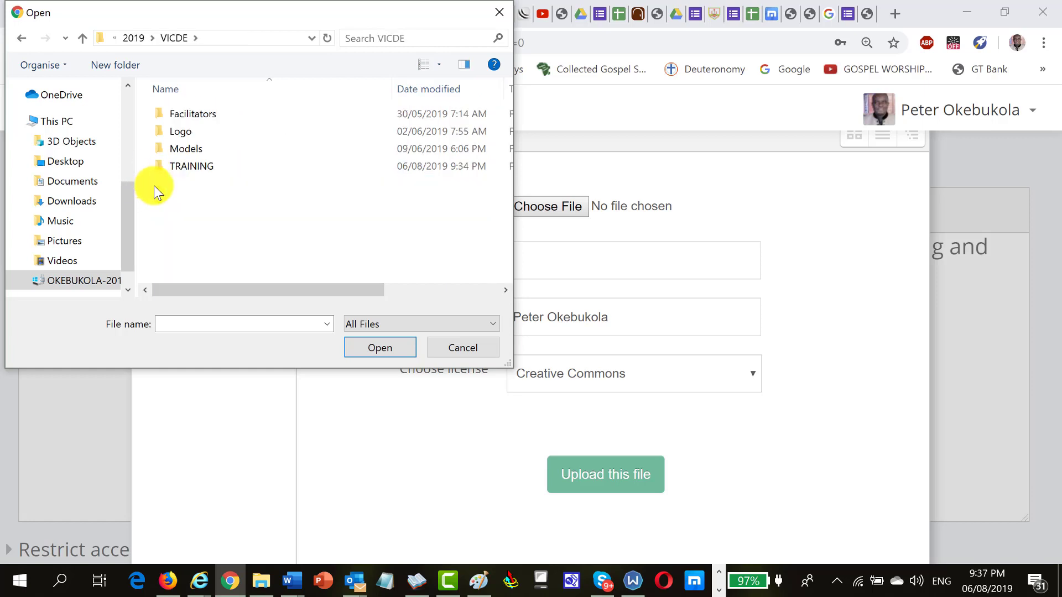
{"action": "double_click", "coordinate": [156, 166]}
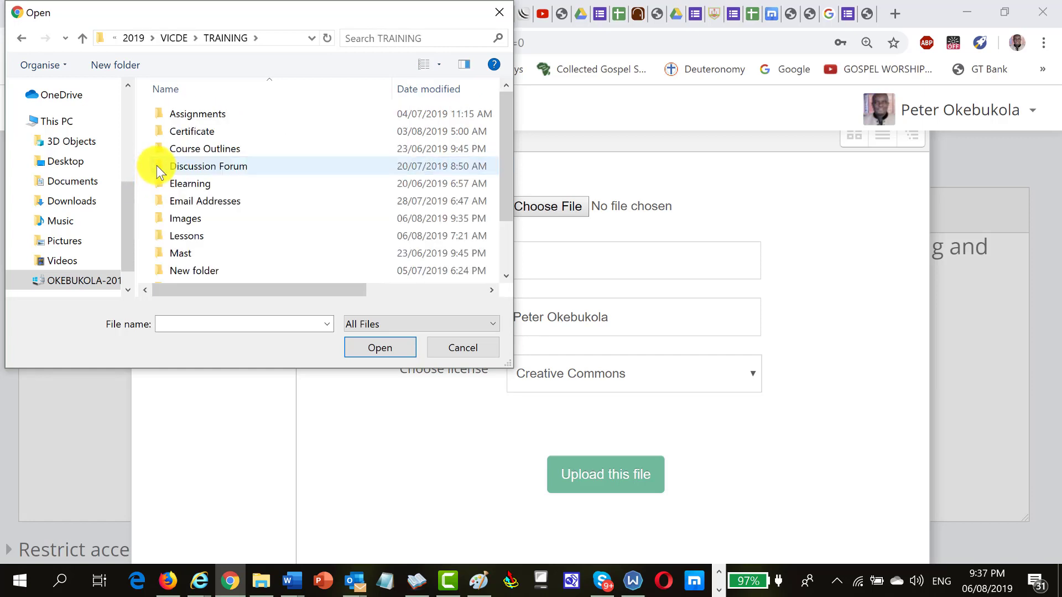
{"action": "double_click", "coordinate": [157, 218]}
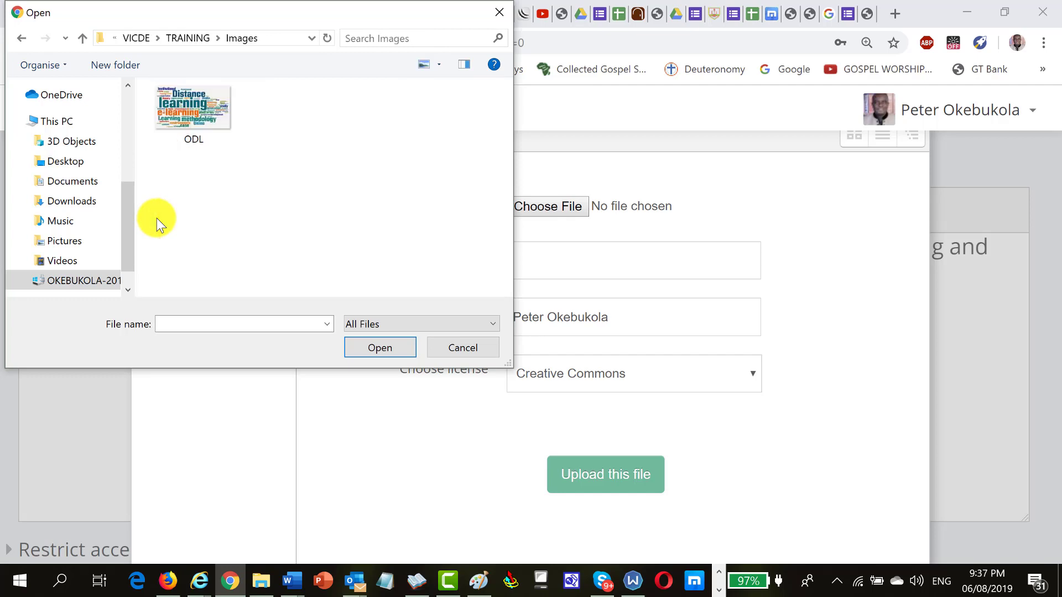
{"action": "double_click", "coordinate": [173, 103]}
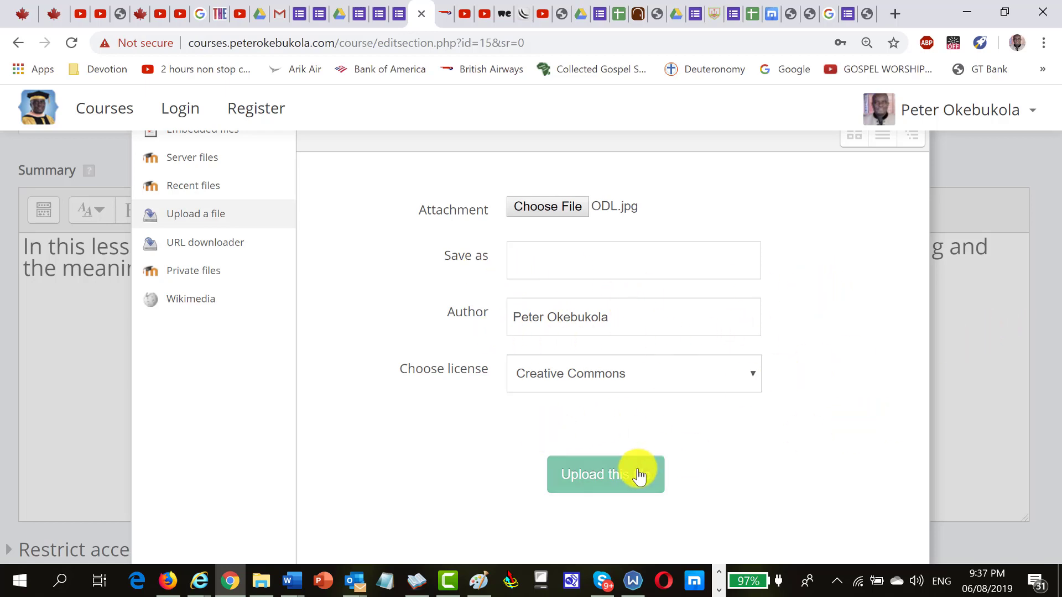
{"action": "left_click", "coordinate": [602, 471]}
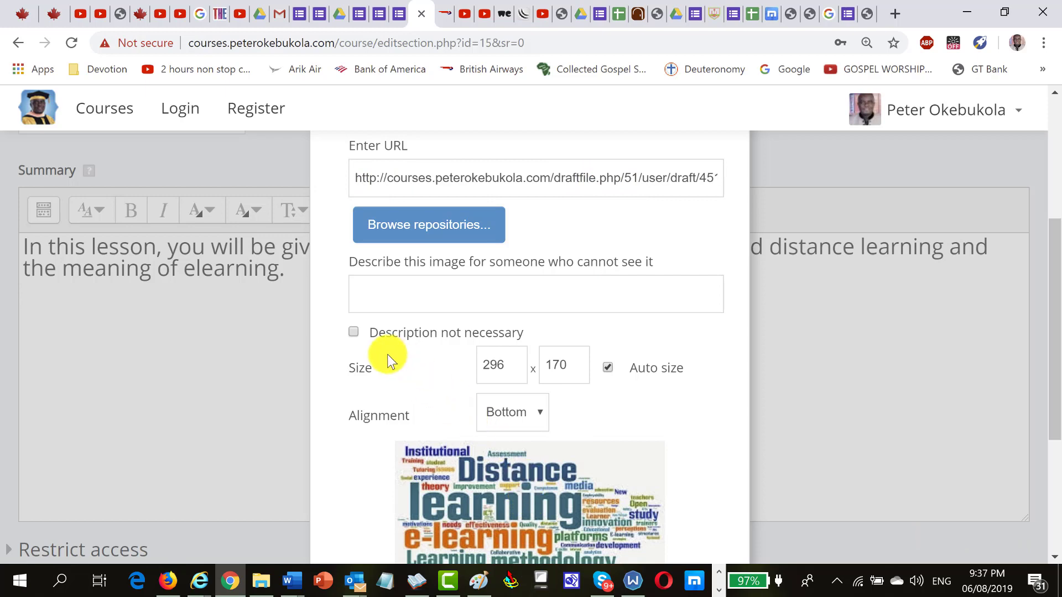
- Mark the image description as not necessary, set the alignment to Top and save the image into the summary
{"action": "left_click", "coordinate": [349, 335]}
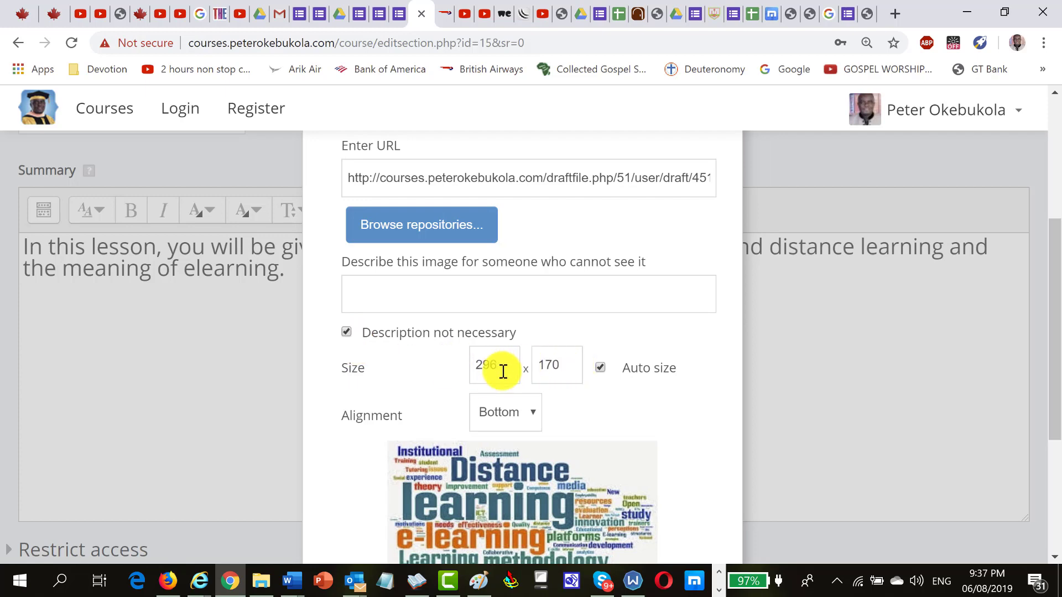
{"action": "left_click", "coordinate": [533, 423]}
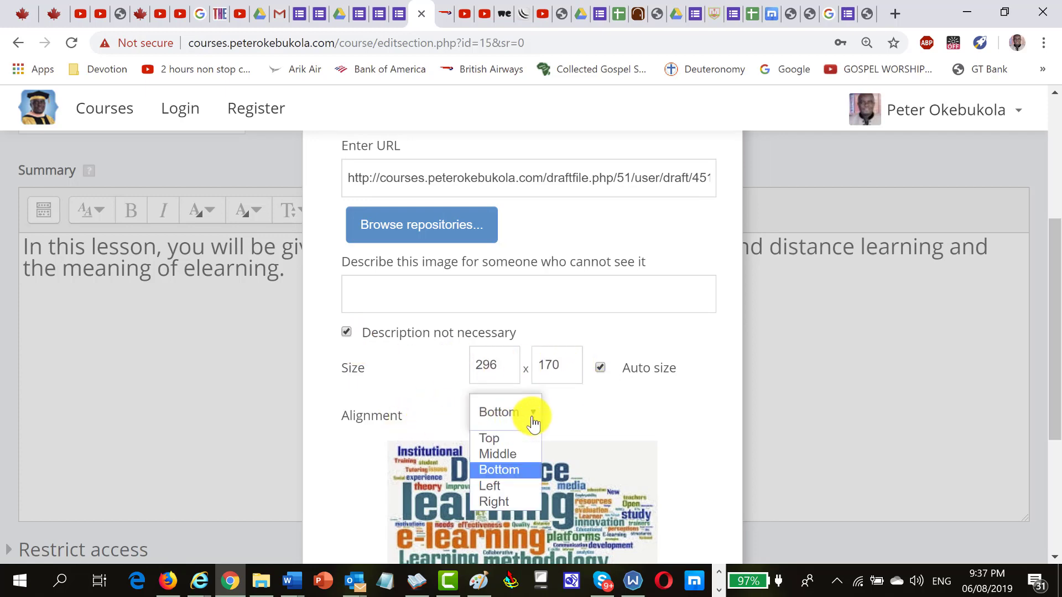
{"action": "left_click", "coordinate": [502, 437]}
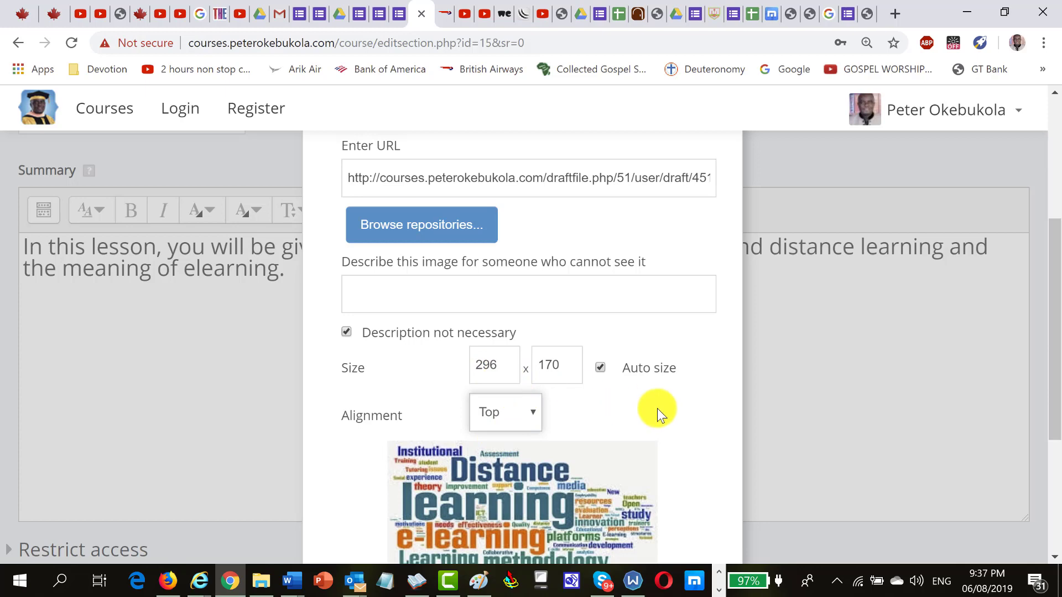
{"action": "scroll", "coordinate": [659, 410], "scroll_direction": "down", "scroll_amount": 3}
{"action": "left_click", "coordinate": [524, 460]}
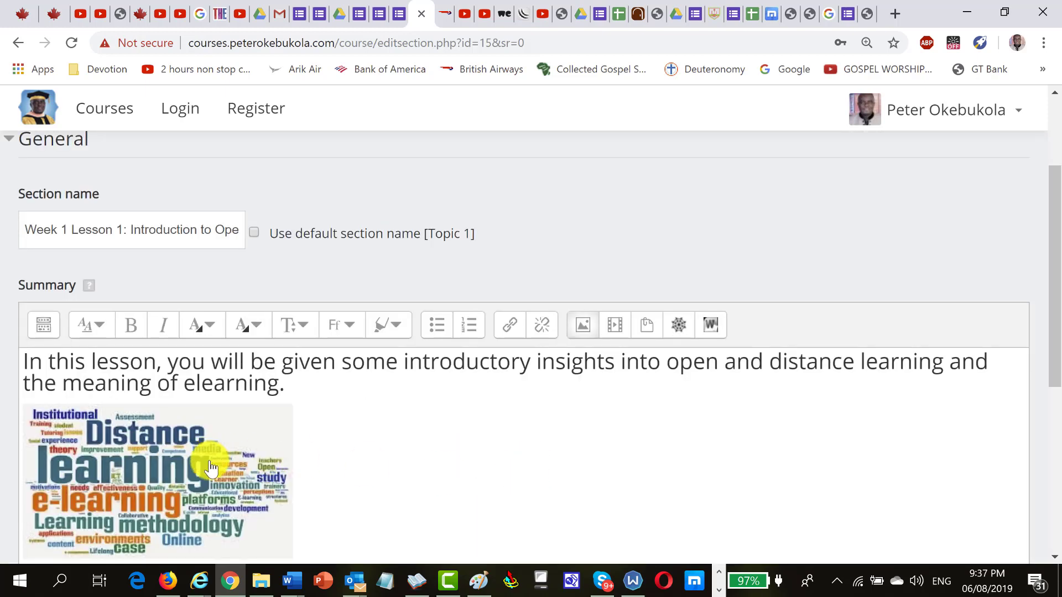
- Centre the inserted word cloud image in the summary
{"action": "left_click", "coordinate": [194, 466]}
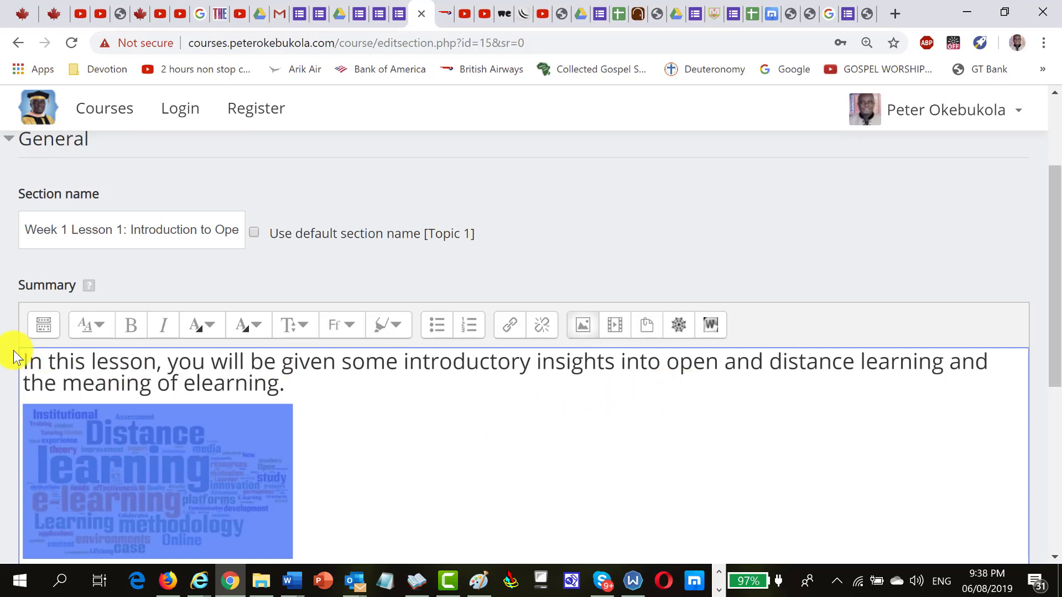
{"action": "left_click", "coordinate": [56, 321]}
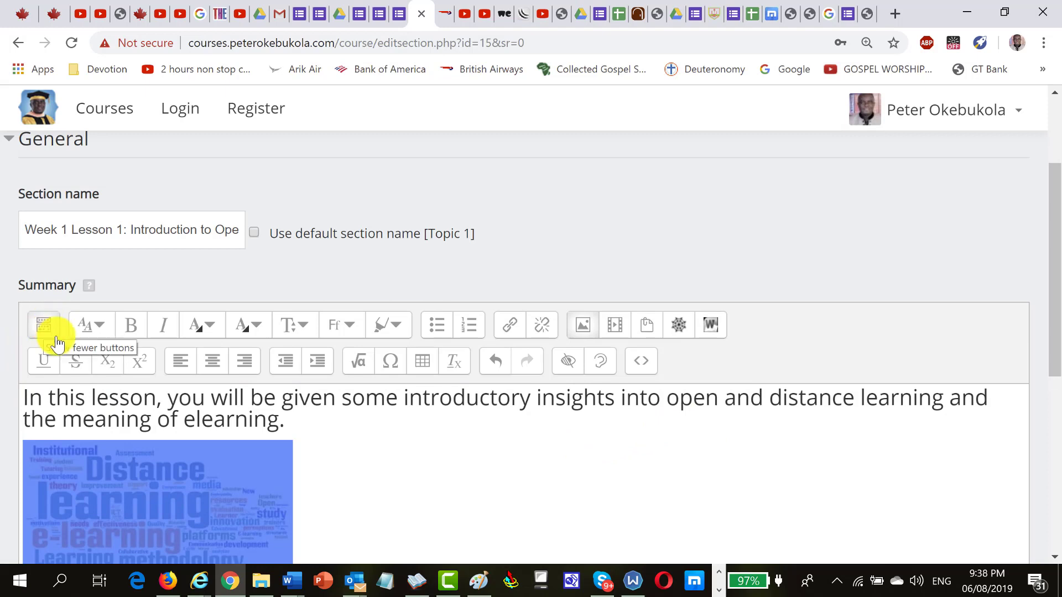
{"action": "left_click", "coordinate": [213, 365]}
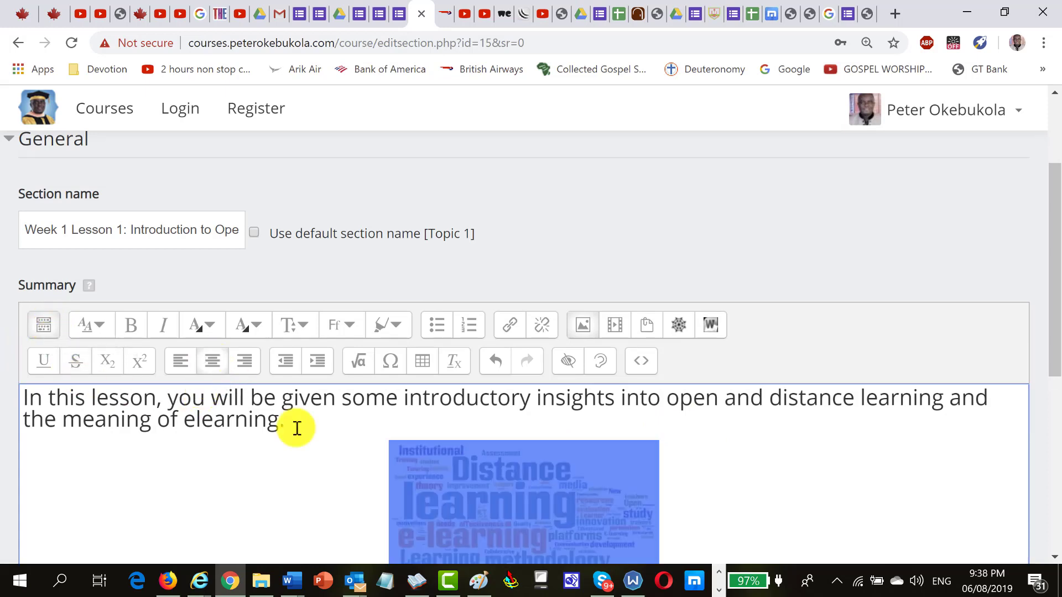
{"action": "left_click", "coordinate": [742, 463]}
- Save the topic changes and check the word cloud image in the Week 1 Lesson 1 section of the course page
{"action": "scroll", "coordinate": [753, 463], "scroll_direction": "down", "scroll_amount": 7}
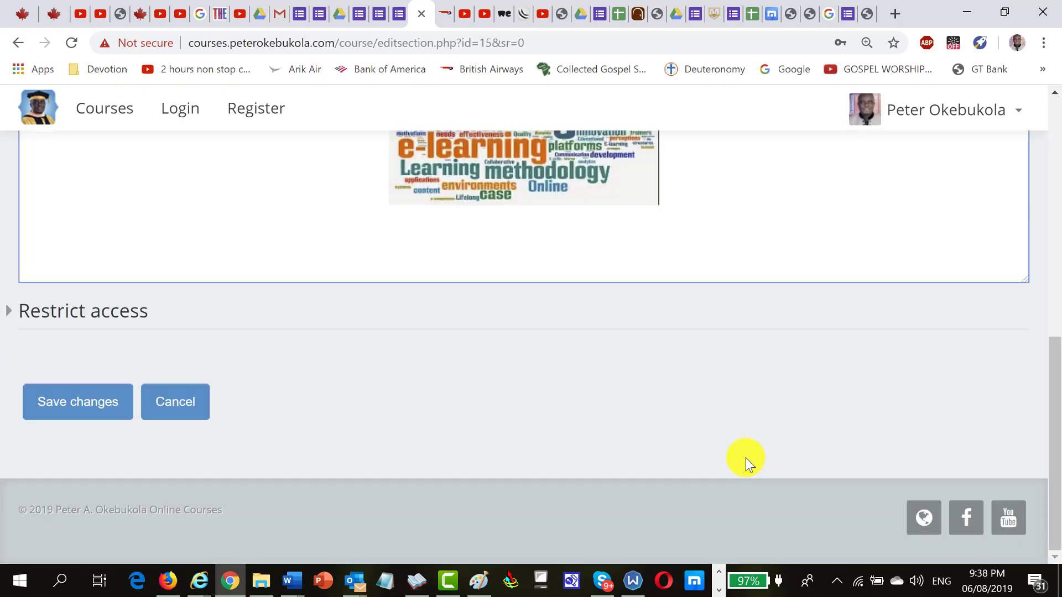
{"action": "left_click", "coordinate": [76, 409]}
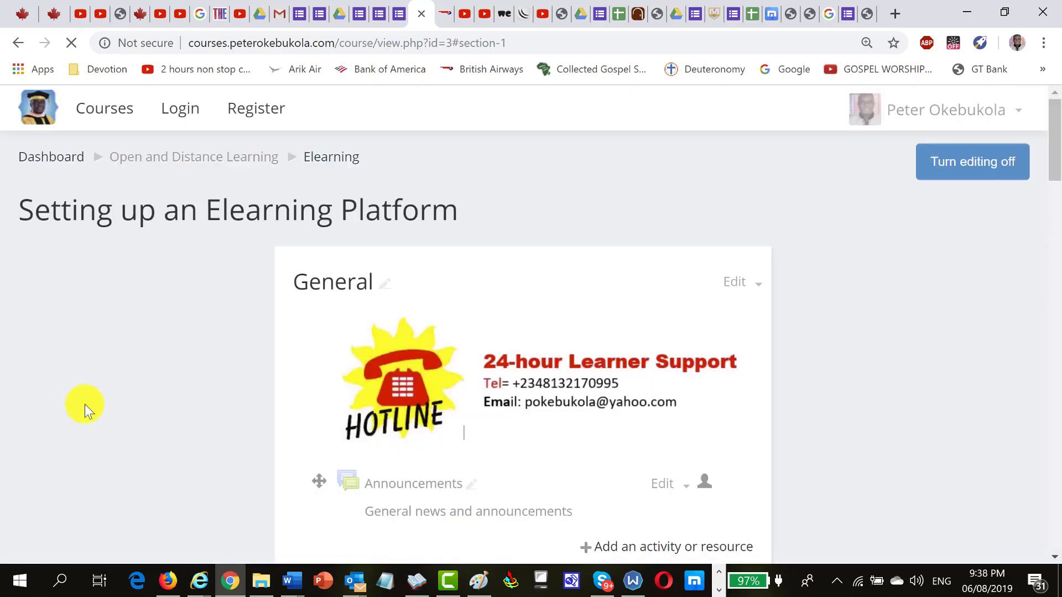
{"action": "scroll", "coordinate": [422, 404], "scroll_direction": "down", "scroll_amount": 4}
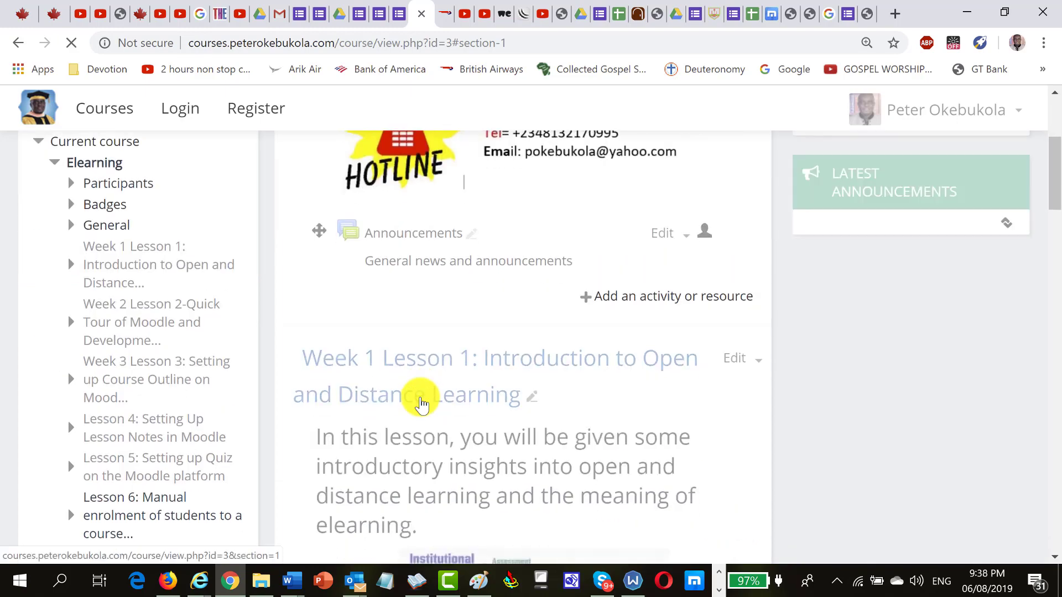
{"action": "scroll", "coordinate": [422, 404], "scroll_direction": "down", "scroll_amount": 4}
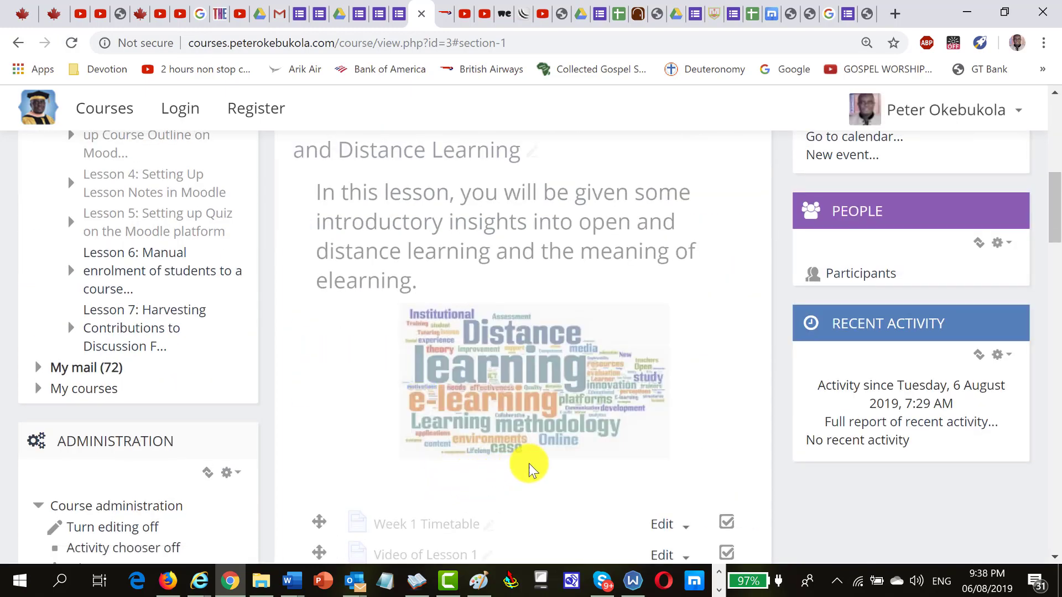
{"action": "scroll", "coordinate": [559, 459], "scroll_direction": "up", "scroll_amount": 2}
{"action": "scroll", "coordinate": [557, 451], "scroll_direction": "down", "scroll_amount": 3}
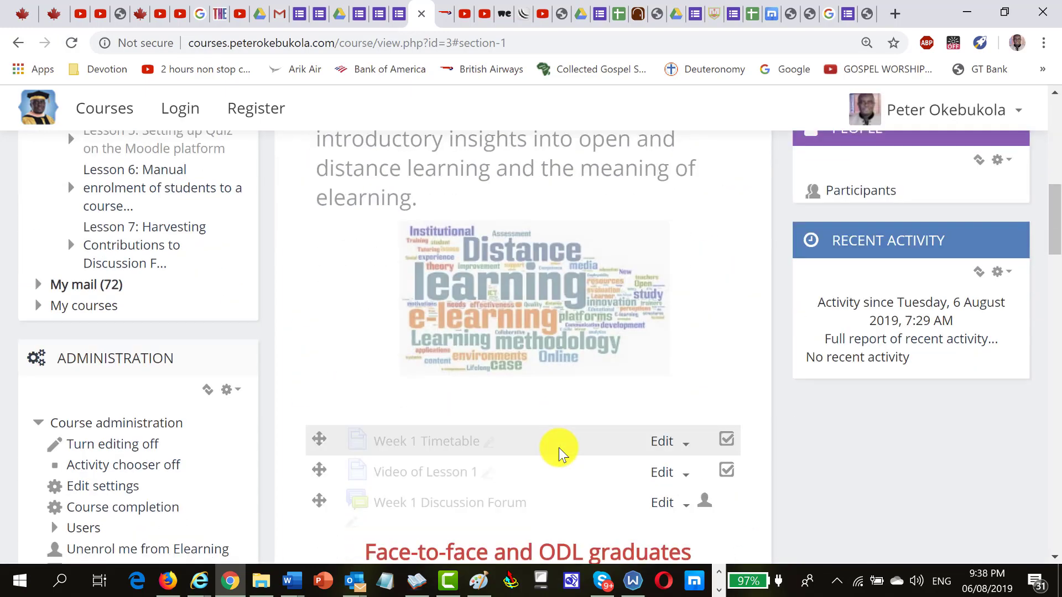
- Show the hidden Week 1 Lesson 1 topic to learners and review its text and image
{"action": "scroll", "coordinate": [608, 398], "scroll_direction": "up", "scroll_amount": 4}
{"action": "left_click", "coordinate": [753, 284]}
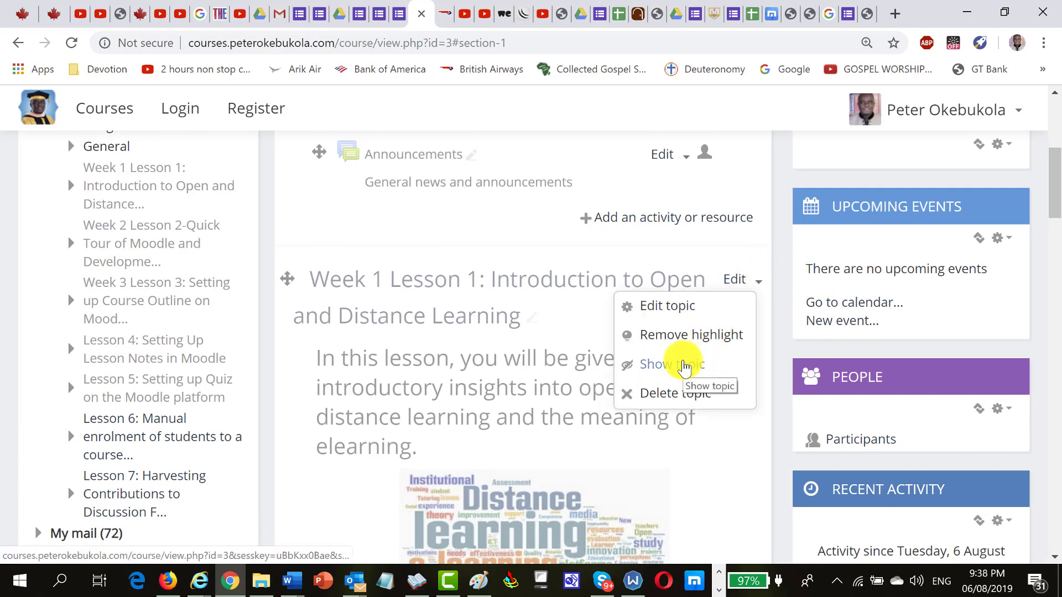
{"action": "left_click", "coordinate": [676, 366]}
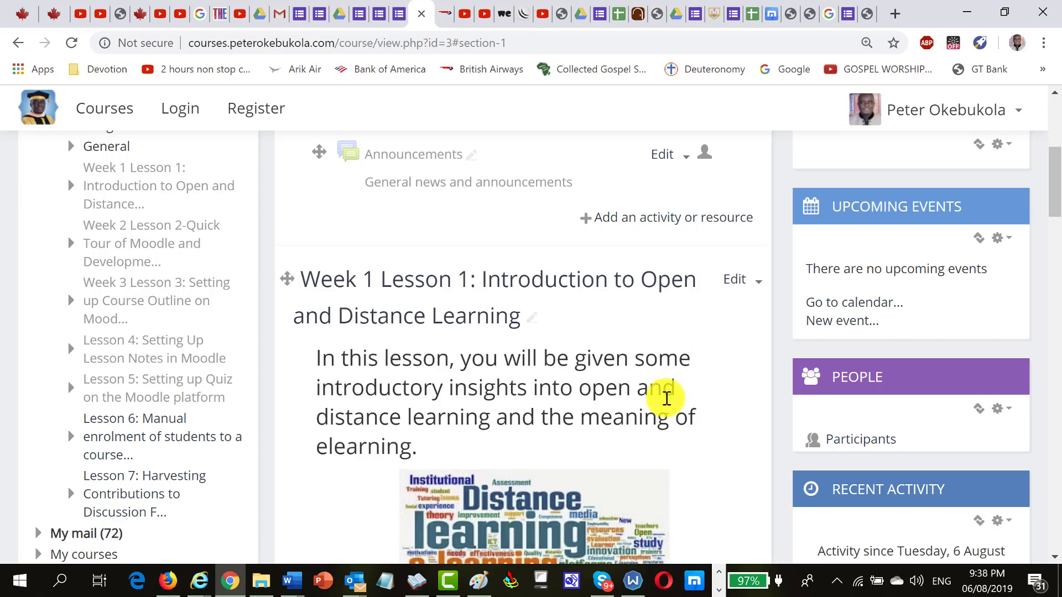
{"action": "scroll", "coordinate": [664, 410], "scroll_direction": "down", "scroll_amount": 3}
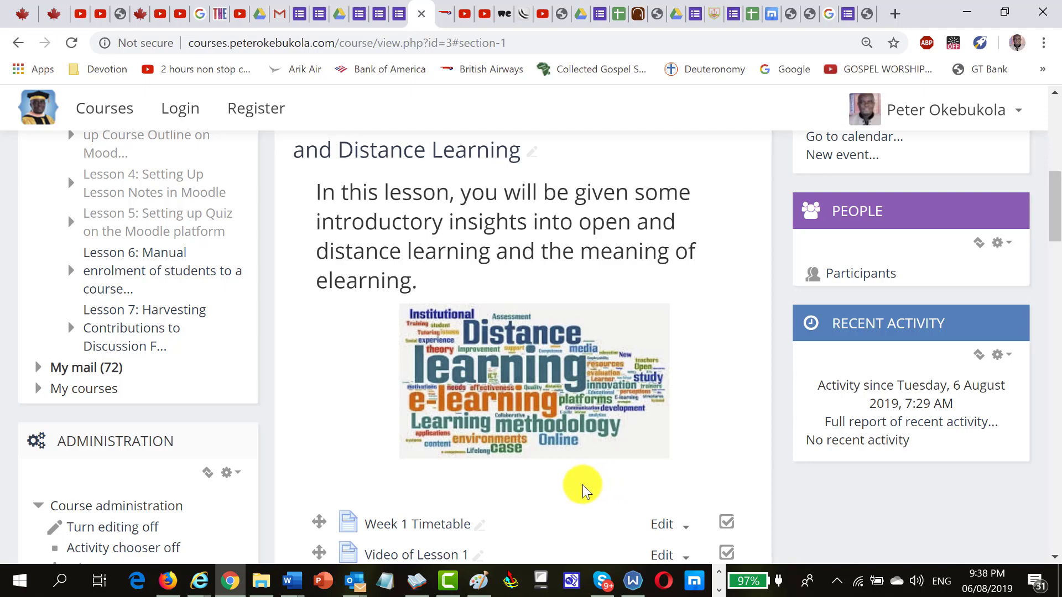
{"action": "scroll", "coordinate": [591, 473], "scroll_direction": "up", "scroll_amount": 1}
- Copy the 24-hour Learner Support hotline image from the General section
{"action": "scroll", "coordinate": [591, 468], "scroll_direction": "up", "scroll_amount": 8}
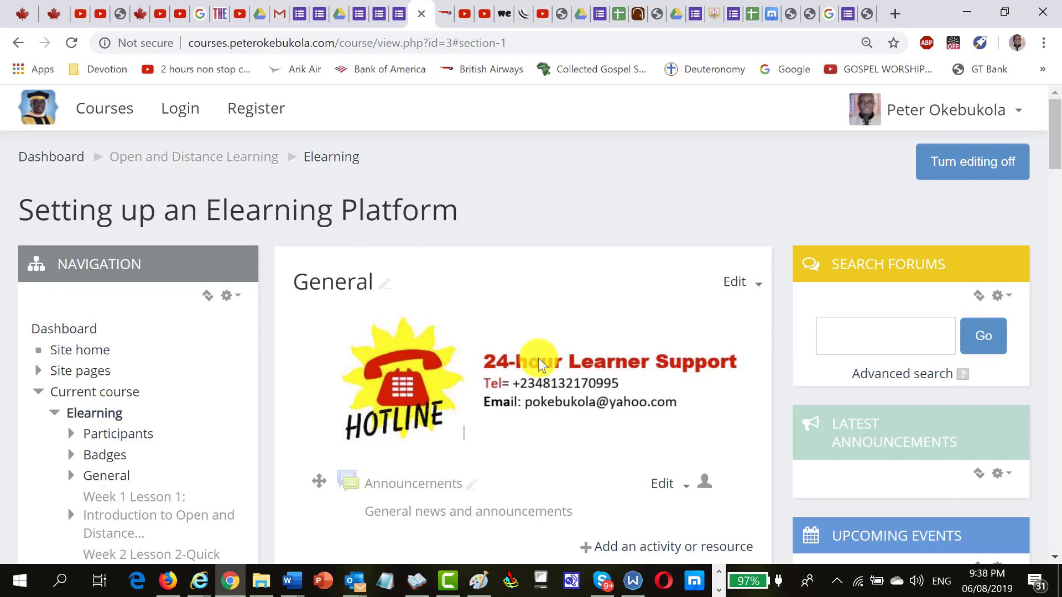
{"action": "right_click", "coordinate": [503, 370]}
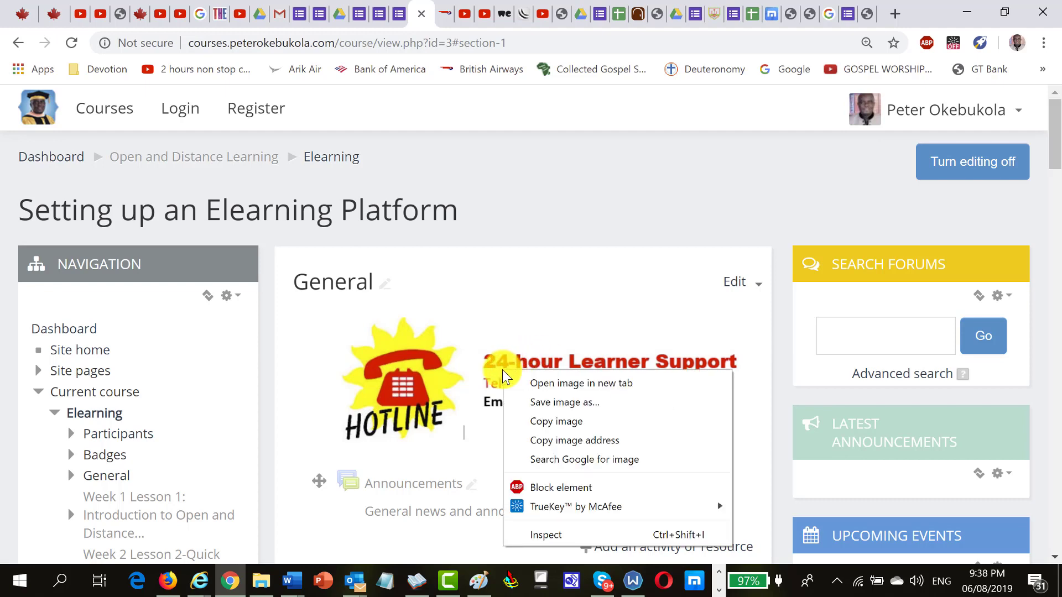
{"action": "left_click", "coordinate": [536, 421]}
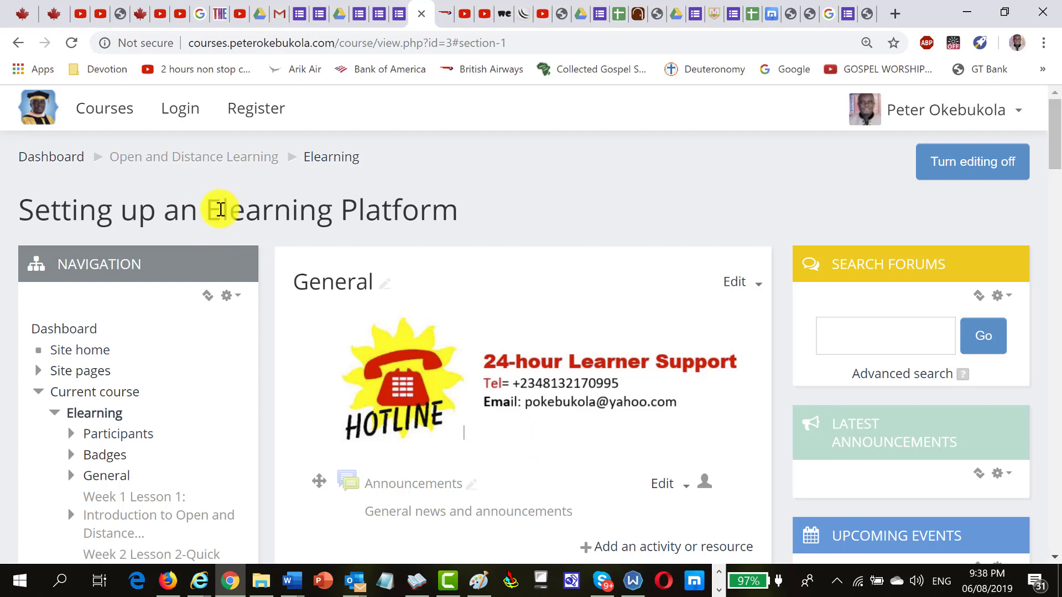
- Open the course on Basic Educational Process In Science Education from the Miscellaneous category
{"action": "left_click", "coordinate": [99, 111]}
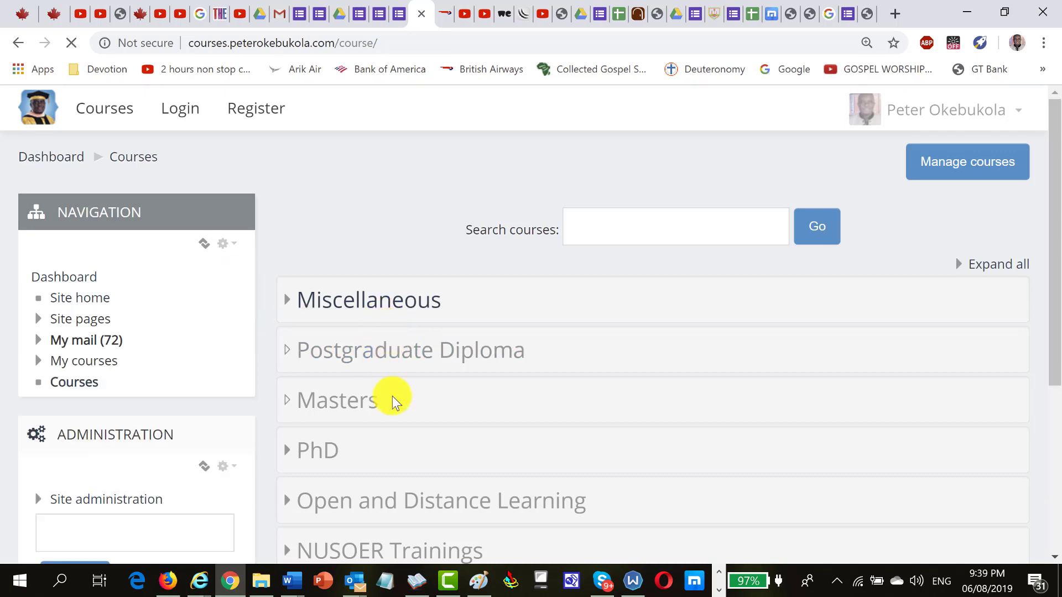
{"action": "left_click", "coordinate": [372, 313]}
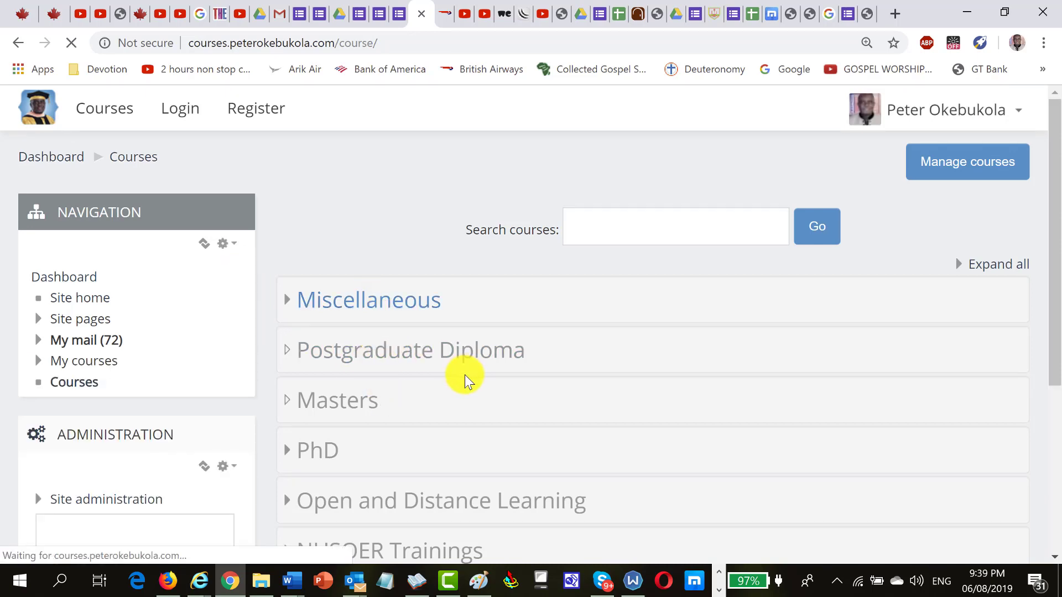
{"action": "scroll", "coordinate": [465, 374], "scroll_direction": "down", "scroll_amount": 3}
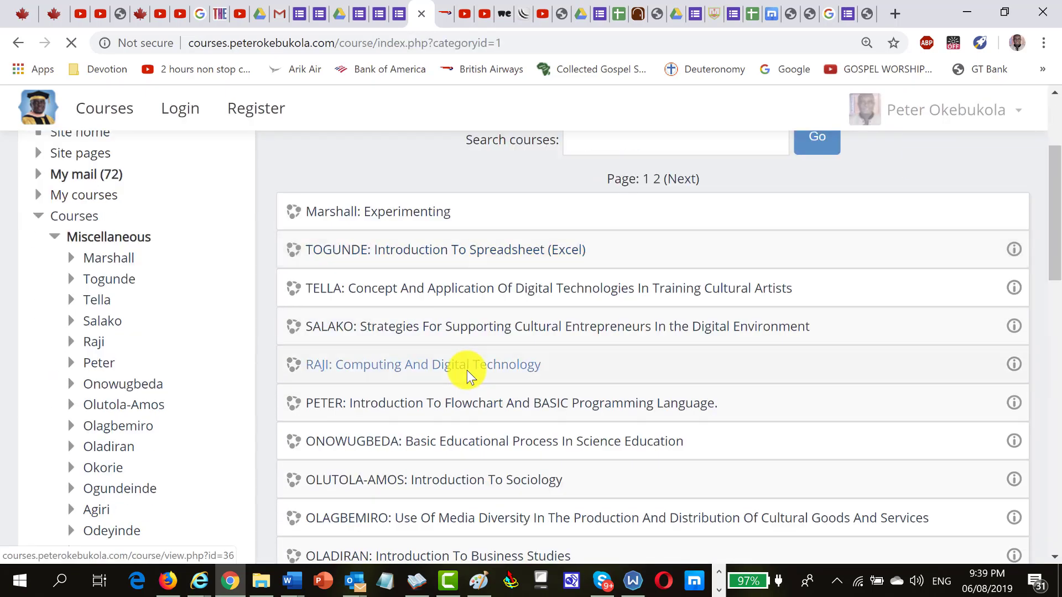
{"action": "left_click", "coordinate": [451, 443]}
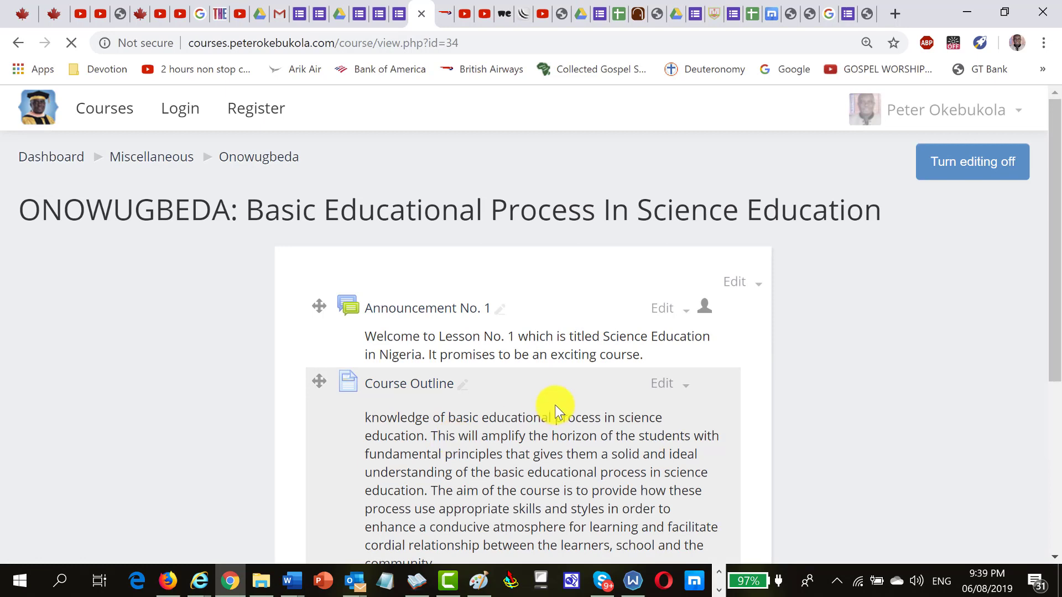
{"action": "scroll", "coordinate": [556, 412], "scroll_direction": "down", "scroll_amount": 1}
{"action": "scroll", "coordinate": [541, 396], "scroll_direction": "up", "scroll_amount": 1}
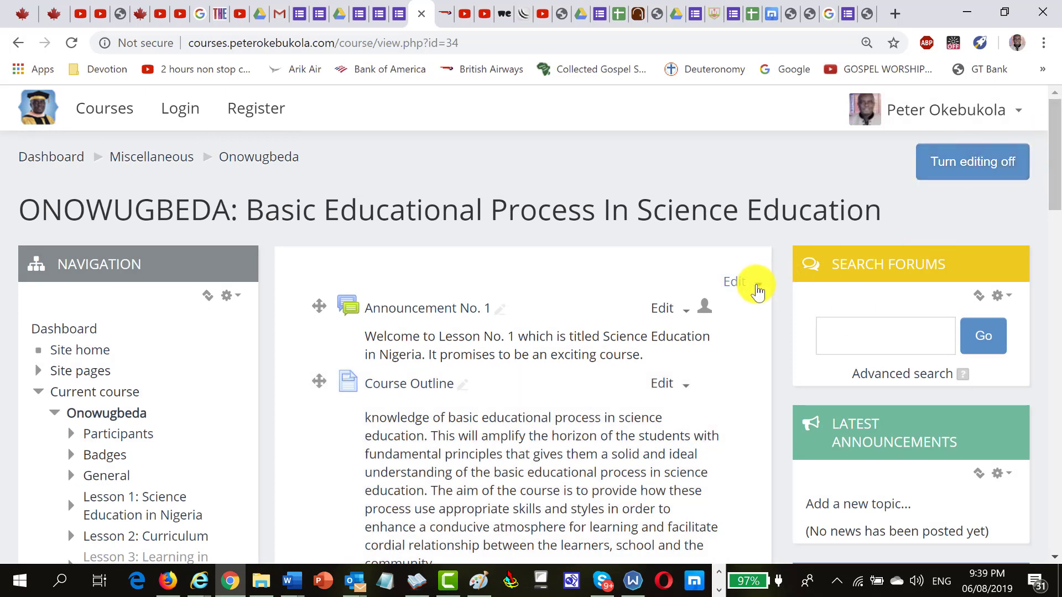
- Paste the copied 24-hour Learner Support hotline image into the General section's summary and save the changes
{"action": "left_click", "coordinate": [757, 285]}
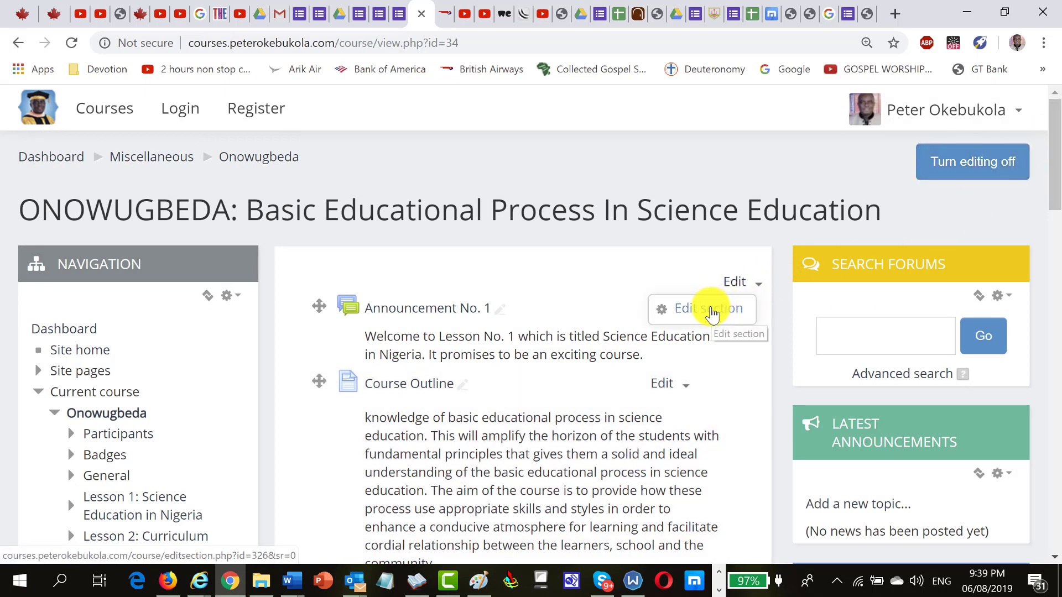
{"action": "left_click", "coordinate": [712, 313]}
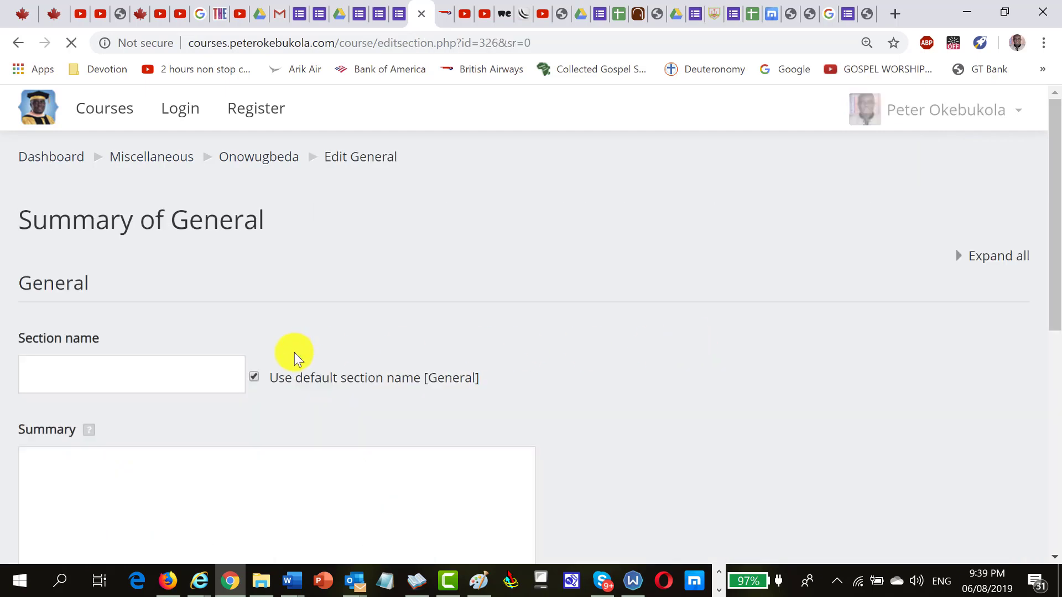
{"action": "scroll", "coordinate": [247, 386], "scroll_direction": "down", "scroll_amount": 3}
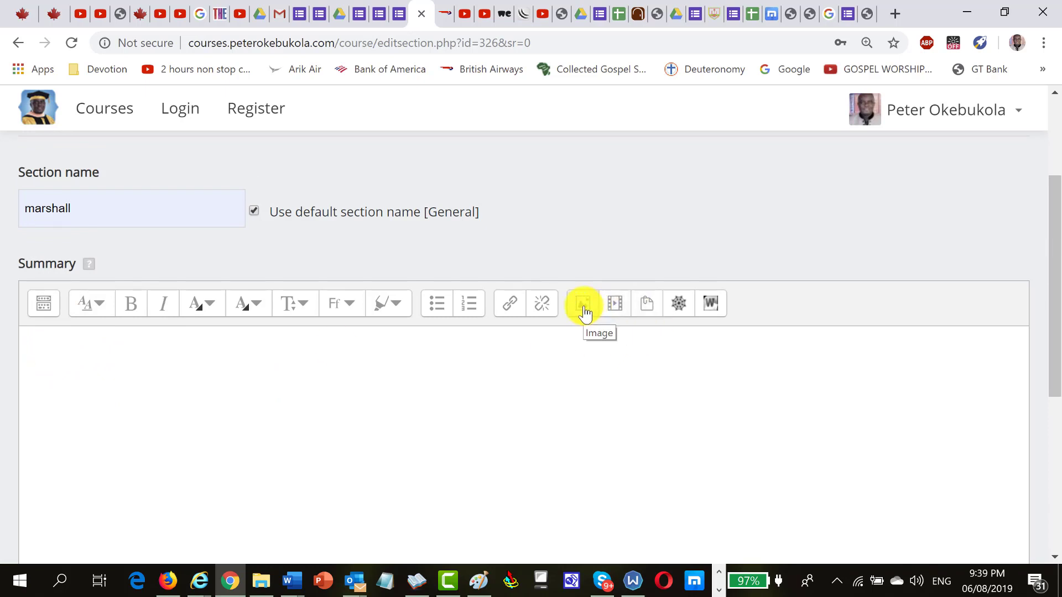
{"action": "left_click", "coordinate": [259, 354]}
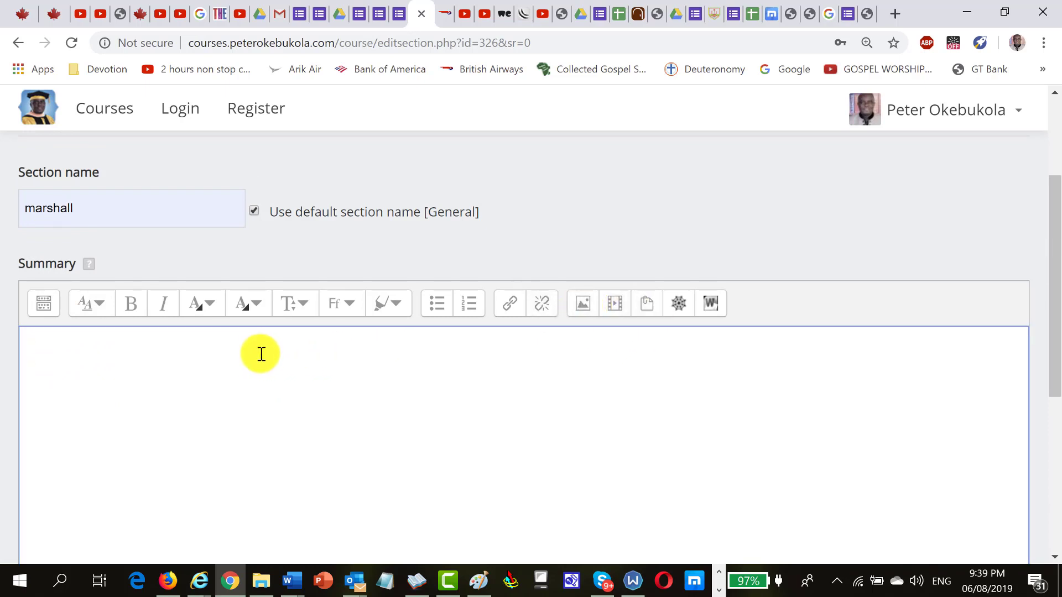
{"action": "key", "text": "ctrl+v"}
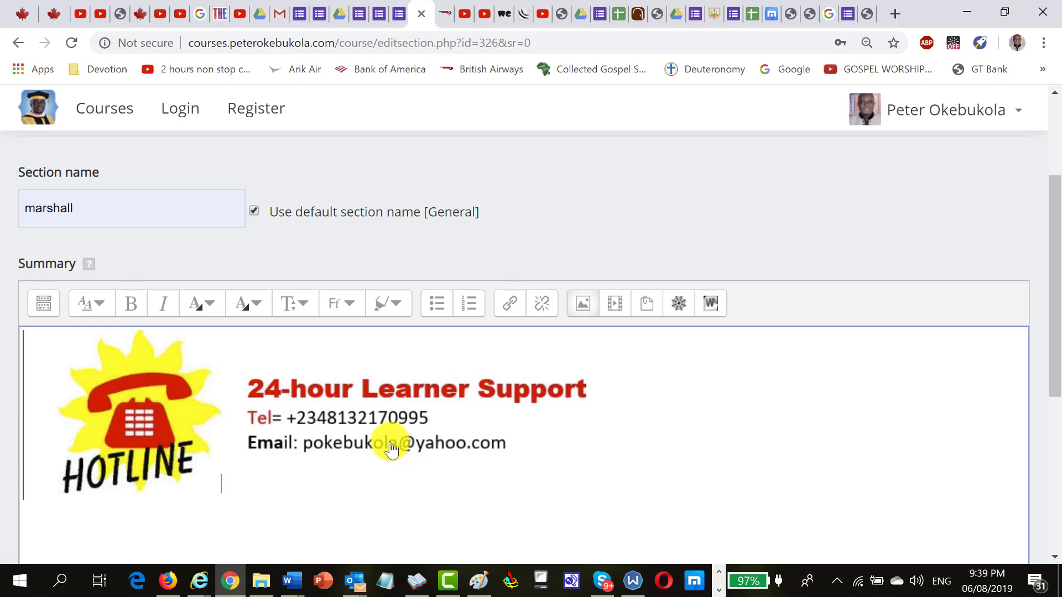
{"action": "scroll", "coordinate": [436, 427], "scroll_direction": "down", "scroll_amount": 6}
{"action": "left_click", "coordinate": [96, 394]}
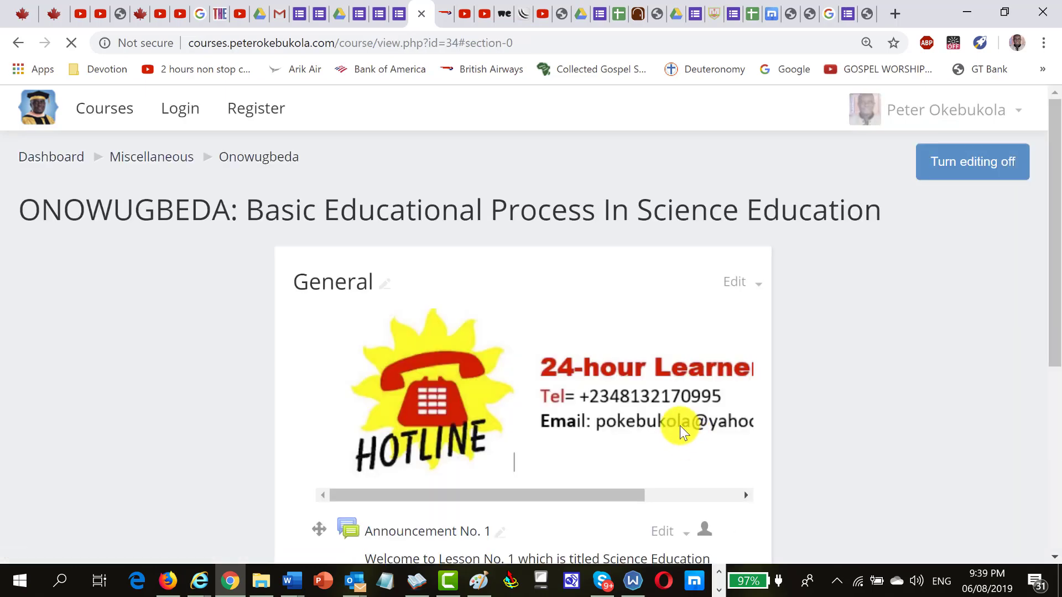
{"action": "scroll", "coordinate": [667, 422], "scroll_direction": "down", "scroll_amount": 2}
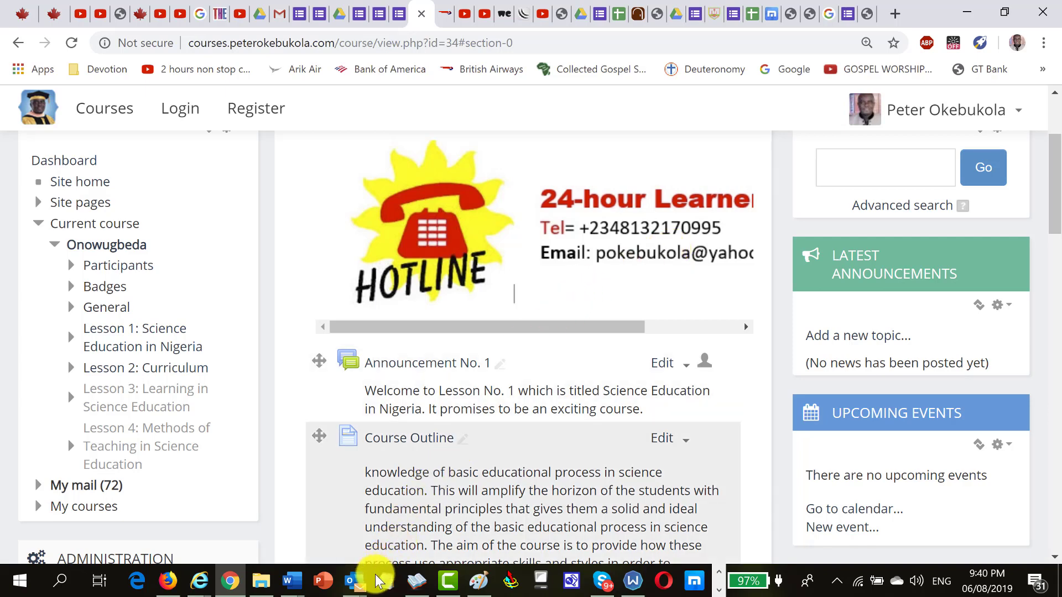
- Switch to Paint and paste the copied hotline image into a new picture
{"action": "left_click", "coordinate": [478, 581]}
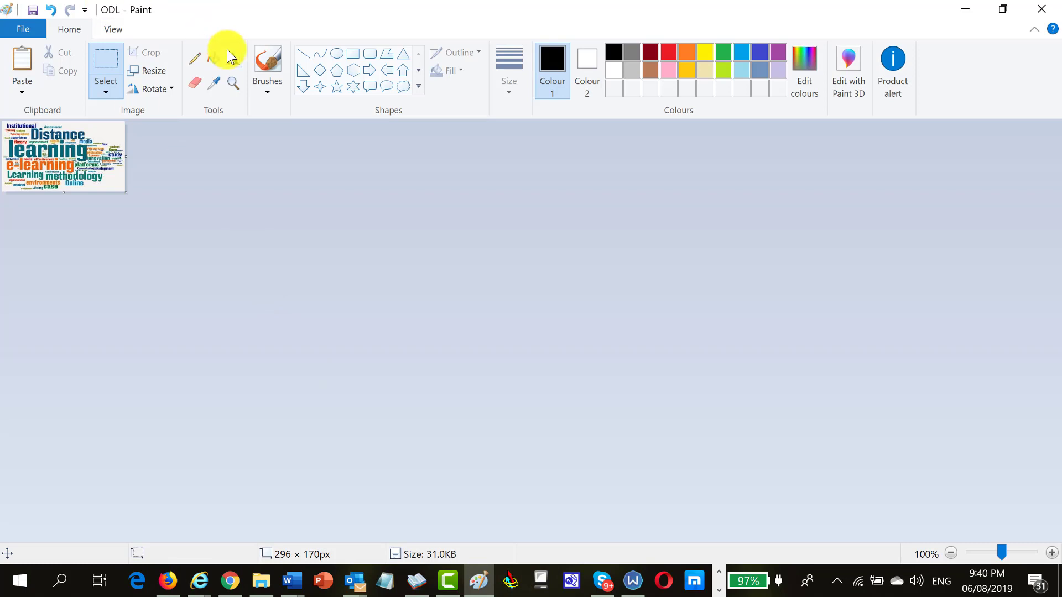
{"action": "key", "text": "ctrl+n"}
{"action": "key", "text": "ctrl+v"}
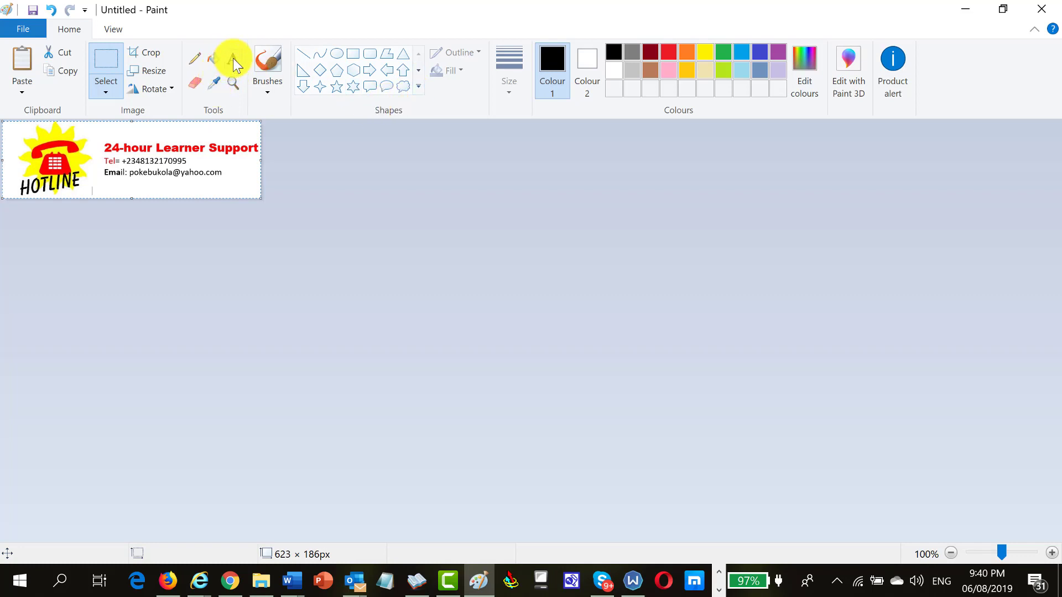
- Erase the telephone number and the e-mail address from the hotline image, keeping the Tel and Email labels
{"action": "left_click", "coordinate": [105, 57]}
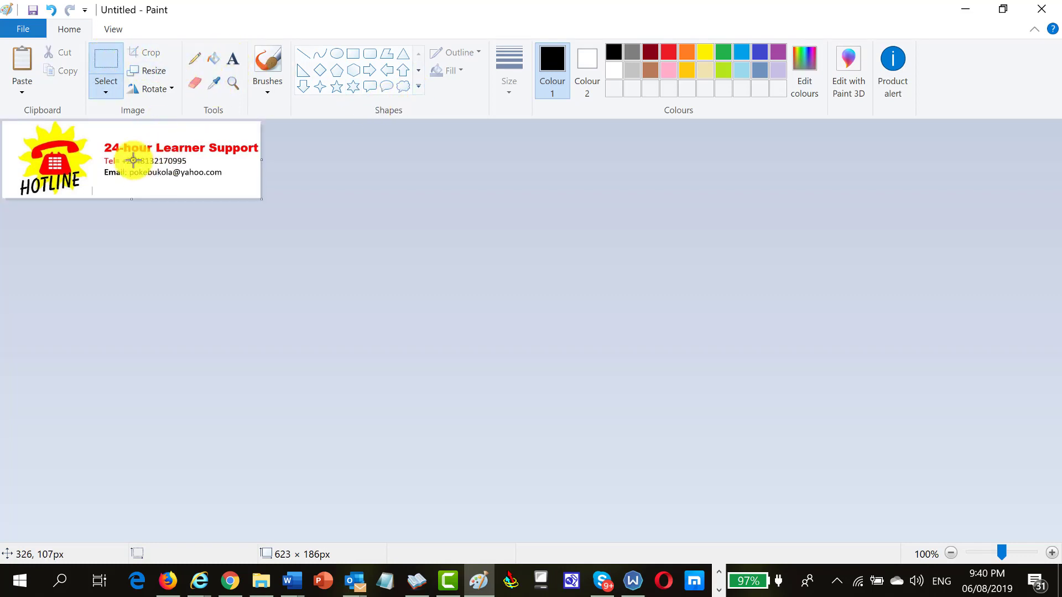
{"action": "left_click_drag", "start_coordinate": [121, 156], "coordinate": [195, 167]}
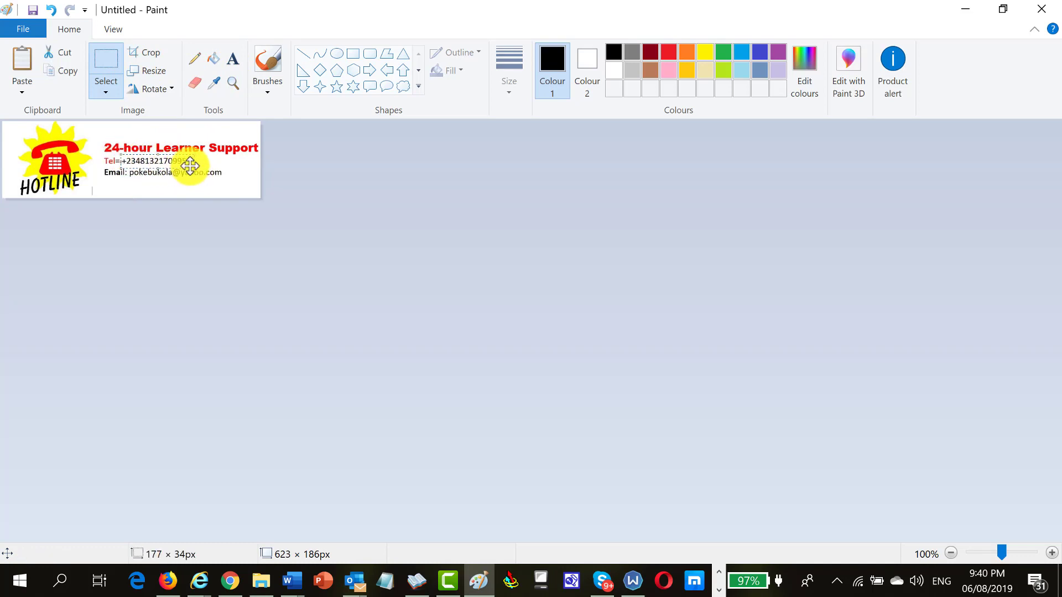
{"action": "key", "text": "Delete"}
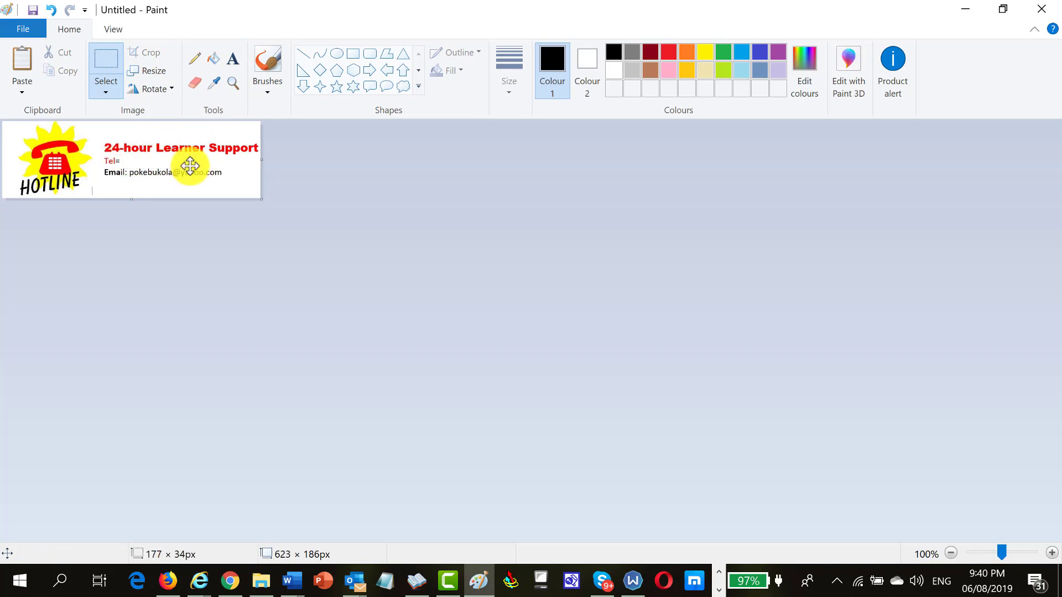
{"action": "left_click", "coordinate": [99, 62]}
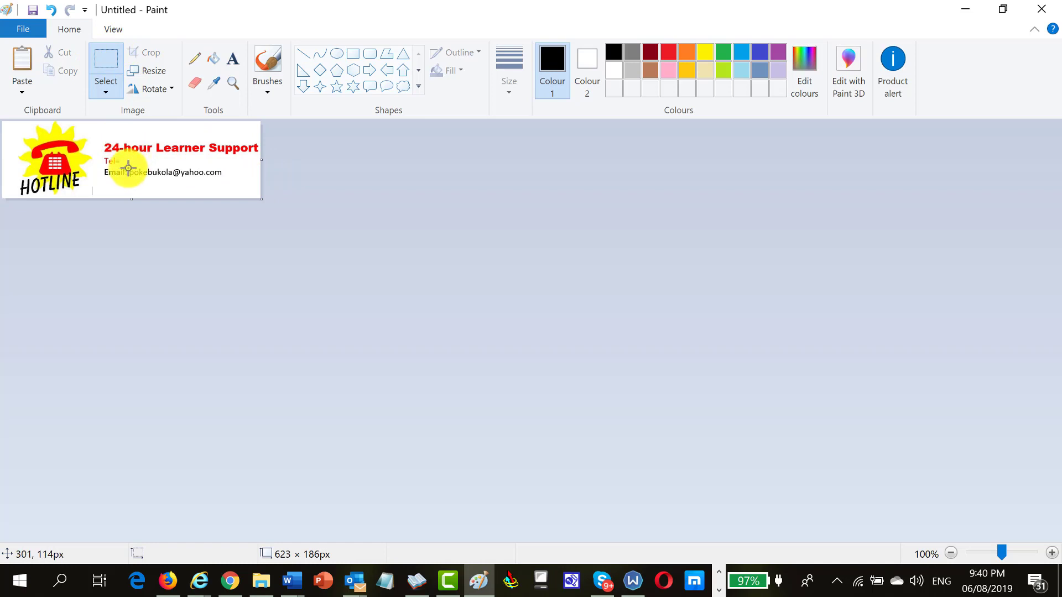
{"action": "left_click_drag", "start_coordinate": [129, 167], "coordinate": [228, 178]}
{"action": "key", "text": "Delete"}
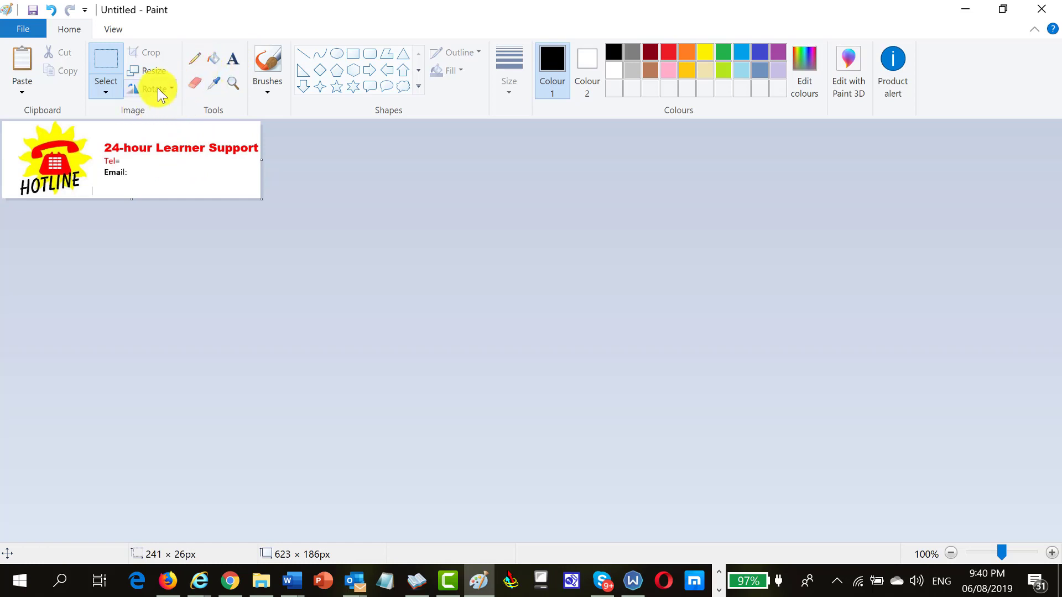
- Add the course instructor's e-mail address as text beside the Email label and set its font size to 9
{"action": "left_click", "coordinate": [232, 59]}
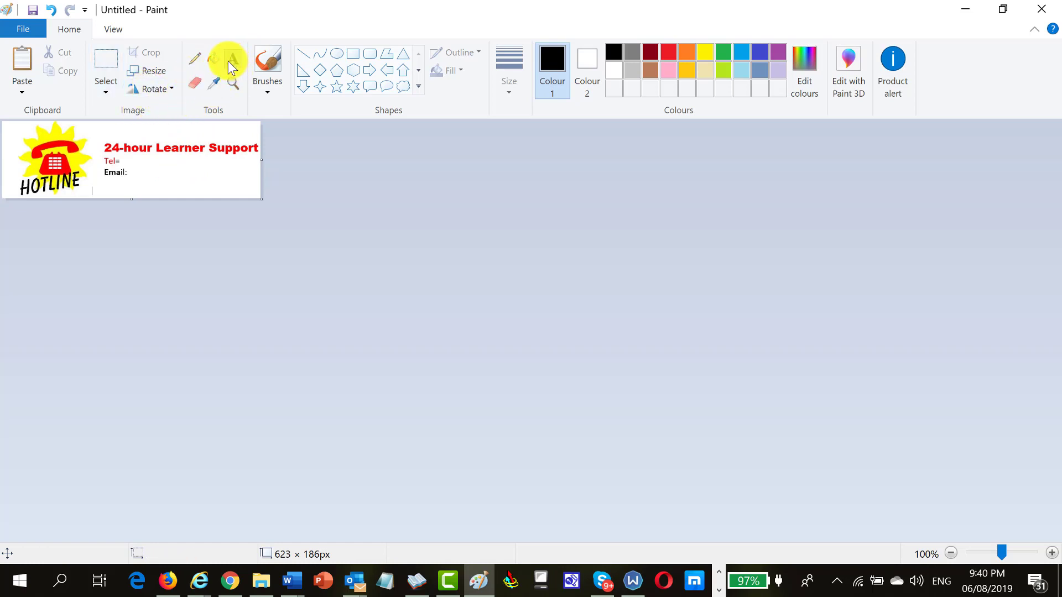
{"action": "left_click", "coordinate": [132, 174]}
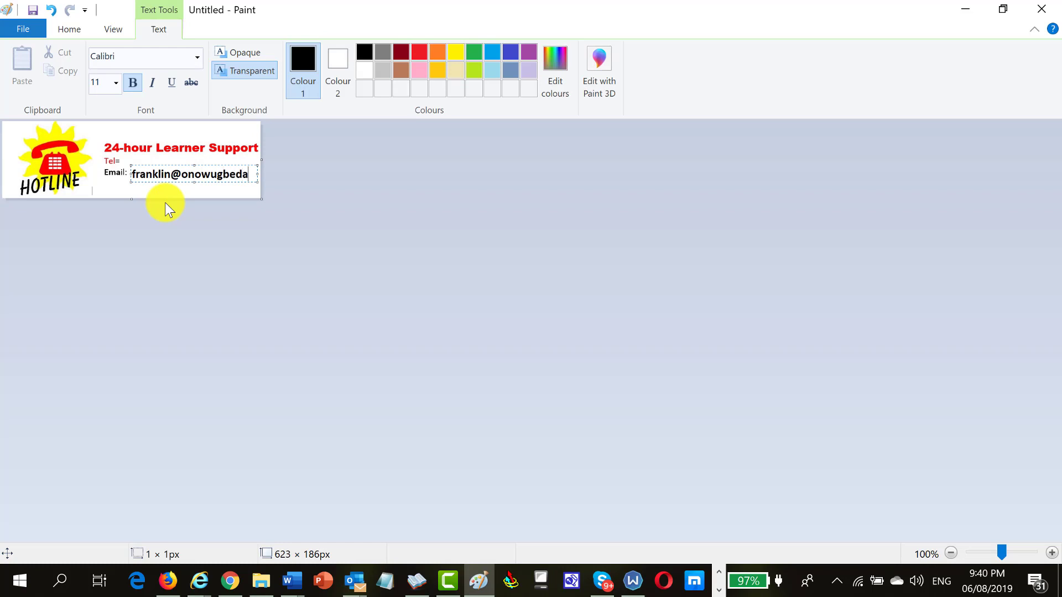
{"action": "type", "text": "com"}
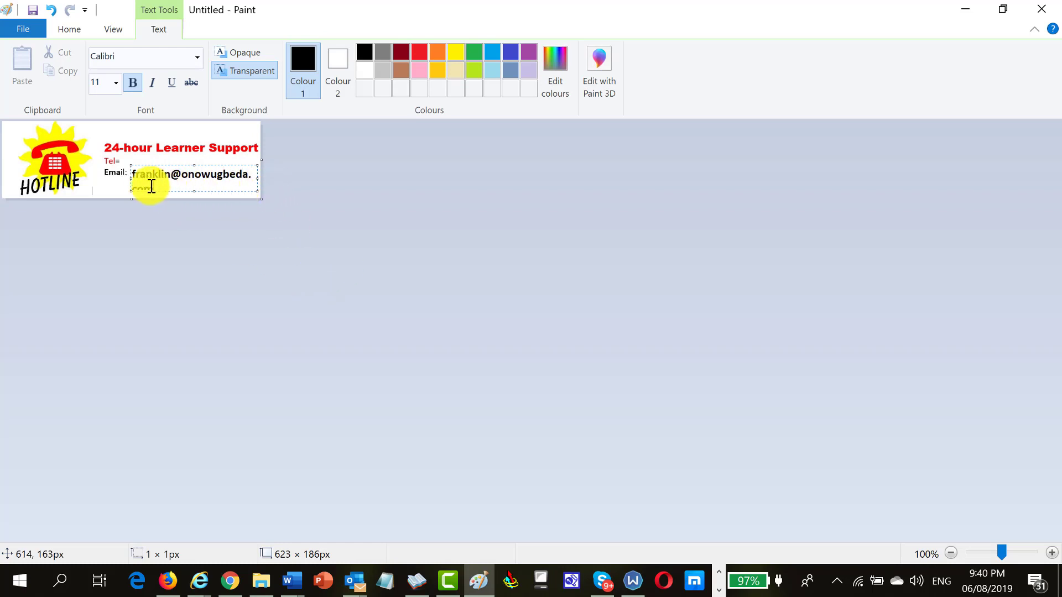
{"action": "left_click_drag", "start_coordinate": [159, 187], "coordinate": [123, 179]}
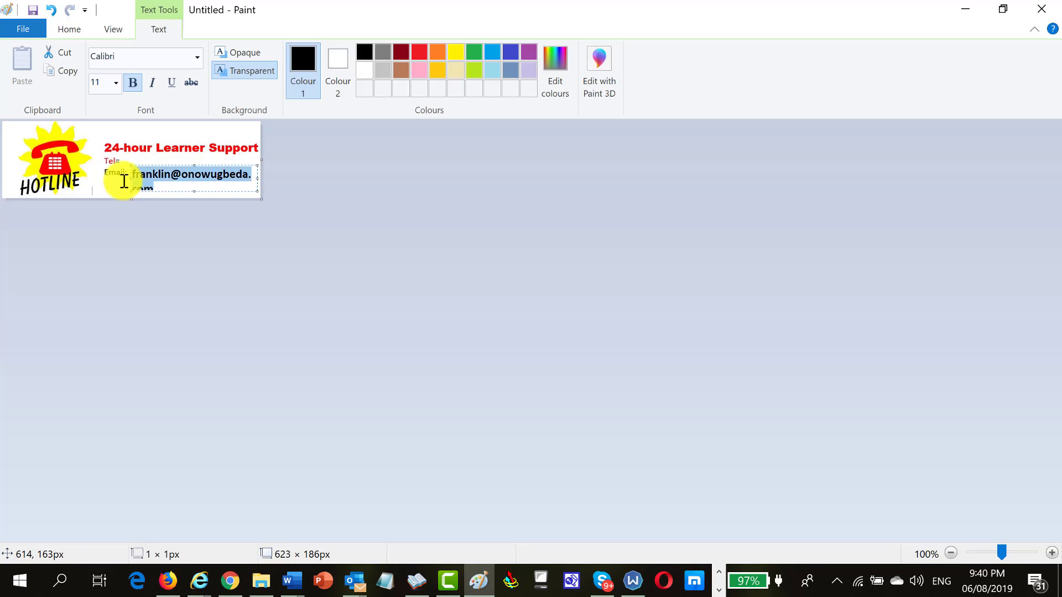
{"action": "left_click", "coordinate": [116, 86]}
{"action": "left_click", "coordinate": [98, 117]}
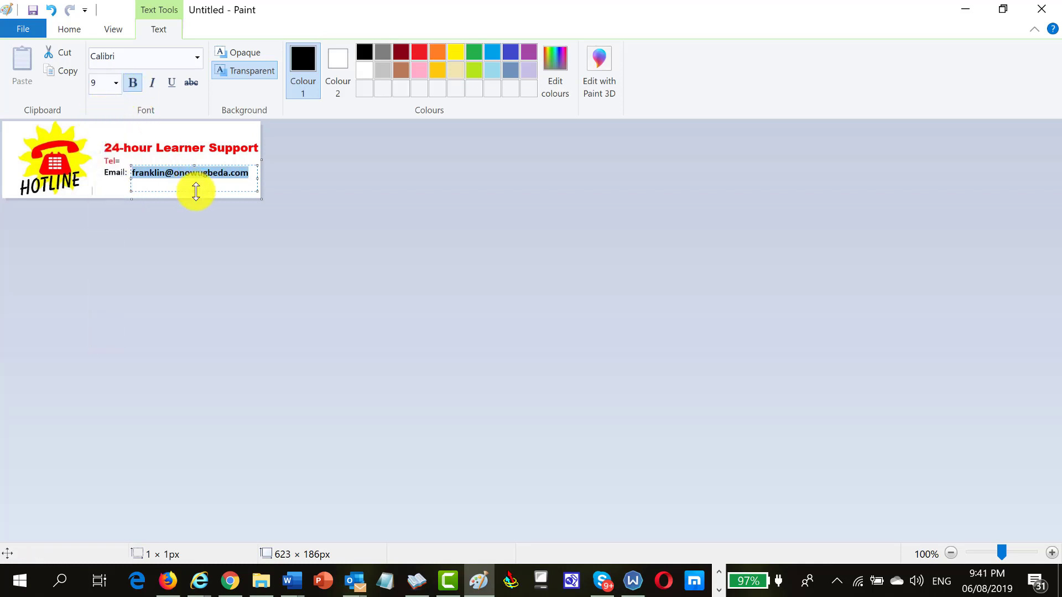
{"action": "left_click", "coordinate": [240, 200]}
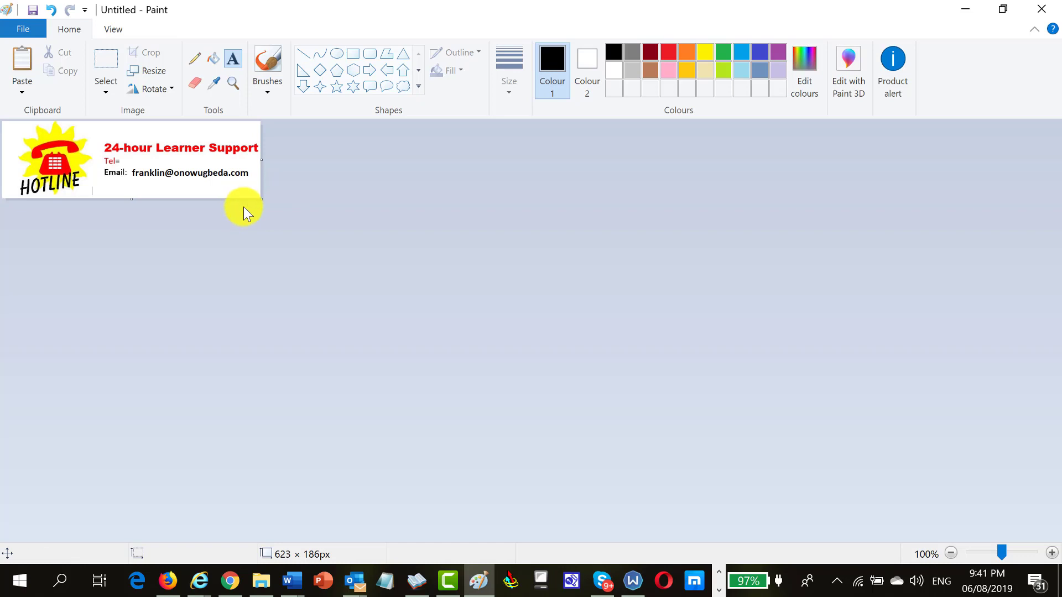
- Select an area of about 596 × 184 px over the edited hotline image and copy it
{"action": "left_click", "coordinate": [109, 59]}
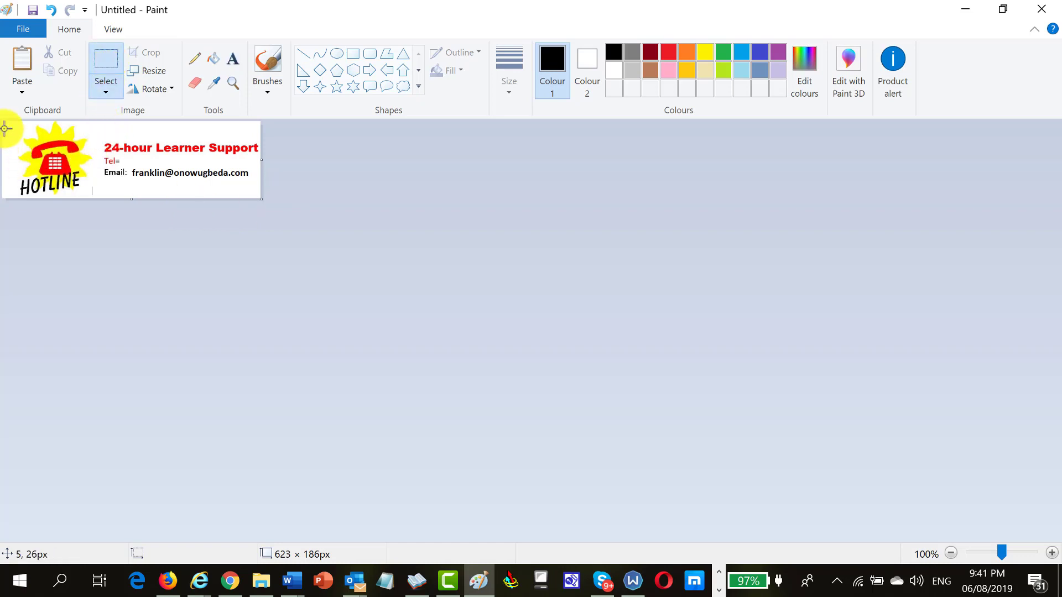
{"action": "left_click_drag", "start_coordinate": [5, 122], "coordinate": [251, 198]}
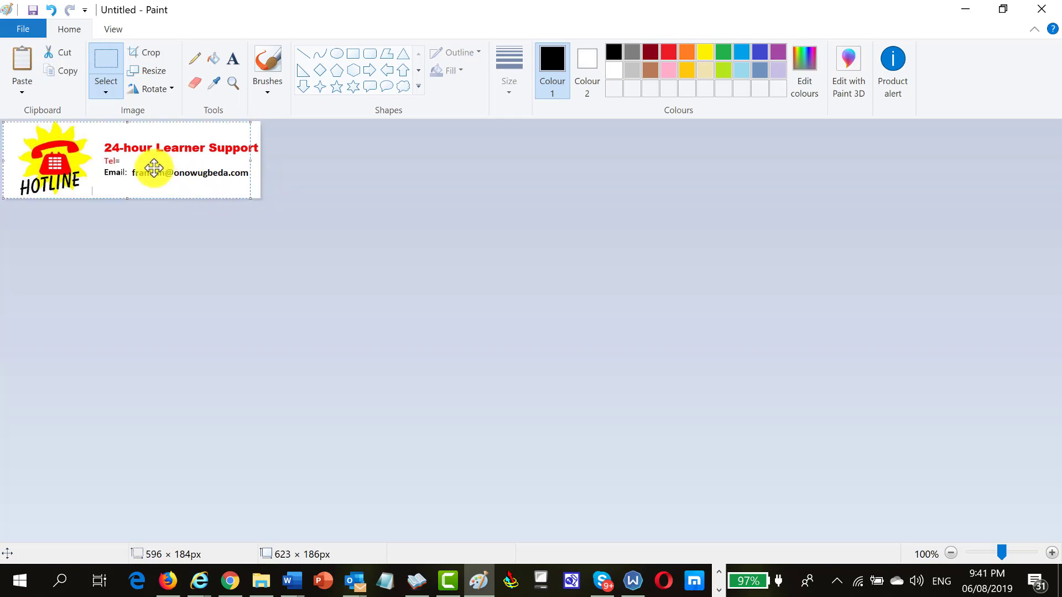
{"action": "right_click", "coordinate": [155, 169]}
{"action": "left_click", "coordinate": [185, 197]}
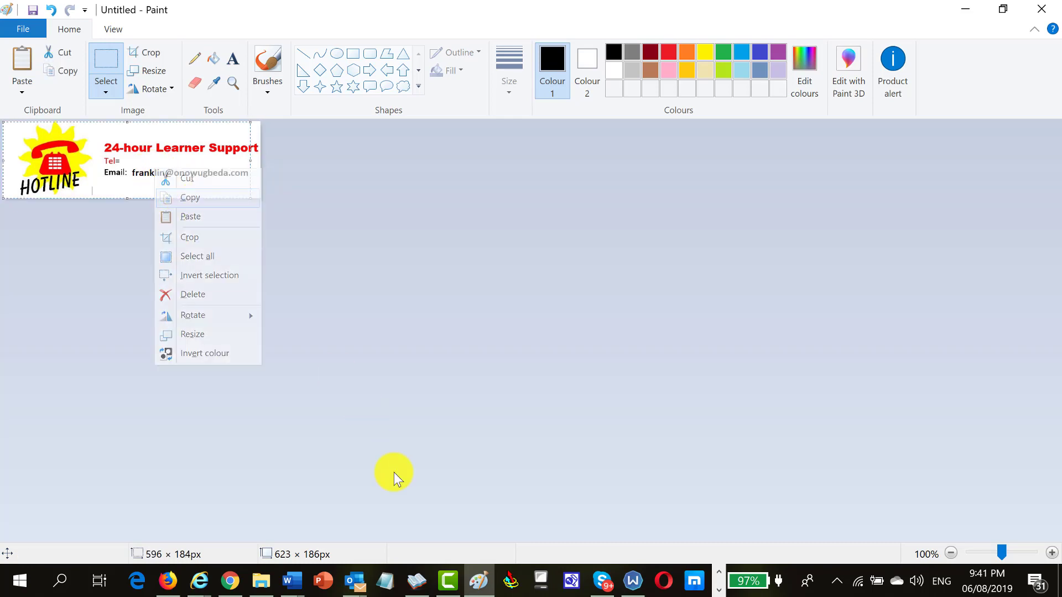
- Switch back to Chrome, open the General section for editing and delete the old hotline image from its summary
{"action": "left_click", "coordinate": [229, 581]}
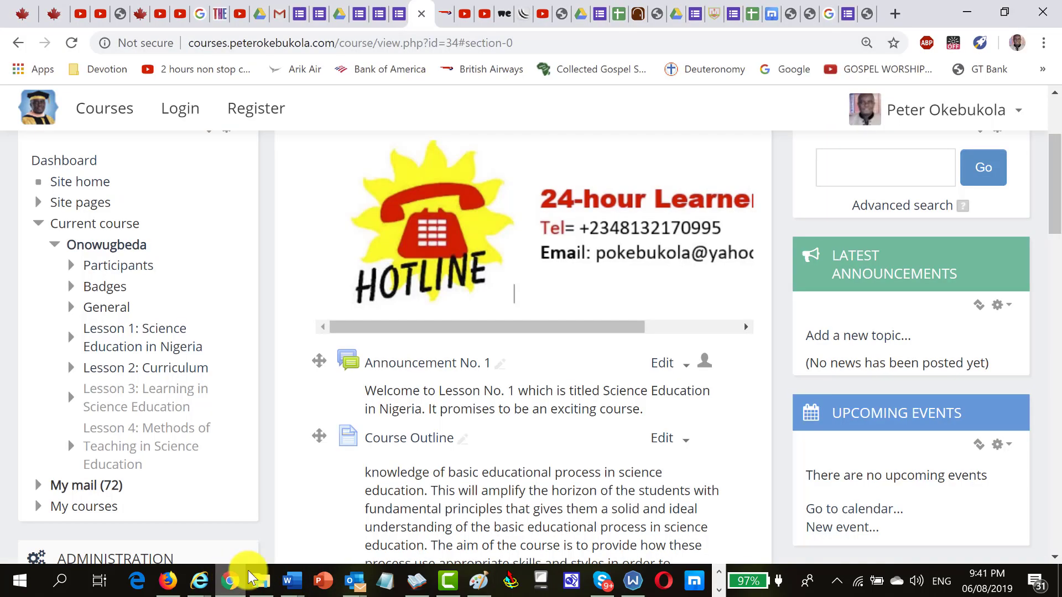
{"action": "scroll", "coordinate": [587, 307], "scroll_direction": "up", "scroll_amount": 3}
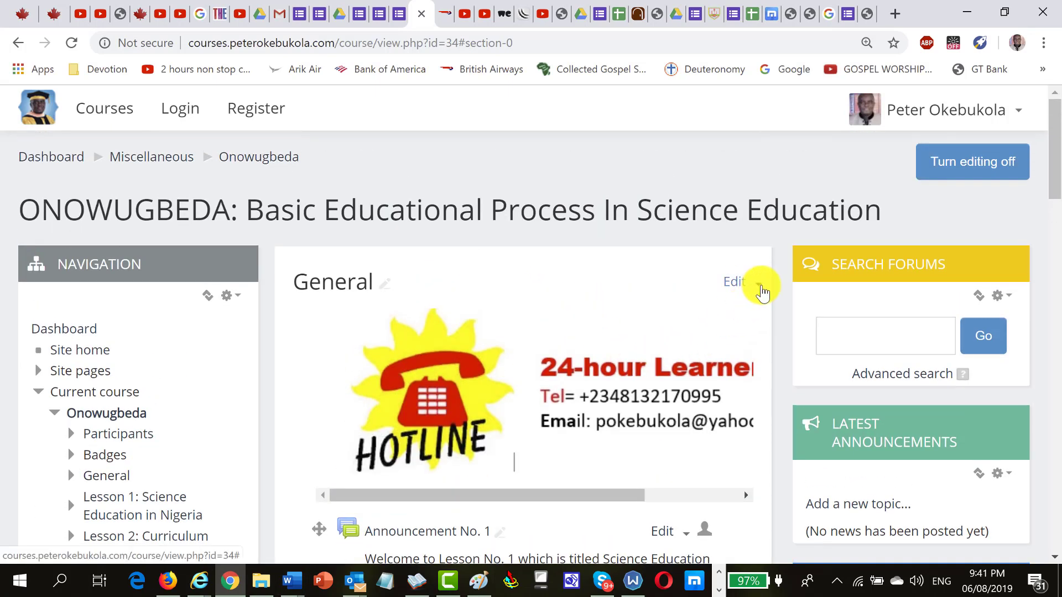
{"action": "left_click", "coordinate": [761, 286]}
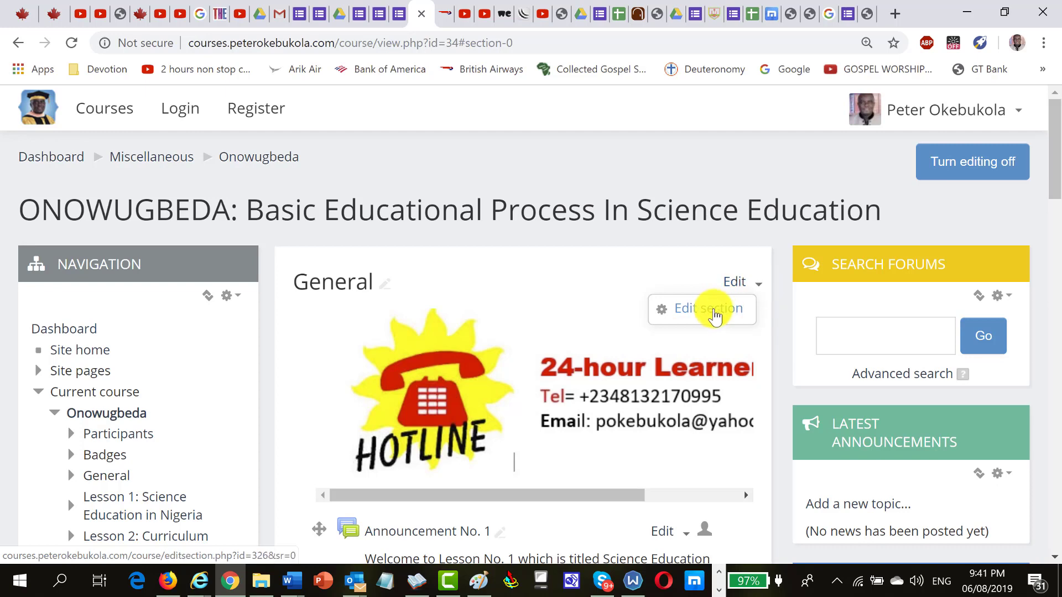
{"action": "left_click", "coordinate": [712, 310]}
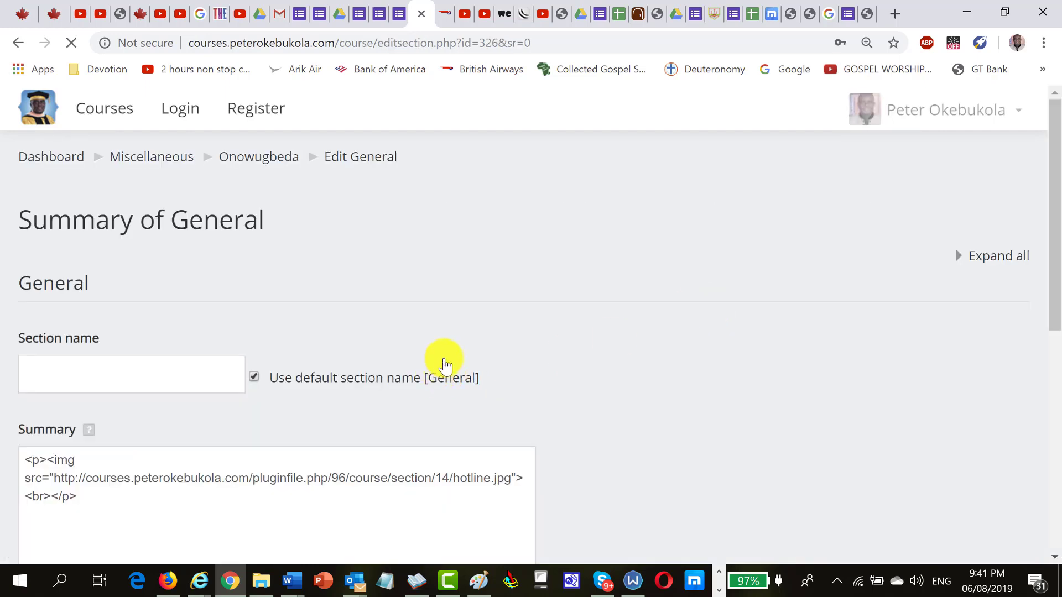
{"action": "scroll", "coordinate": [448, 345], "scroll_direction": "down", "scroll_amount": 4}
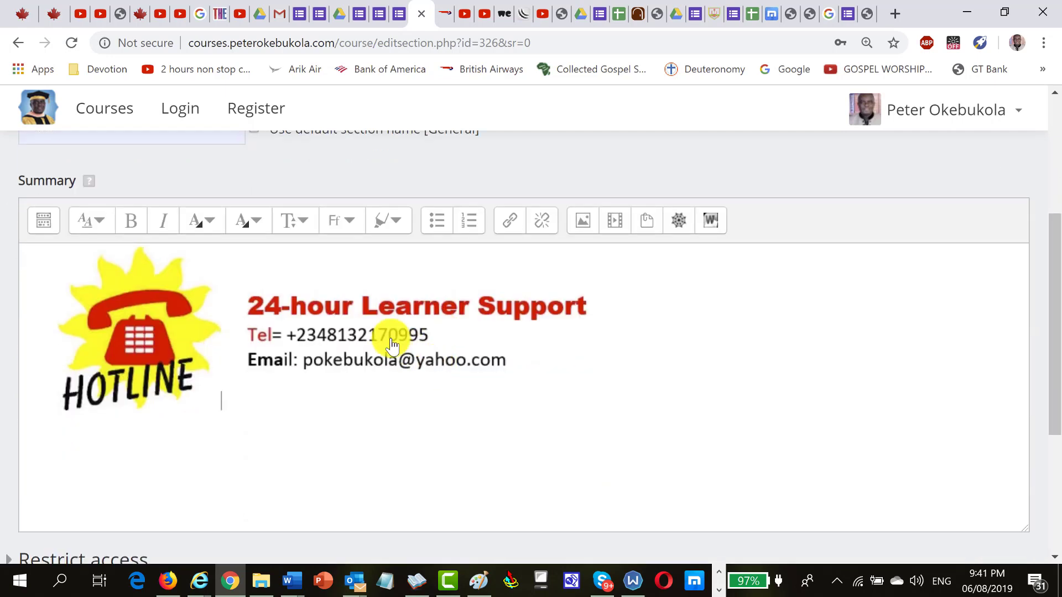
{"action": "left_click", "coordinate": [392, 346]}
{"action": "key", "text": "Delete"}
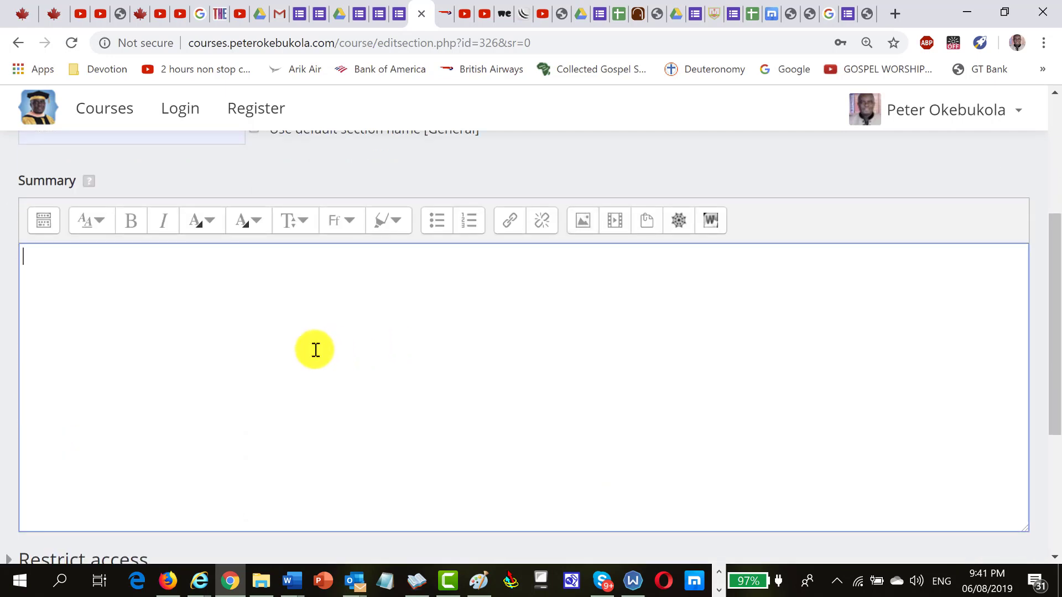
{"action": "scroll", "coordinate": [305, 356], "scroll_direction": "up", "scroll_amount": 4}
{"action": "scroll", "coordinate": [305, 357], "scroll_direction": "down", "scroll_amount": 5}
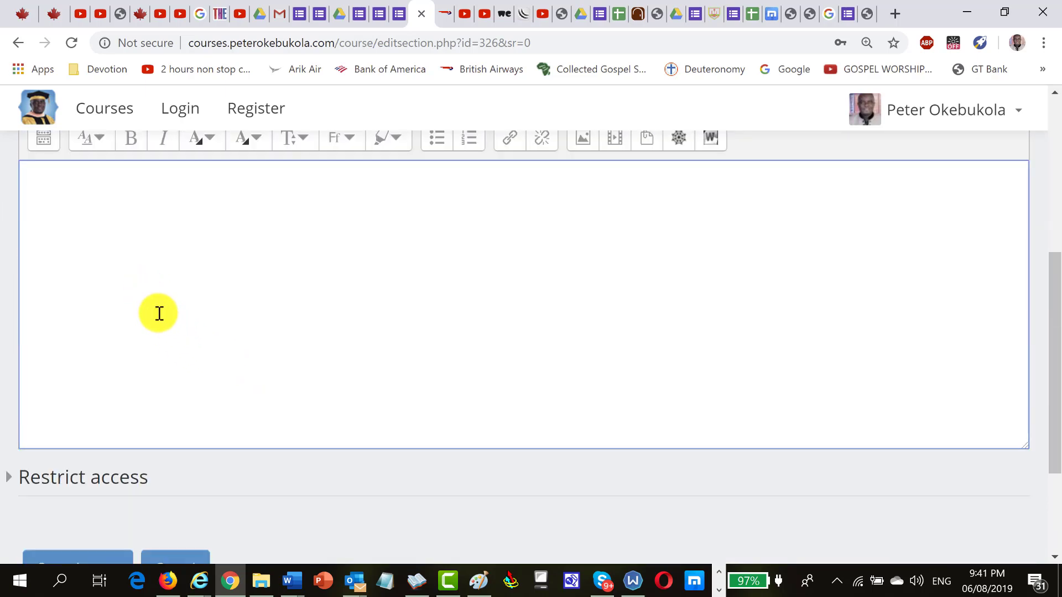
- Switch to Paint and save the edited hotline image as a JPEG in the Images folder, named with the instructor's first name
{"action": "key", "text": "alt+Tab"}
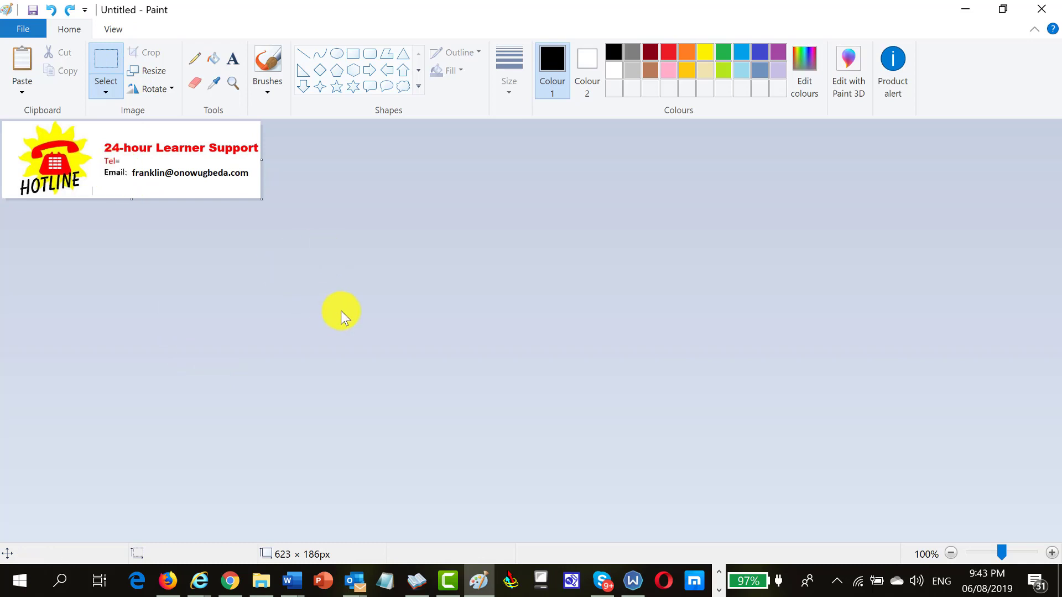
{"action": "key", "text": "ctrl+s"}
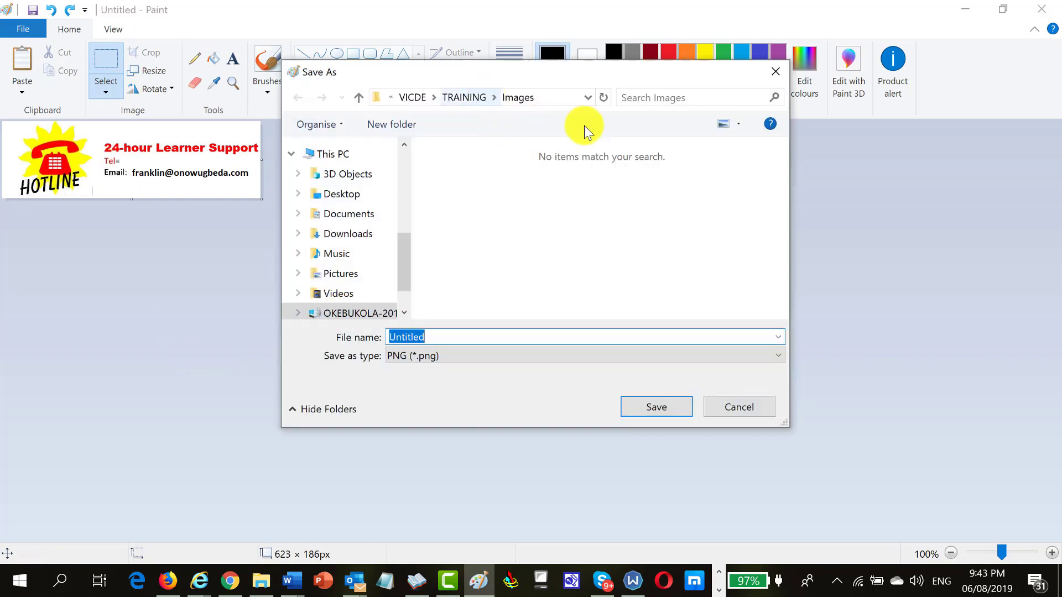
{"action": "left_click", "coordinate": [778, 356]}
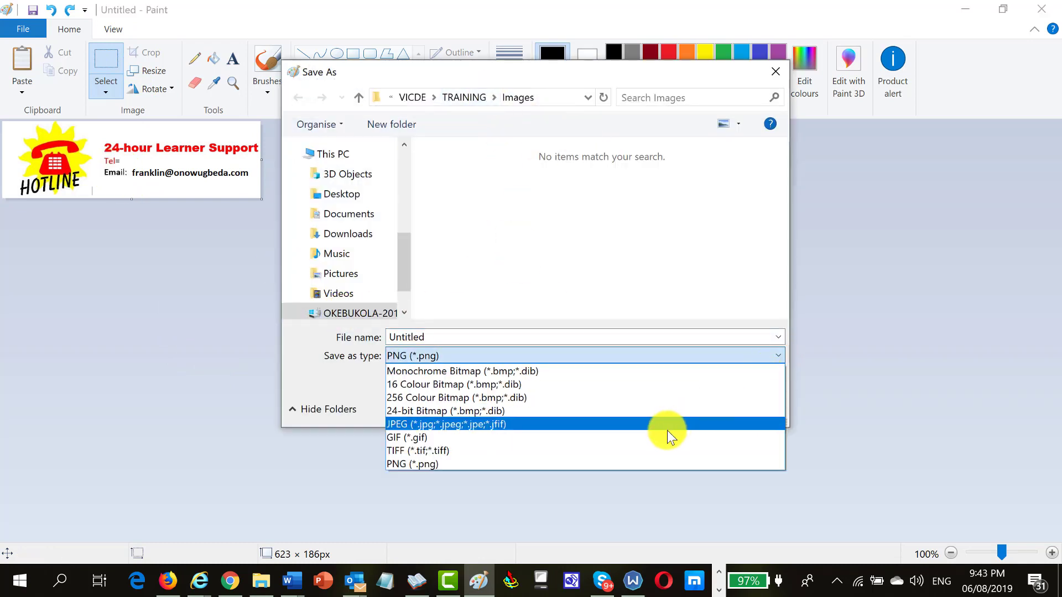
{"action": "left_click", "coordinate": [663, 423]}
{"action": "left_click", "coordinate": [454, 337]}
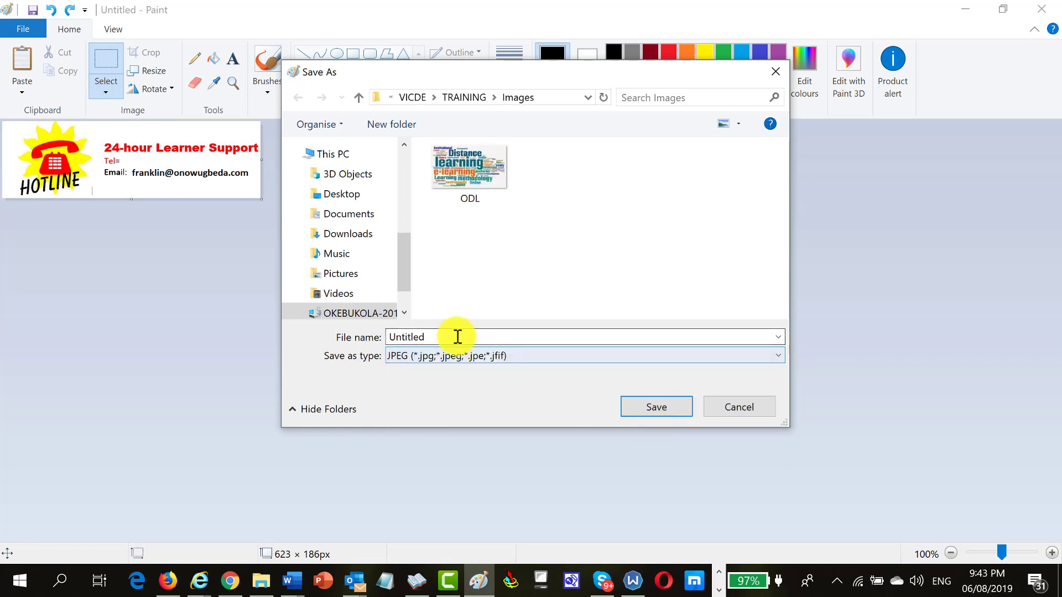
{"action": "type", "text": "franklin"}
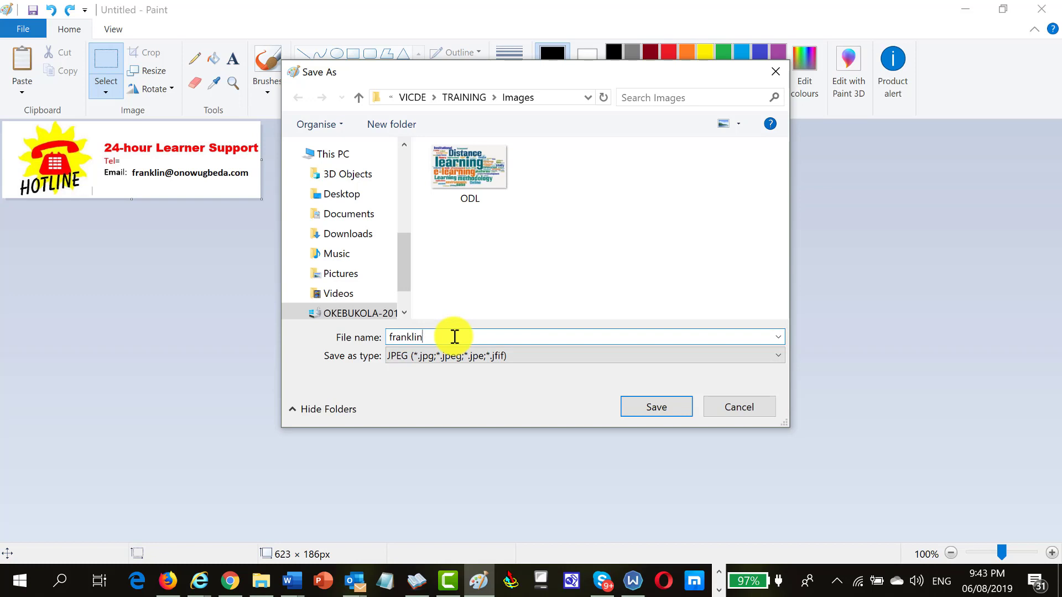
{"action": "key", "text": "Return"}
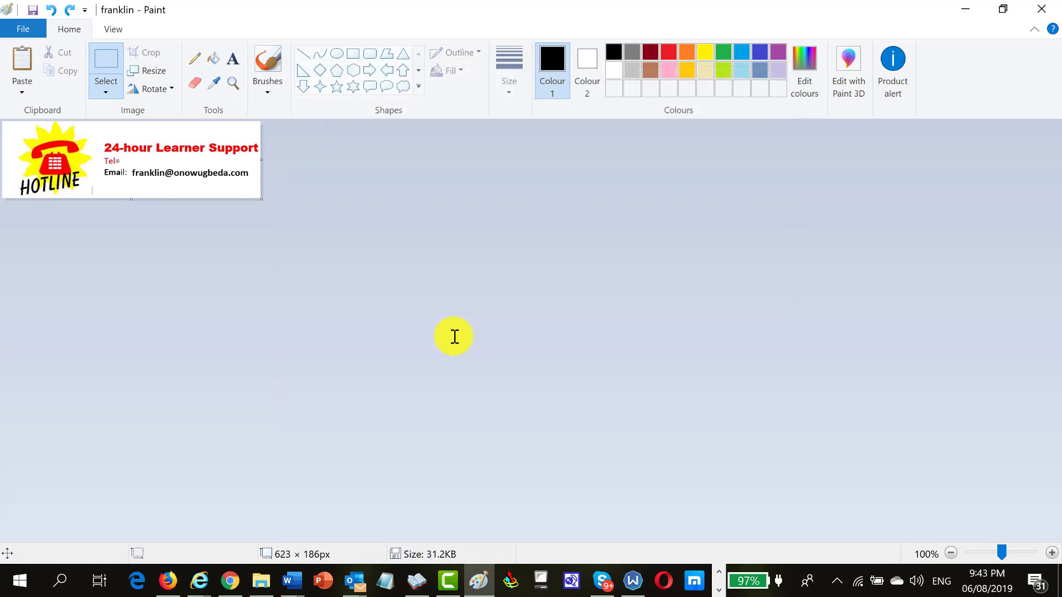
- Switch back to Chrome and upload the newly saved hotline JPEG as an image for the General section's summary
{"action": "key", "text": "alt+Tab"}
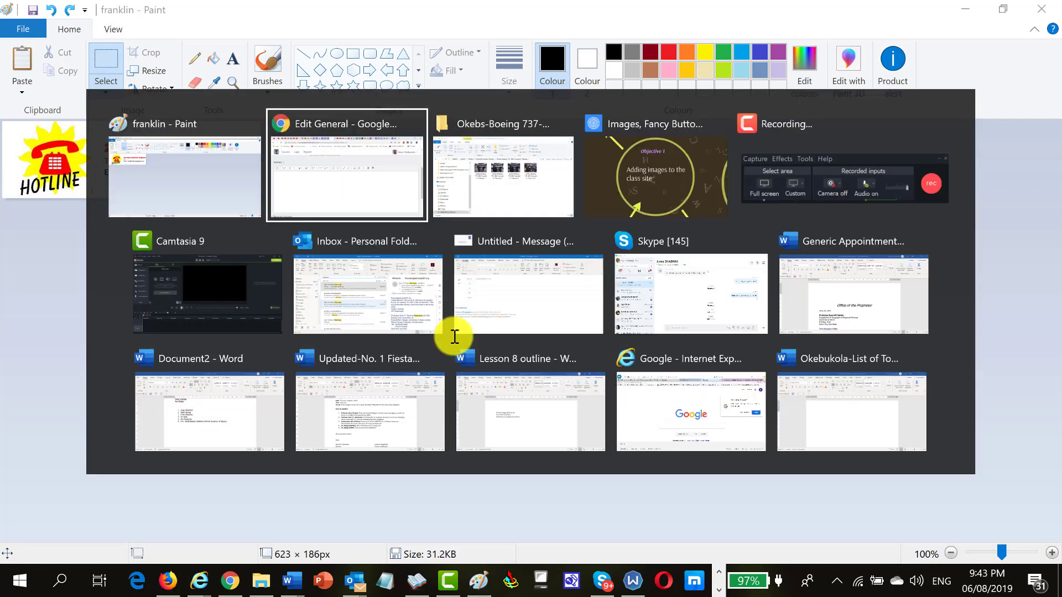
{"action": "scroll", "coordinate": [415, 331], "scroll_direction": "up", "scroll_amount": 5}
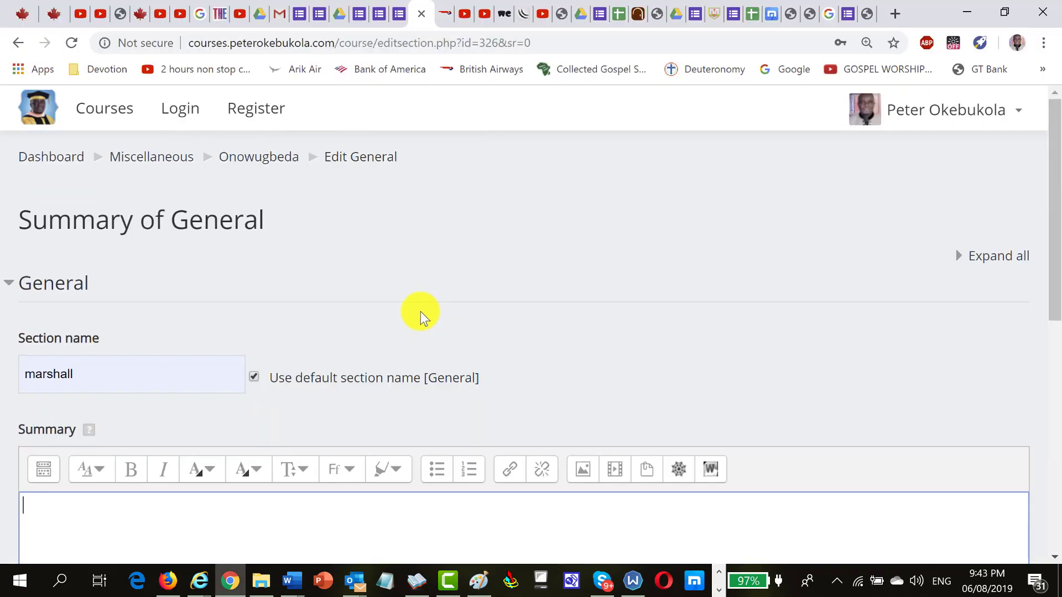
{"action": "scroll", "coordinate": [419, 311], "scroll_direction": "down", "scroll_amount": 4}
{"action": "scroll", "coordinate": [417, 314], "scroll_direction": "up", "scroll_amount": 3}
{"action": "scroll", "coordinate": [413, 317], "scroll_direction": "down", "scroll_amount": 4}
{"action": "scroll", "coordinate": [423, 320], "scroll_direction": "up", "scroll_amount": 4}
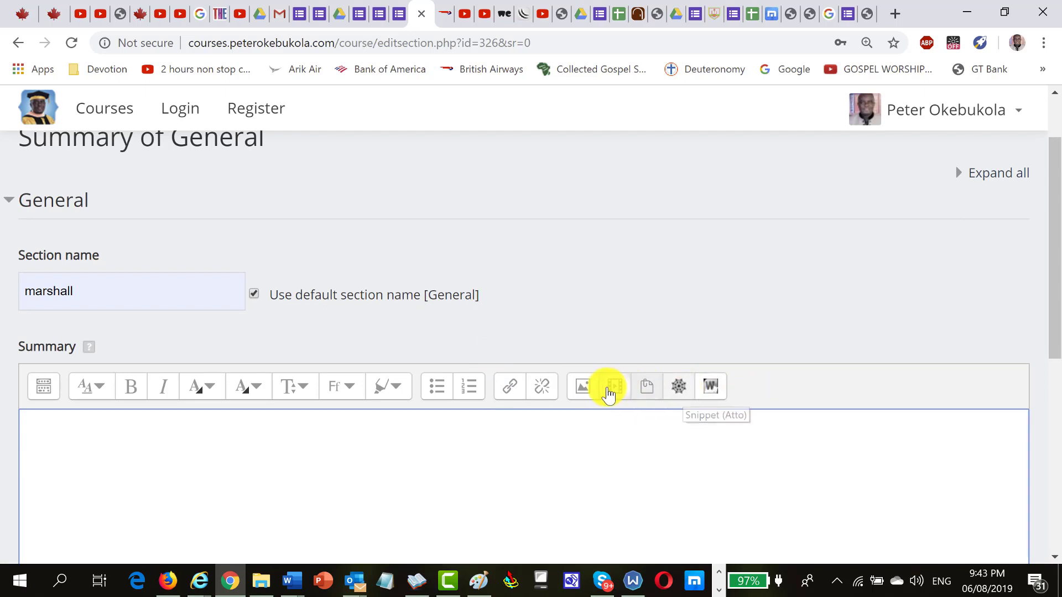
{"action": "left_click", "coordinate": [581, 390]}
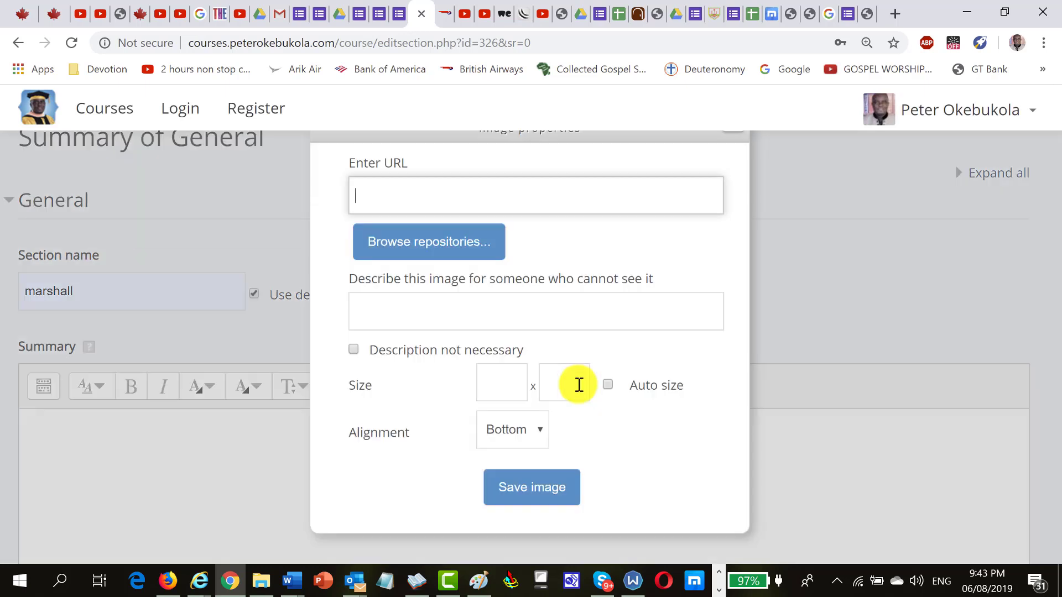
{"action": "left_click", "coordinate": [410, 249]}
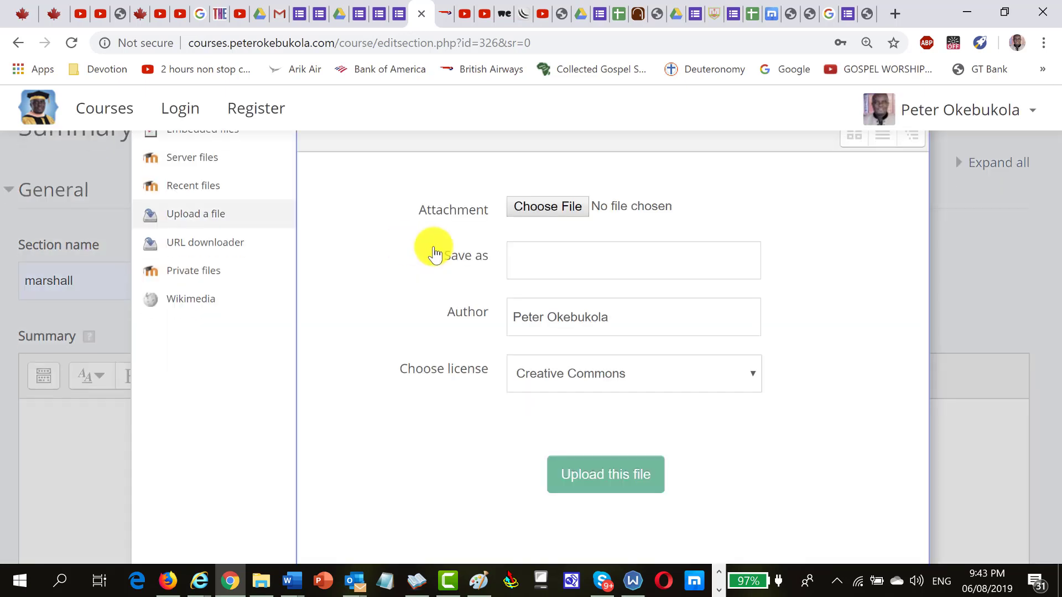
{"action": "left_click", "coordinate": [537, 205]}
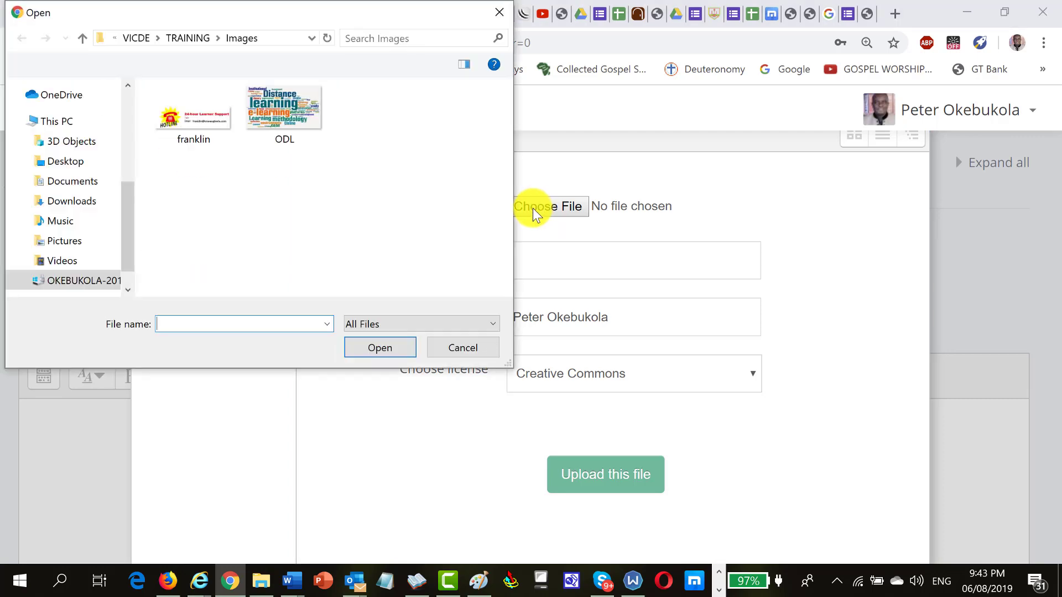
{"action": "left_click", "coordinate": [199, 121]}
{"action": "double_click", "coordinate": [198, 121]}
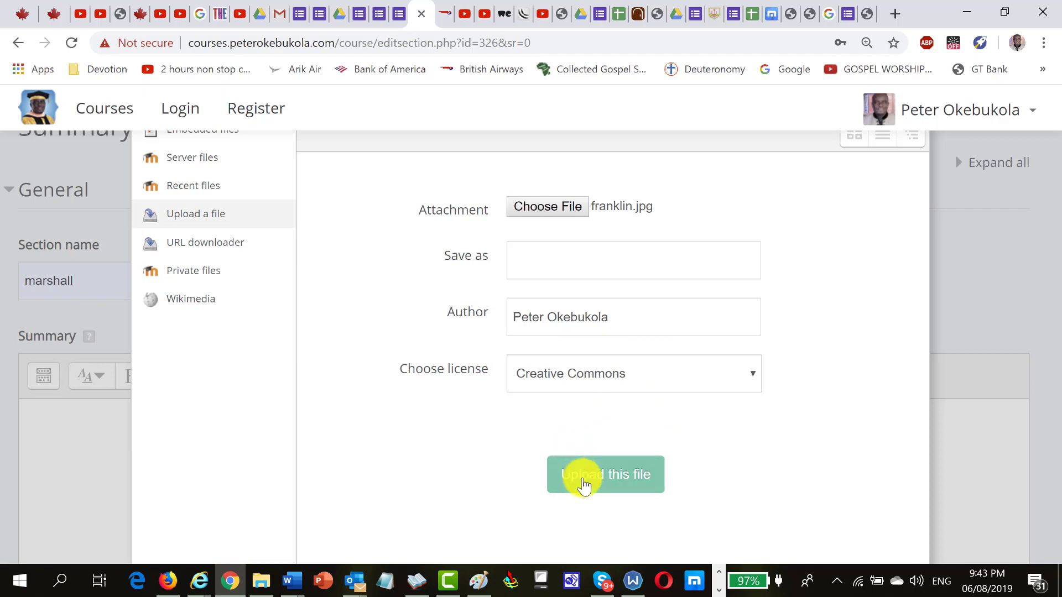
{"action": "left_click", "coordinate": [581, 479]}
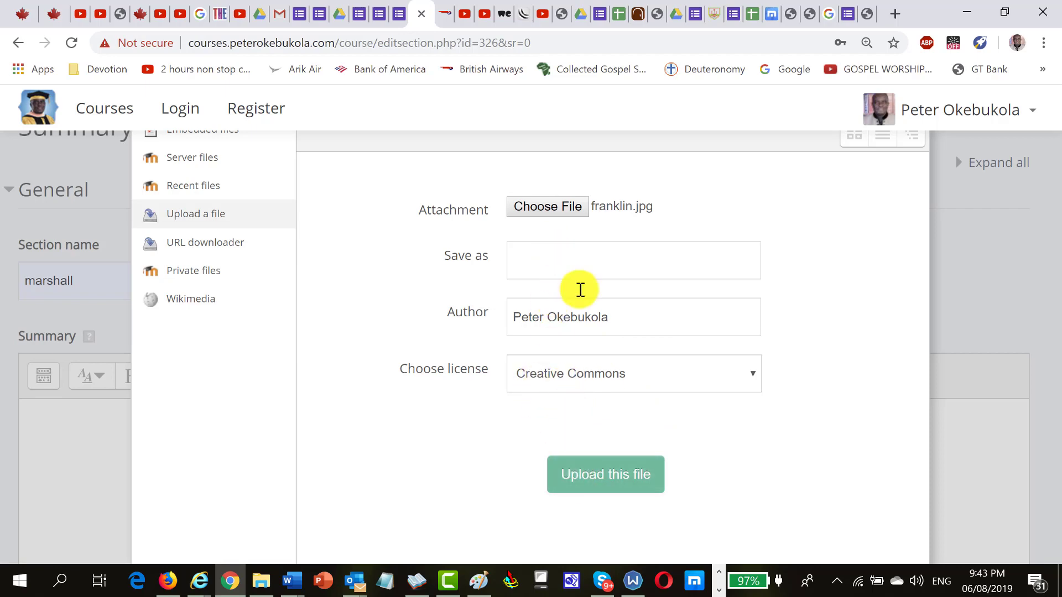
{"action": "left_click", "coordinate": [597, 479]}
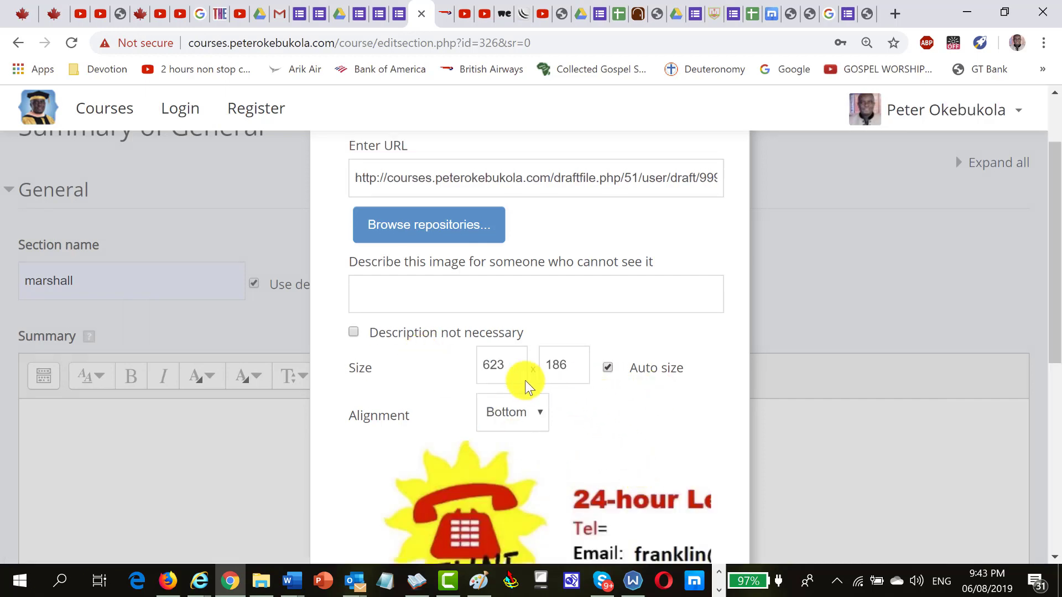
- Mark the hotline image's description as not necessary and insert the image into the summary
{"action": "left_click", "coordinate": [353, 334]}
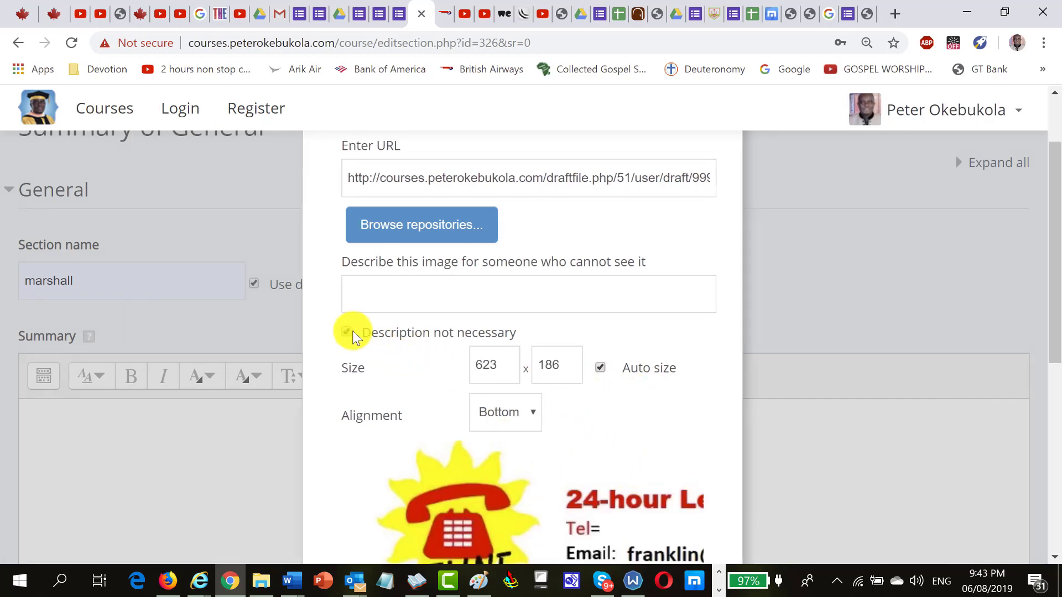
{"action": "scroll", "coordinate": [560, 373], "scroll_direction": "down", "scroll_amount": 3}
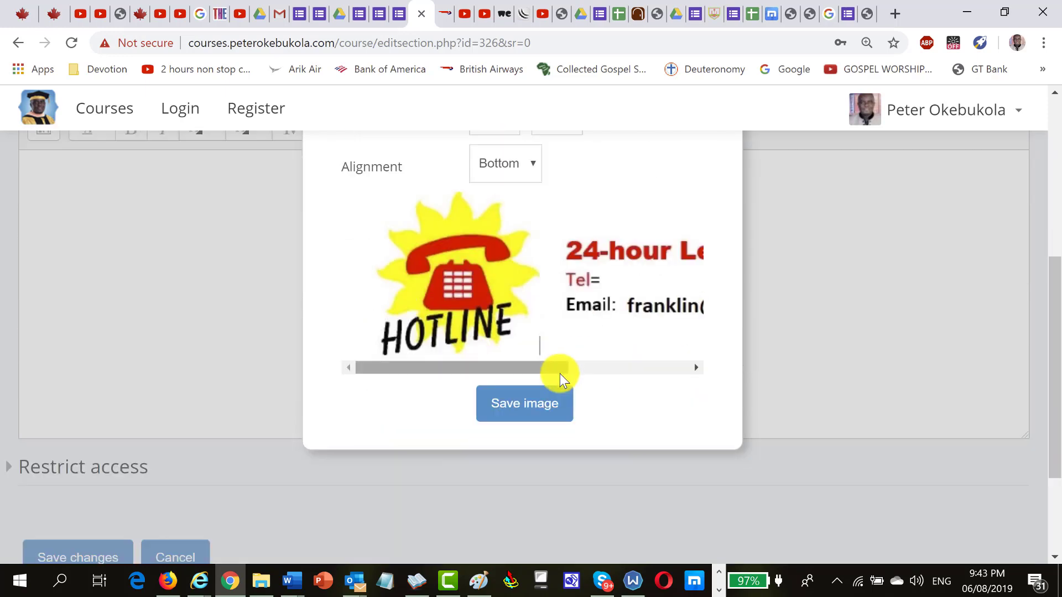
{"action": "left_click", "coordinate": [525, 403]}
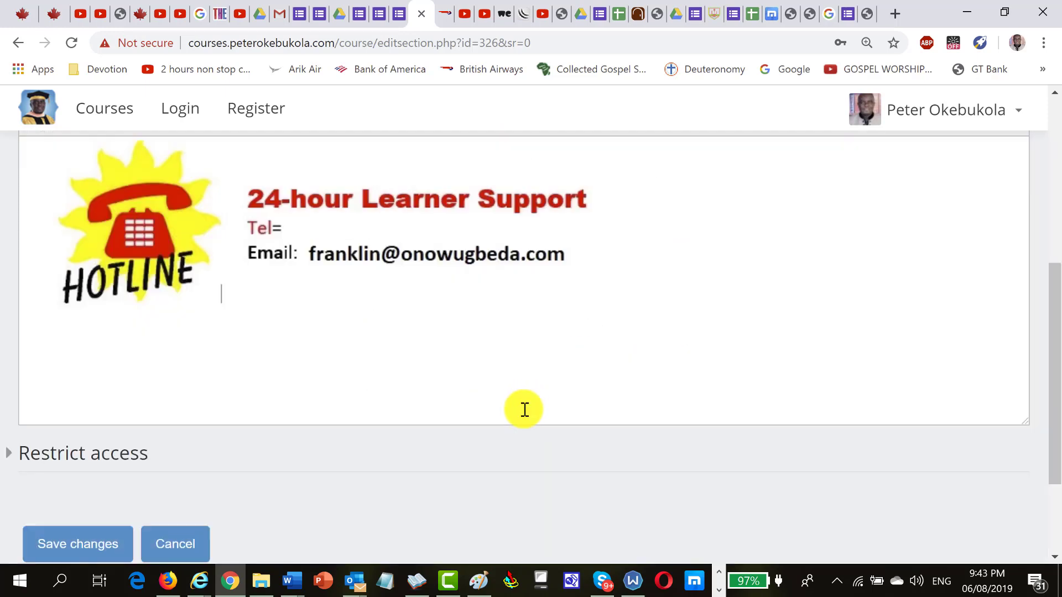
- Save the changes to the General section's summary
{"action": "scroll", "coordinate": [498, 396], "scroll_direction": "up", "scroll_amount": 2}
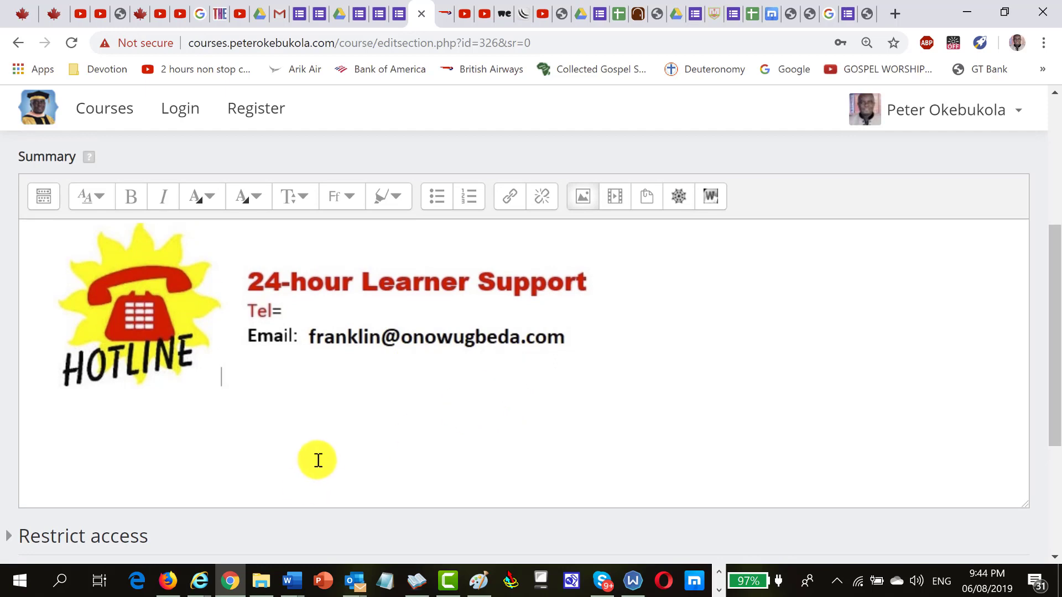
{"action": "scroll", "coordinate": [315, 458], "scroll_direction": "down", "scroll_amount": 4}
{"action": "left_click", "coordinate": [78, 402]}
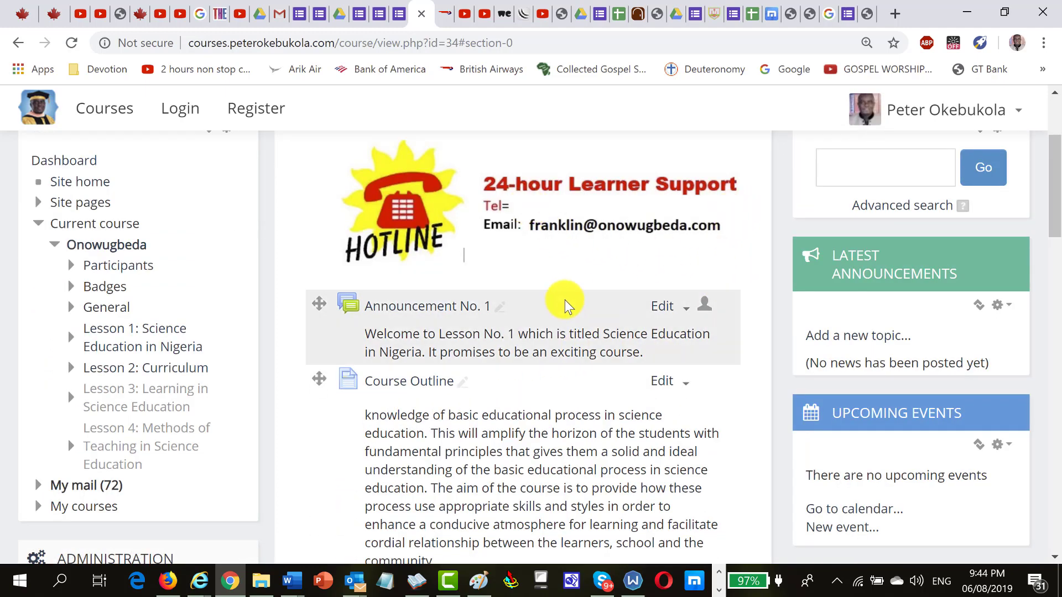
- Review the course page from the hotline image in the General section down to the Lesson 1 contents
{"action": "scroll", "coordinate": [570, 310], "scroll_direction": "down", "scroll_amount": 6}
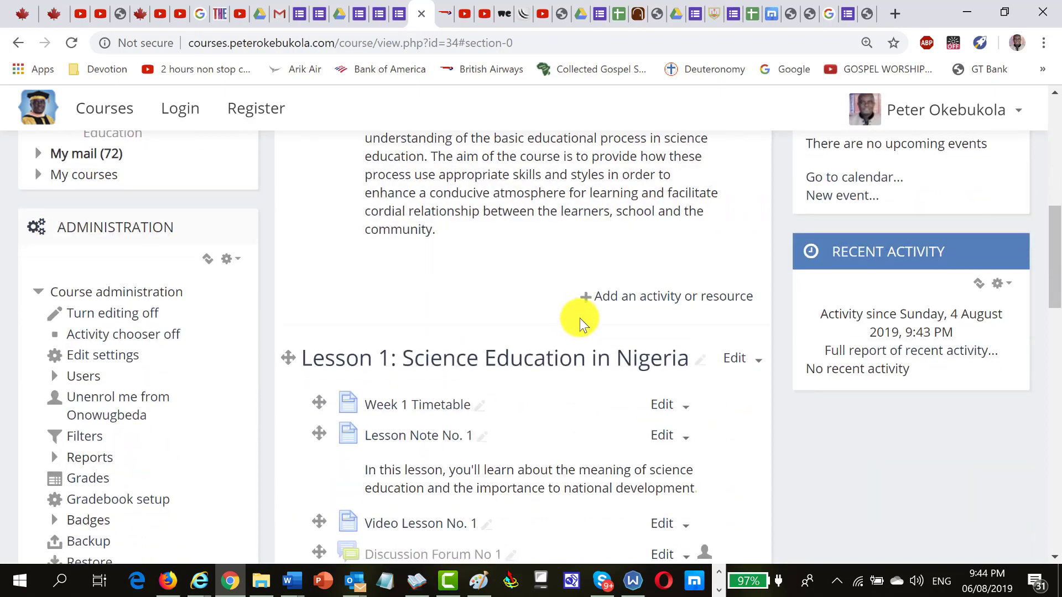
{"action": "scroll", "coordinate": [559, 392], "scroll_direction": "down", "scroll_amount": 4}
{"action": "scroll", "coordinate": [560, 394], "scroll_direction": "up", "scroll_amount": 7}
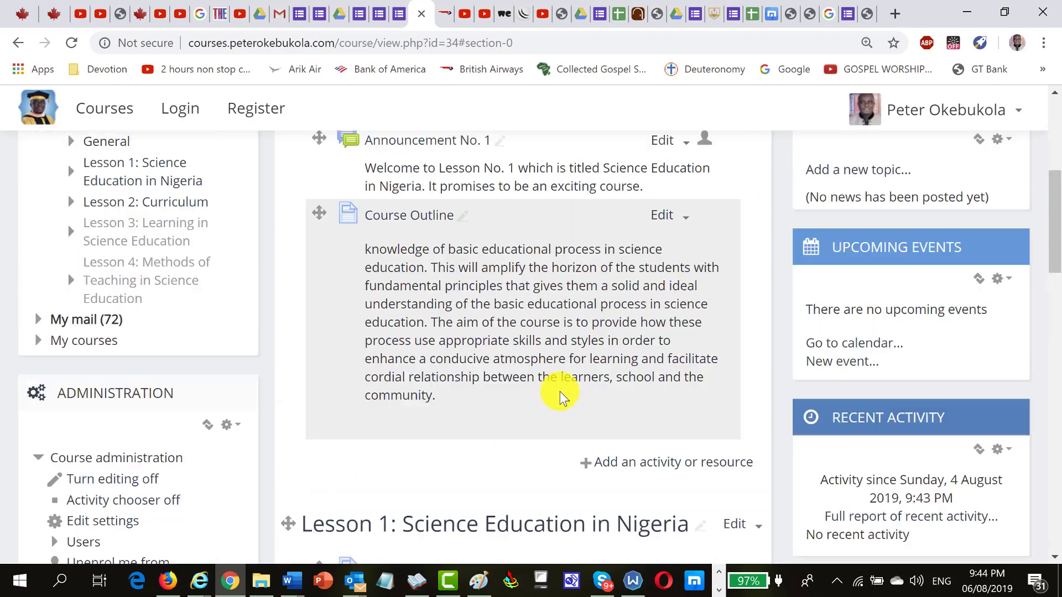
{"action": "scroll", "coordinate": [560, 395], "scroll_direction": "up", "scroll_amount": 6}
{"action": "scroll", "coordinate": [559, 397], "scroll_direction": "down", "scroll_amount": 6}
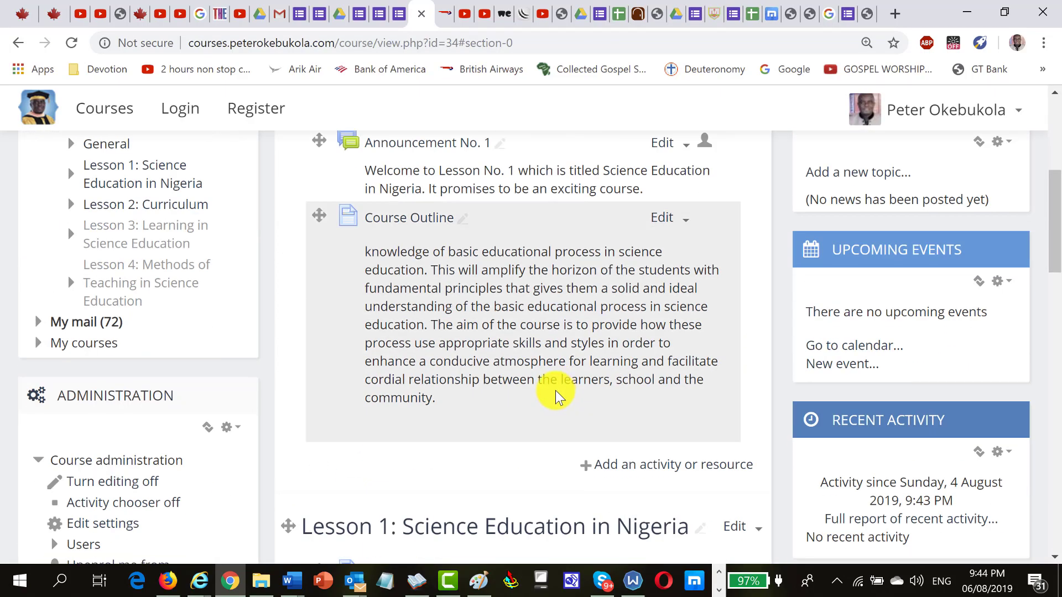
{"action": "scroll", "coordinate": [557, 395], "scroll_direction": "up", "scroll_amount": 2}
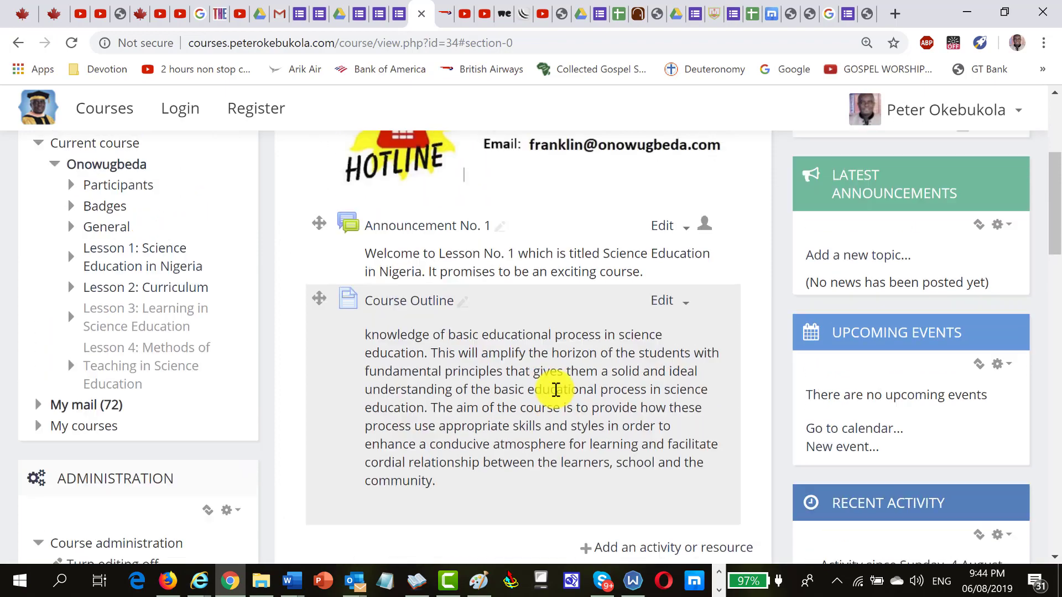
{"action": "scroll", "coordinate": [555, 393], "scroll_direction": "down", "scroll_amount": 4}
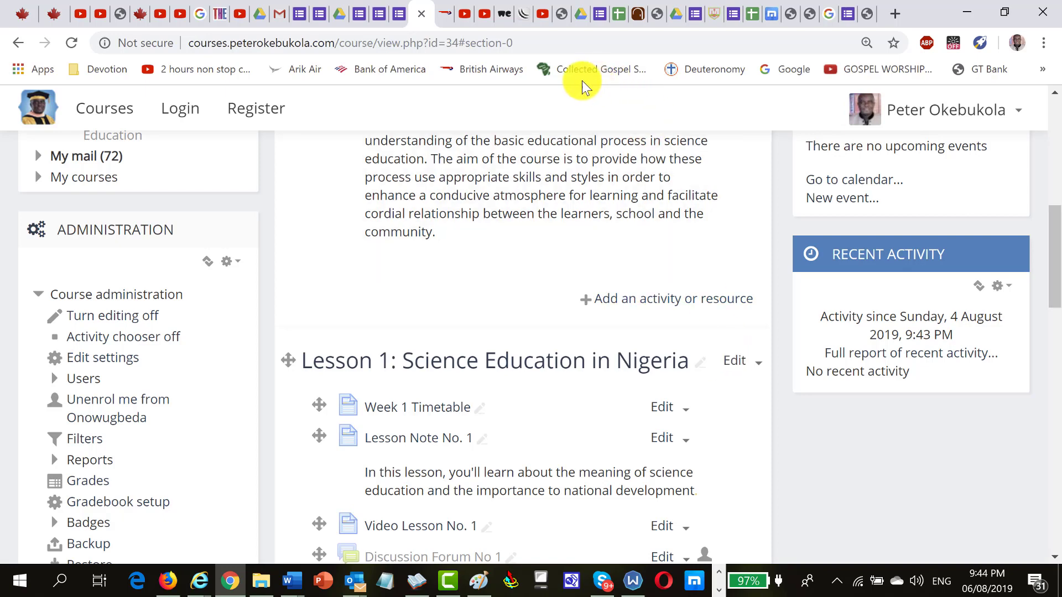
{"action": "scroll", "coordinate": [187, 177], "scroll_direction": "up", "scroll_amount": 1}
{"action": "scroll", "coordinate": [187, 183], "scroll_direction": "up", "scroll_amount": 3}
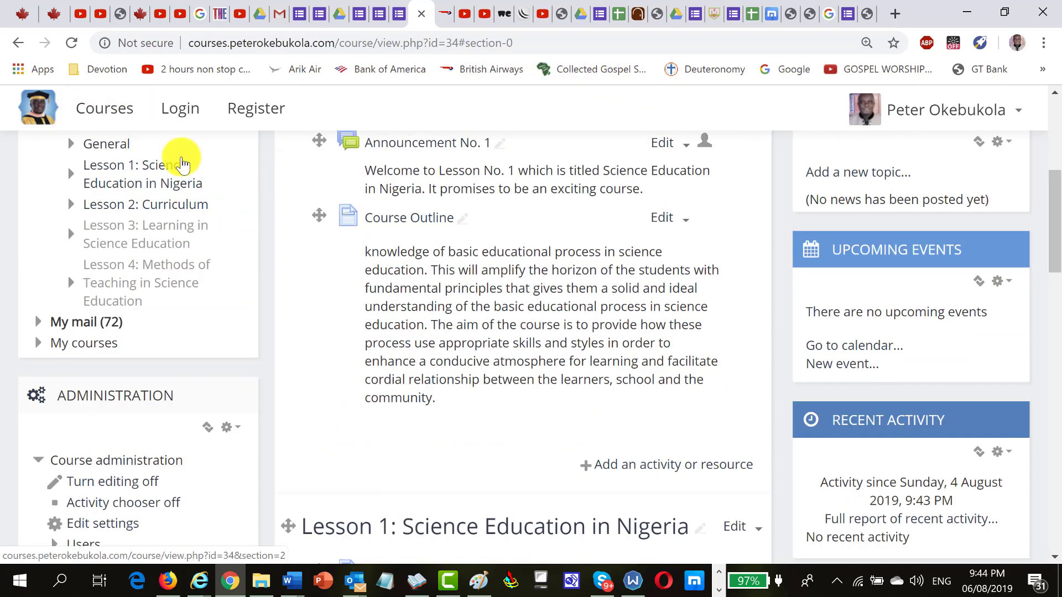
- Open the Setting up an Elearning Platform course from the Open and Distance Learning category
{"action": "left_click", "coordinate": [97, 113]}
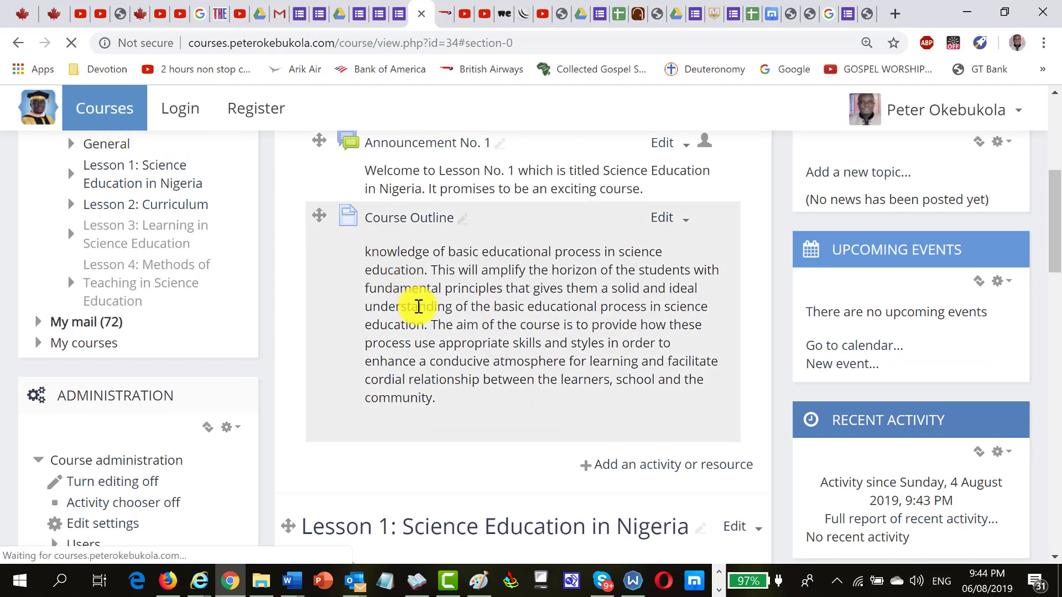
{"action": "scroll", "coordinate": [388, 277], "scroll_direction": "down", "scroll_amount": 3}
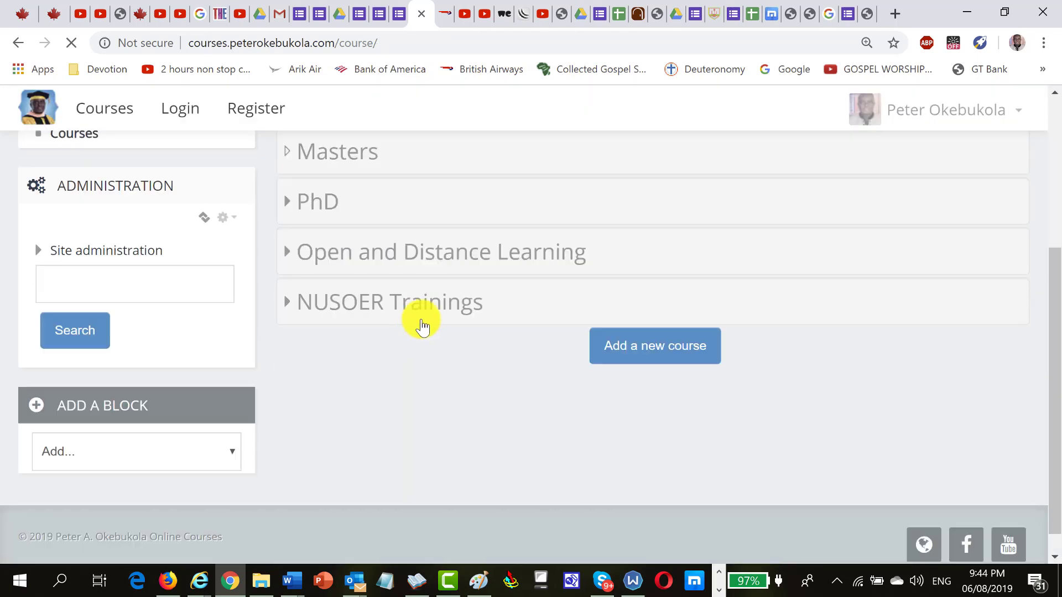
{"action": "left_click", "coordinate": [378, 253]}
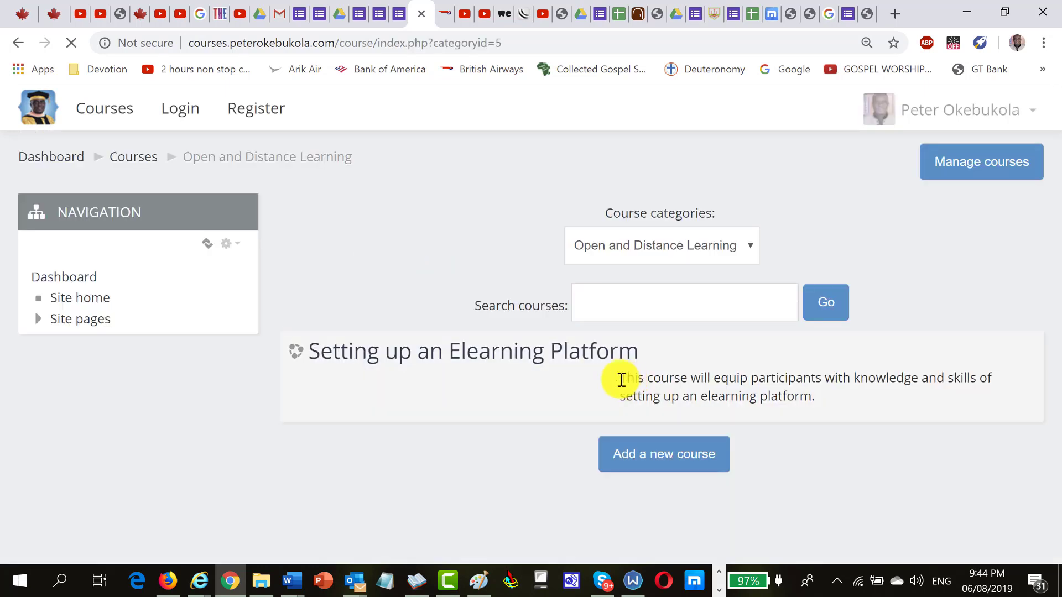
{"action": "left_click", "coordinate": [521, 395]}
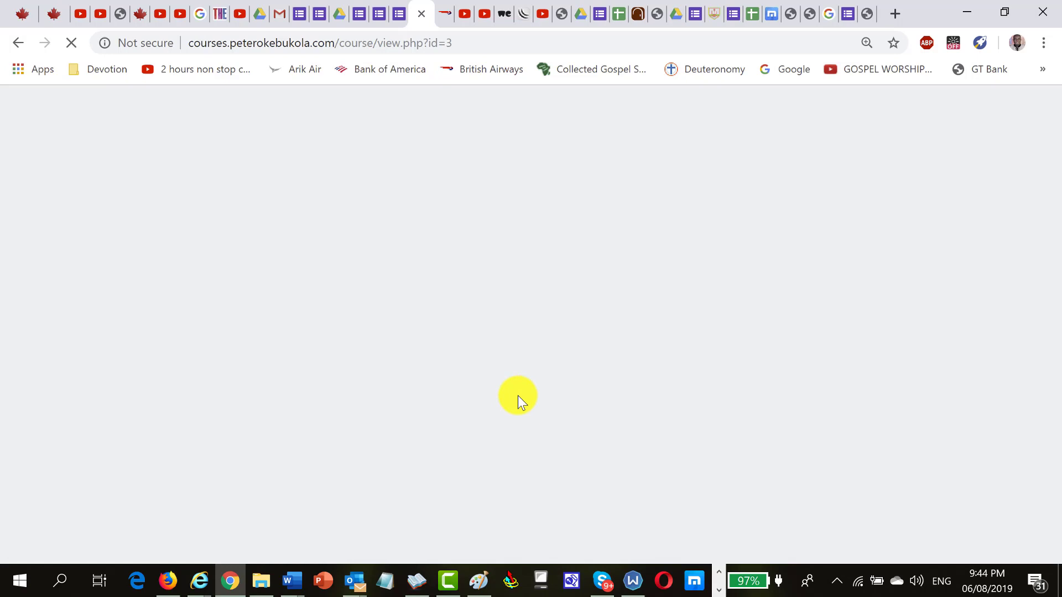
- Open the General section of the Setting up an Elearning Platform course for editing
{"action": "scroll", "coordinate": [520, 392], "scroll_direction": "down", "scroll_amount": 3}
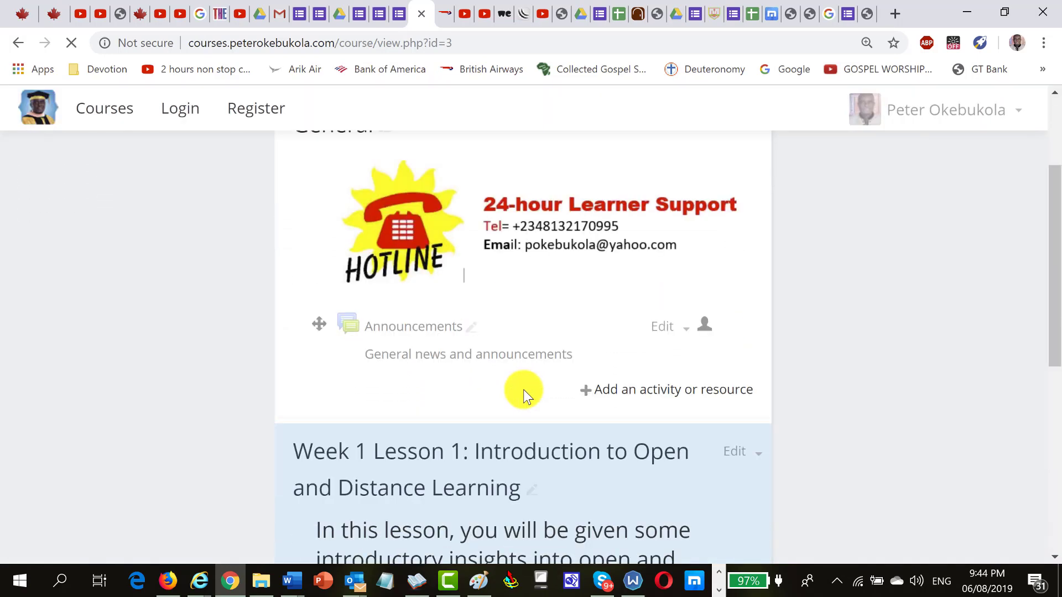
{"action": "scroll", "coordinate": [523, 390], "scroll_direction": "down", "scroll_amount": 1}
{"action": "scroll", "coordinate": [526, 393], "scroll_direction": "up", "scroll_amount": 3}
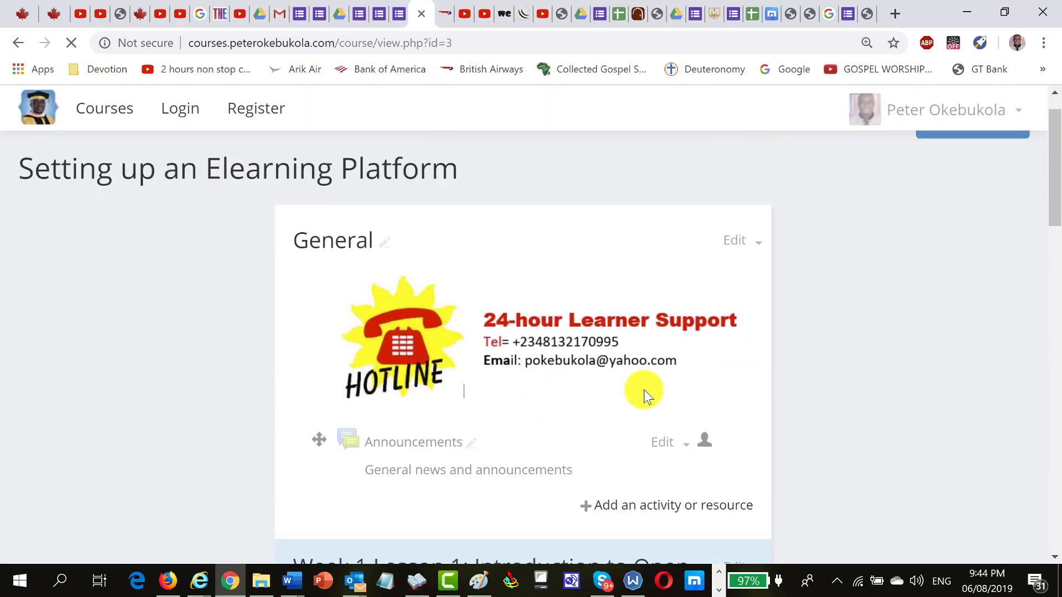
{"action": "left_click", "coordinate": [757, 248]}
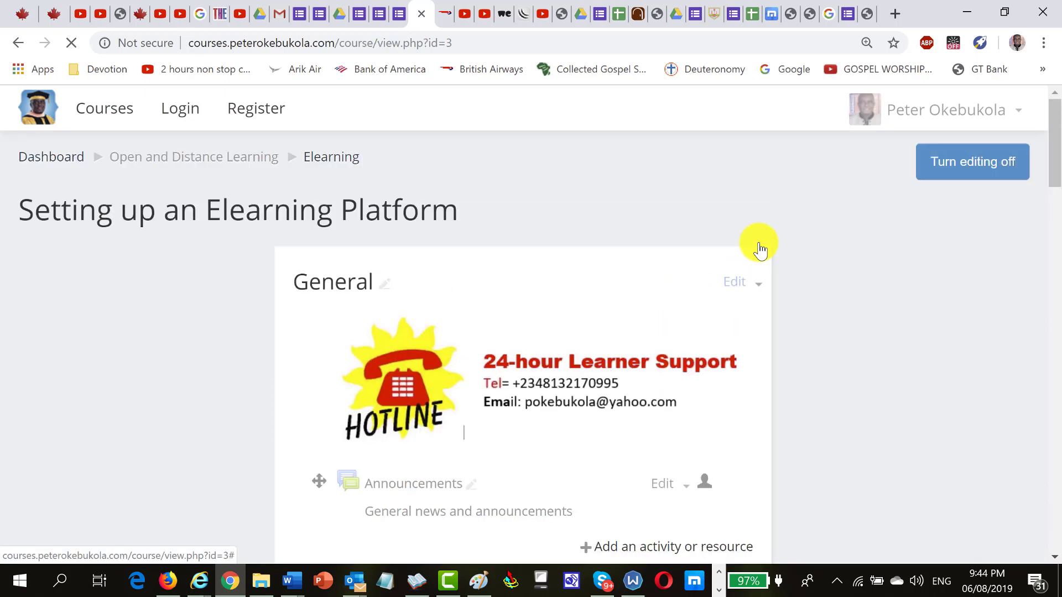
{"action": "left_click", "coordinate": [754, 286]}
{"action": "left_click", "coordinate": [712, 307]}
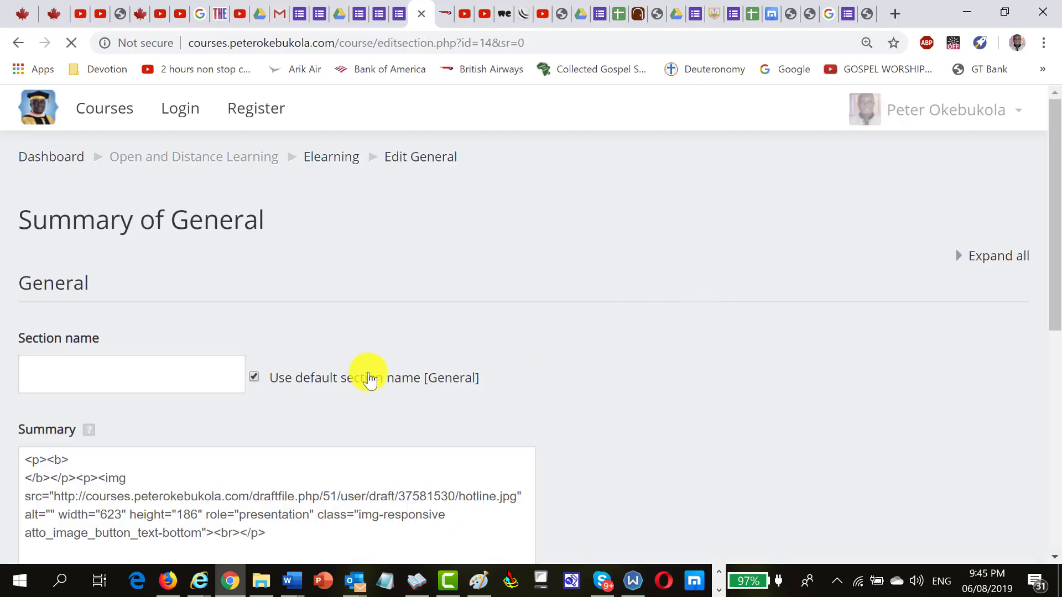
{"action": "scroll", "coordinate": [340, 387], "scroll_direction": "down", "scroll_amount": 3}
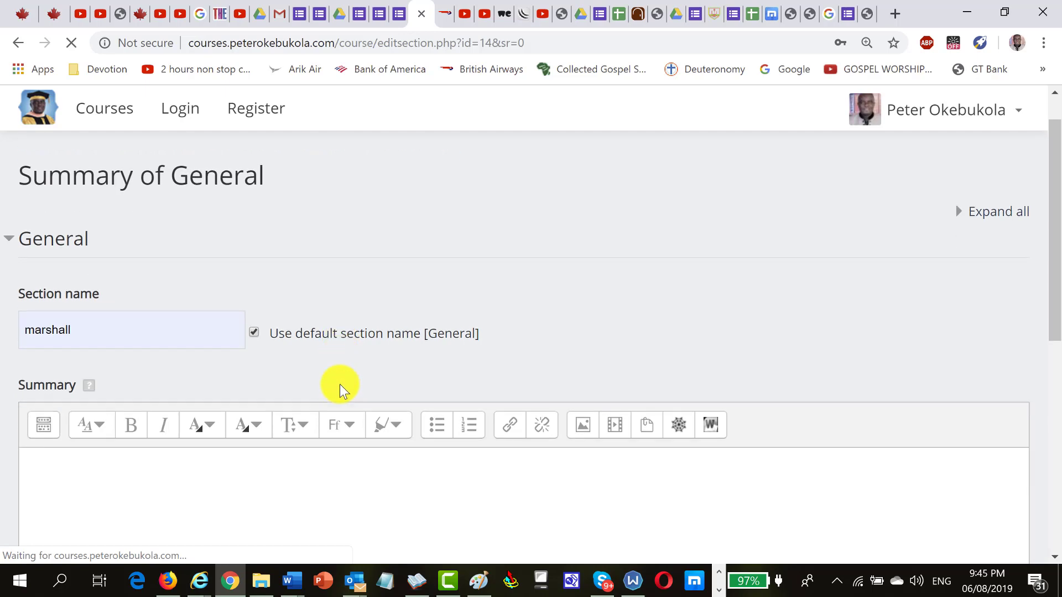
- Delete the hotline image from the General section's summary
{"action": "scroll", "coordinate": [339, 387], "scroll_direction": "down", "scroll_amount": 3}
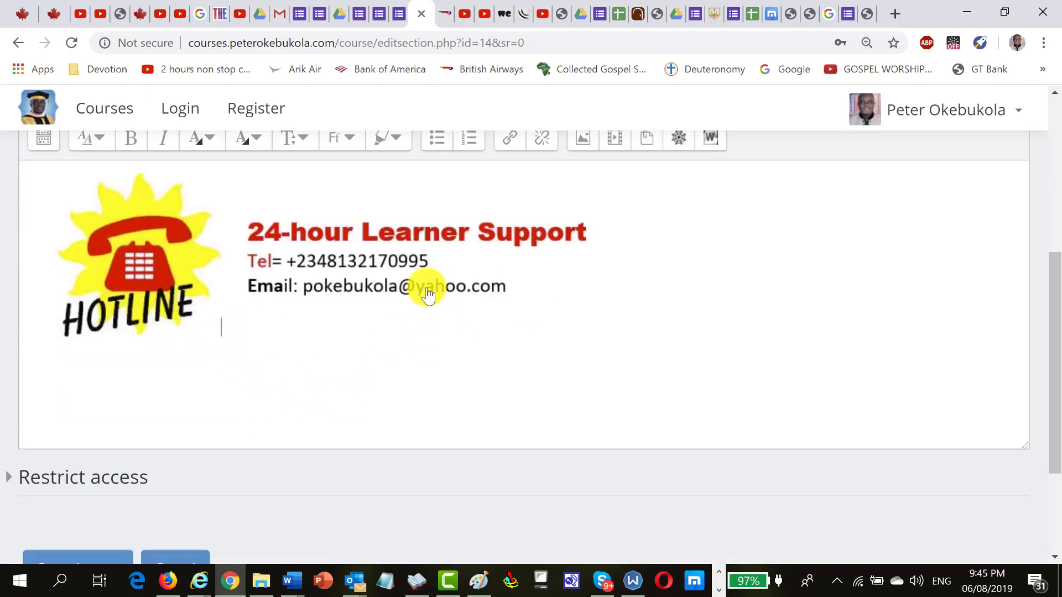
{"action": "key", "text": "ctrl+a"}
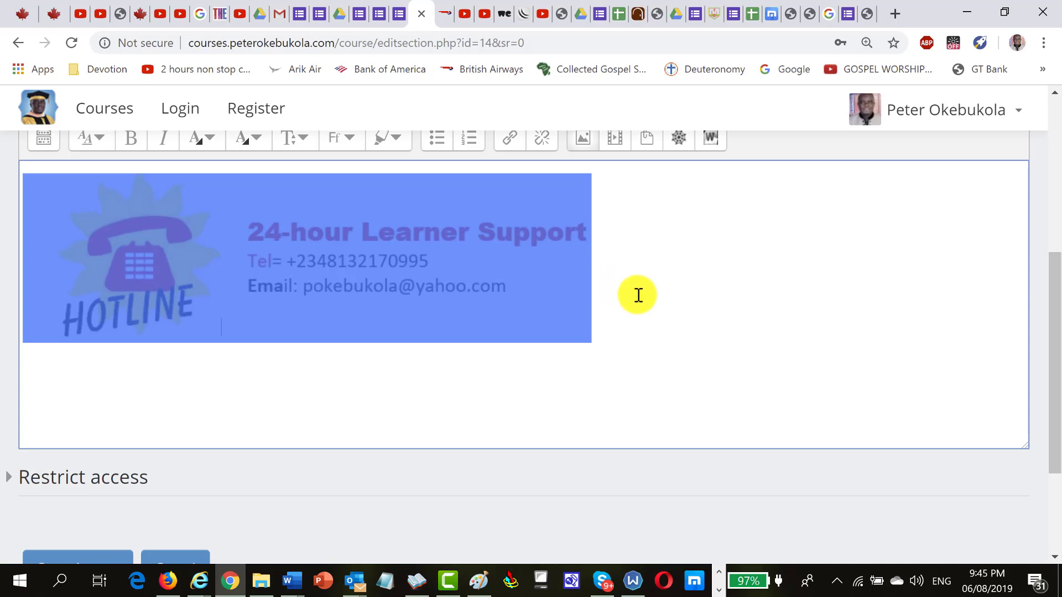
{"action": "key", "text": "Delete"}
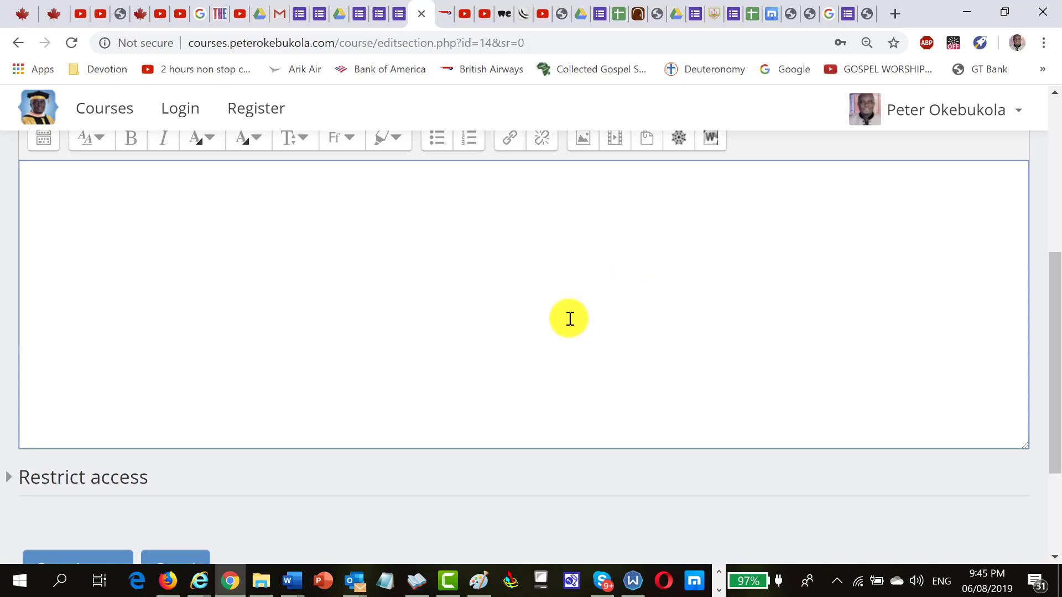
{"action": "scroll", "coordinate": [573, 318], "scroll_direction": "up", "scroll_amount": 6}
{"action": "scroll", "coordinate": [531, 332], "scroll_direction": "down", "scroll_amount": 4}
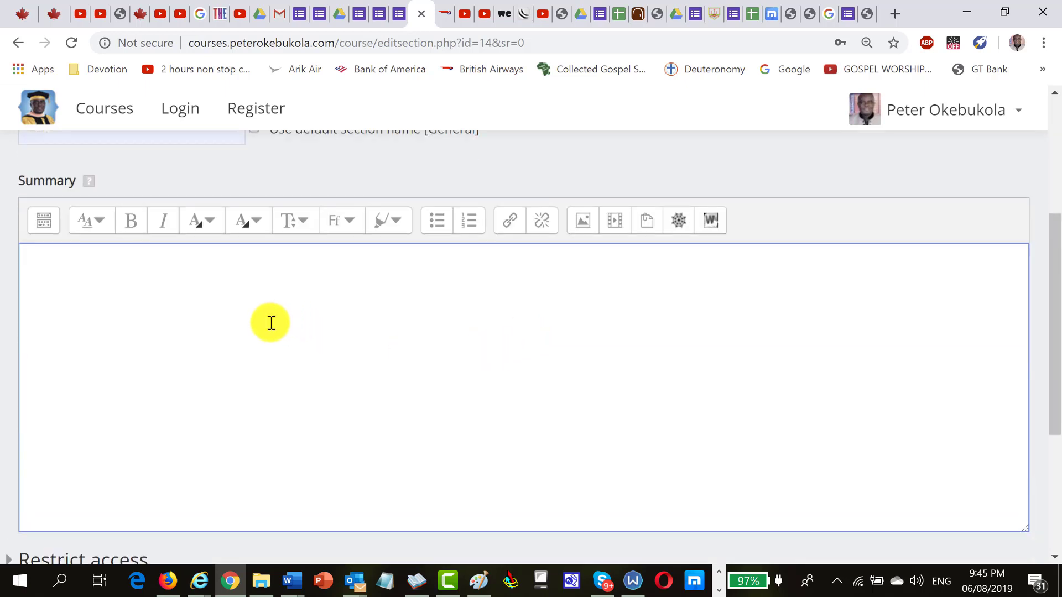
{"action": "scroll", "coordinate": [244, 318], "scroll_direction": "up", "scroll_amount": 5}
{"action": "scroll", "coordinate": [246, 343], "scroll_direction": "down", "scroll_amount": 5}
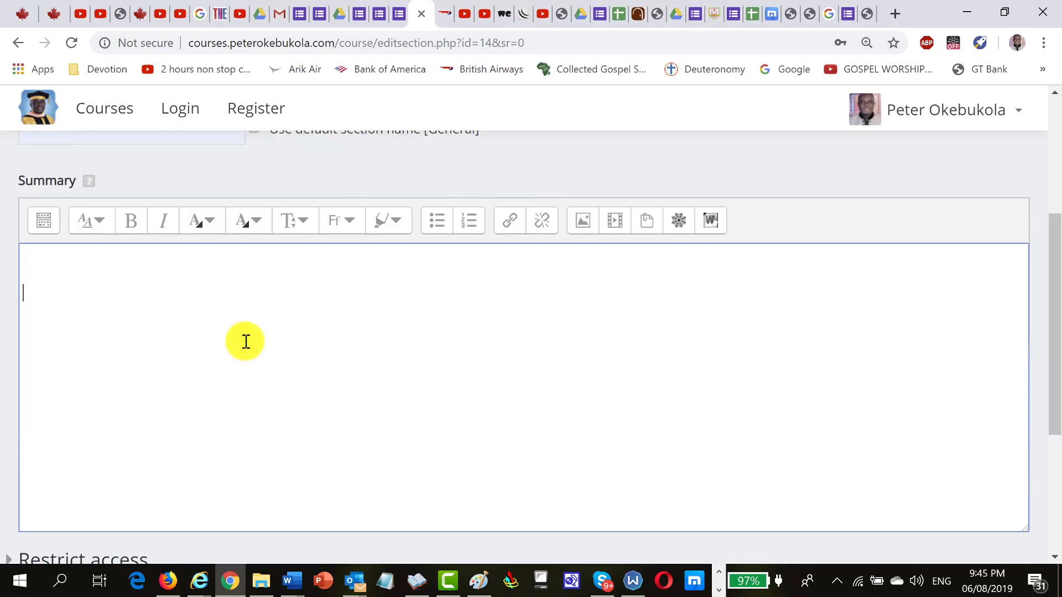
- Undo the deletion of the hotline image in the summary
{"action": "key", "text": "ctrl+z"}
{"action": "key", "text": "ctrl+a"}
{"action": "left_click", "coordinate": [647, 397]}
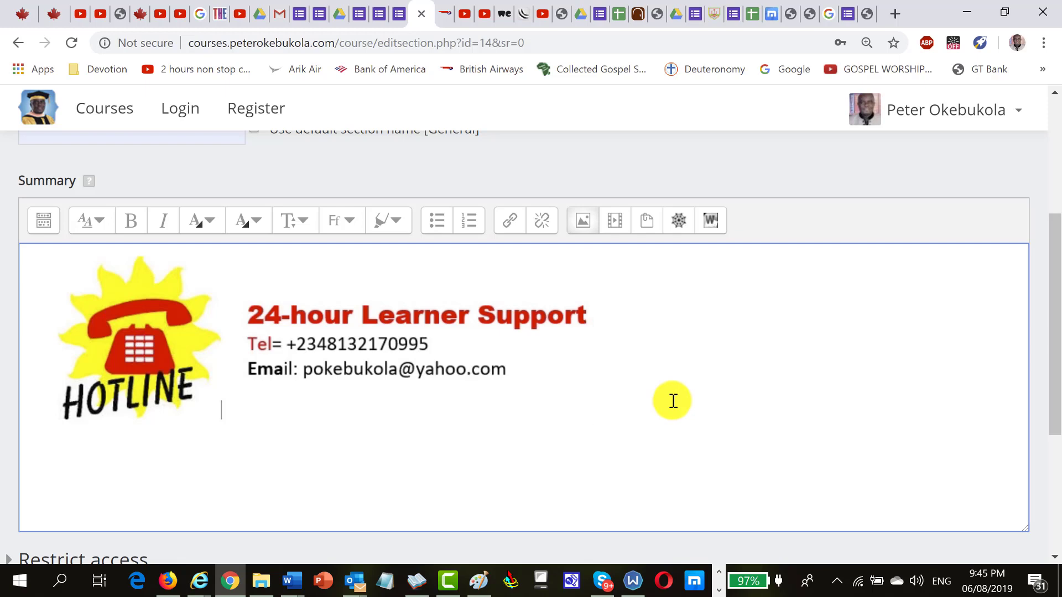
- Add a new line below the hotline image and open the file upload form for a second image
{"action": "key", "text": "Return"}
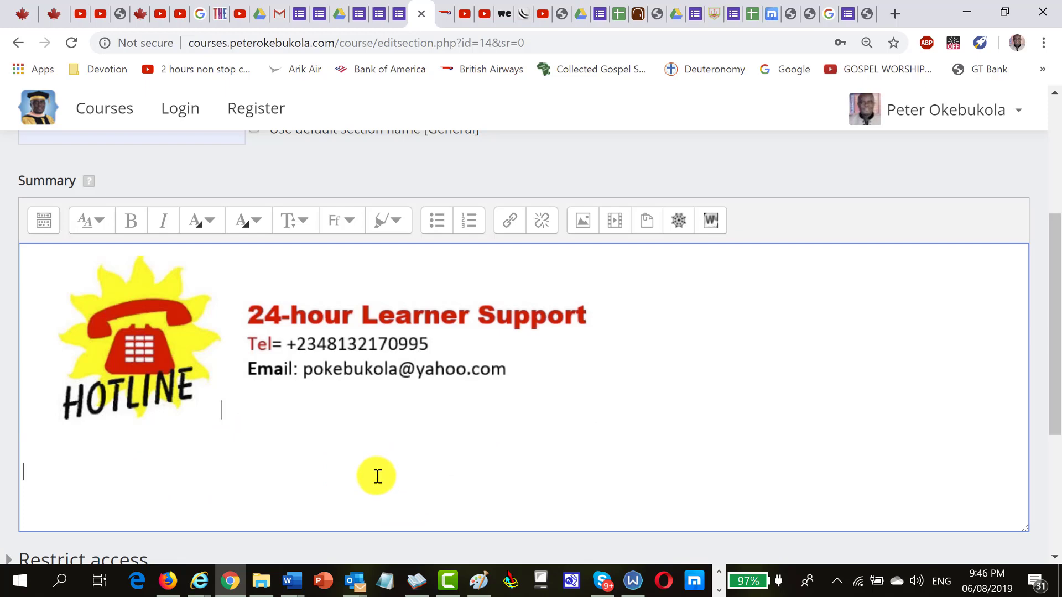
{"action": "left_click", "coordinate": [585, 223]}
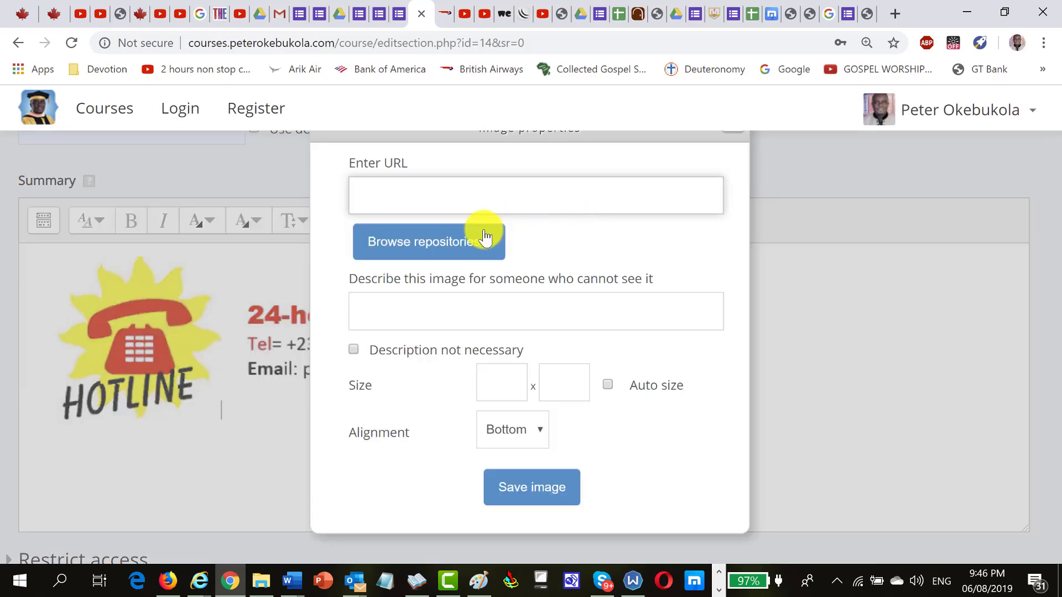
{"action": "left_click", "coordinate": [444, 251]}
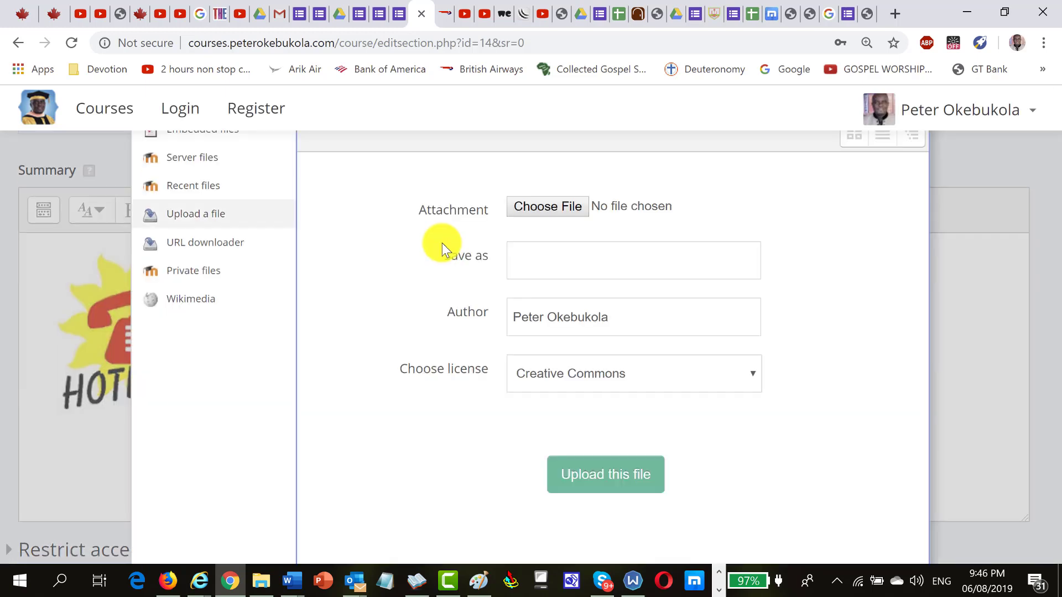
- Choose Okebs-passport-2.jpg from the 2019 > FAMILY > DADDY > Passport photos folder as the attachment
{"action": "left_click", "coordinate": [526, 208]}
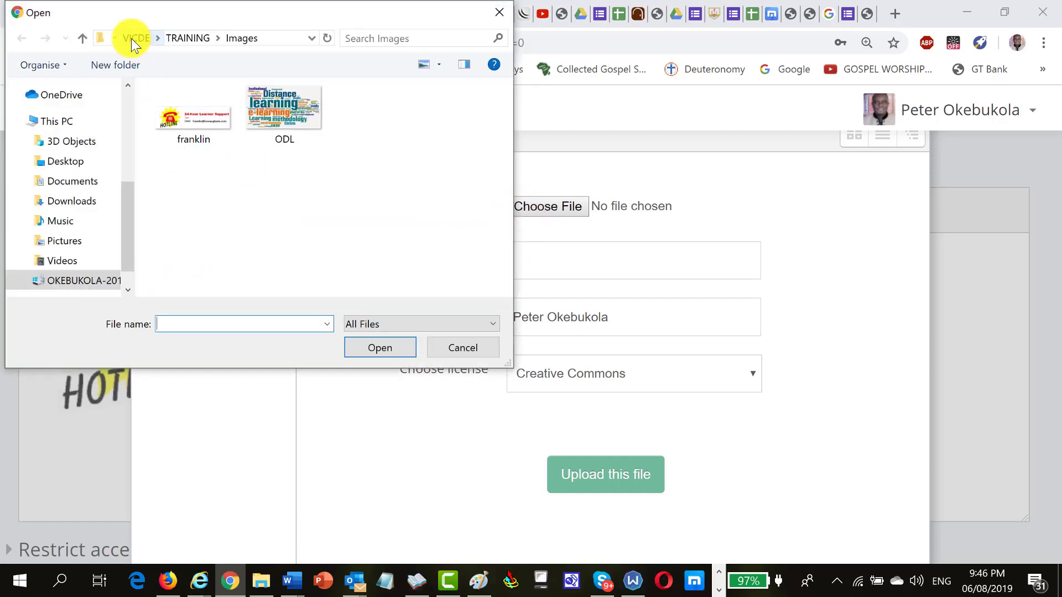
{"action": "left_click", "coordinate": [114, 39]}
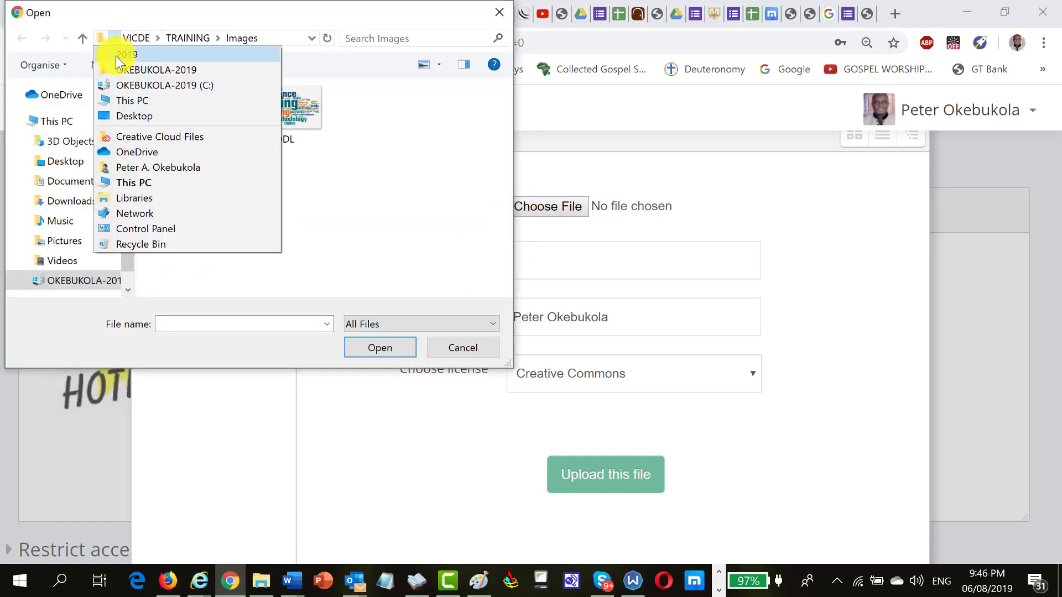
{"action": "left_click", "coordinate": [117, 48]}
{"action": "scroll", "coordinate": [161, 160], "scroll_direction": "up", "scroll_amount": 10}
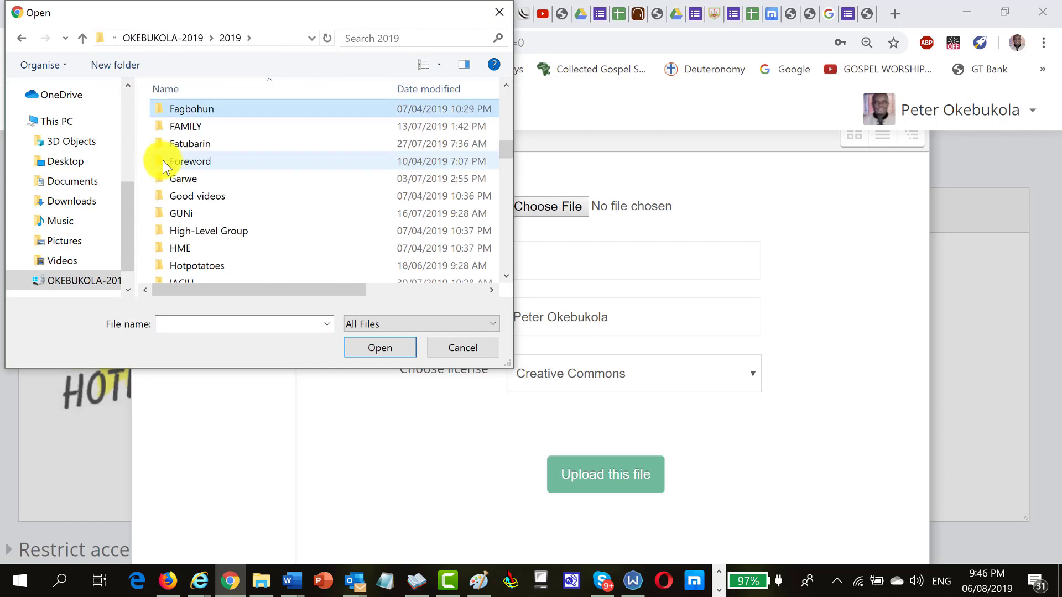
{"action": "double_click", "coordinate": [160, 126]}
{"action": "double_click", "coordinate": [156, 144]}
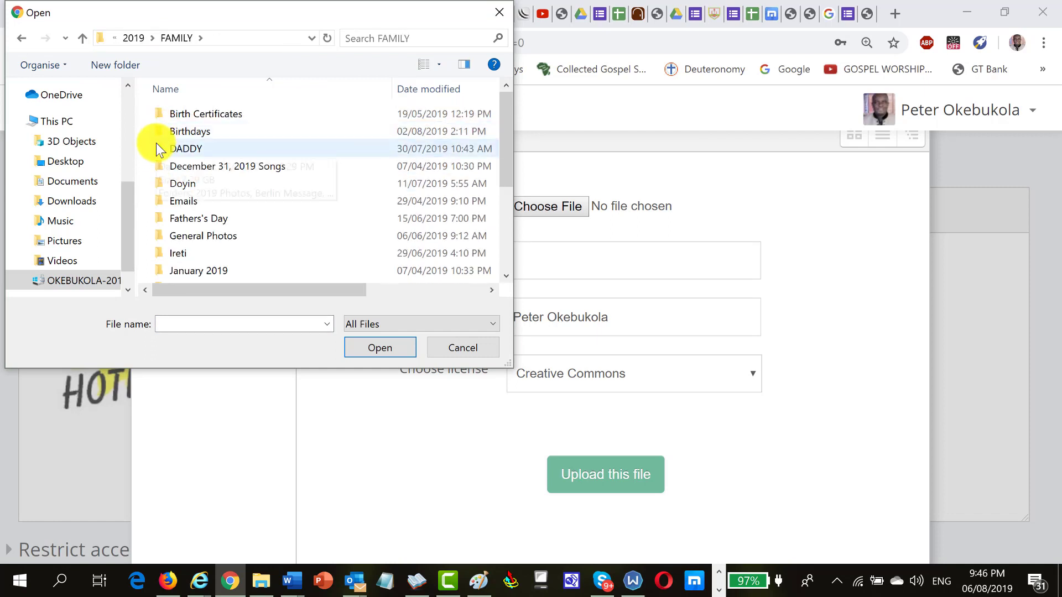
{"action": "scroll", "coordinate": [182, 228], "scroll_direction": "down", "scroll_amount": 2}
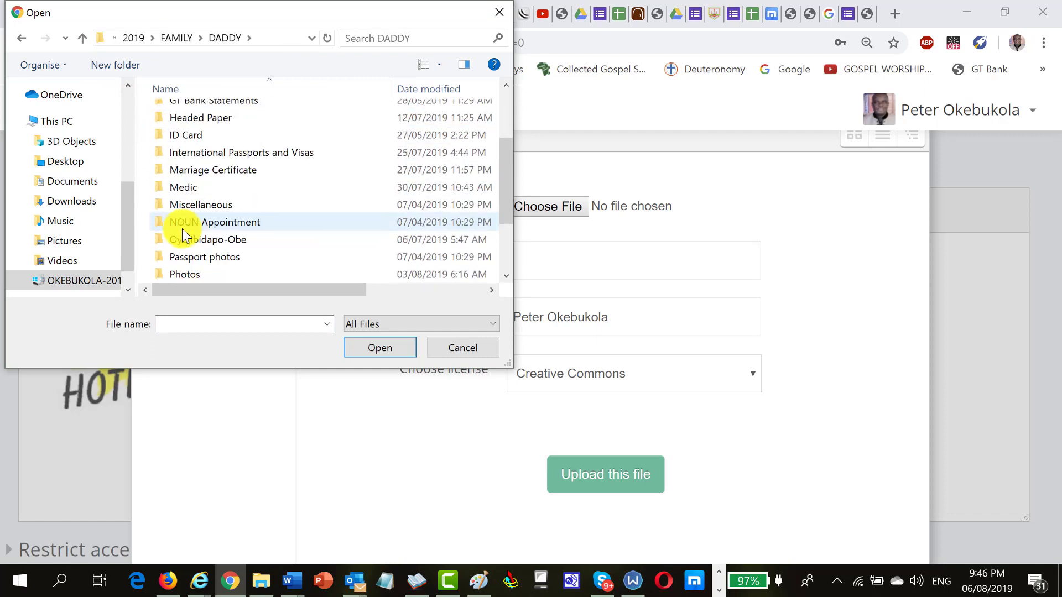
{"action": "double_click", "coordinate": [155, 254]}
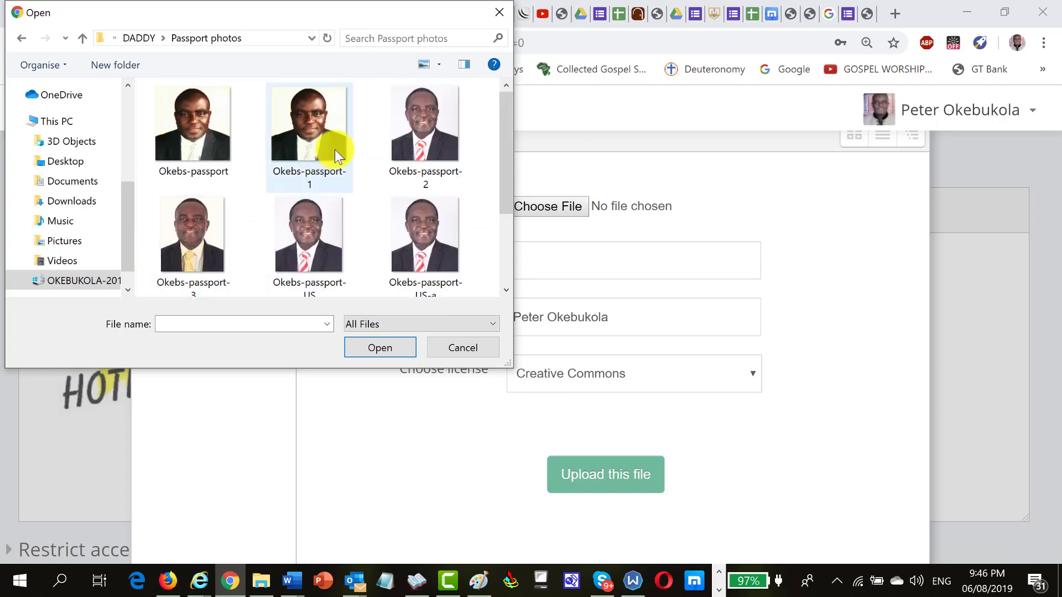
{"action": "double_click", "coordinate": [403, 135]}
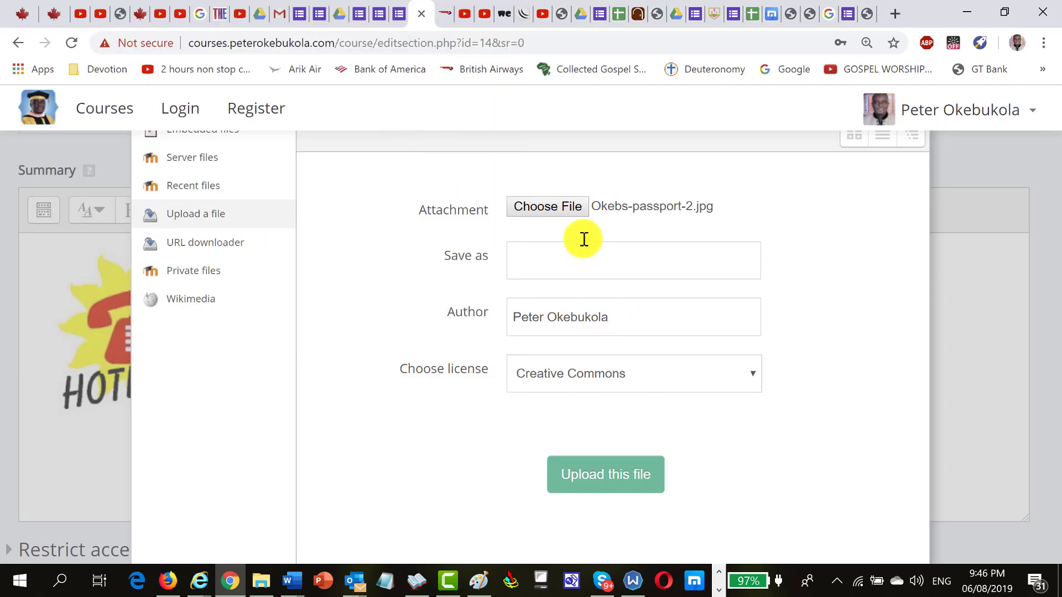
- Upload the chosen photo and insert it into the summary with its description marked as not necessary
{"action": "left_click", "coordinate": [585, 487]}
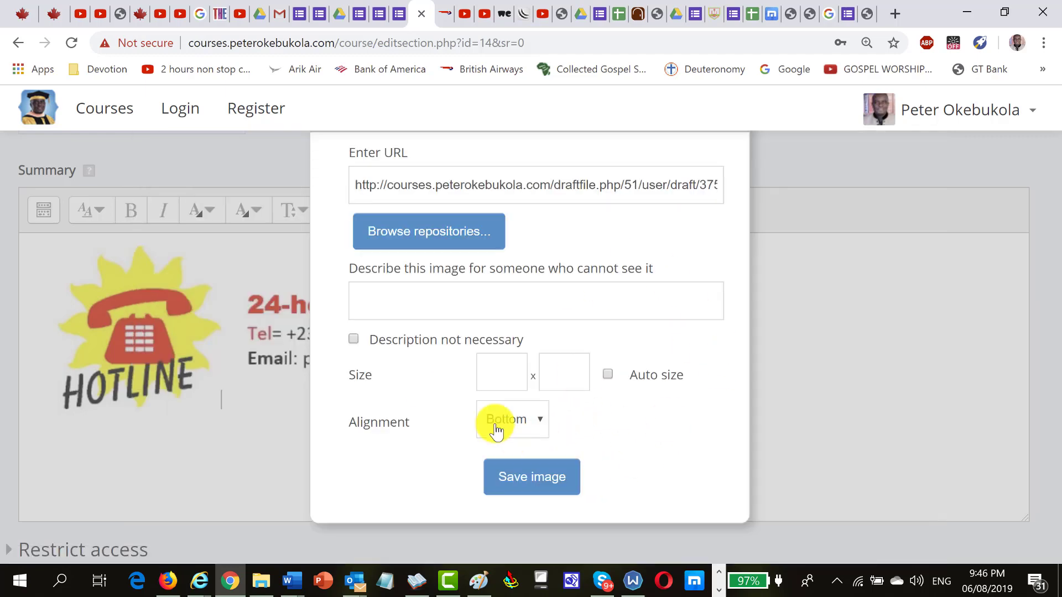
{"action": "left_click", "coordinate": [354, 342]}
{"action": "left_click", "coordinate": [514, 491]}
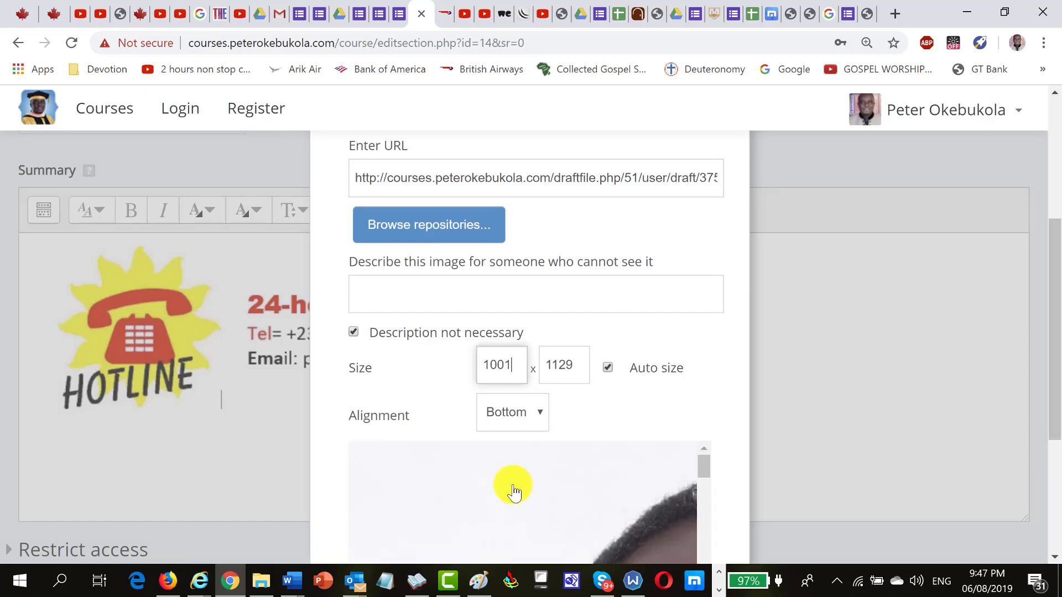
{"action": "scroll", "coordinate": [714, 463], "scroll_direction": "down", "scroll_amount": 4}
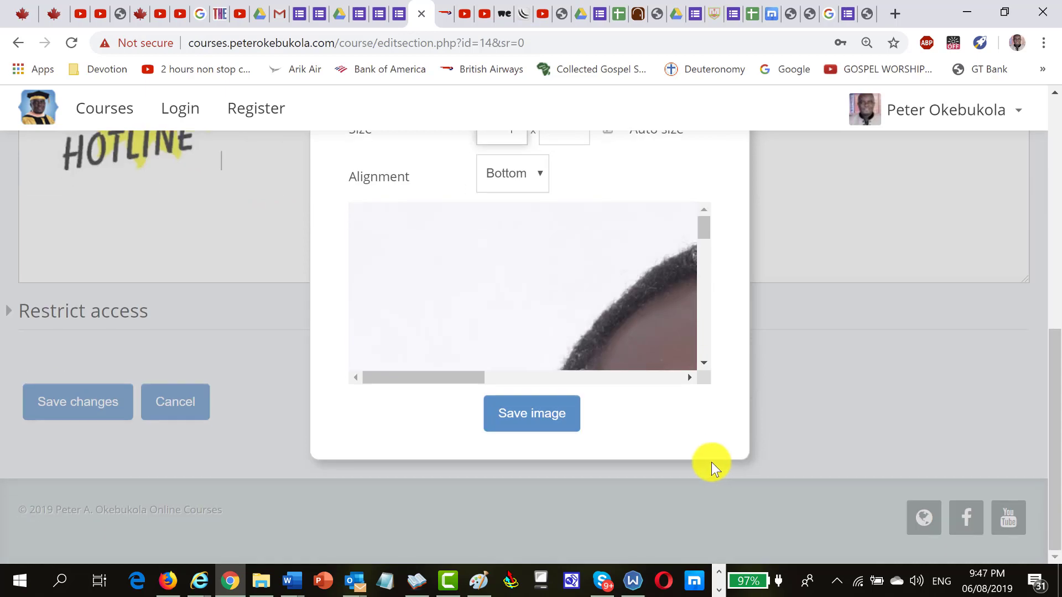
{"action": "left_click", "coordinate": [517, 424]}
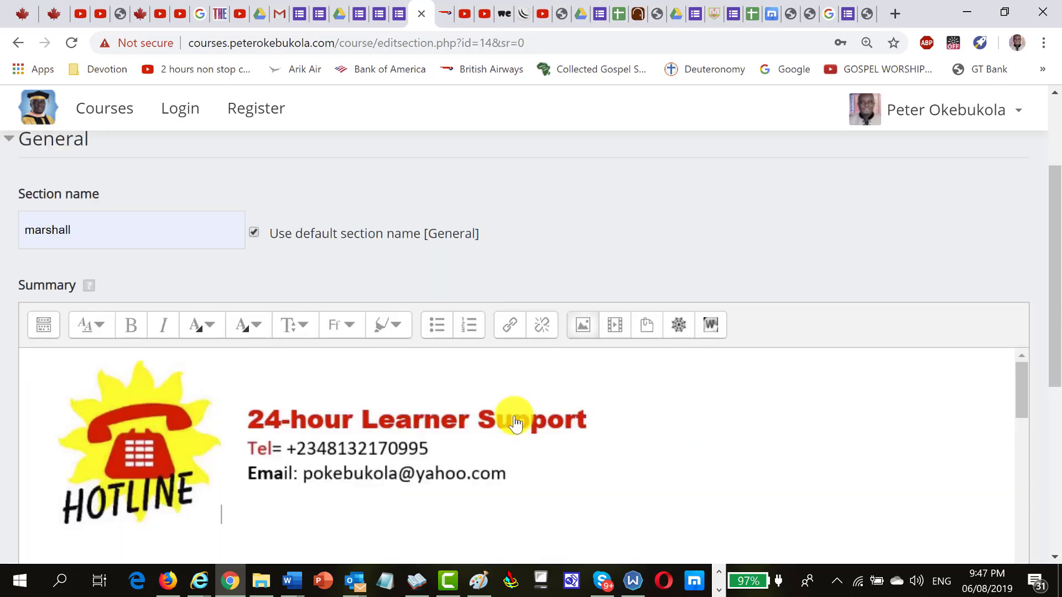
- Look over the inserted portrait photo in the summary and save the section's changes
{"action": "scroll", "coordinate": [486, 446], "scroll_direction": "down", "scroll_amount": 3}
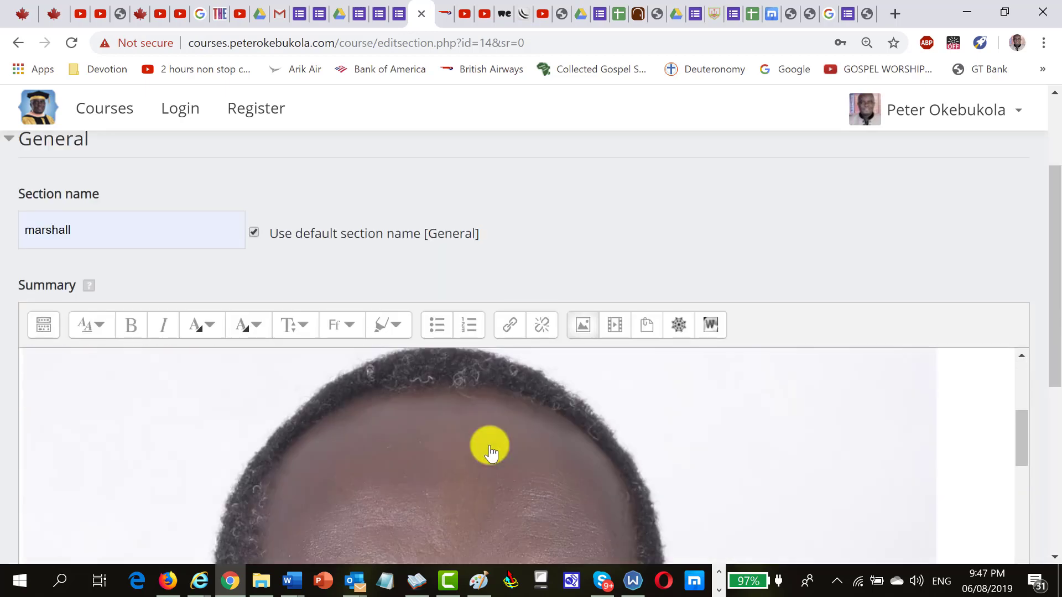
{"action": "scroll", "coordinate": [491, 452], "scroll_direction": "down", "scroll_amount": 8}
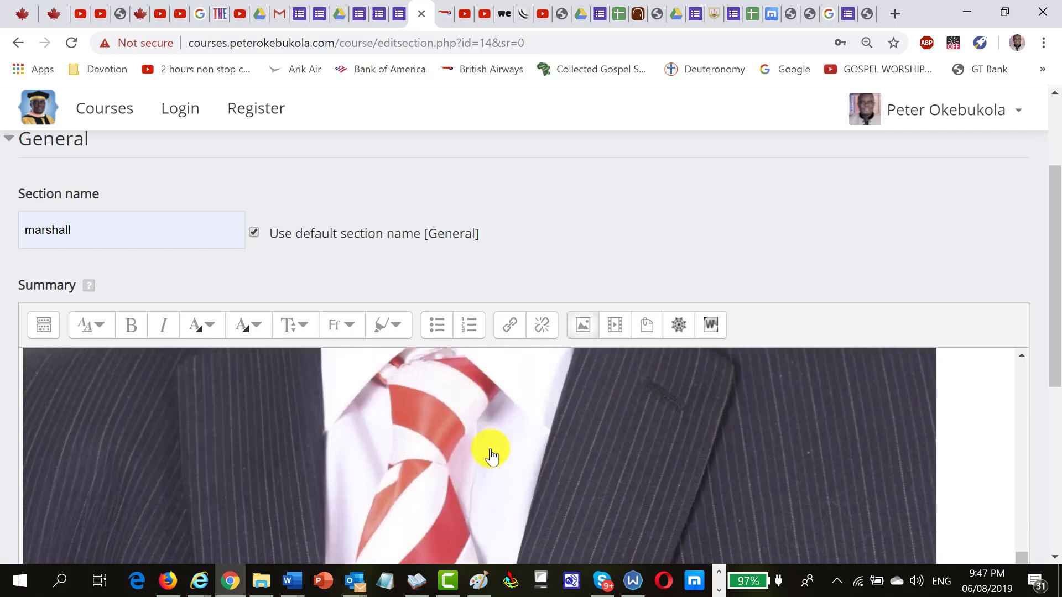
{"action": "scroll", "coordinate": [490, 446], "scroll_direction": "up", "scroll_amount": 6}
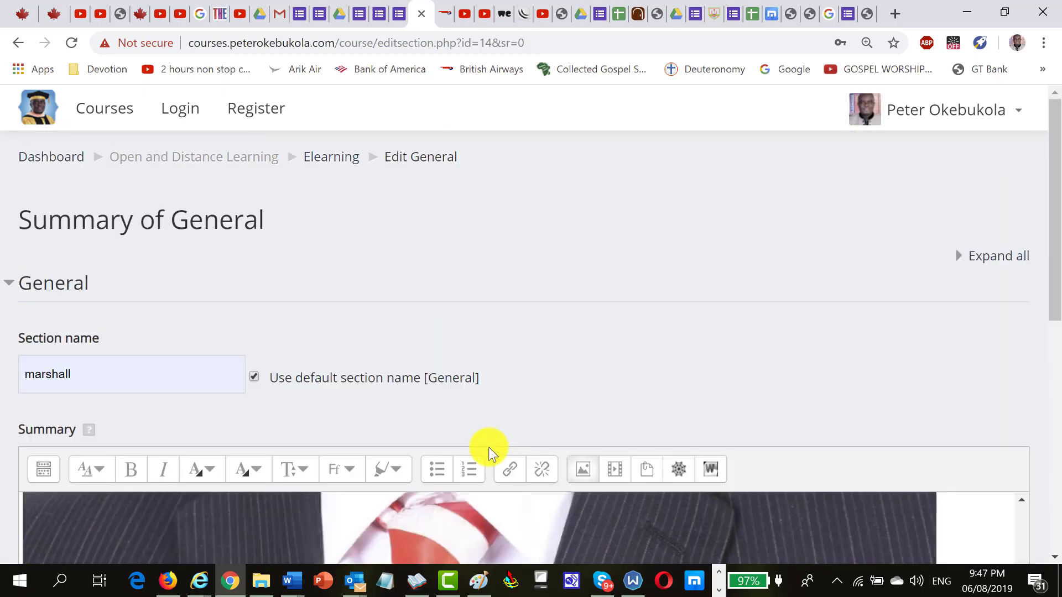
{"action": "scroll", "coordinate": [489, 446], "scroll_direction": "down", "scroll_amount": 5}
{"action": "scroll", "coordinate": [157, 516], "scroll_direction": "down", "scroll_amount": 3}
{"action": "left_click", "coordinate": [66, 412]}
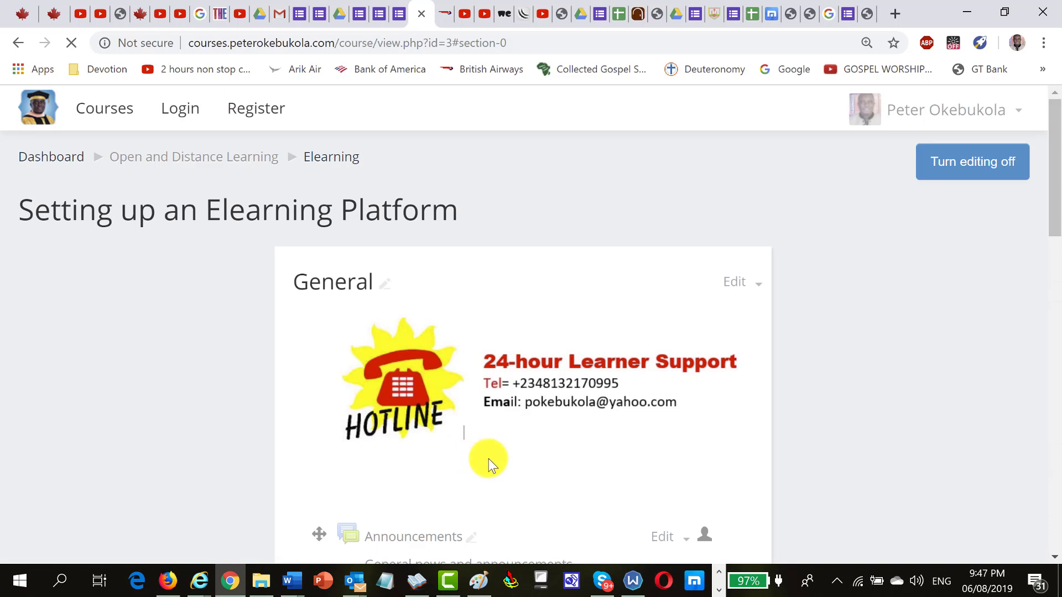
- Review how the portrait photo appears on the course page between the hotline image and the Week 1 lesson
{"action": "scroll", "coordinate": [562, 408], "scroll_direction": "down", "scroll_amount": 3}
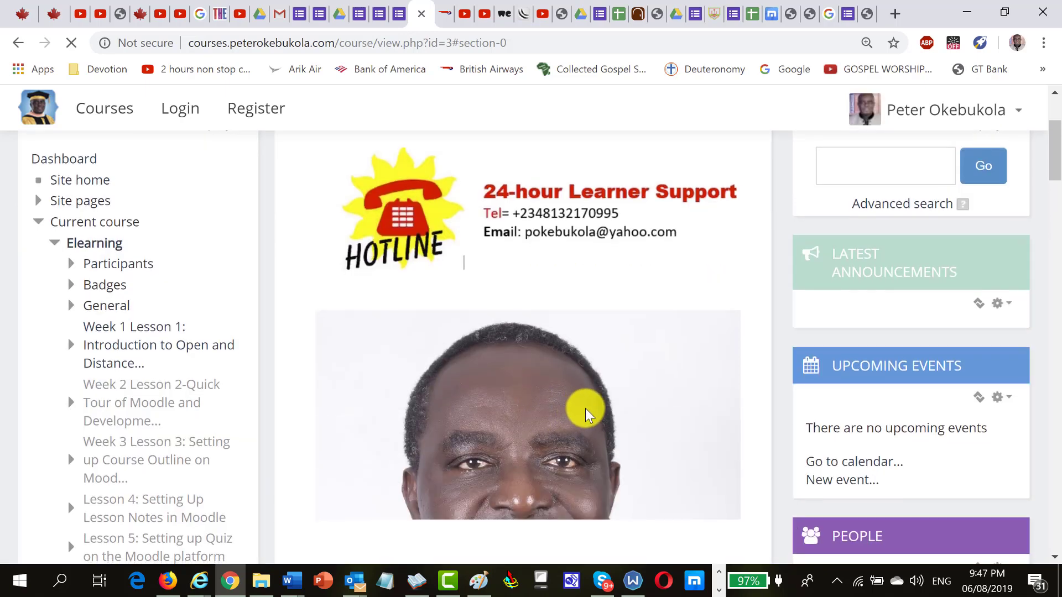
{"action": "scroll", "coordinate": [585, 408], "scroll_direction": "down", "scroll_amount": 3}
{"action": "scroll", "coordinate": [585, 406], "scroll_direction": "down", "scroll_amount": 3}
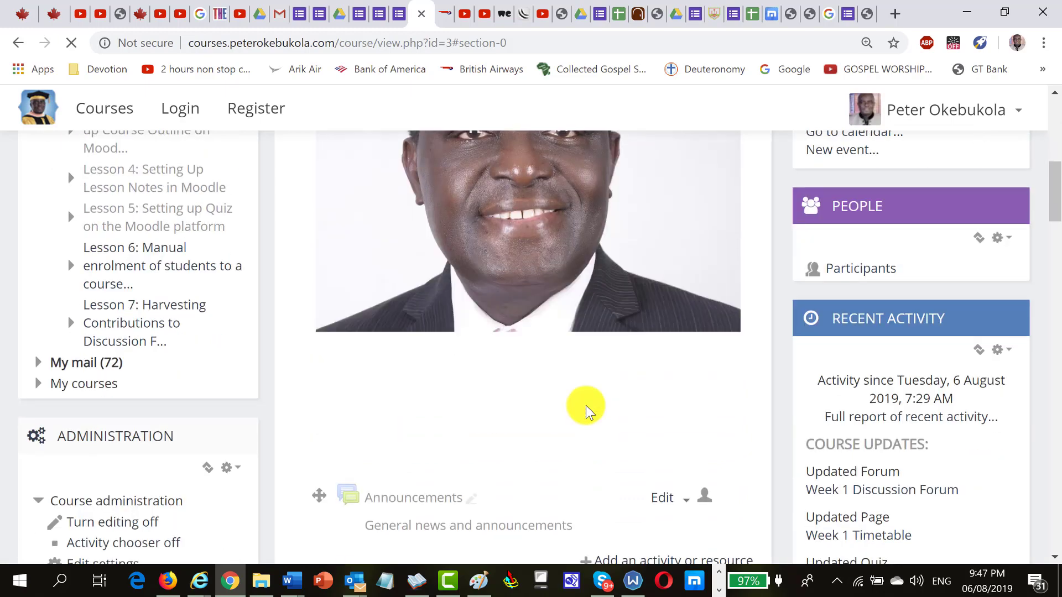
{"action": "scroll", "coordinate": [586, 406], "scroll_direction": "down", "scroll_amount": 2}
{"action": "scroll", "coordinate": [586, 406], "scroll_direction": "down", "scroll_amount": 3}
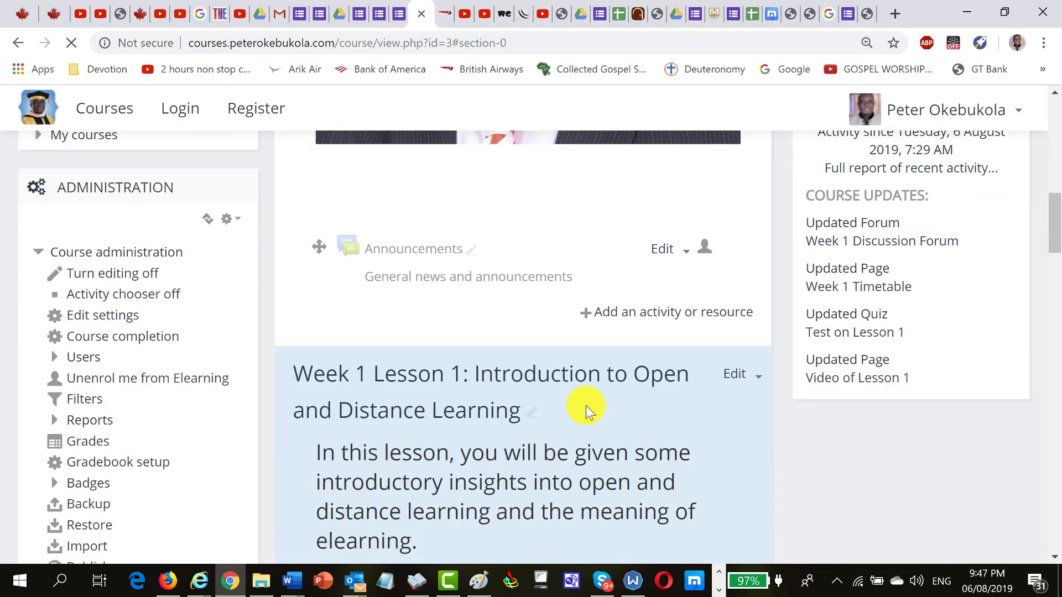
{"action": "scroll", "coordinate": [586, 406], "scroll_direction": "up", "scroll_amount": 5}
{"action": "scroll", "coordinate": [586, 406], "scroll_direction": "up", "scroll_amount": 2}
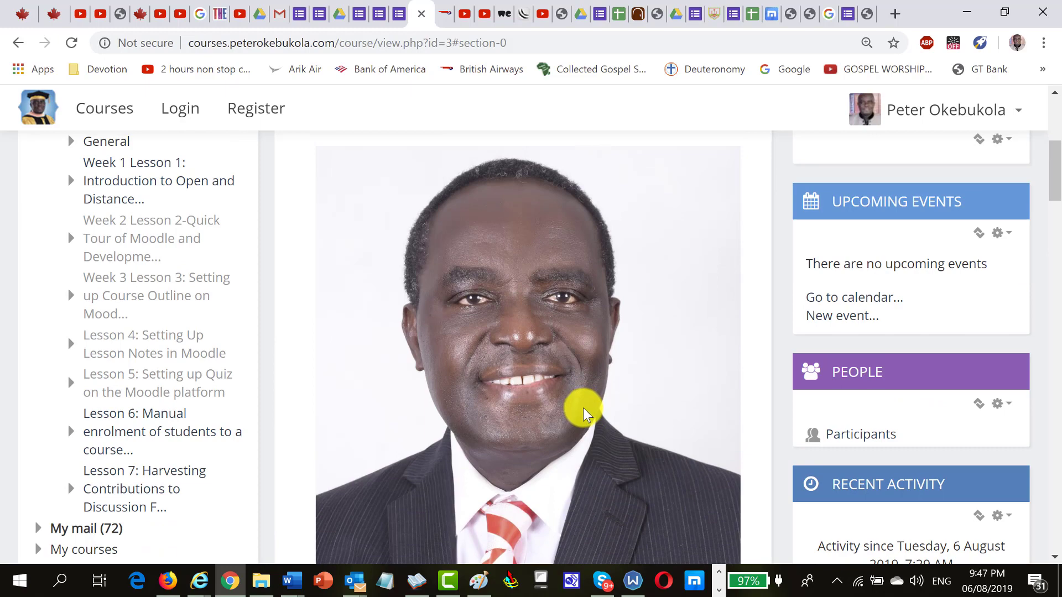
{"action": "scroll", "coordinate": [583, 407], "scroll_direction": "down", "scroll_amount": 3}
{"action": "scroll", "coordinate": [583, 407], "scroll_direction": "down", "scroll_amount": 5}
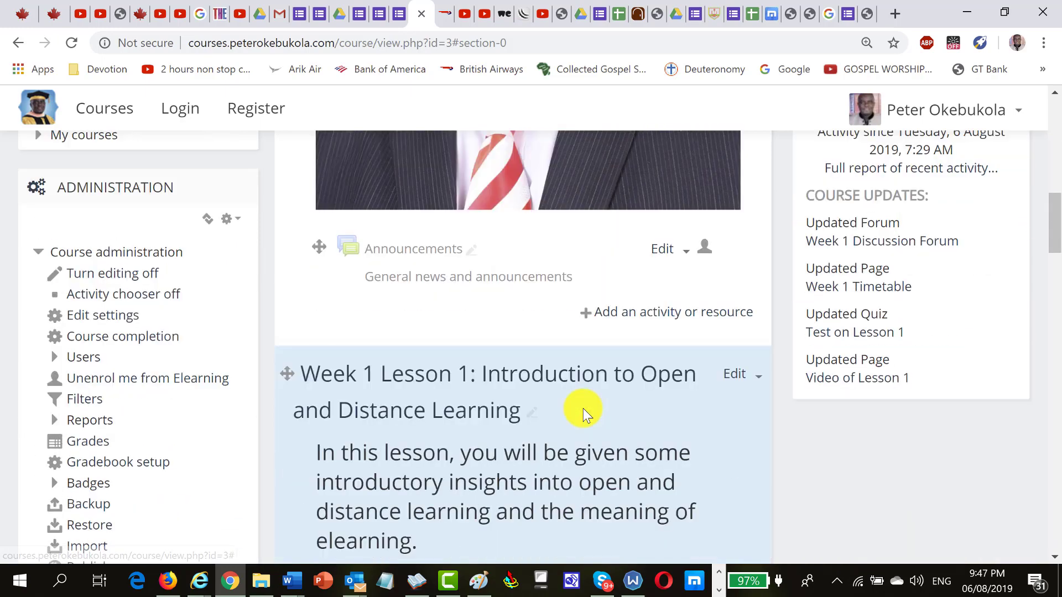
{"action": "scroll", "coordinate": [584, 410], "scroll_direction": "down", "scroll_amount": 6}
{"action": "scroll", "coordinate": [583, 409], "scroll_direction": "up", "scroll_amount": 9}
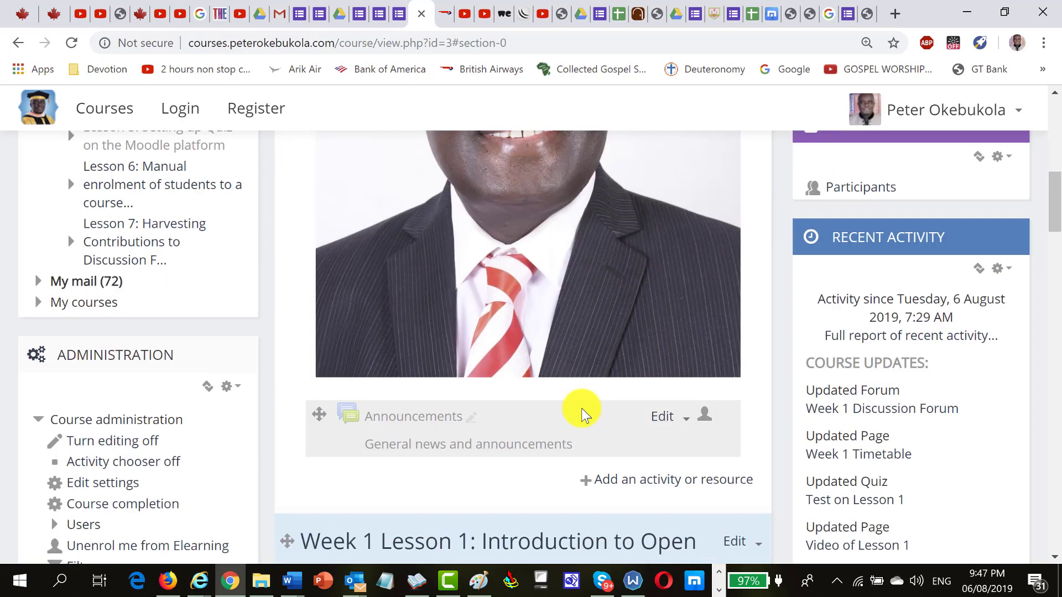
{"action": "scroll", "coordinate": [583, 413], "scroll_direction": "up", "scroll_amount": 10}
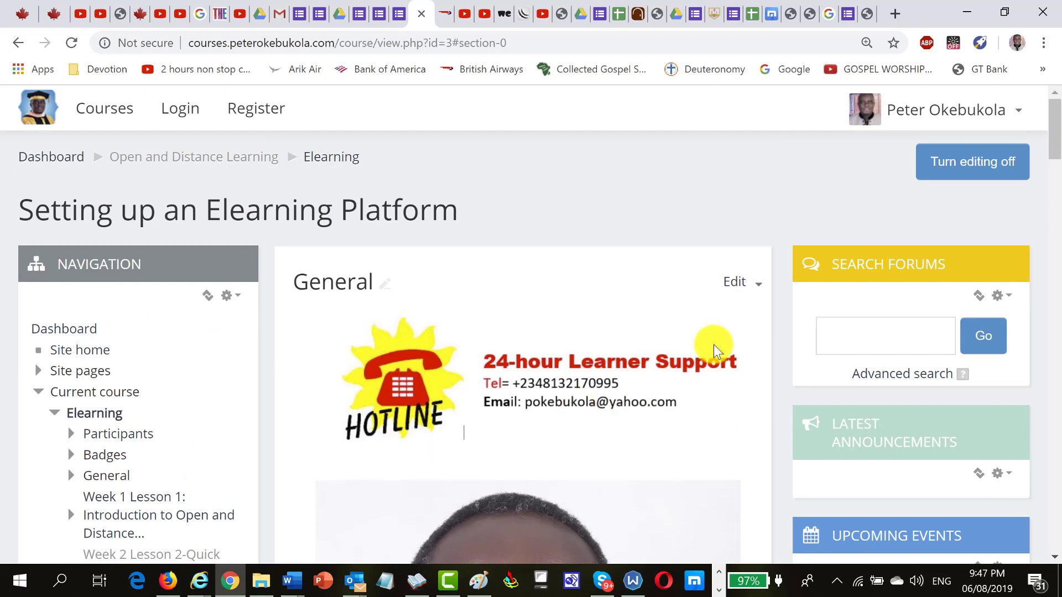
- Open the General section's settings for editing and bring up its summary
{"action": "left_click", "coordinate": [758, 289]}
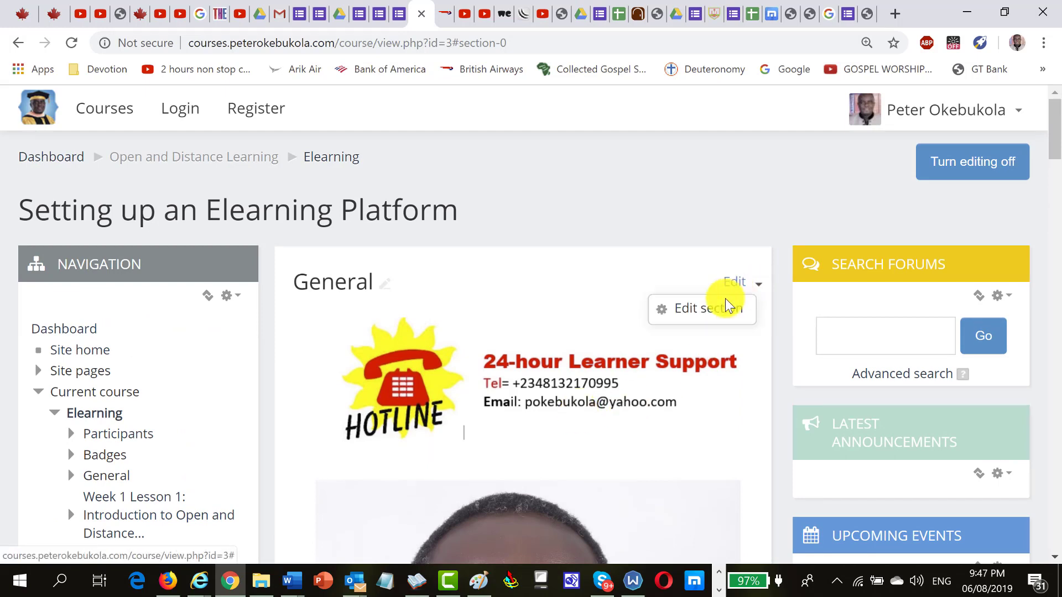
{"action": "left_click", "coordinate": [707, 309]}
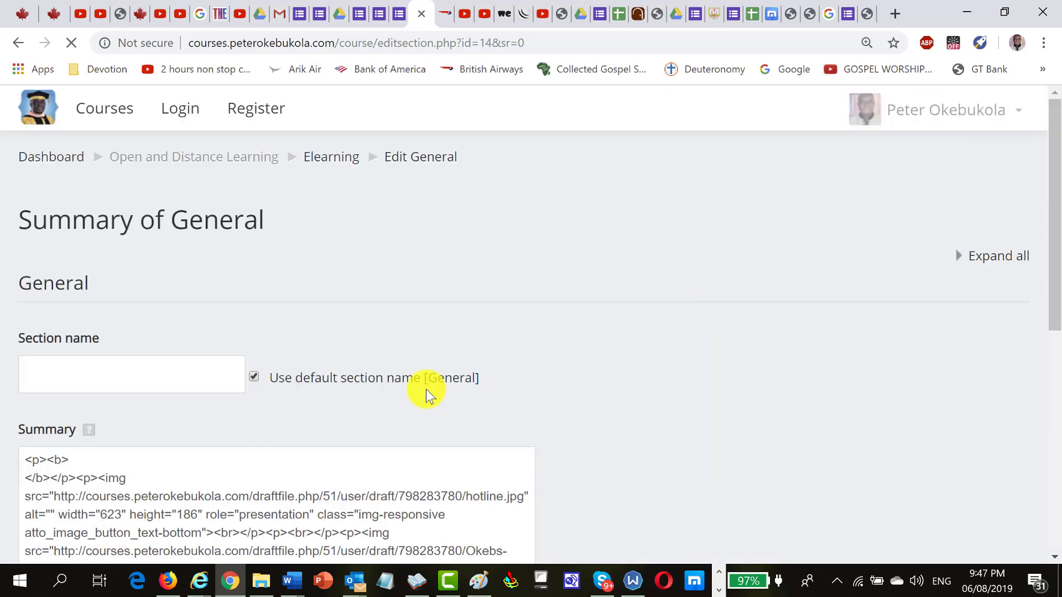
{"action": "scroll", "coordinate": [434, 375], "scroll_direction": "down", "scroll_amount": 10}
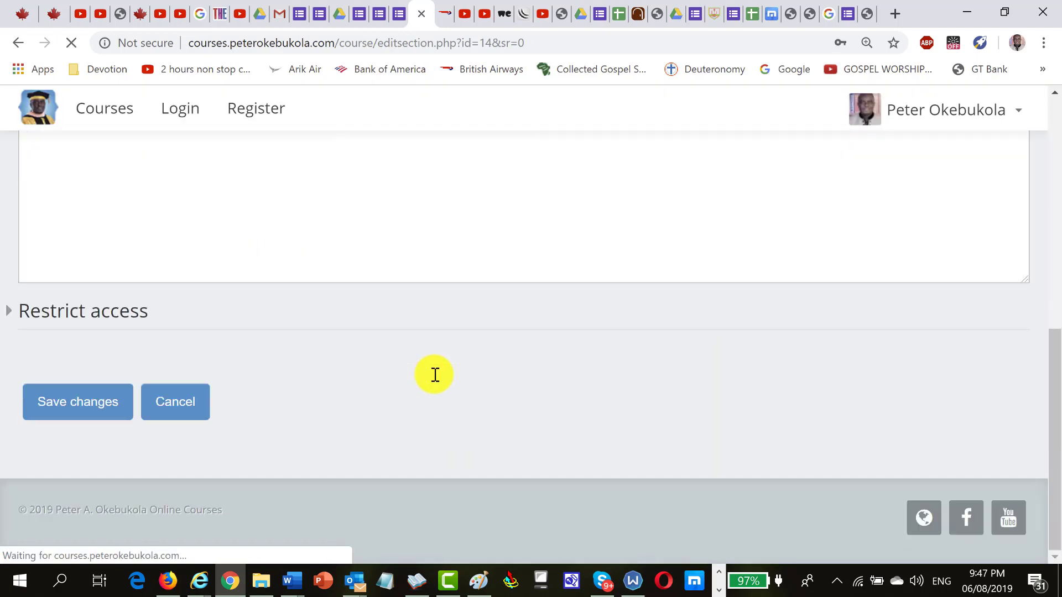
{"action": "scroll", "coordinate": [434, 374], "scroll_direction": "up", "scroll_amount": 4}
{"action": "scroll", "coordinate": [431, 386], "scroll_direction": "down", "scroll_amount": 4}
- Select the oversized portrait photo below the hotline image in the summary and delete it
{"action": "left_click", "coordinate": [430, 392]}
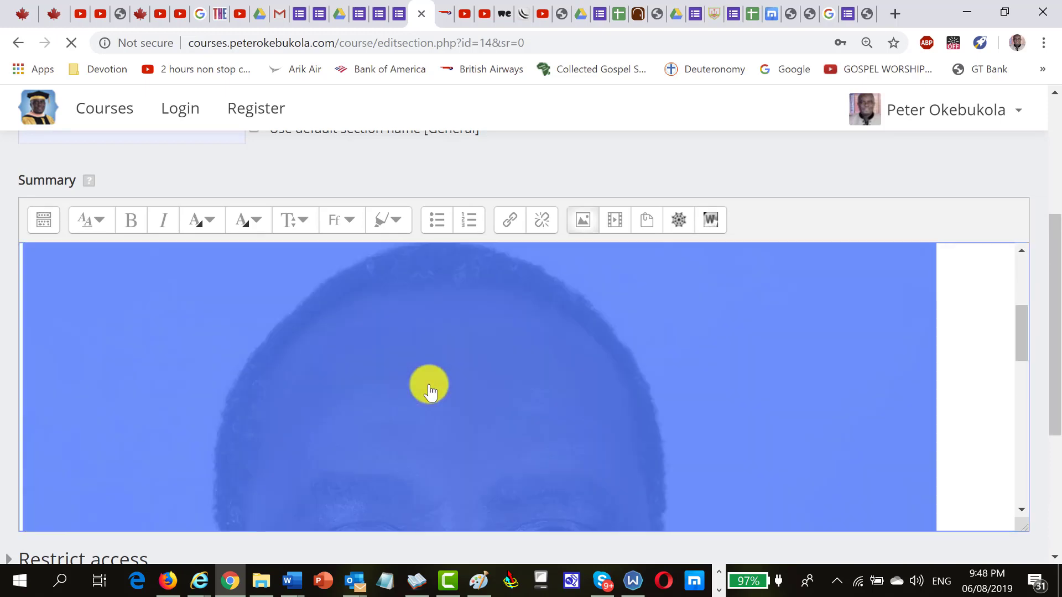
{"action": "scroll", "coordinate": [511, 379], "scroll_direction": "up", "scroll_amount": 4}
{"action": "scroll", "coordinate": [503, 385], "scroll_direction": "down", "scroll_amount": 4}
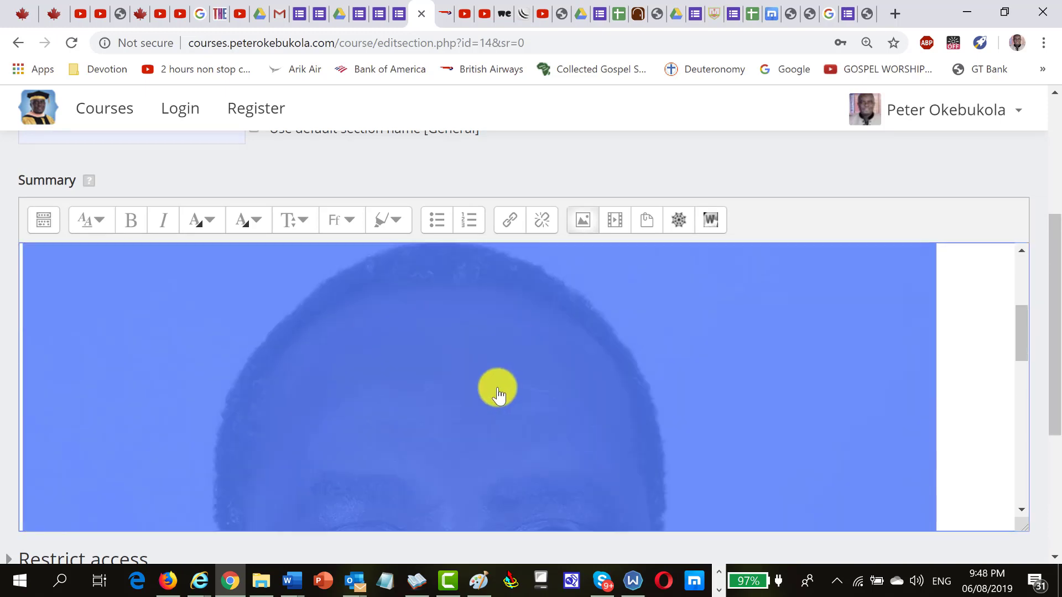
{"action": "right_click", "coordinate": [498, 390]}
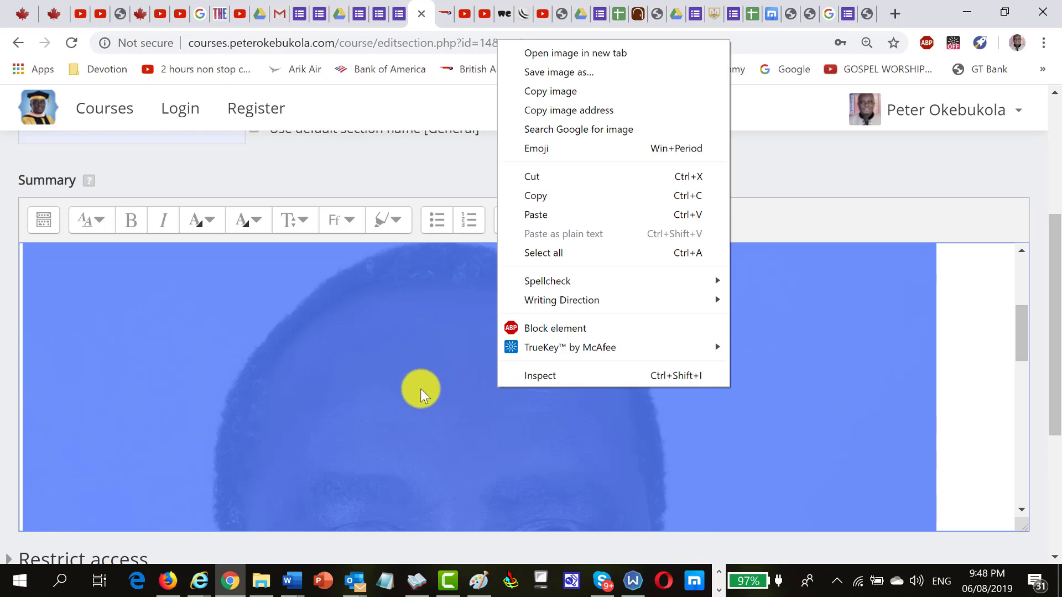
{"action": "left_click", "coordinate": [402, 390]}
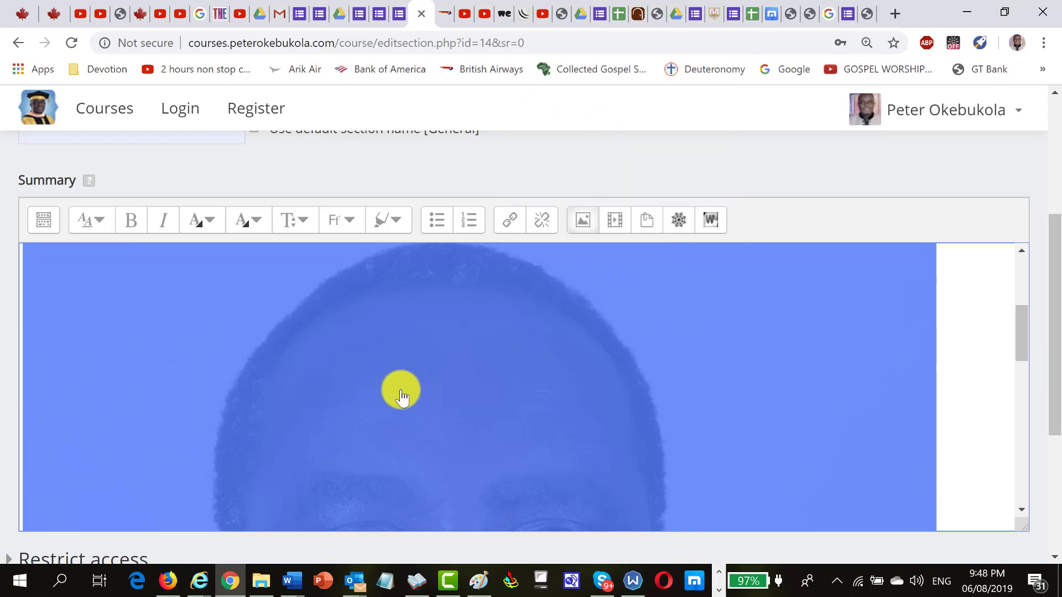
{"action": "scroll", "coordinate": [775, 345], "scroll_direction": "up", "scroll_amount": 4}
{"action": "scroll", "coordinate": [758, 356], "scroll_direction": "down", "scroll_amount": 3}
{"action": "key", "text": "Delete"}
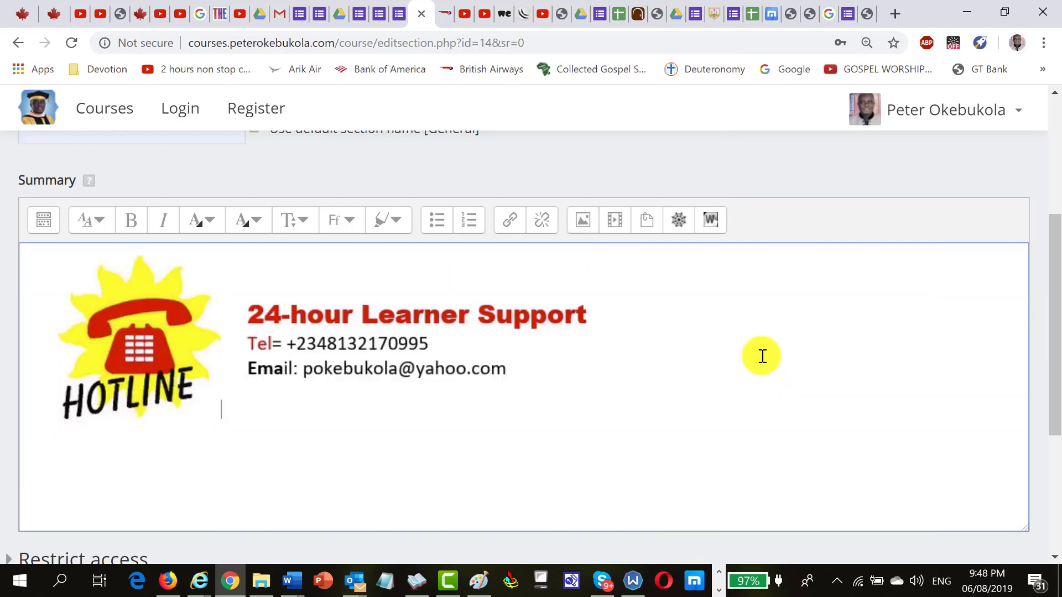
- Start inserting a new image in the summary and upload Okebs-passport-2.jpg from the computer for it
{"action": "left_click", "coordinate": [579, 225]}
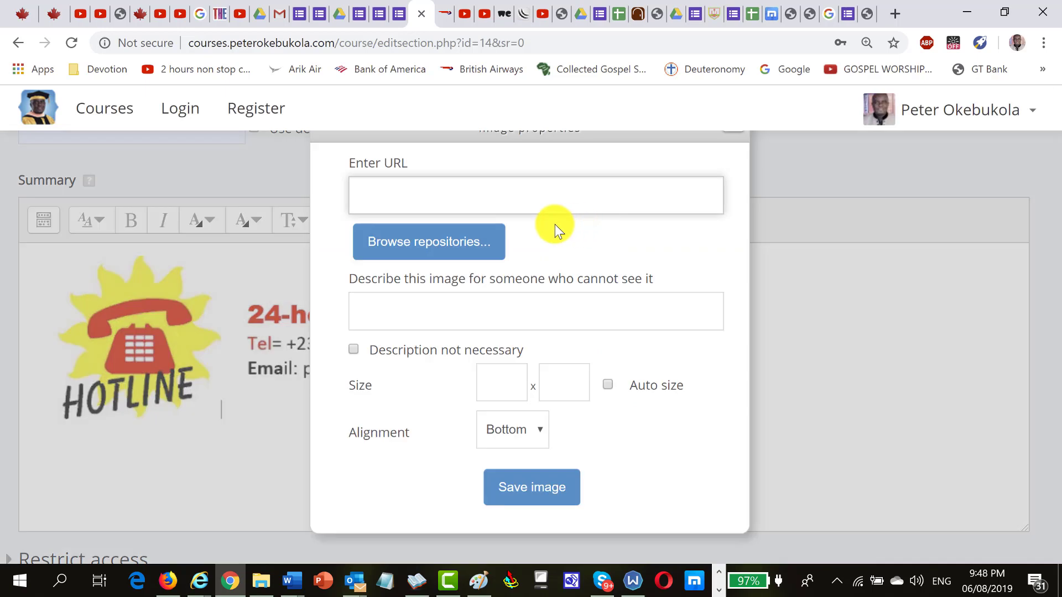
{"action": "left_click", "coordinate": [431, 245]}
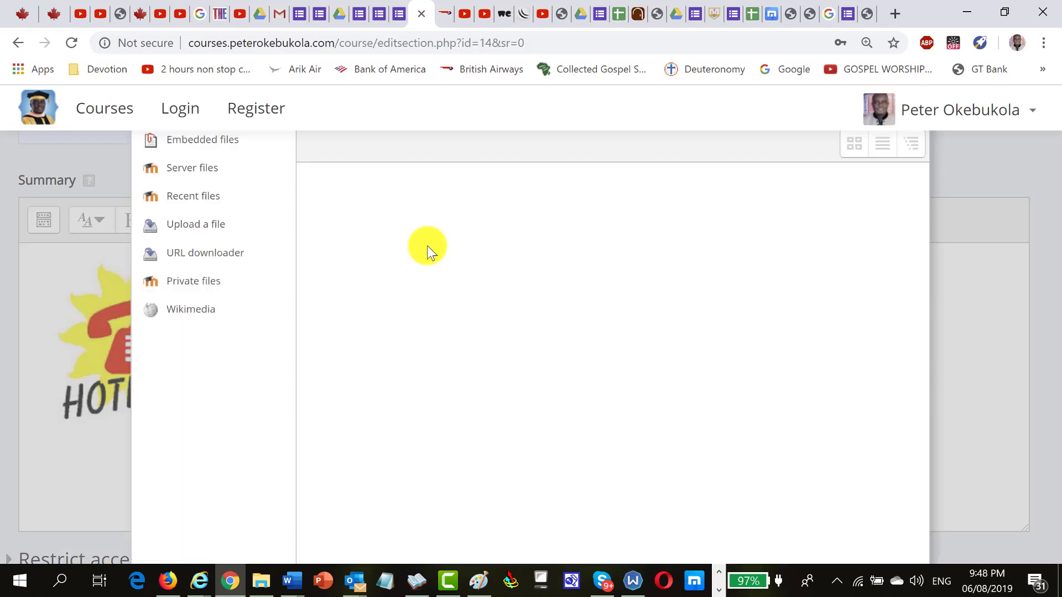
{"action": "left_click", "coordinate": [523, 207]}
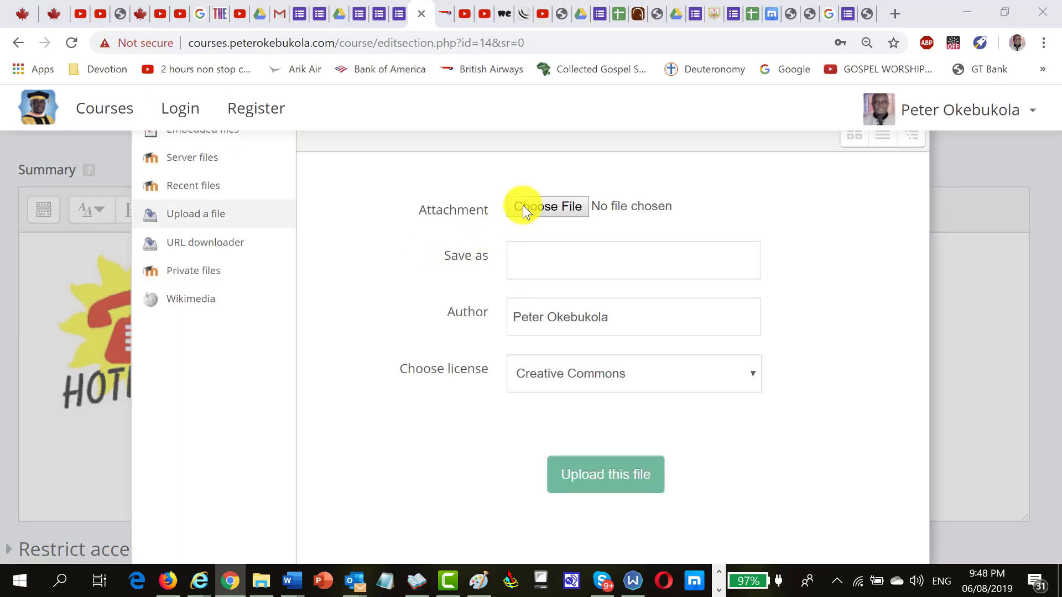
{"action": "double_click", "coordinate": [419, 149]}
{"action": "left_click", "coordinate": [586, 464]}
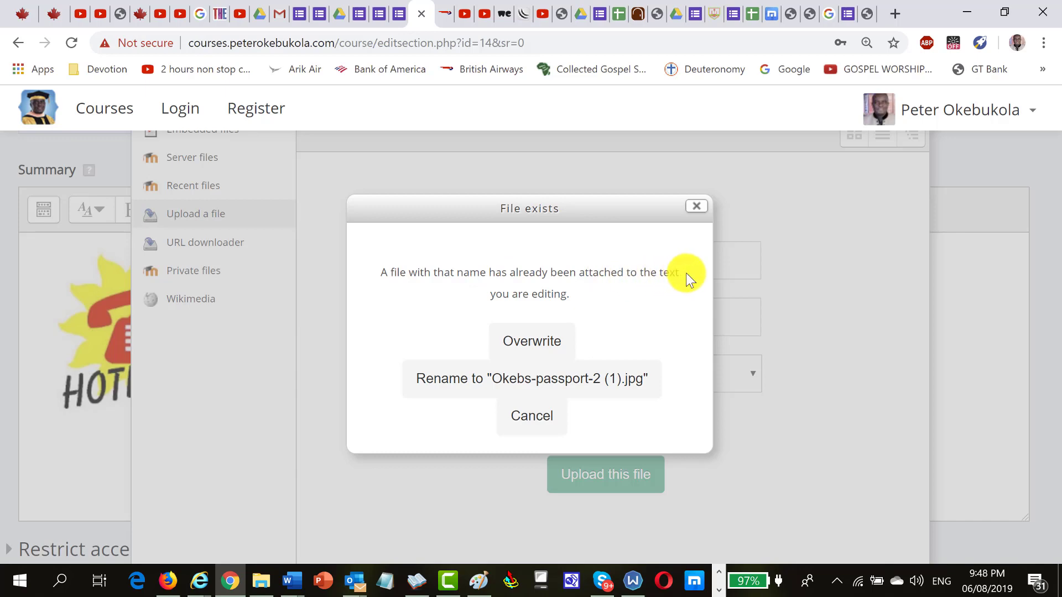
- Overwrite the existing image file and insert the picture into the summary at 150 x 169 with auto size and no description
{"action": "left_click", "coordinate": [529, 343]}
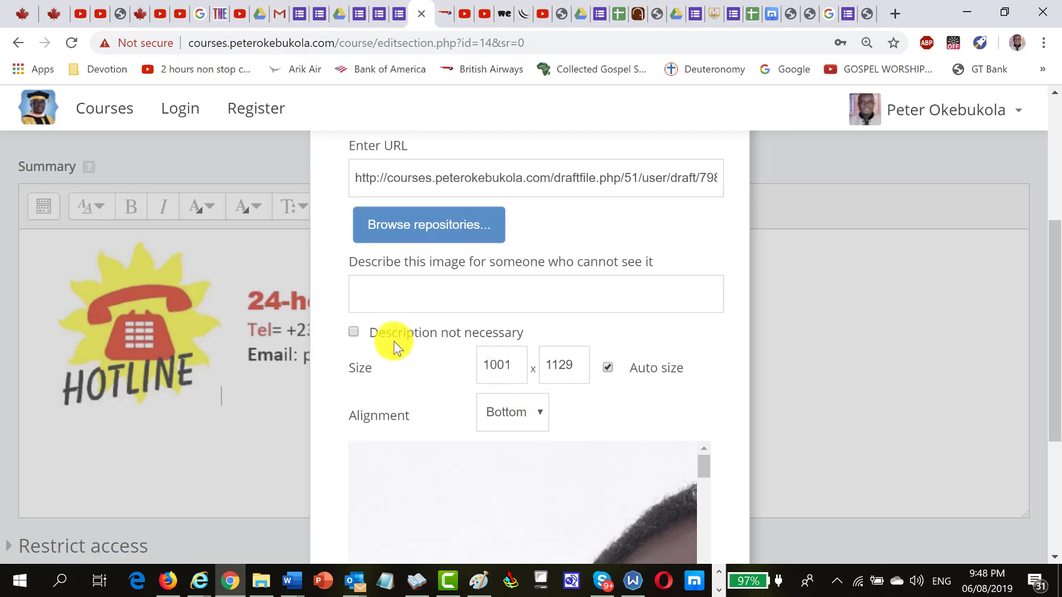
{"action": "left_click", "coordinate": [354, 333]}
{"action": "left_click_drag", "start_coordinate": [505, 367], "coordinate": [457, 367]}
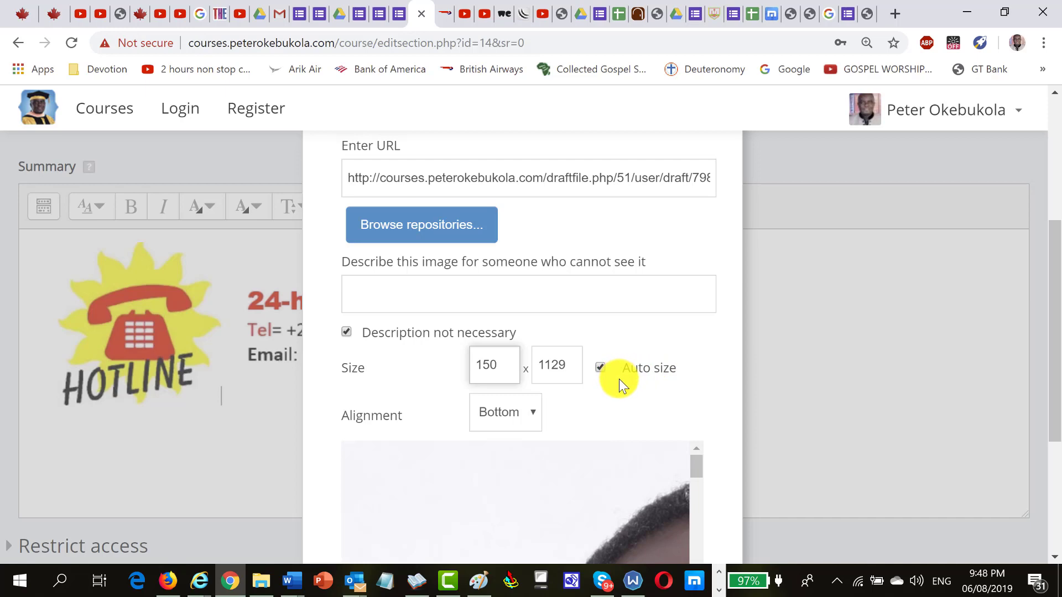
{"action": "scroll", "coordinate": [619, 379], "scroll_direction": "down", "scroll_amount": 3}
{"action": "scroll", "coordinate": [610, 378], "scroll_direction": "up", "scroll_amount": 3}
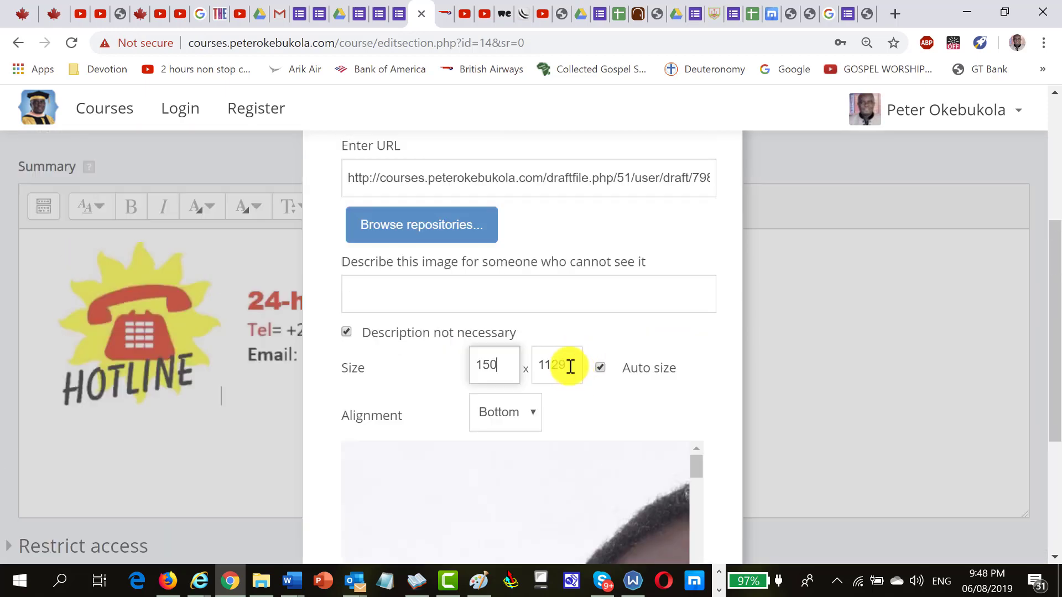
{"action": "left_click_drag", "start_coordinate": [571, 367], "coordinate": [546, 365]}
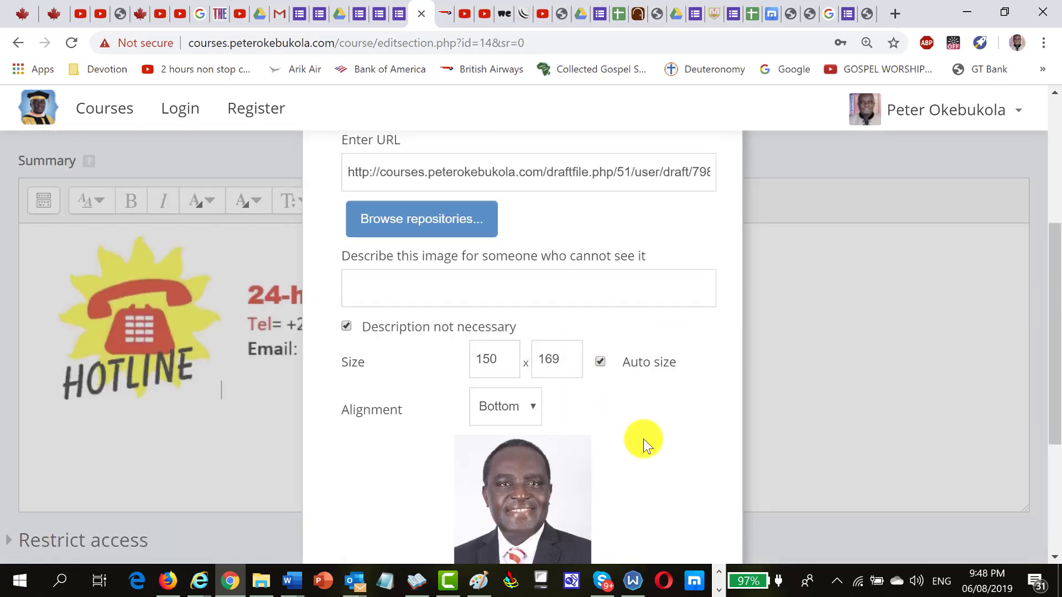
{"action": "scroll", "coordinate": [614, 435], "scroll_direction": "down", "scroll_amount": 4}
{"action": "left_click", "coordinate": [536, 394]}
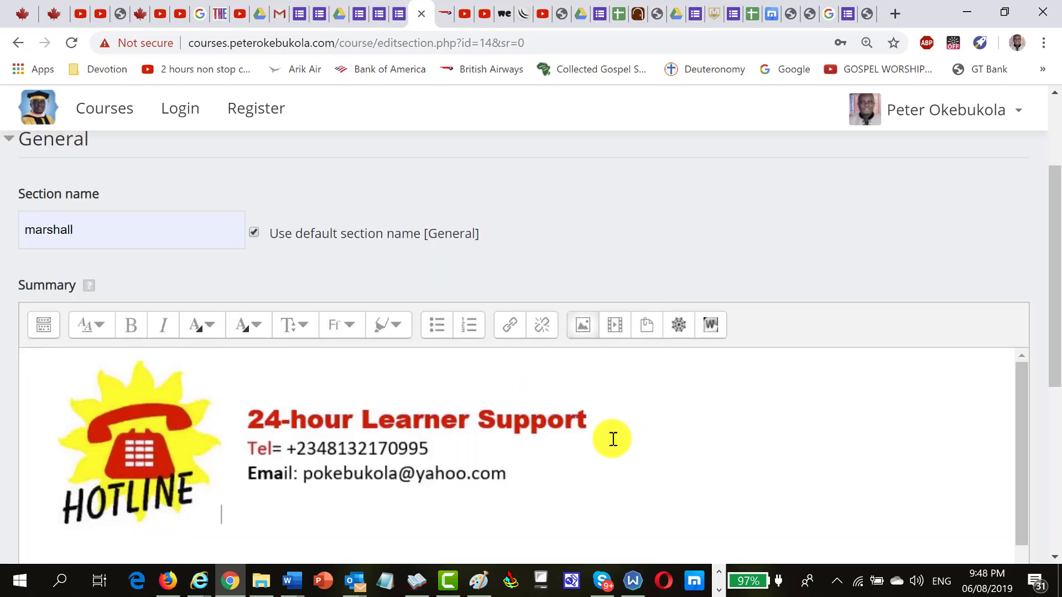
- Save the section summary changes and check the inserted portrait on the course page
{"action": "scroll", "coordinate": [613, 439], "scroll_direction": "down", "scroll_amount": 10}
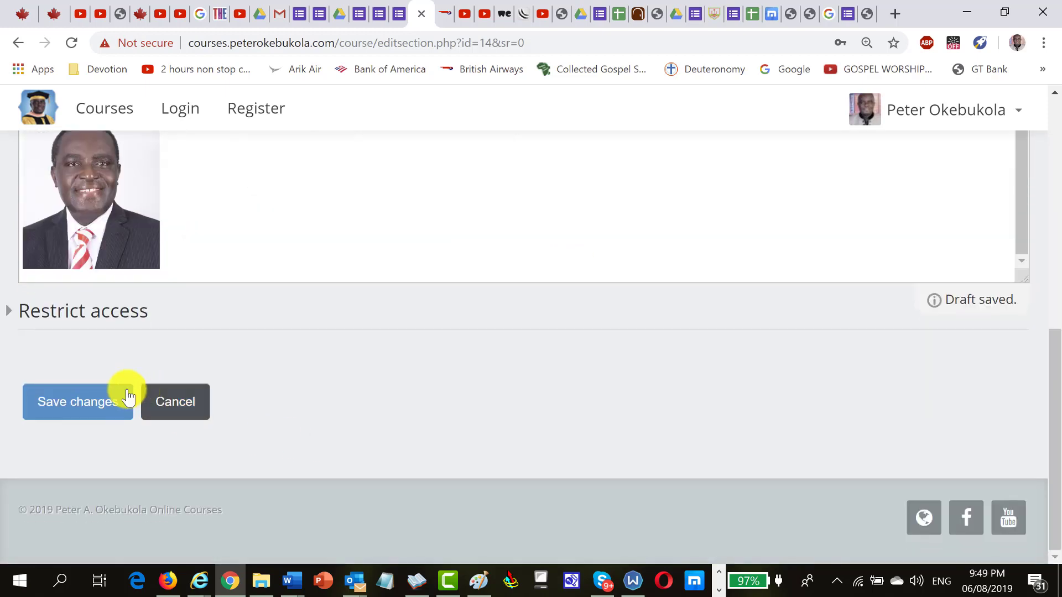
{"action": "left_click", "coordinate": [127, 395]}
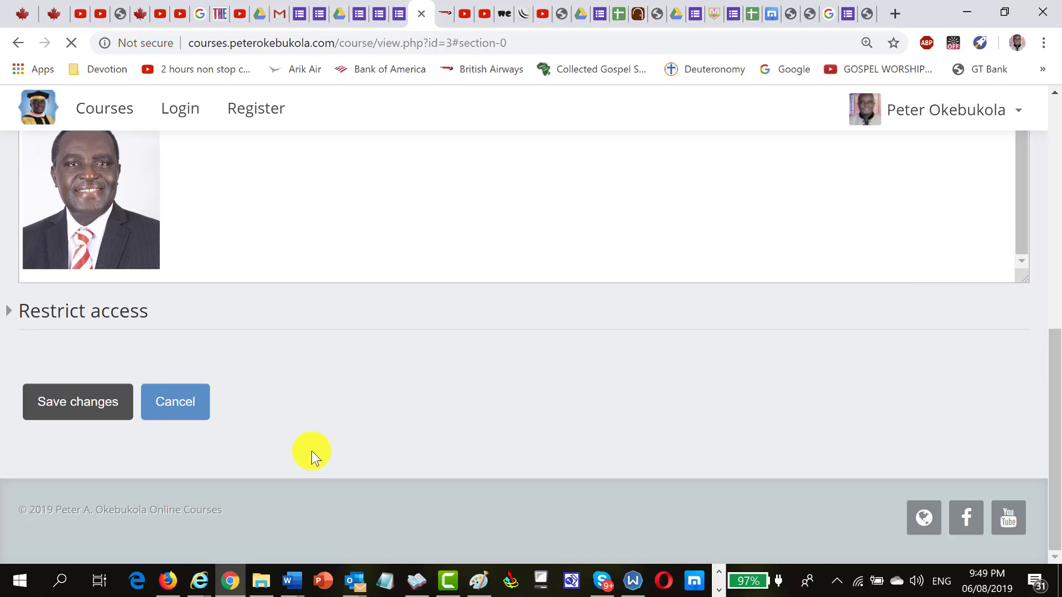
{"action": "scroll", "coordinate": [698, 466], "scroll_direction": "down", "scroll_amount": 3}
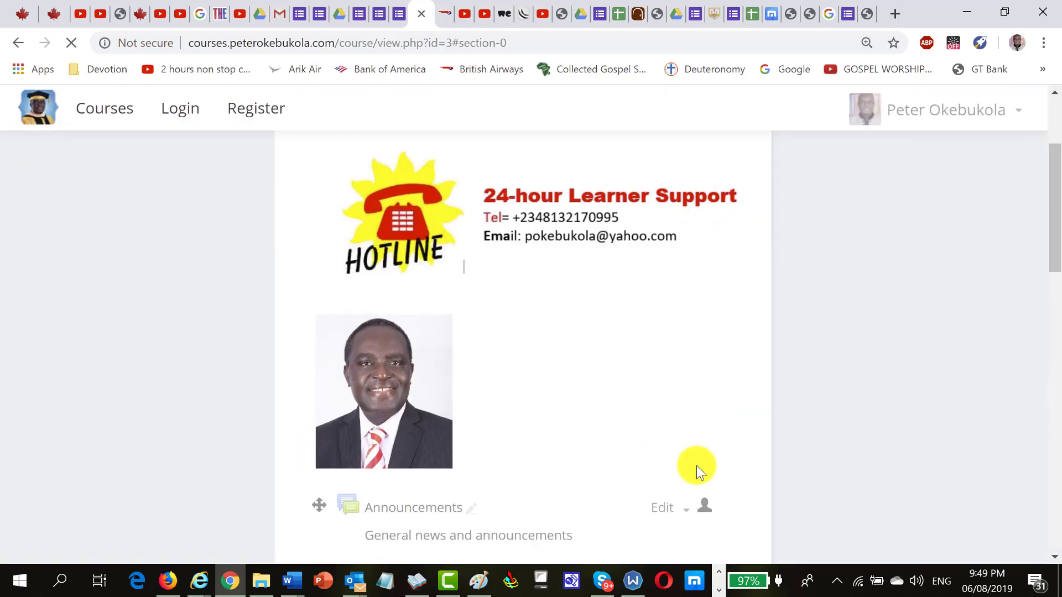
{"action": "scroll", "coordinate": [589, 416], "scroll_direction": "down", "scroll_amount": 1}
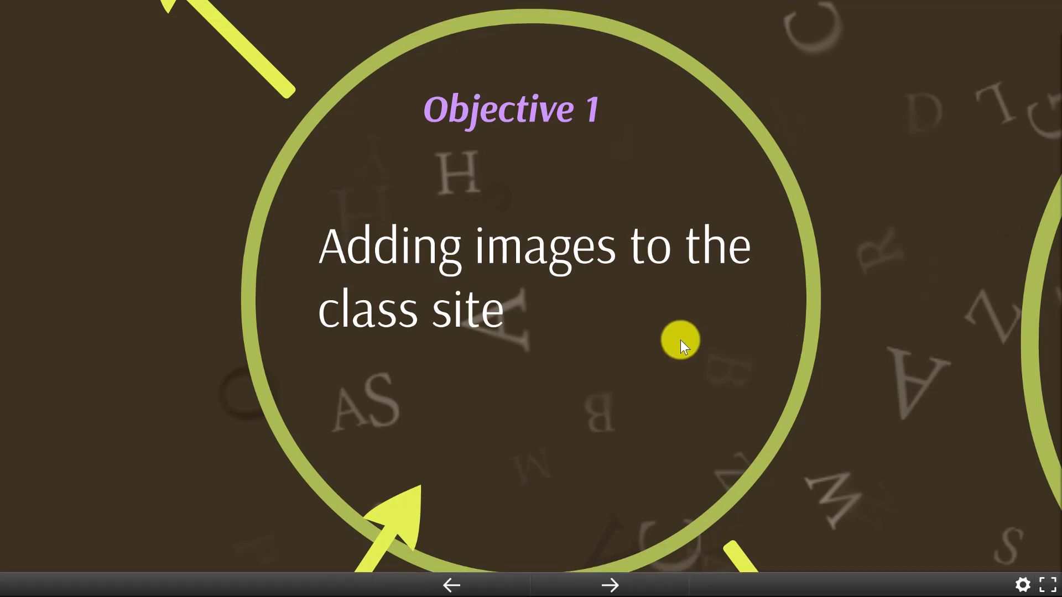
{"action": "key", "text": "Right"}
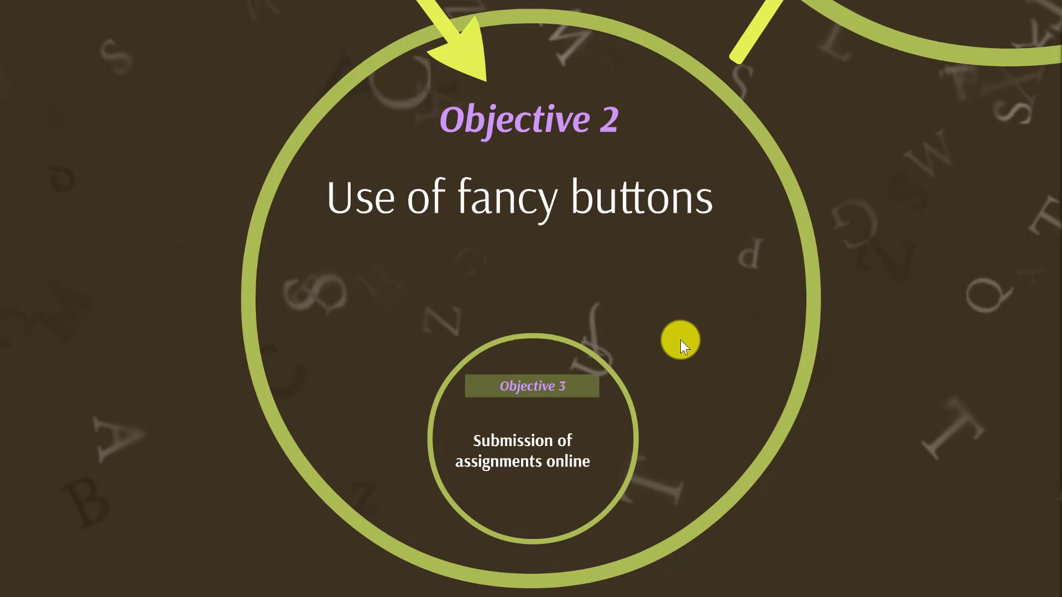
- Examine the example activity buttons under Lesson 1 of the ICT in Doctoral Studies course, and return to the Elearning course
{"action": "key", "text": "alt+Tab"}
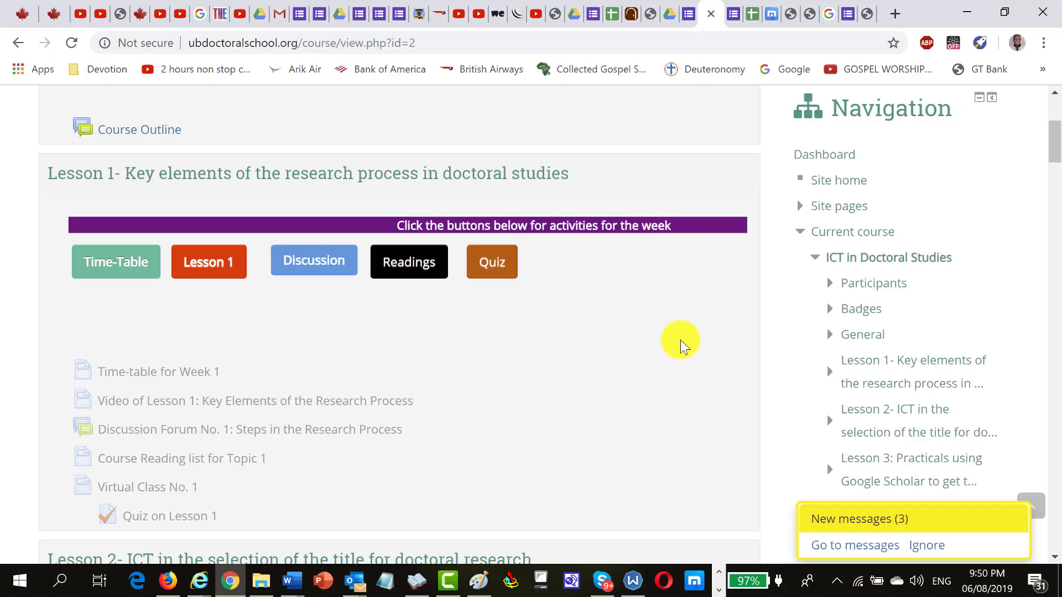
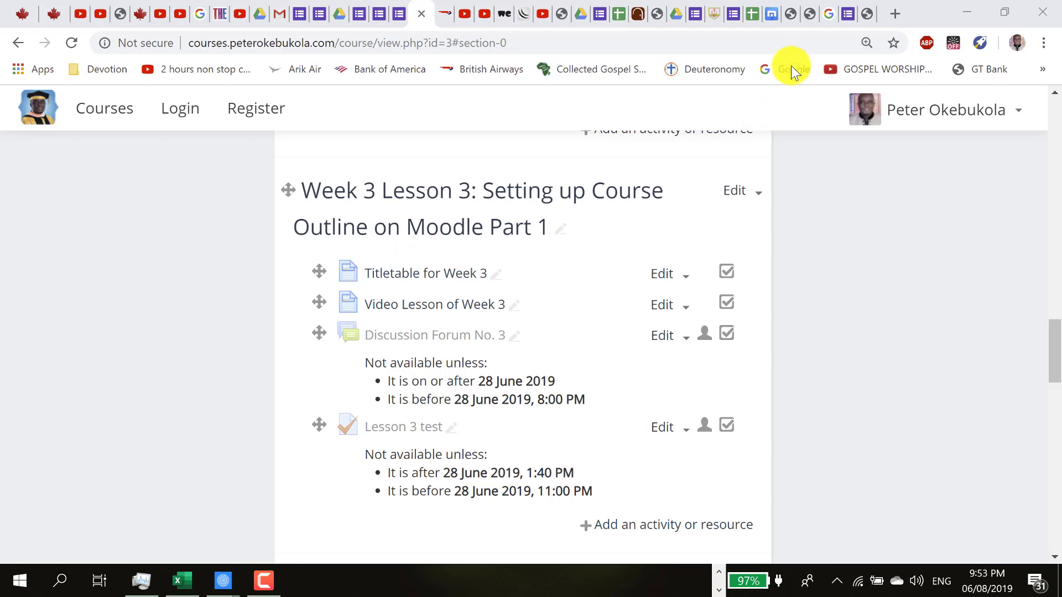
{"action": "left_click", "coordinate": [712, 11]}
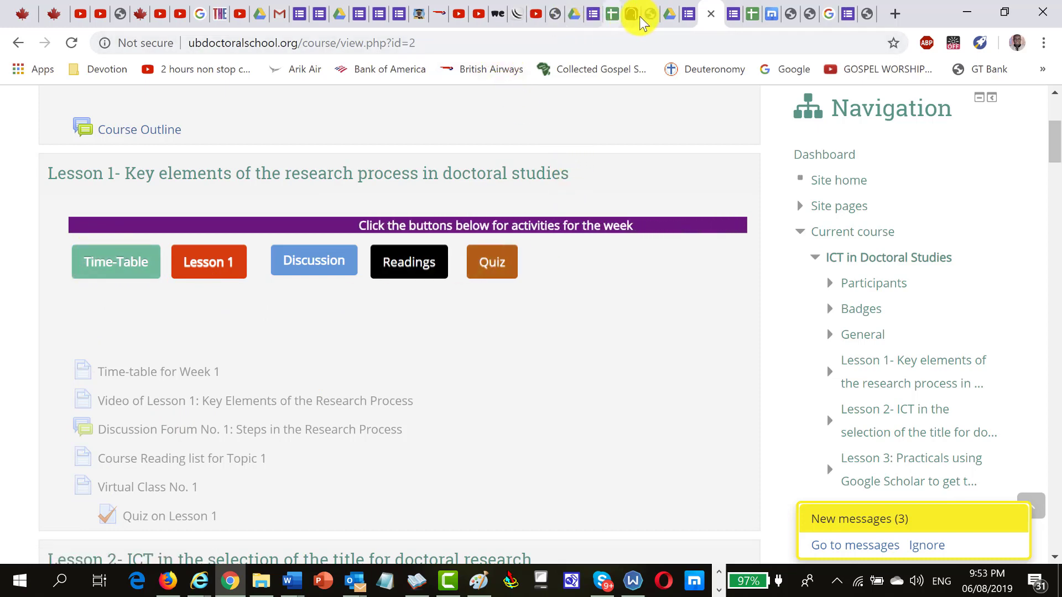
{"action": "left_click", "coordinate": [422, 20]}
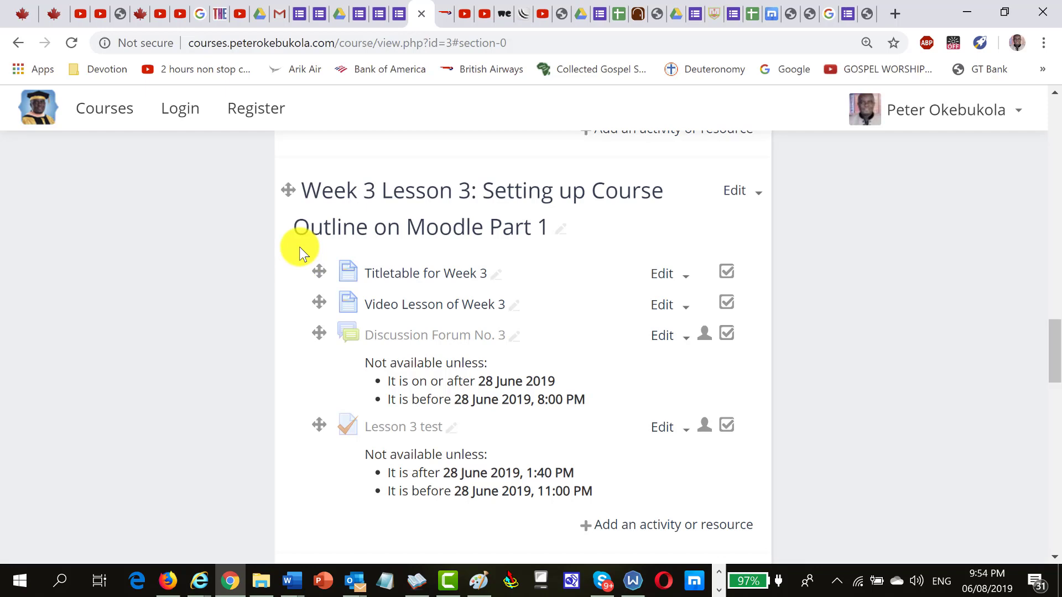
{"action": "left_click", "coordinate": [759, 195]}
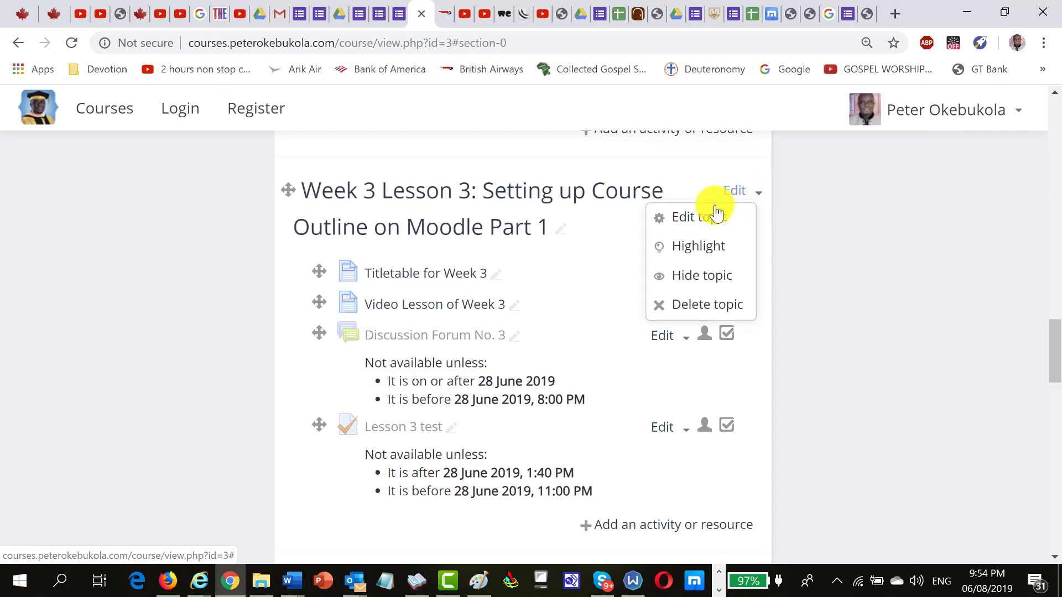
{"action": "left_click", "coordinate": [693, 221]}
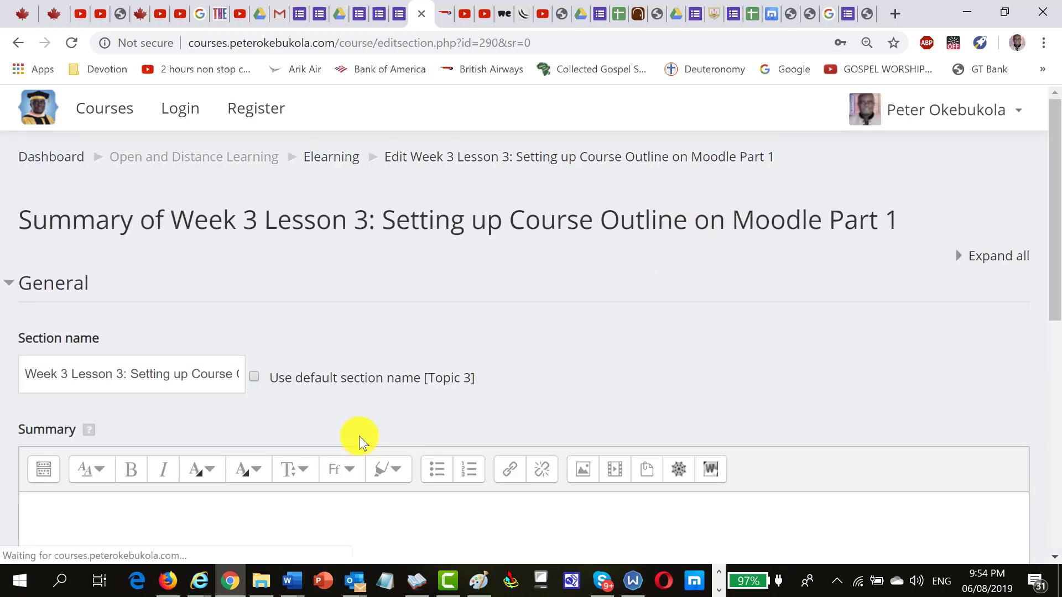
{"action": "scroll", "coordinate": [363, 430], "scroll_direction": "down", "scroll_amount": 3}
{"action": "scroll", "coordinate": [363, 430], "scroll_direction": "down", "scroll_amount": 7}
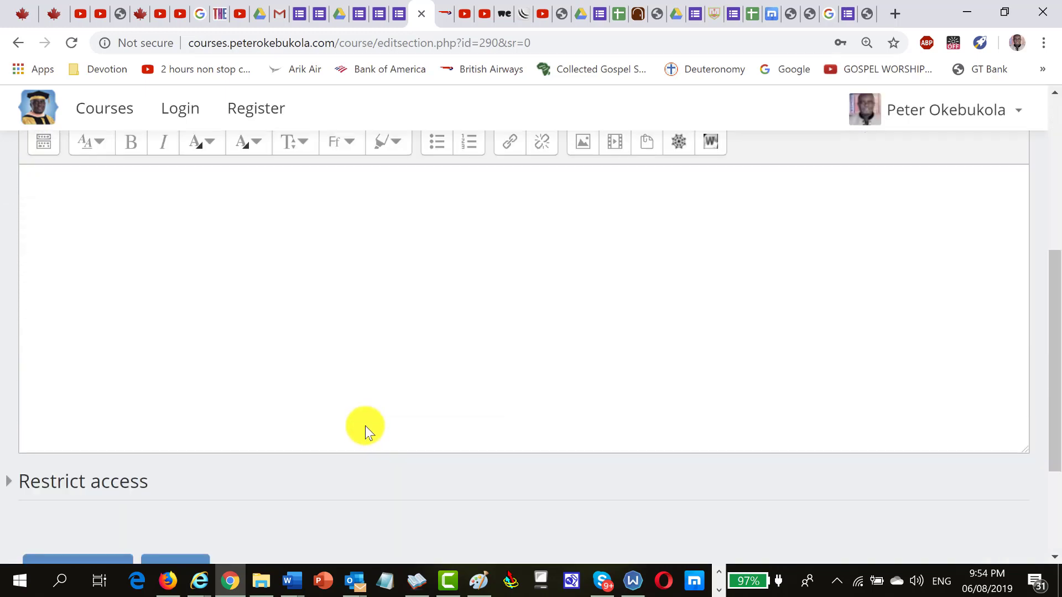
{"action": "scroll", "coordinate": [366, 424], "scroll_direction": "up", "scroll_amount": 5}
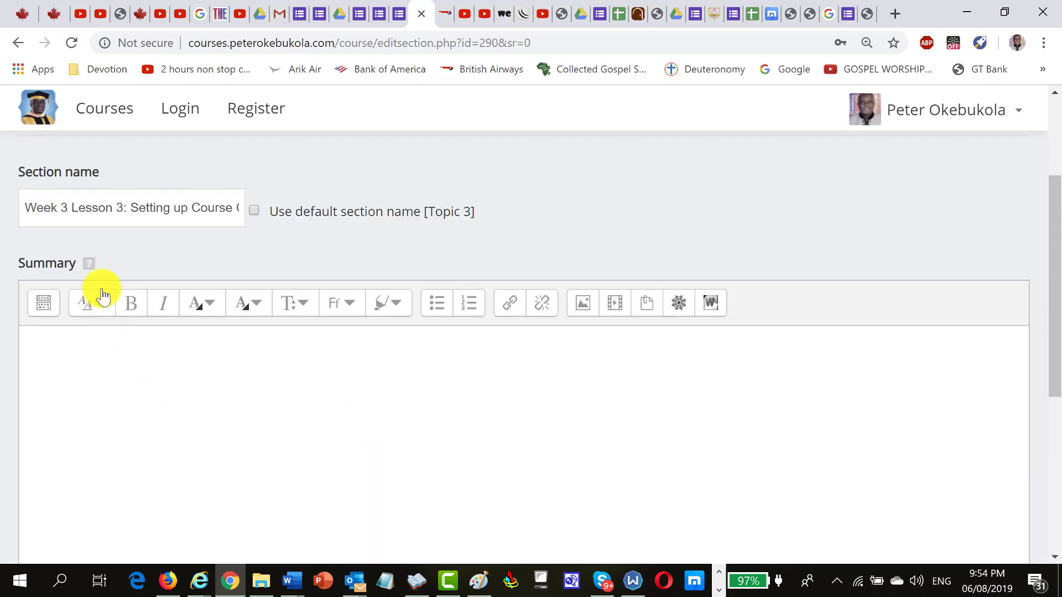
{"action": "left_click", "coordinate": [83, 353]}
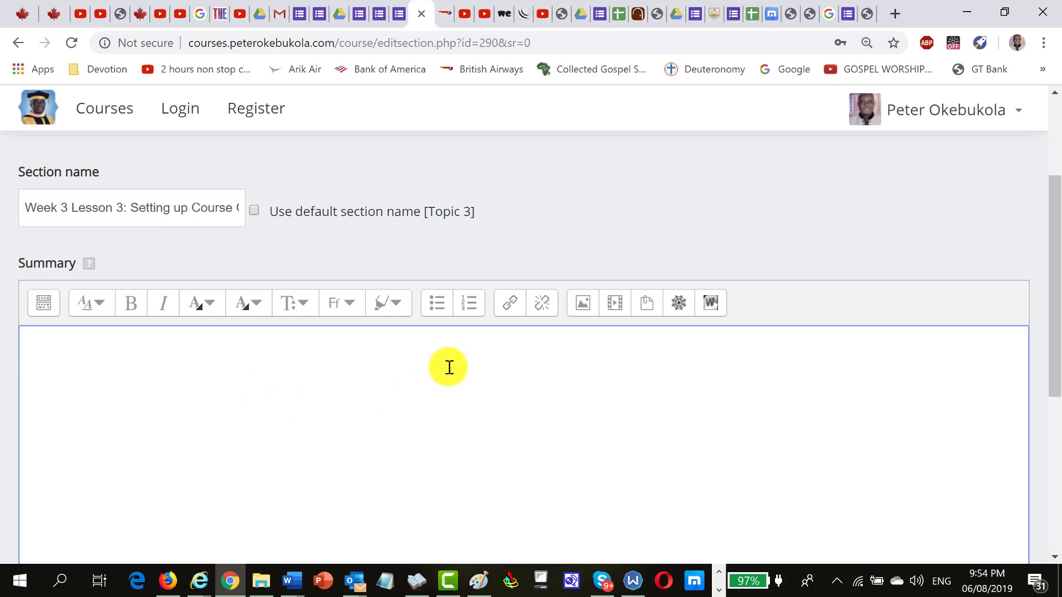
{"action": "left_click", "coordinate": [679, 304]}
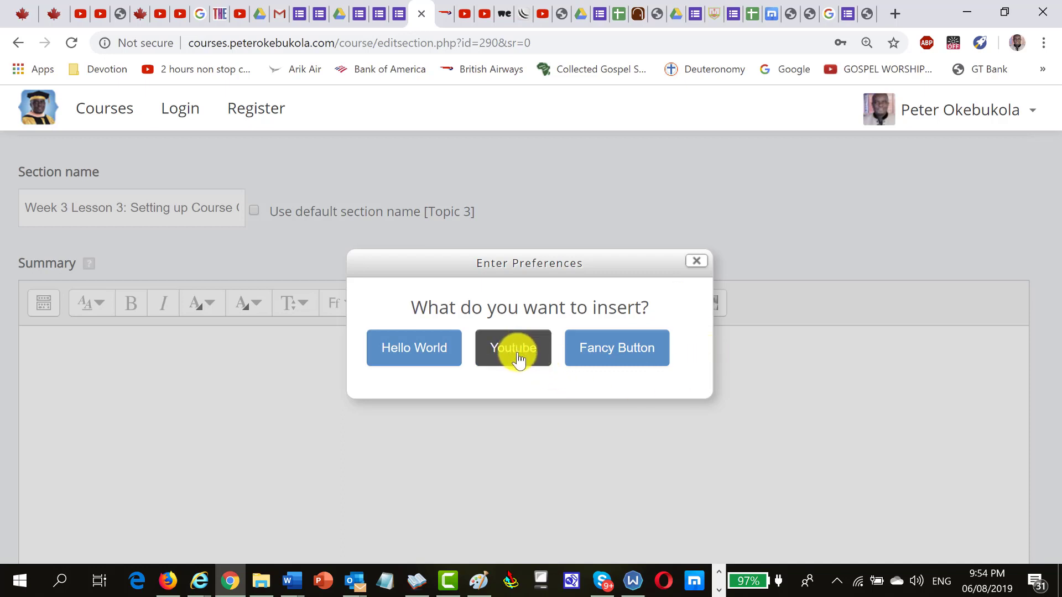
{"action": "left_click", "coordinate": [597, 348]}
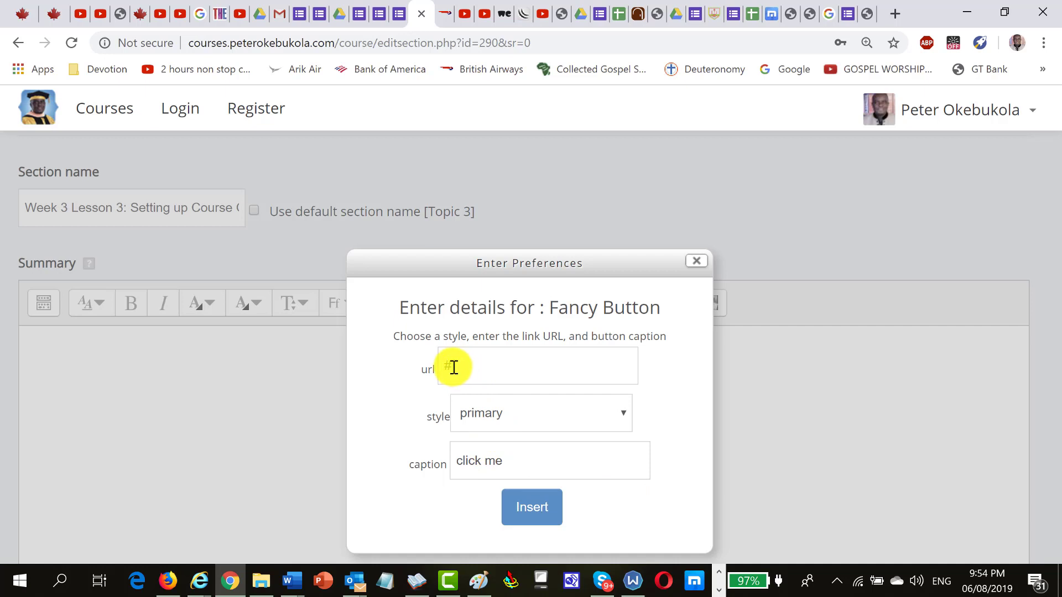
{"action": "left_click", "coordinate": [694, 264]}
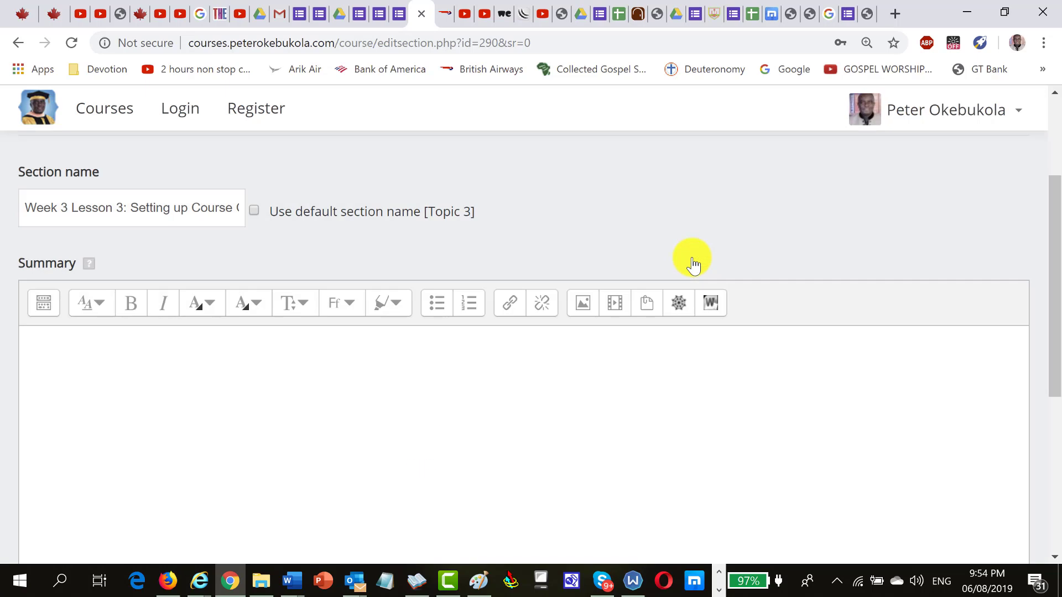
{"action": "scroll", "coordinate": [367, 419], "scroll_direction": "up", "scroll_amount": 3}
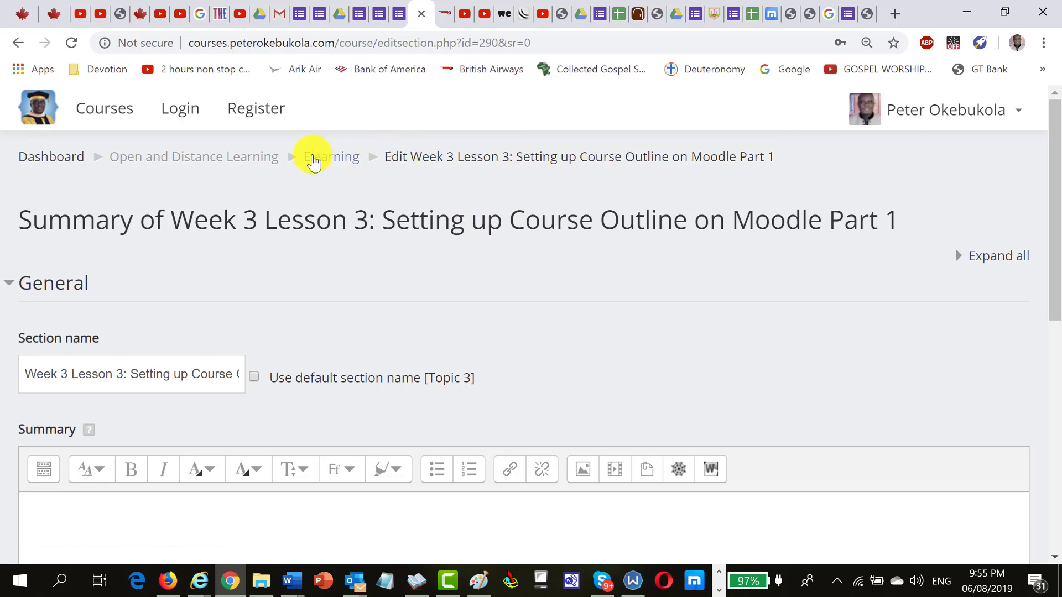
{"action": "left_click", "coordinate": [311, 160]}
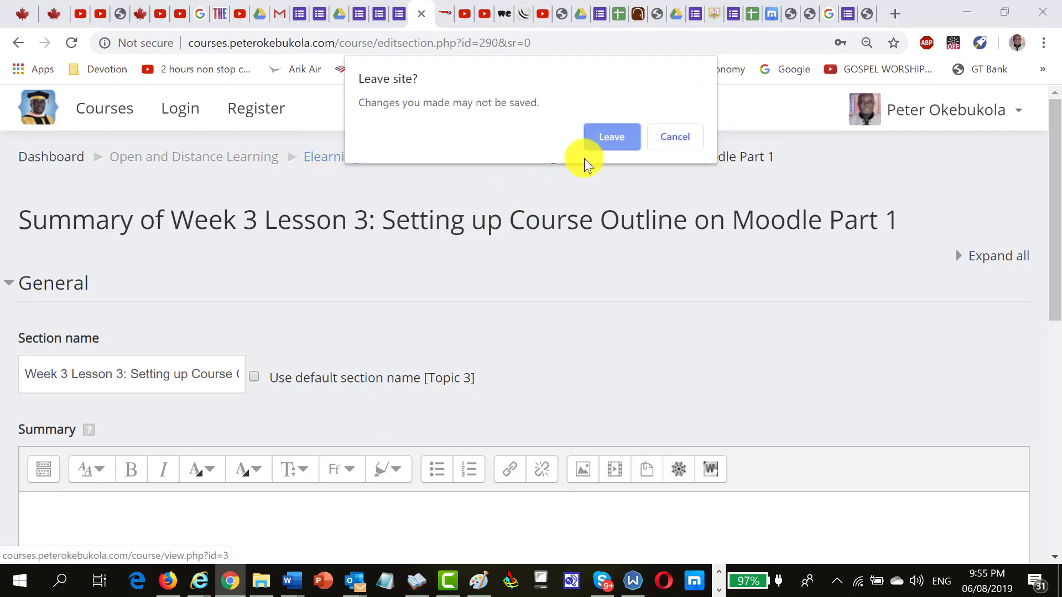
{"action": "left_click", "coordinate": [591, 137]}
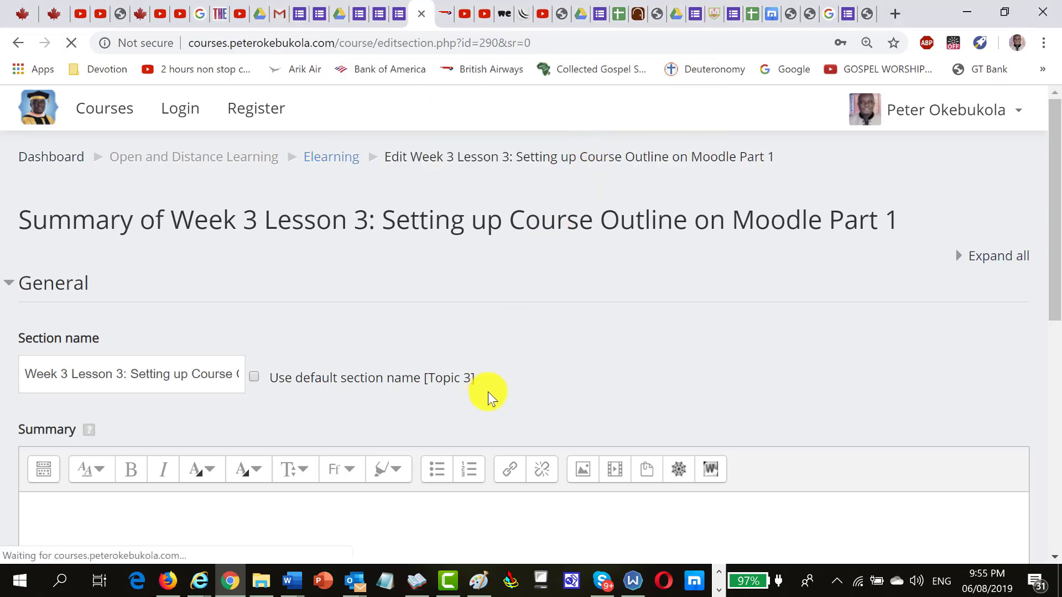
- Copy the link address of the "Titletable for Week 3" page in the Week 3 Lesson 3 section
{"action": "scroll", "coordinate": [487, 437], "scroll_direction": "down", "scroll_amount": 12}
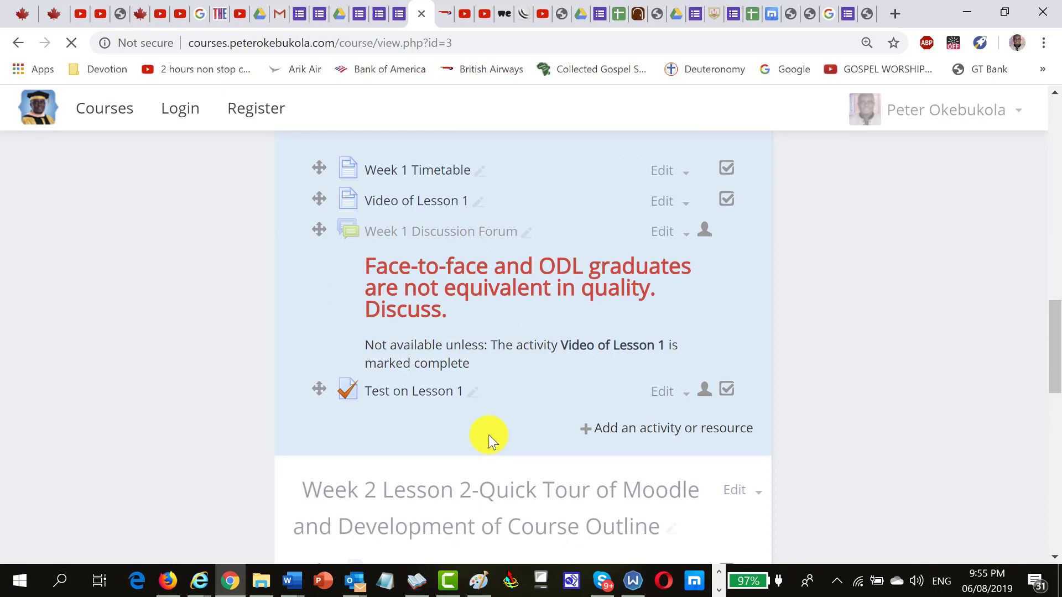
{"action": "scroll", "coordinate": [489, 440], "scroll_direction": "down", "scroll_amount": 4}
{"action": "scroll", "coordinate": [489, 436], "scroll_direction": "down", "scroll_amount": 4}
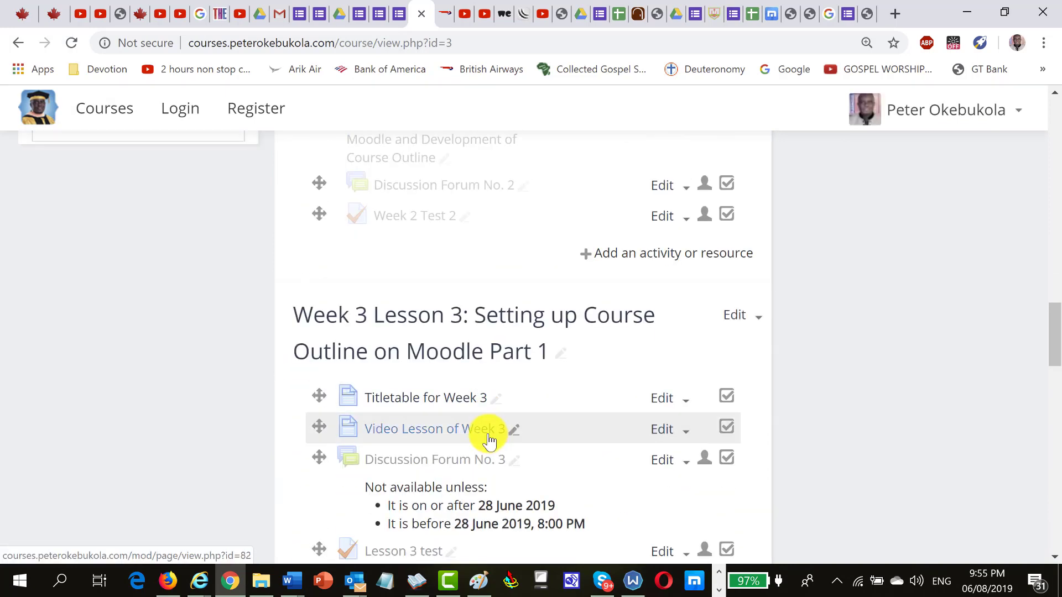
{"action": "right_click", "coordinate": [411, 403]}
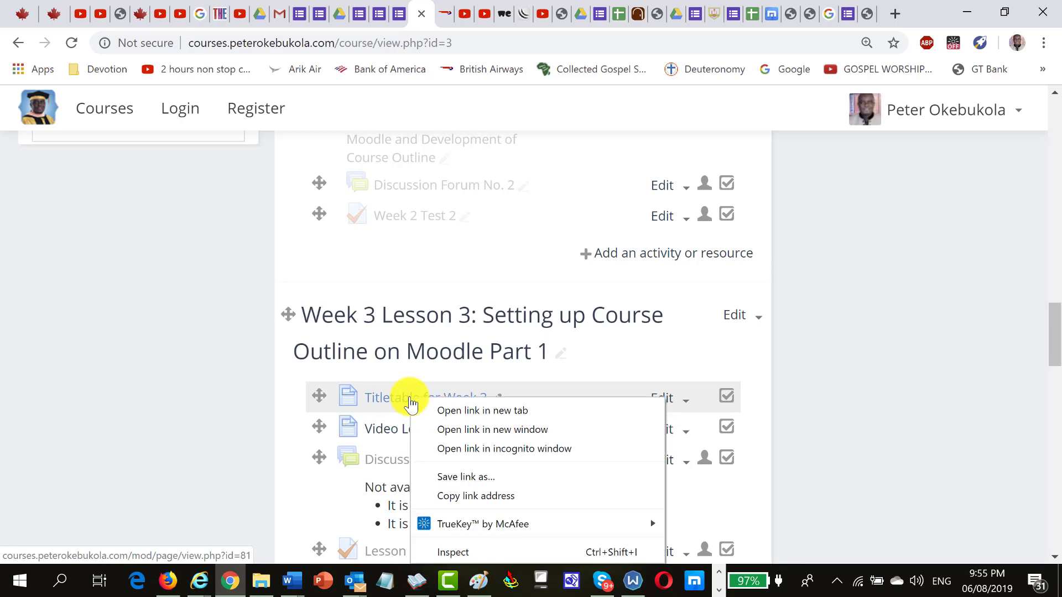
{"action": "left_click", "coordinate": [468, 498]}
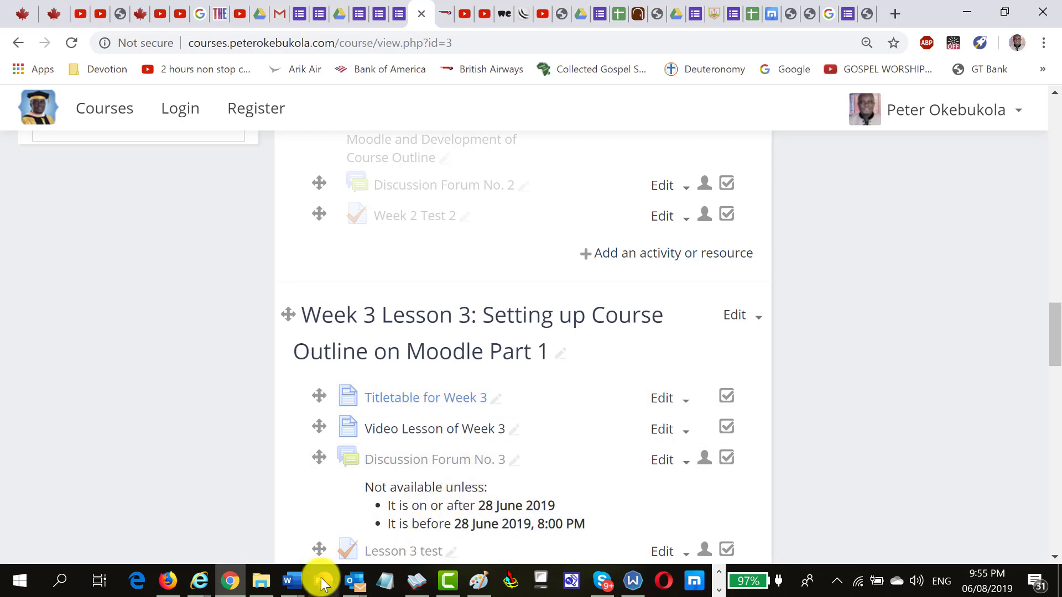
- Switch to Word and create a new blank document
{"action": "mouse_move", "coordinate": [294, 582]}
{"action": "left_click", "coordinate": [283, 550]}
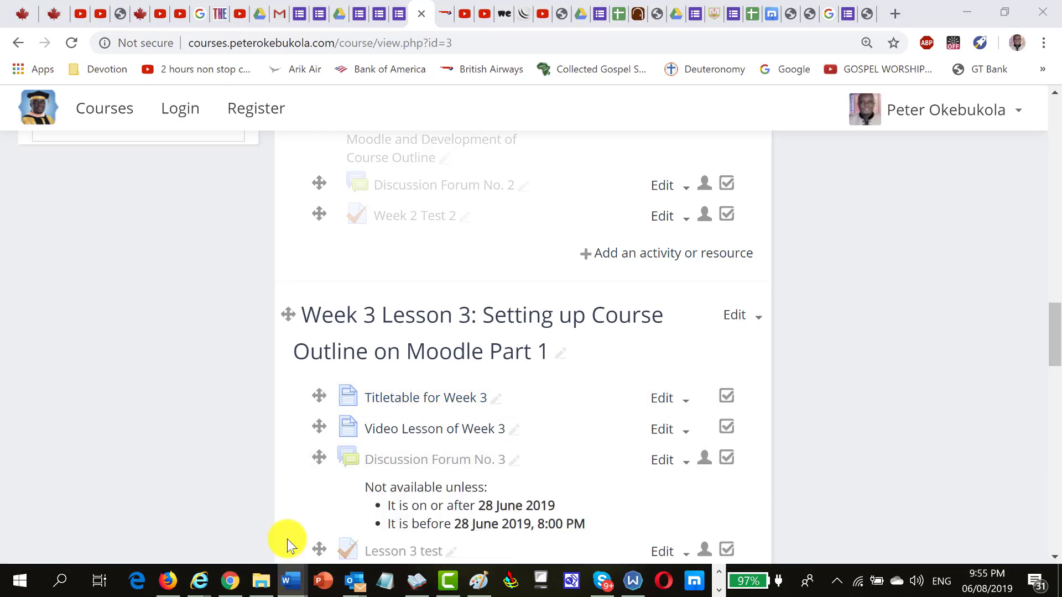
{"action": "key", "text": "ctrl+n"}
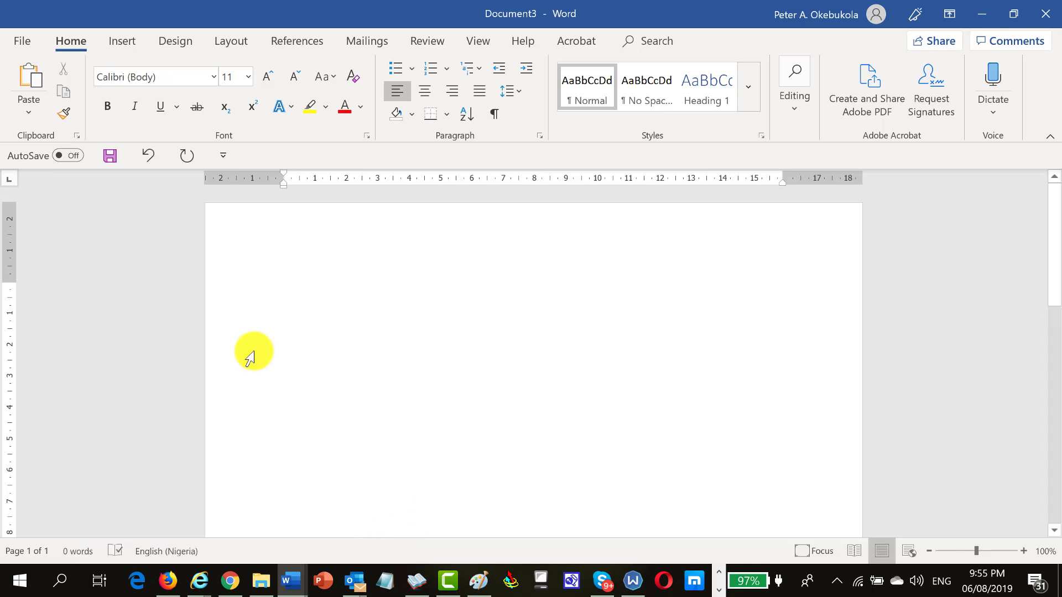
- Insert a table with 2 columns and 5 rows into the blank document
{"action": "left_click", "coordinate": [120, 41]}
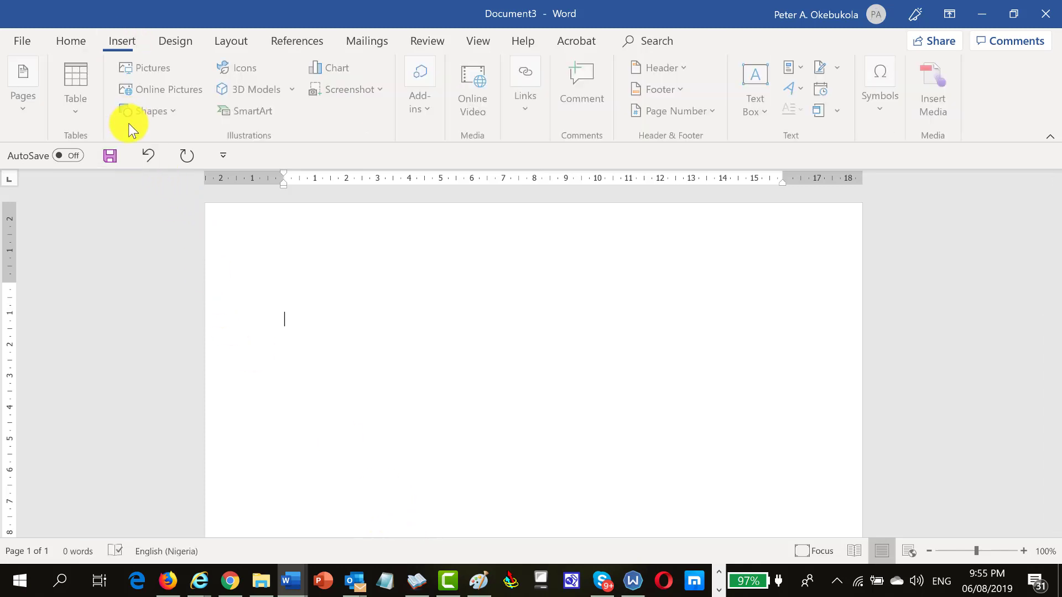
{"action": "left_click", "coordinate": [84, 109]}
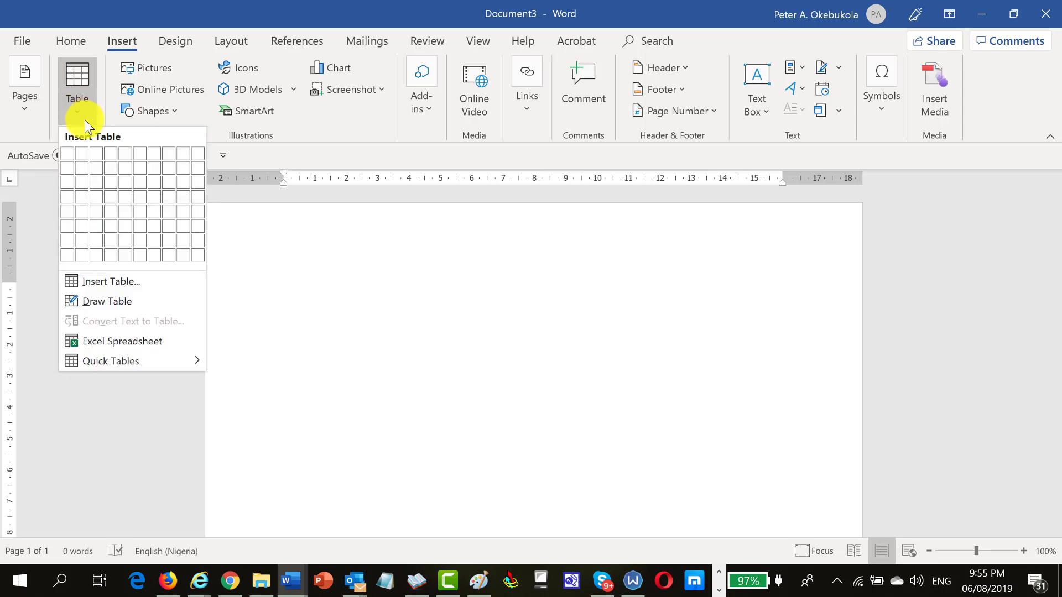
{"action": "left_click", "coordinate": [107, 283]}
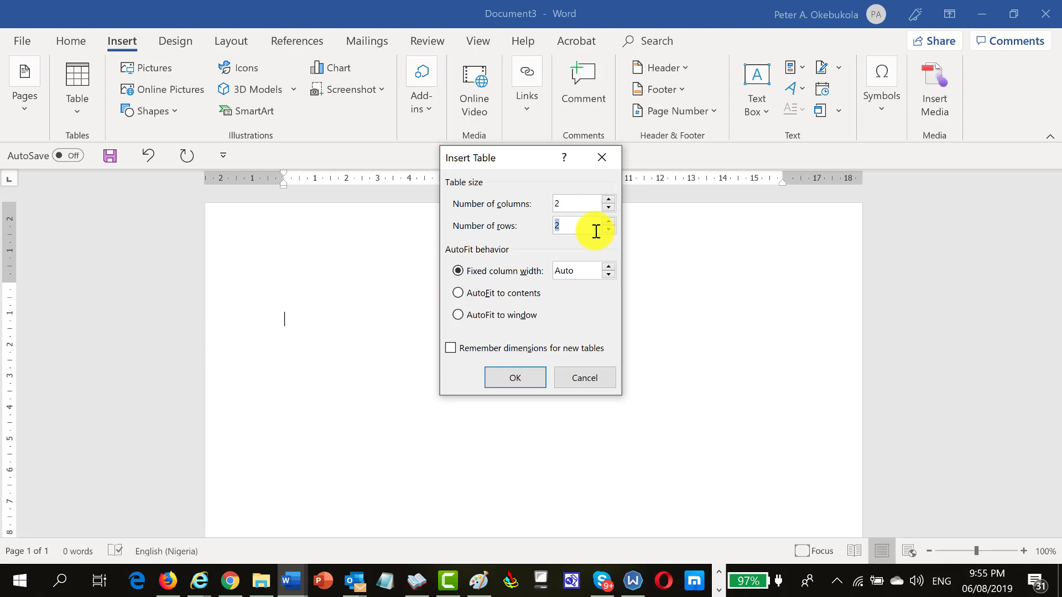
{"action": "type", "text": "5"}
{"action": "key", "text": "Return"}
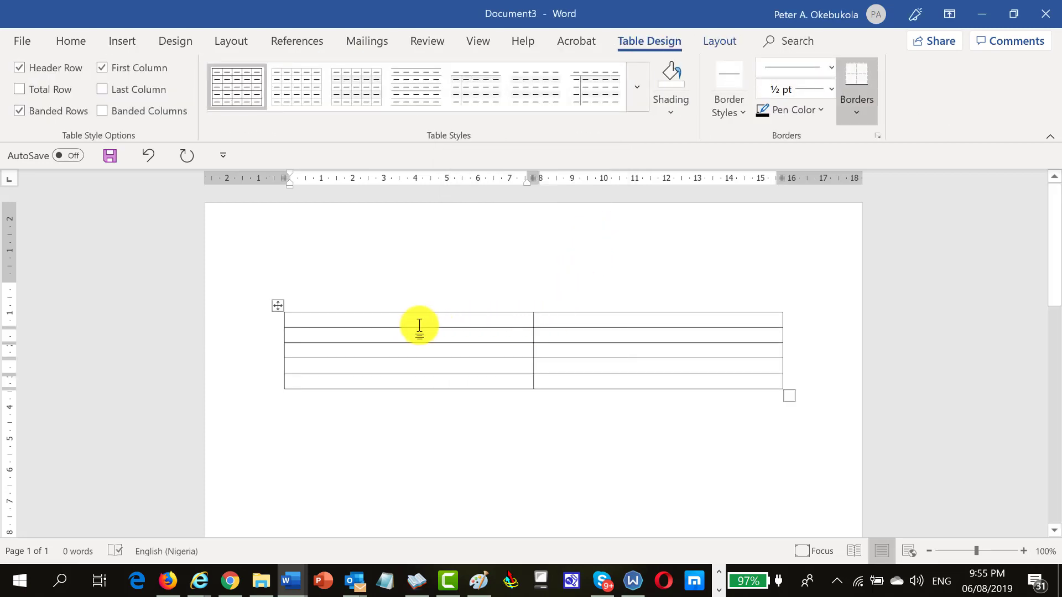
- Enter "Timetable" in the table's first cell and insert a new row above it
{"action": "type", "text": "Timetable"}
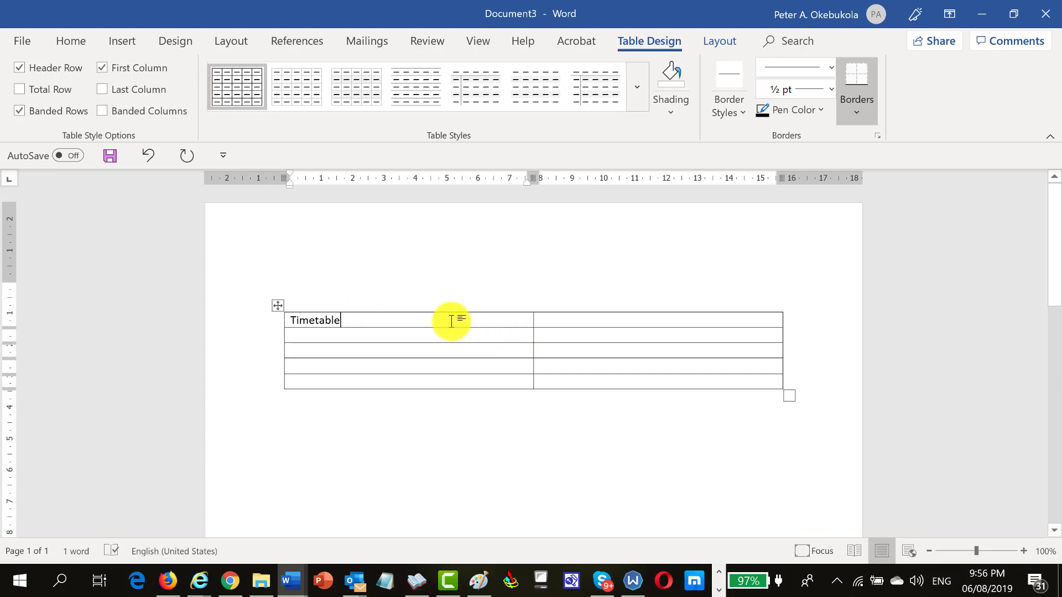
{"action": "right_click", "coordinate": [412, 317]}
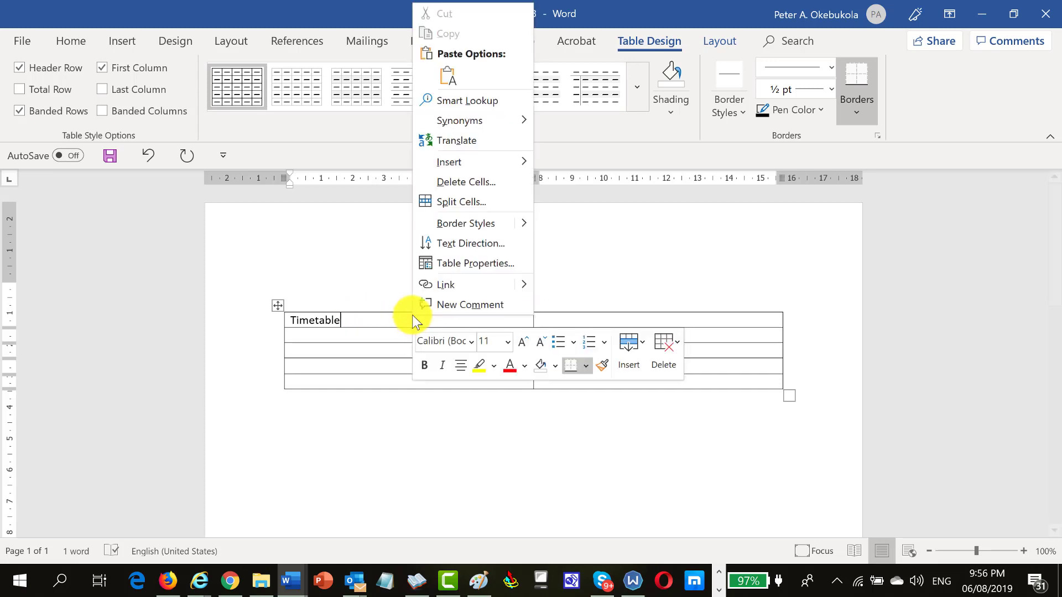
{"action": "mouse_move", "coordinate": [466, 165]}
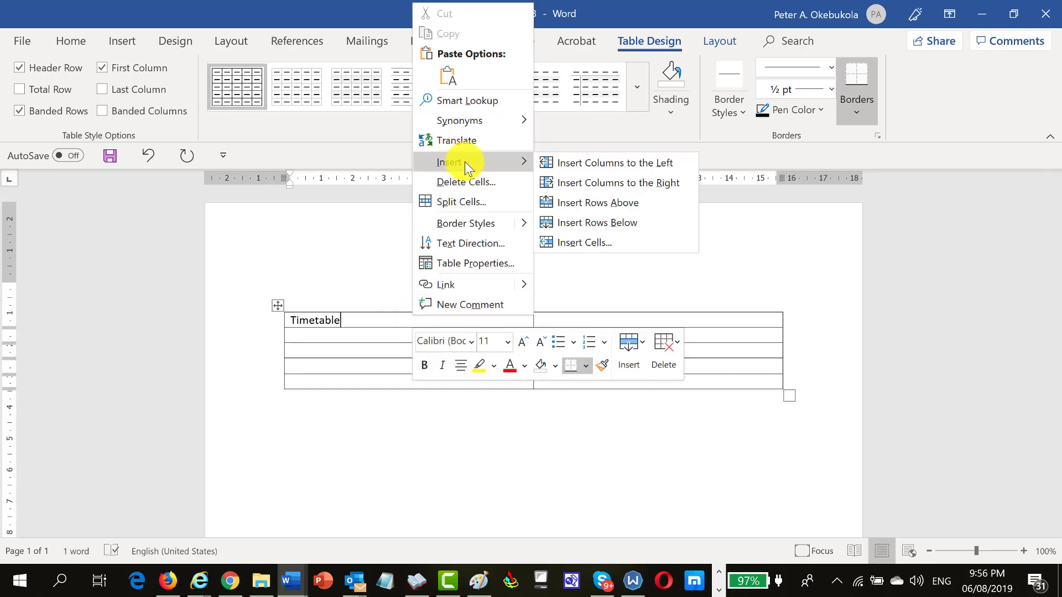
{"action": "left_click", "coordinate": [576, 202]}
- Label the new first row's columns "Activity" and "Link address"
{"action": "key", "text": "Left"}
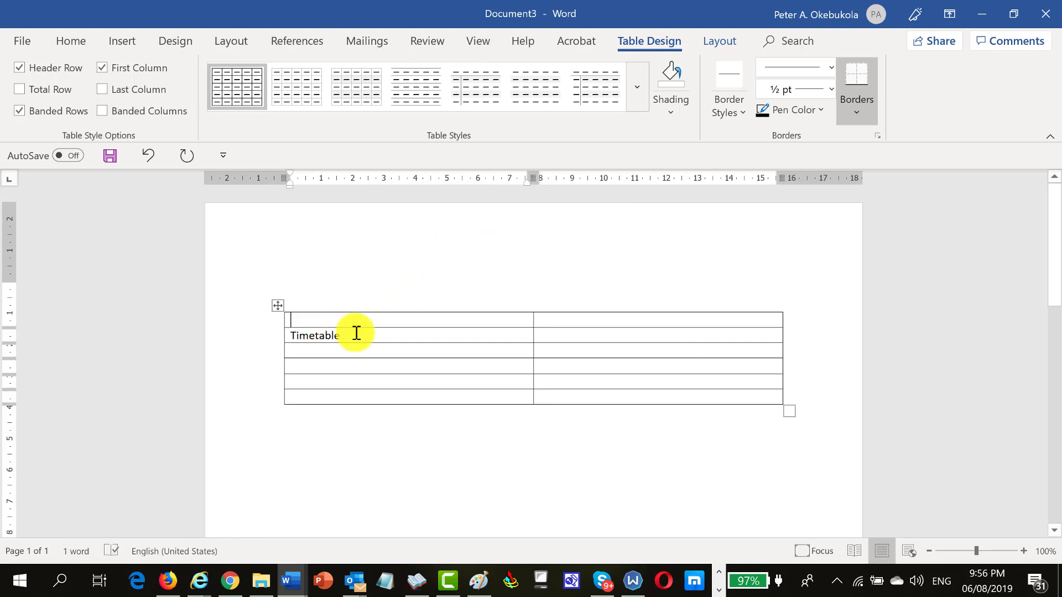
{"action": "type", "text": "Acti"}
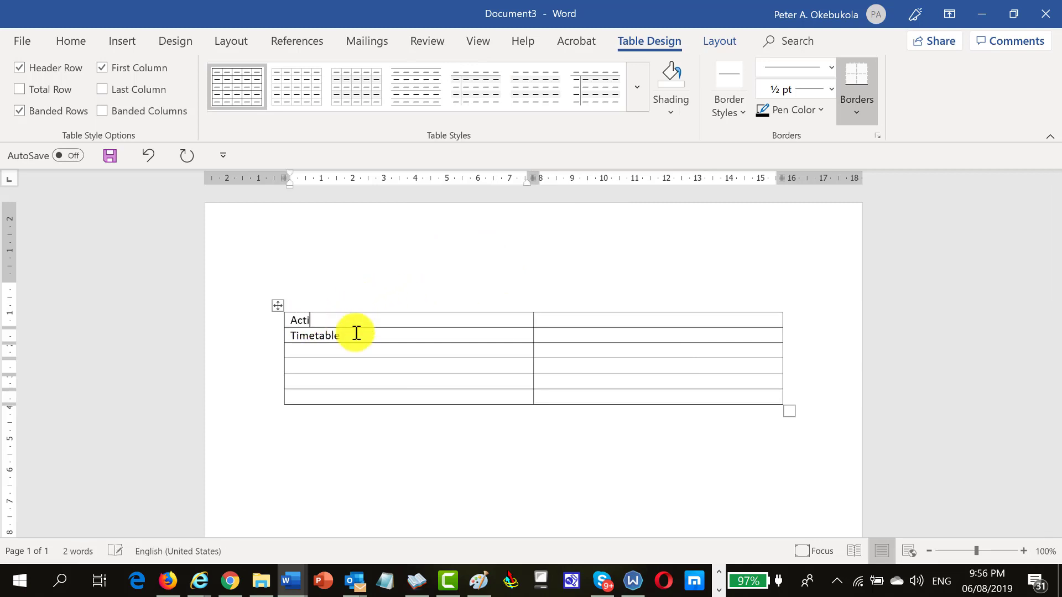
{"action": "type", "text": "vity"}
{"action": "key", "text": "Tab"}
{"action": "type", "text": "Link add"}
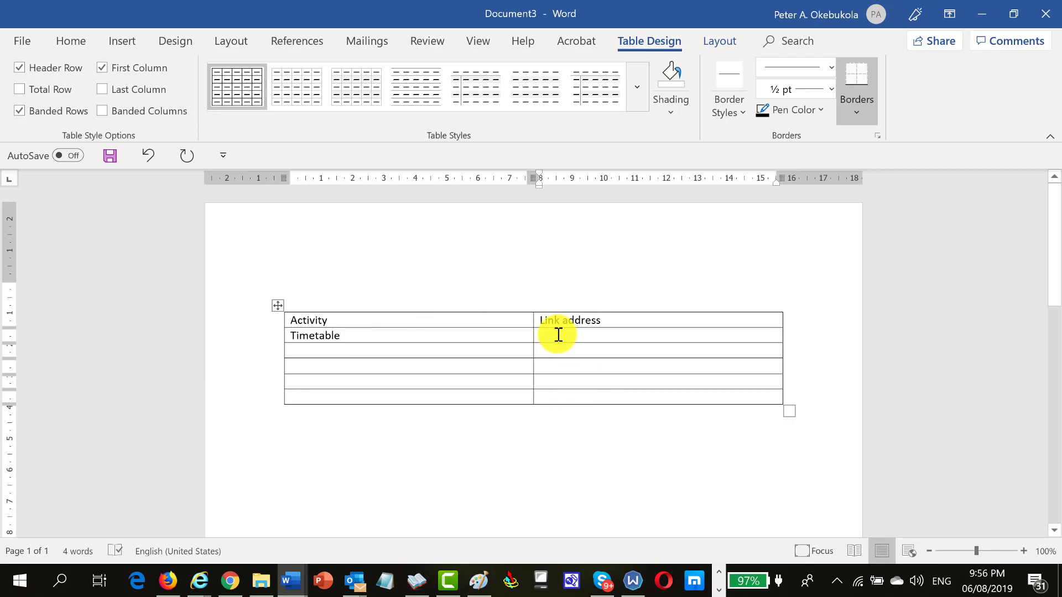
- Copy the link address of "Titletable for Week 3" from the Moodle course in Chrome and paste it beside Timetable in the Word table
{"action": "key", "text": "alt+Tab"}
{"action": "key", "text": "alt+Tab"}
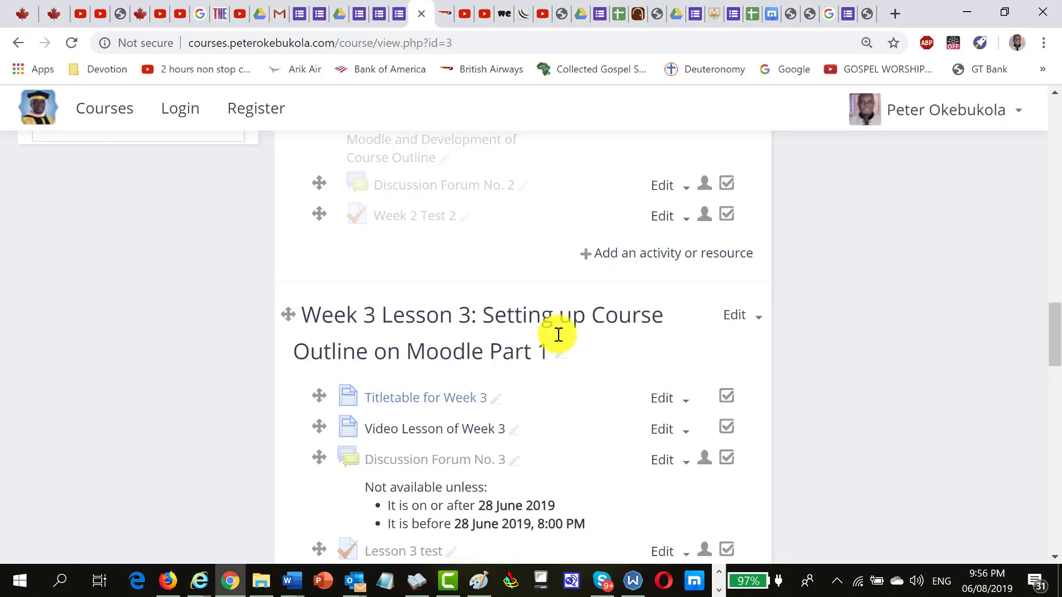
{"action": "right_click", "coordinate": [427, 402]}
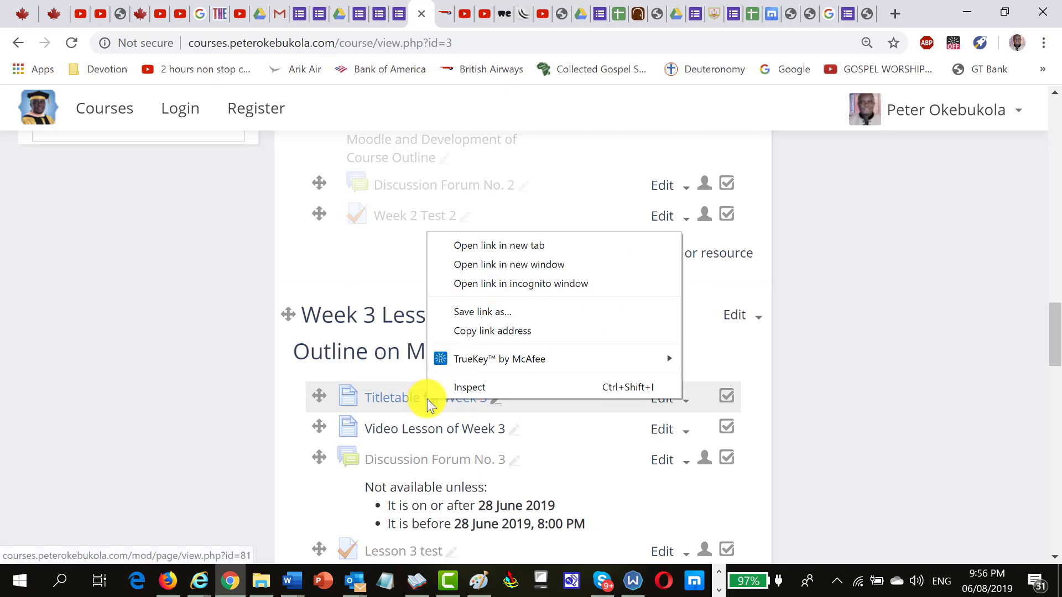
{"action": "left_click", "coordinate": [464, 331]}
{"action": "key", "text": "alt+Tab"}
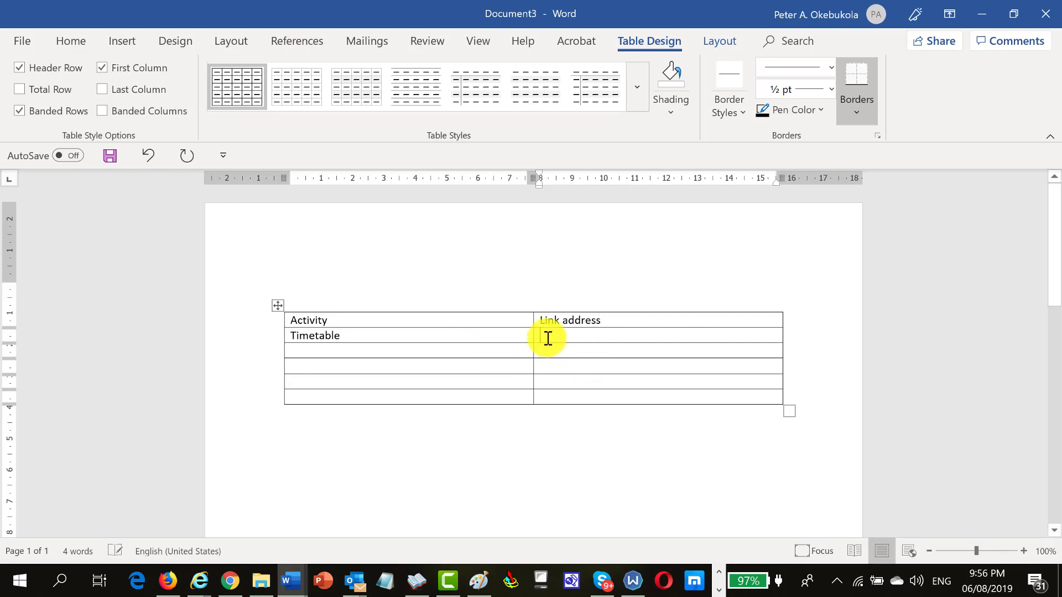
{"action": "key", "text": "ctrl+v"}
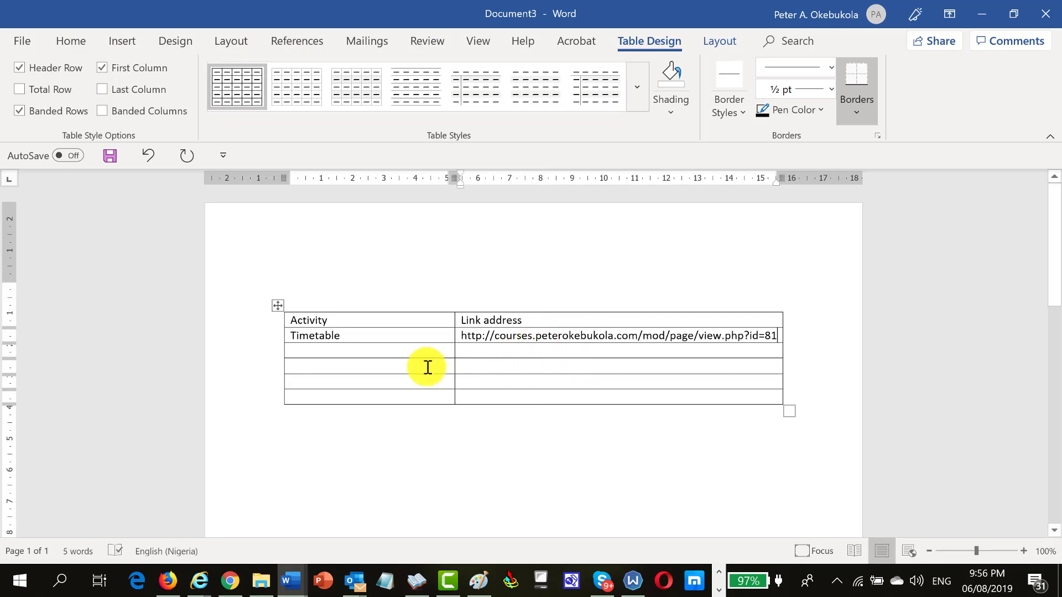
- Enter "Video lesson" as the activity in the row below Timetable, checking the activity name on the Moodle course page
{"action": "left_click", "coordinate": [363, 350]}
{"action": "key", "text": "alt+Tab"}
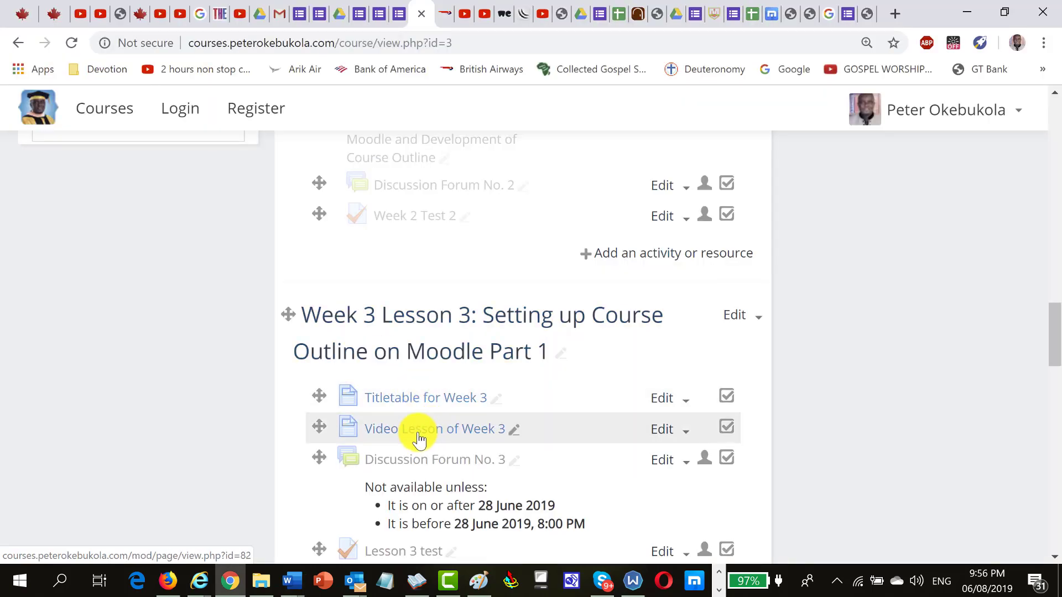
{"action": "key", "text": "alt+Tab"}
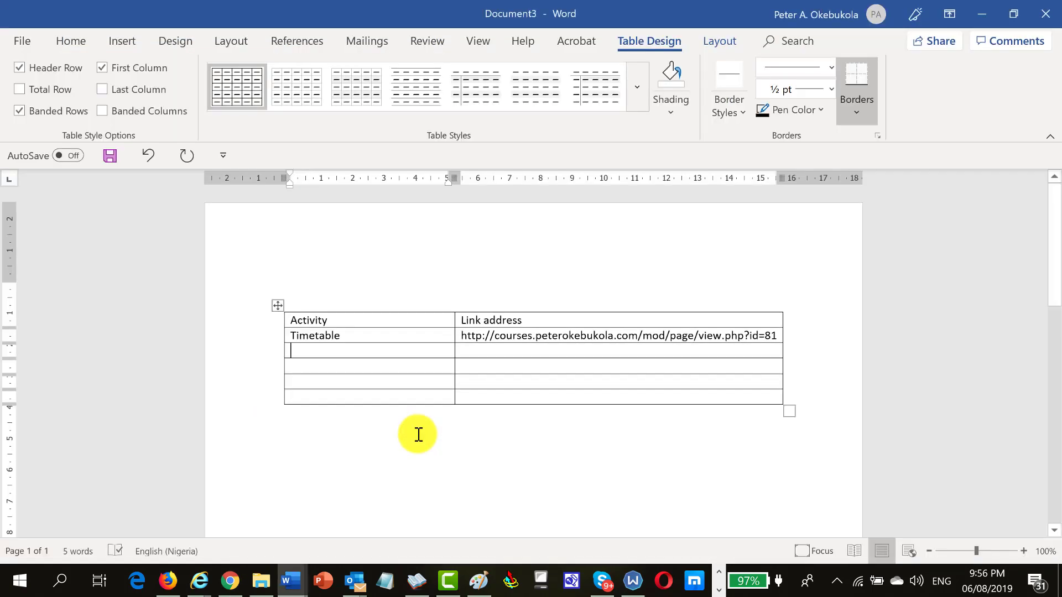
{"action": "type", "text": "Video le"}
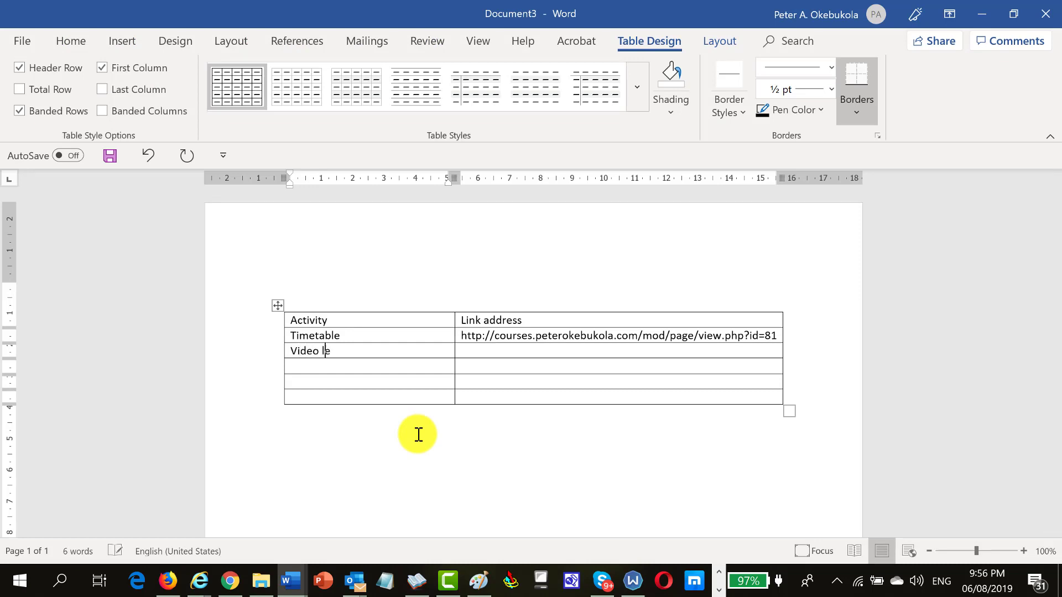
{"action": "type", "text": "sson"}
{"action": "key", "text": "Tab"}
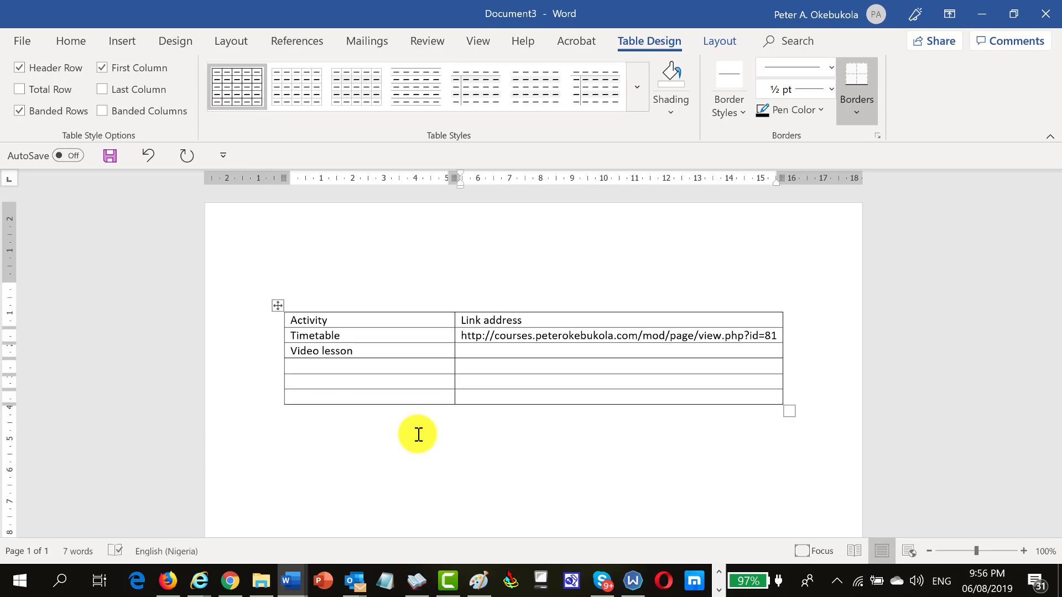
- Copy the link address of "Video Lesson of Week 3" from Moodle in Chrome and paste it beside Video lesson in the Word table
{"action": "key", "text": "alt+Tab"}
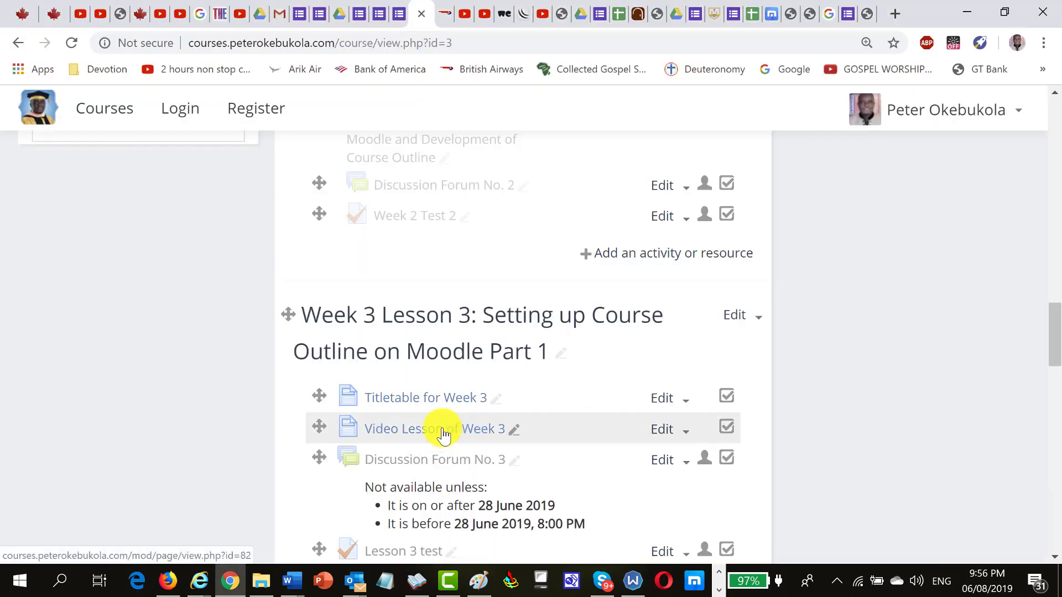
{"action": "right_click", "coordinate": [445, 435]}
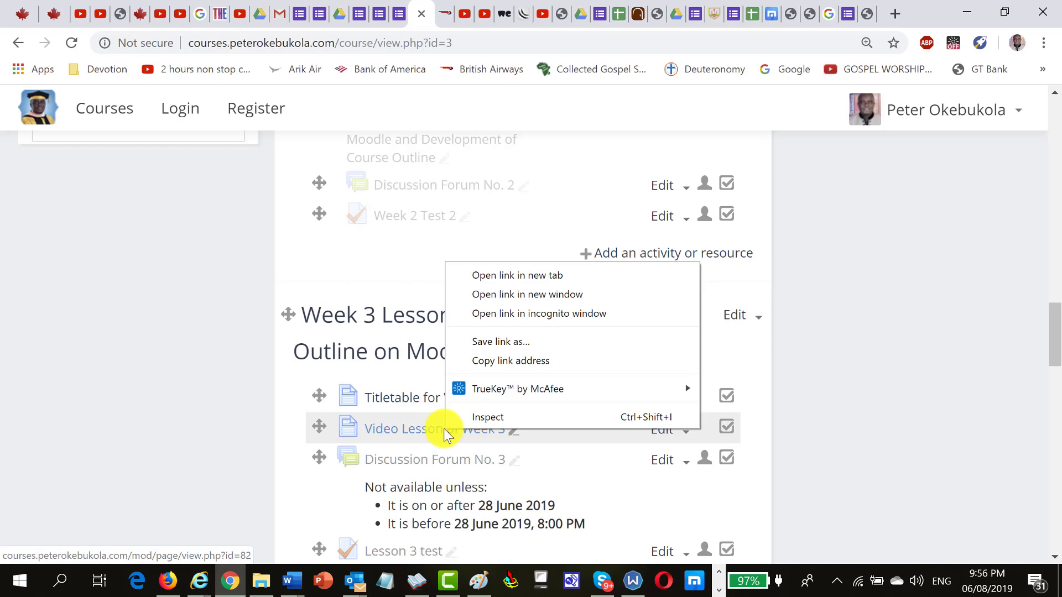
{"action": "left_click", "coordinate": [496, 361]}
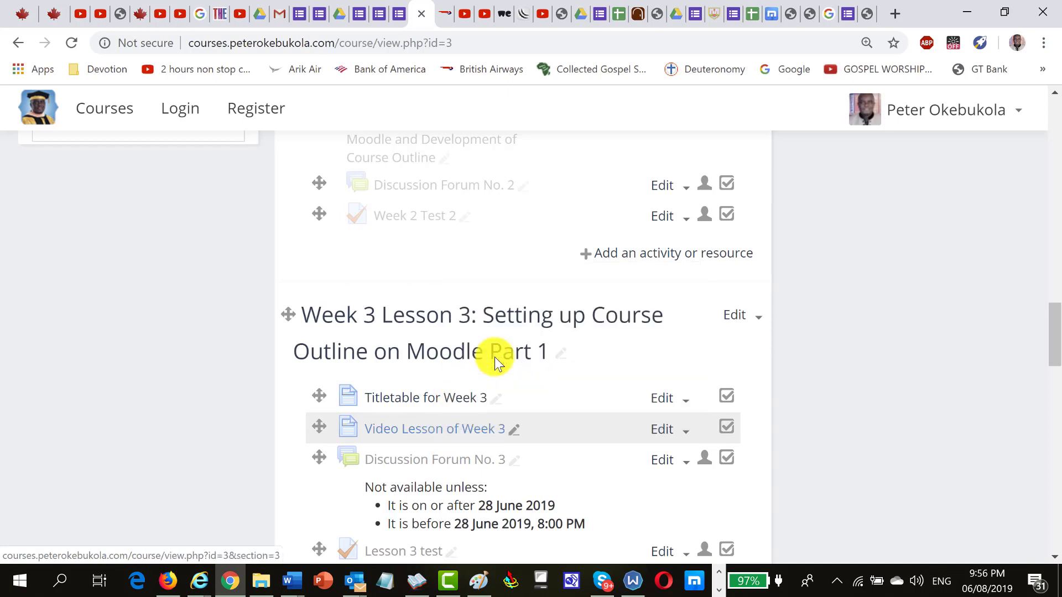
{"action": "key", "text": "alt+Tab"}
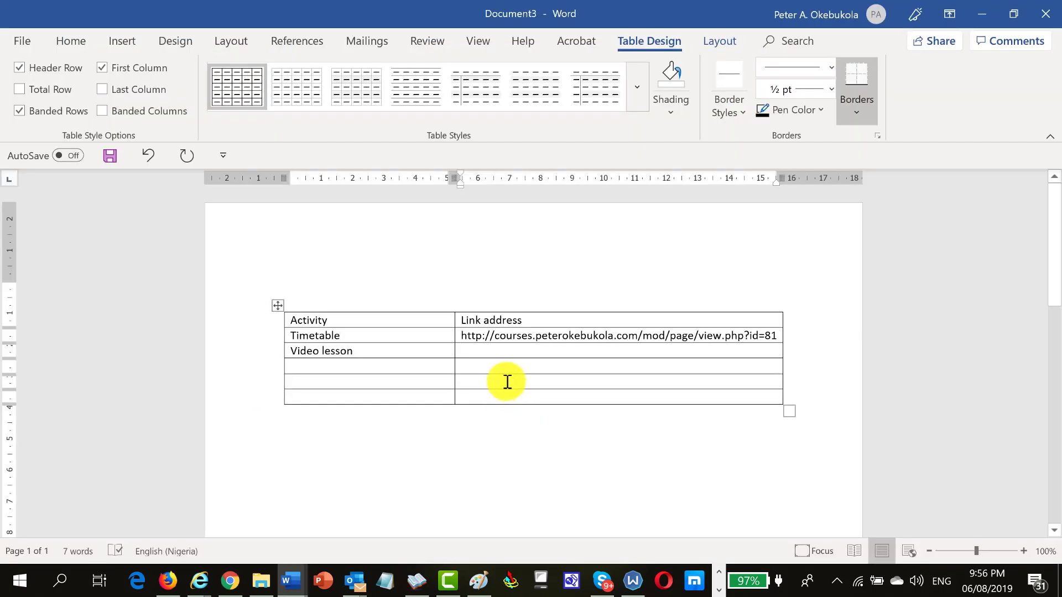
{"action": "key", "text": "ctrl+v"}
- Ready the row below Video lesson, copy the link address of "Discussion Forum No. 3" from Moodle in Chrome, and return to Word
{"action": "left_click", "coordinate": [349, 367]}
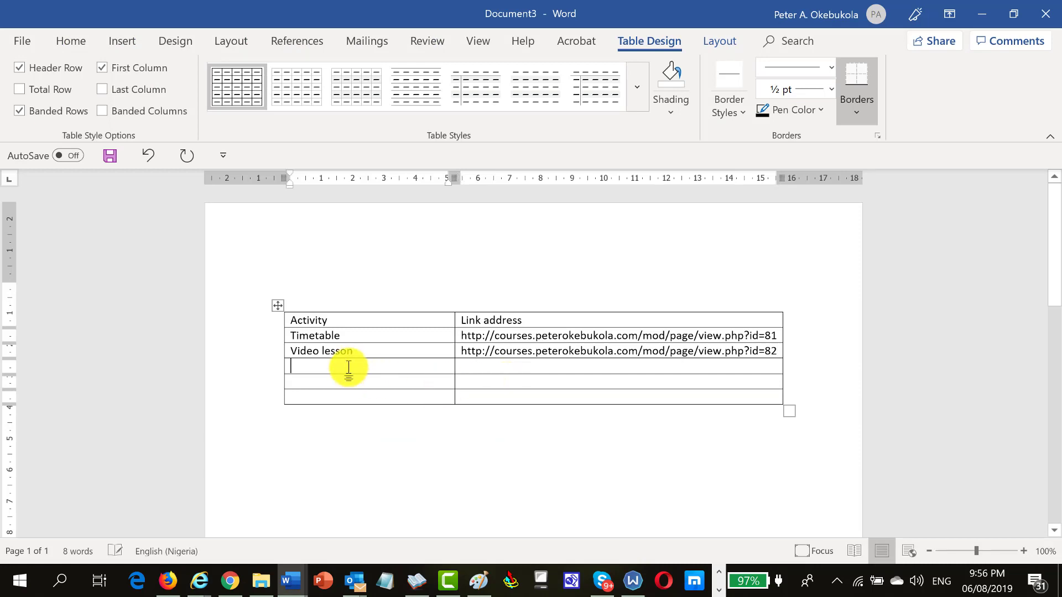
{"action": "key", "text": "alt+Tab"}
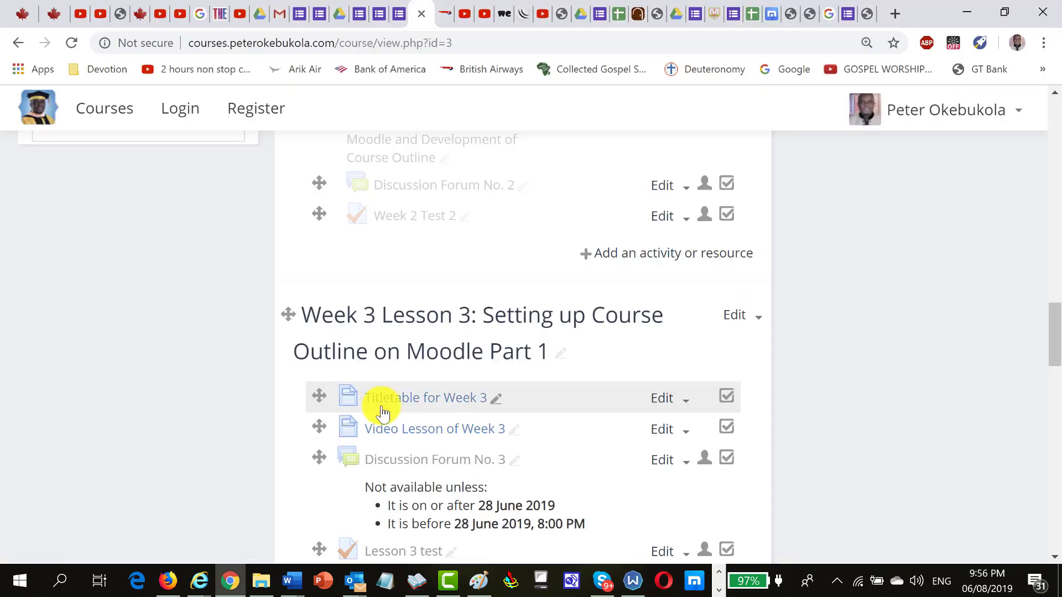
{"action": "right_click", "coordinate": [397, 464]}
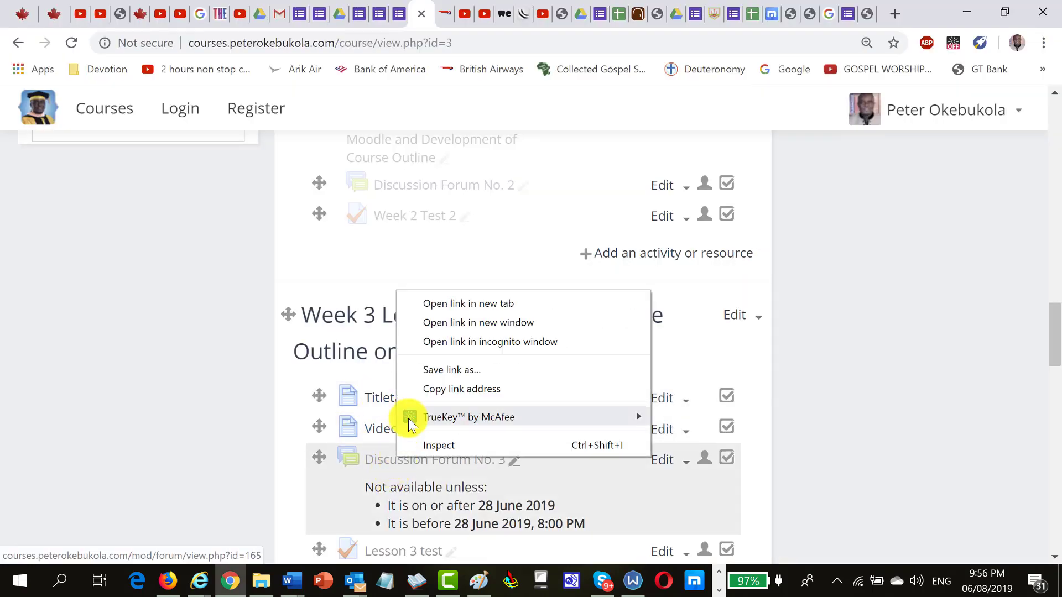
{"action": "left_click", "coordinate": [427, 389]}
{"action": "key", "text": "alt+Tab"}
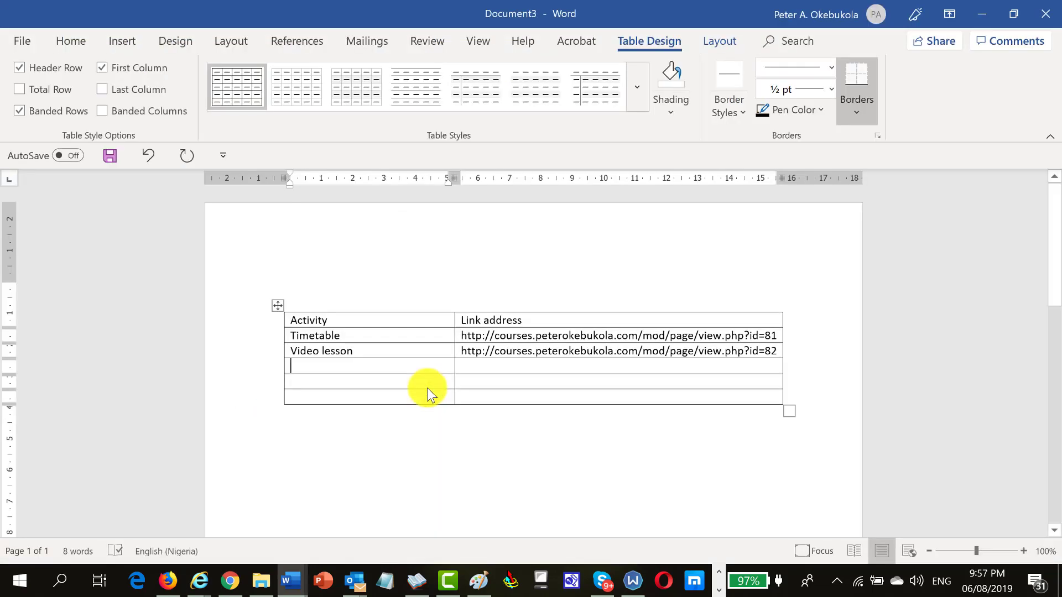
- Enter "Discussion Forum" as the activity below Video lesson and paste the copied forum link beside it
{"action": "type", "text": "Discusi"}
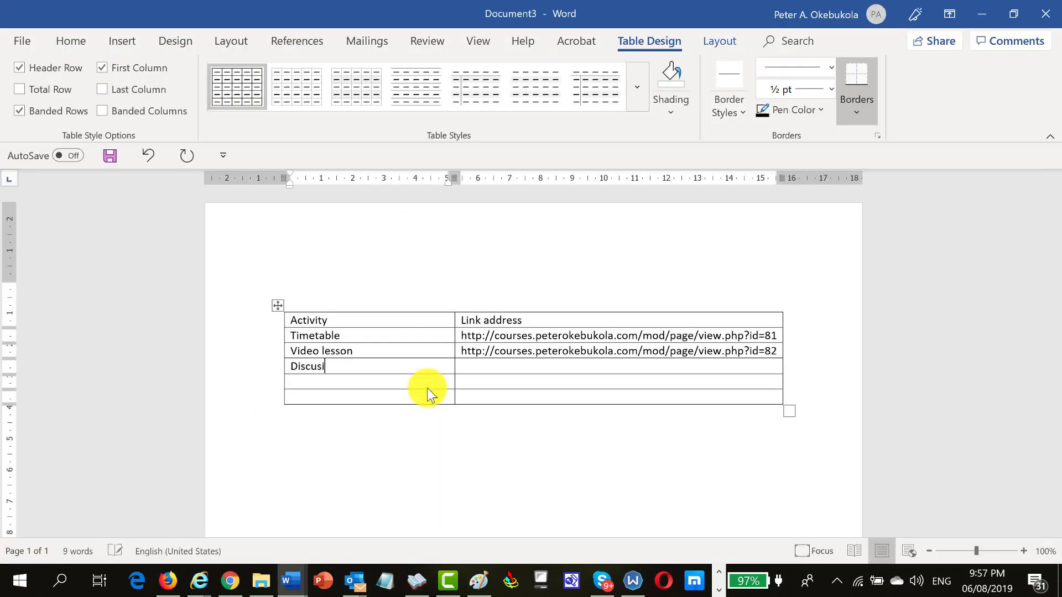
{"action": "key", "text": "BackSpace"}
{"action": "type", "text": "sion"}
{"action": "left_click", "coordinate": [1024, 552]}
{"action": "left_click", "coordinate": [1024, 552]}
{"action": "left_click", "coordinate": [1024, 551]}
{"action": "left_click", "coordinate": [1024, 552]}
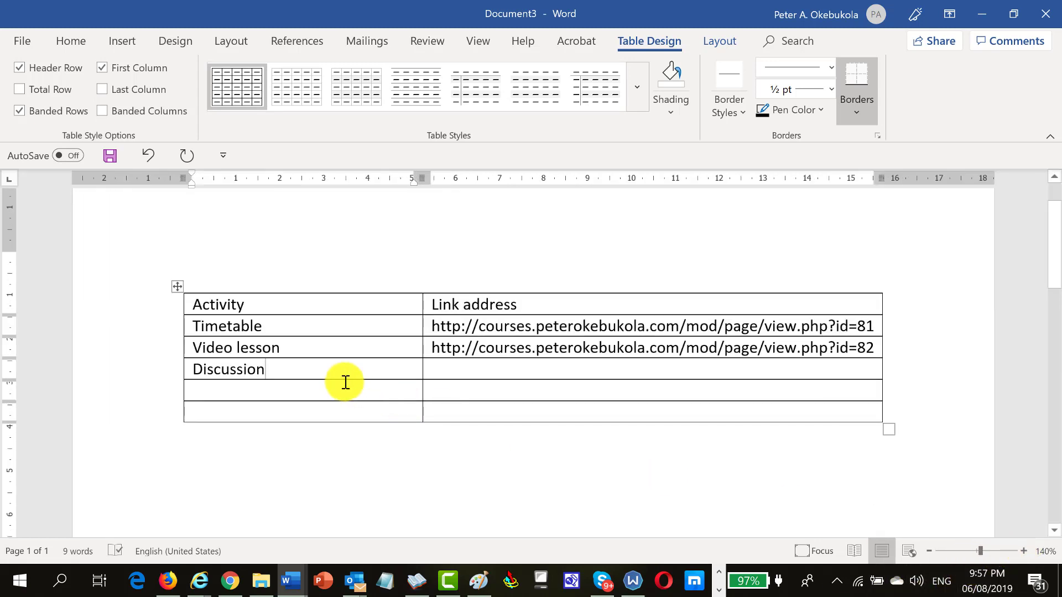
{"action": "type", "text": "Forum"}
{"action": "key", "text": "Tab"}
{"action": "key", "text": "ctrl+v"}
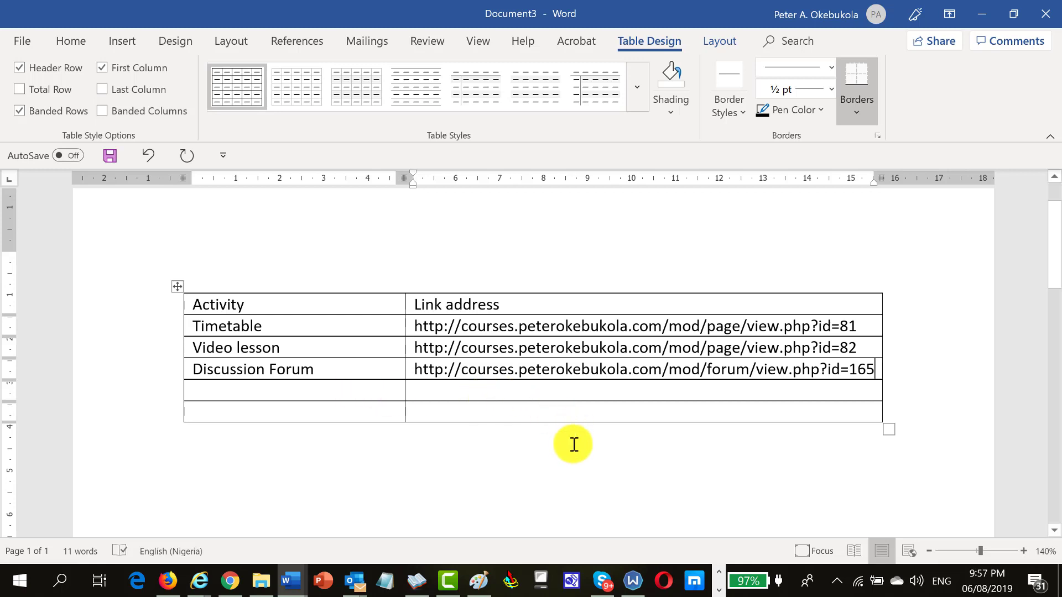
{"action": "double_click", "coordinate": [859, 327]}
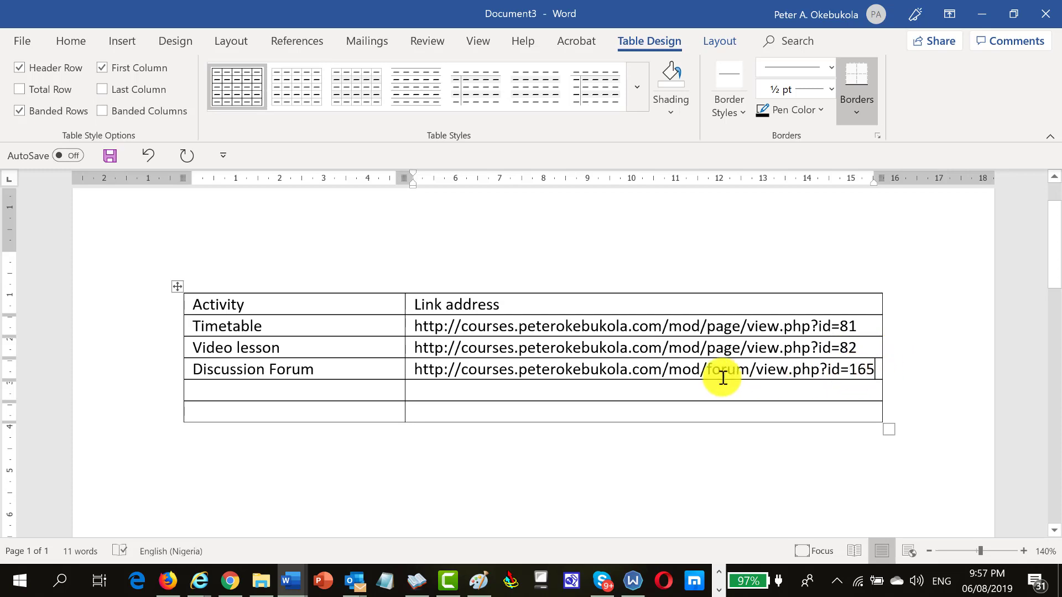
- Switch to Chrome, copy the link address of "Lesson 3 test" in the Week 3 Lesson 3 section, and return to Word
{"action": "key", "text": "alt+Tab"}
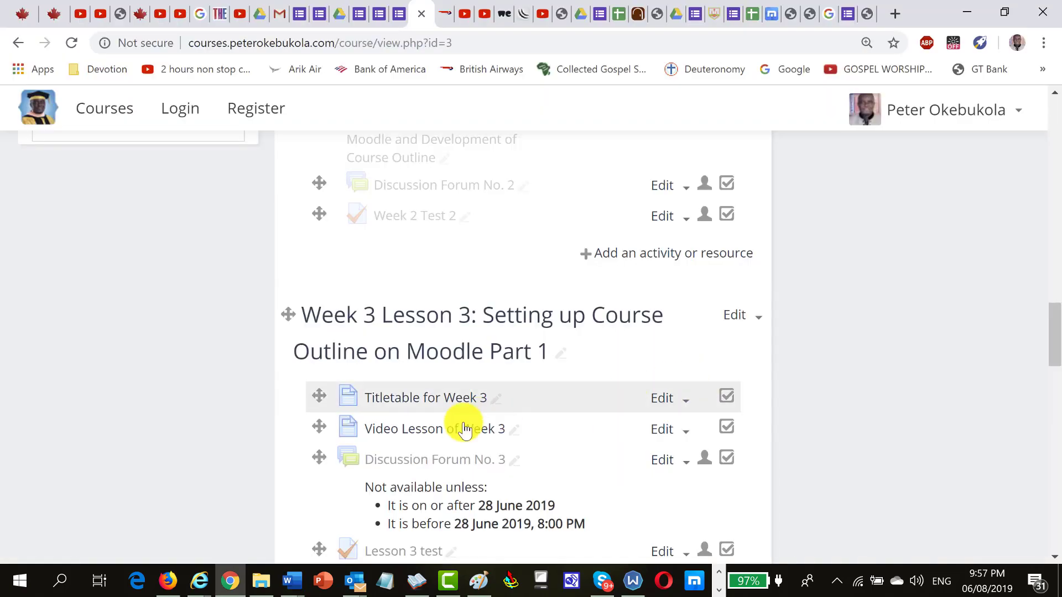
{"action": "scroll", "coordinate": [445, 432], "scroll_direction": "down", "scroll_amount": 3}
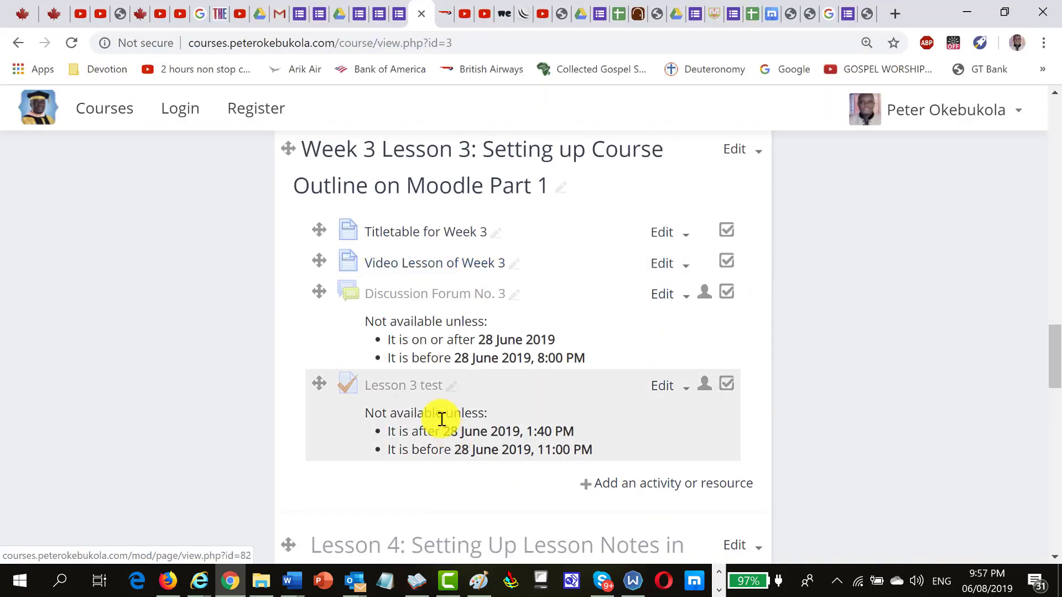
{"action": "right_click", "coordinate": [409, 390]}
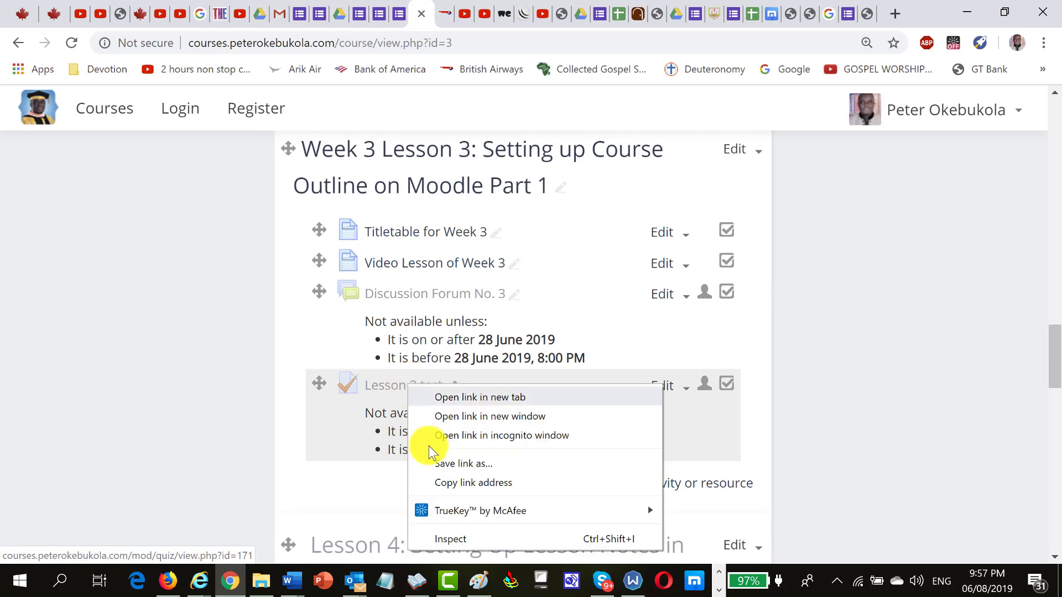
{"action": "left_click", "coordinate": [450, 482]}
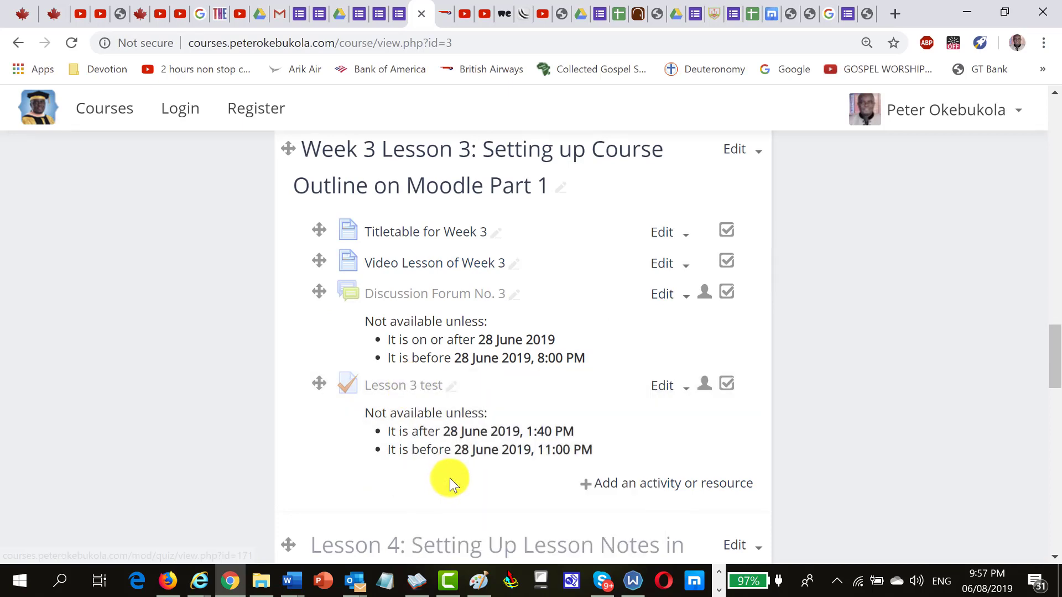
{"action": "key", "text": "alt+Tab"}
- Enter "Lesson 3 test" as the activity below Discussion Forum and paste the copied test link beside it
{"action": "left_click", "coordinate": [266, 391]}
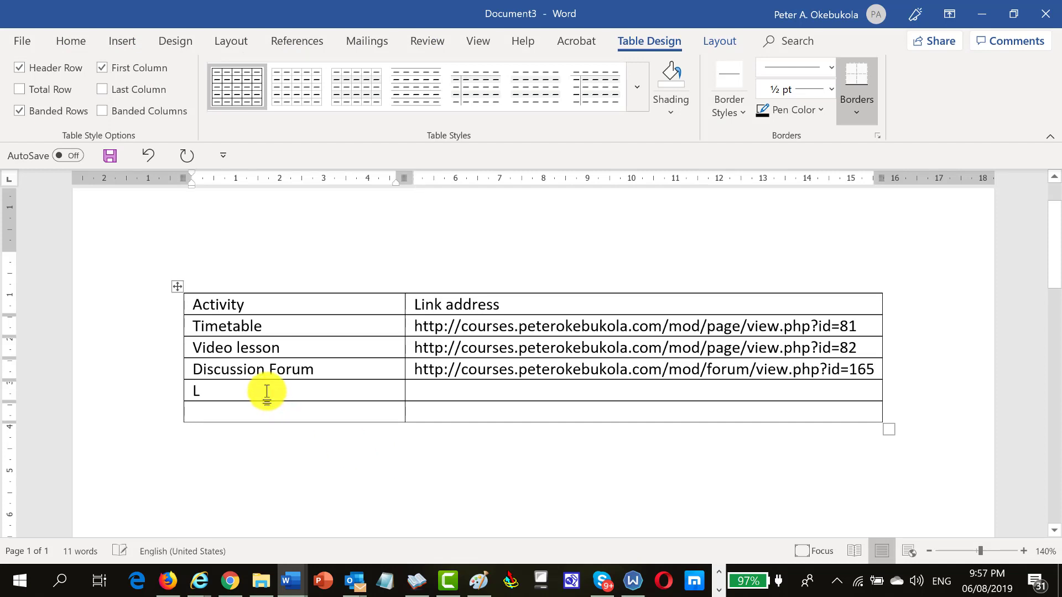
{"action": "type", "text": "Lesson 3 test"}
{"action": "key", "text": "Tab"}
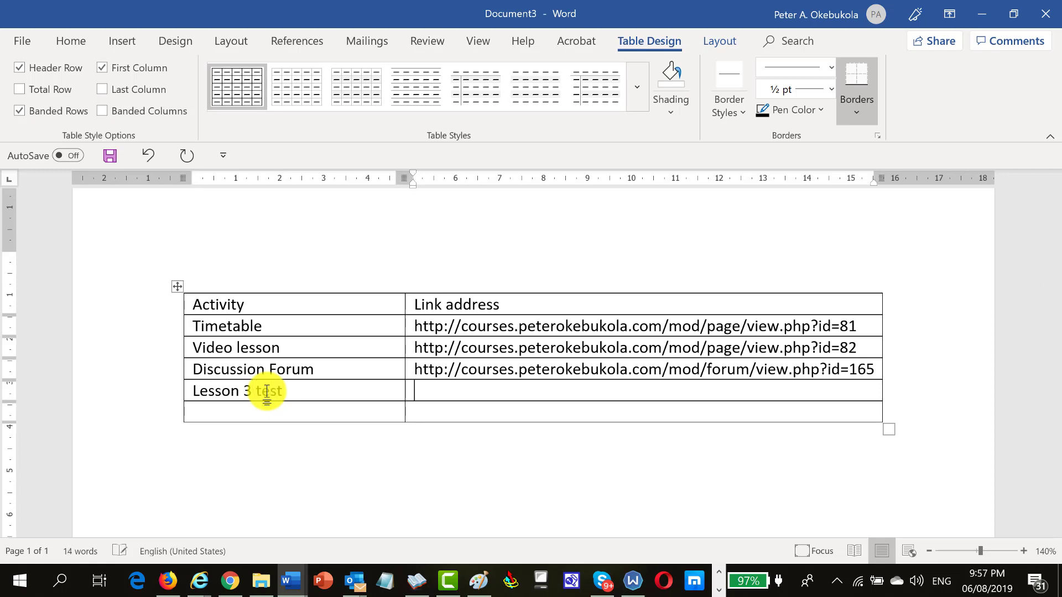
{"action": "key", "text": "ctrl+v"}
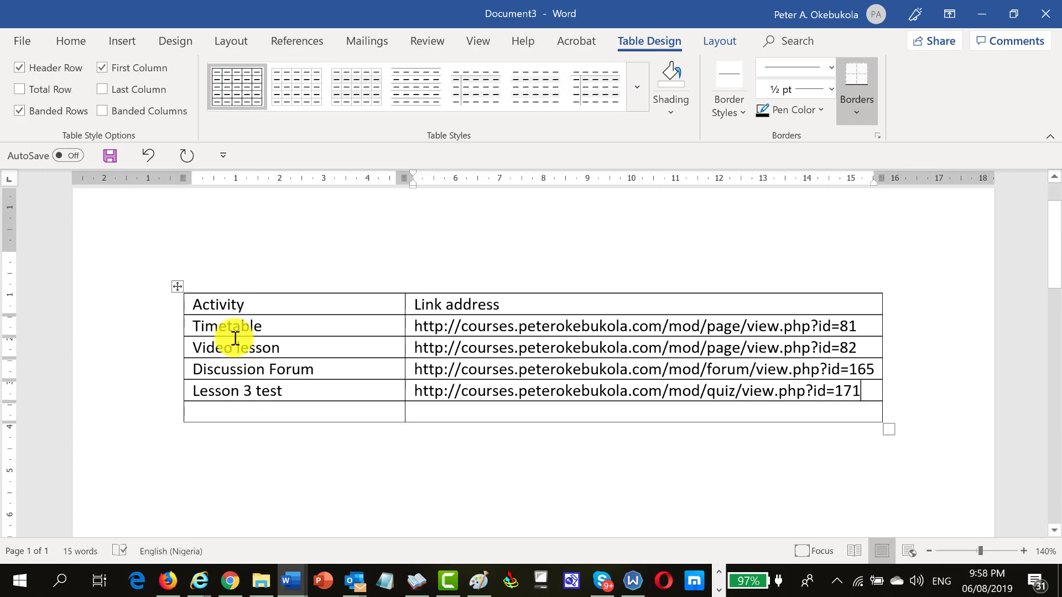
- Switch to Chrome, open the Week 3 Lesson 3 topic for editing, and start a Fancy Button in its empty summary
{"action": "key", "text": "alt+Tab"}
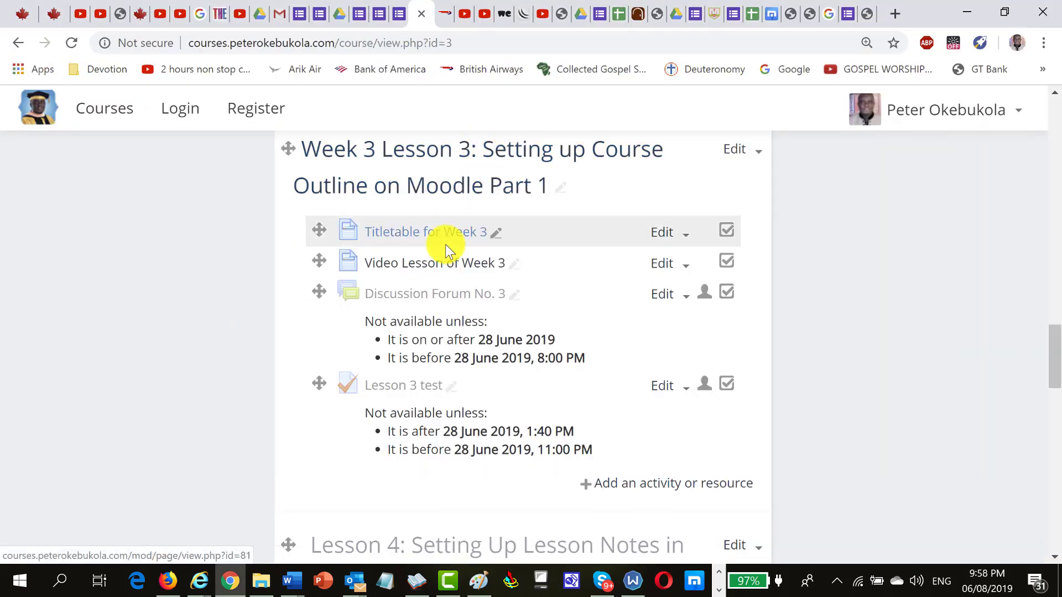
{"action": "left_click", "coordinate": [758, 155]}
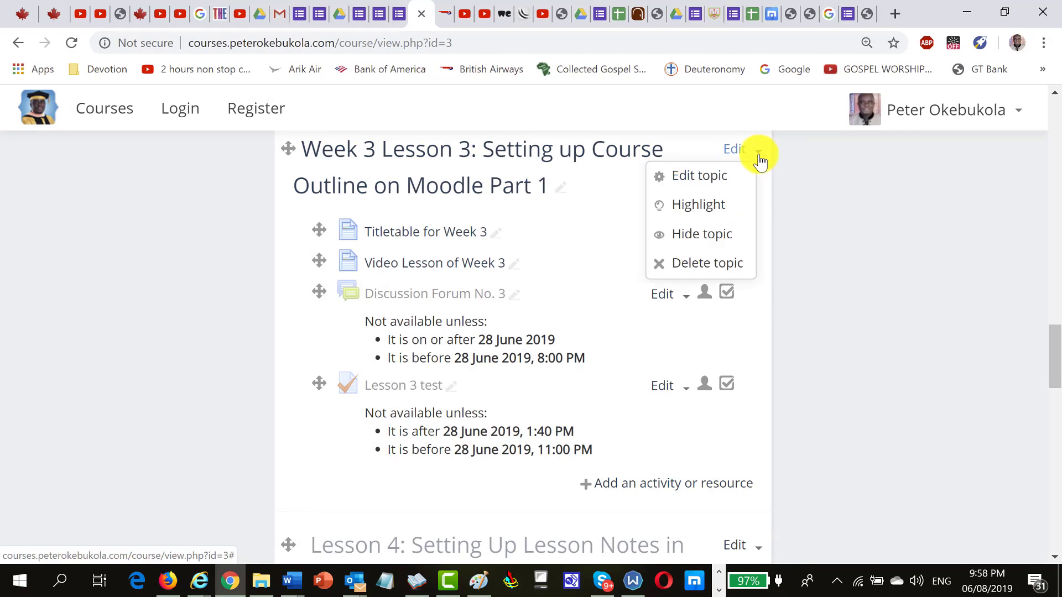
{"action": "left_click", "coordinate": [711, 178]}
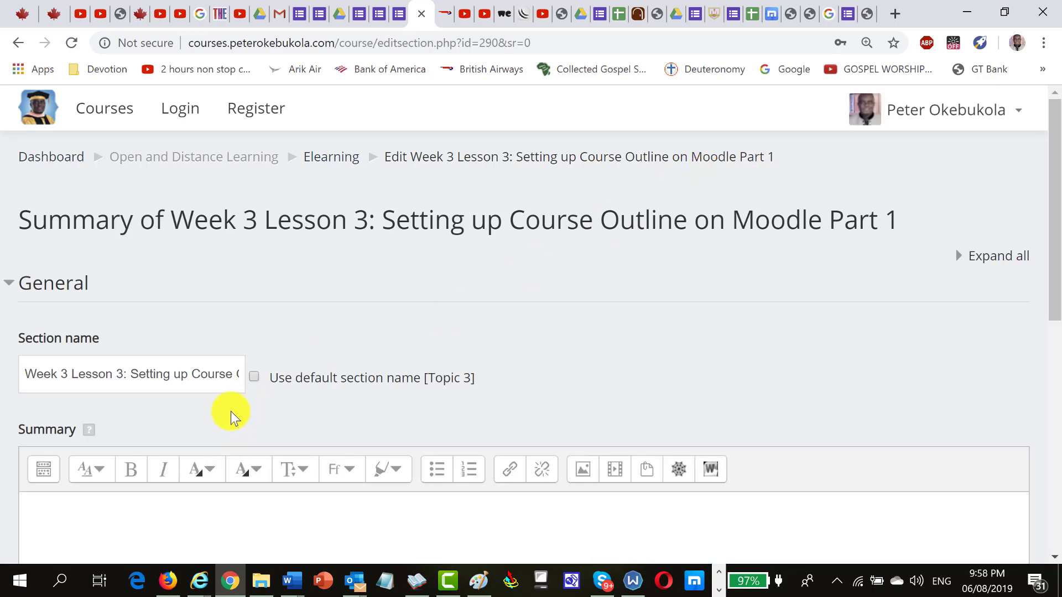
{"action": "scroll", "coordinate": [230, 413], "scroll_direction": "down", "scroll_amount": 4}
{"action": "left_click", "coordinate": [67, 283]}
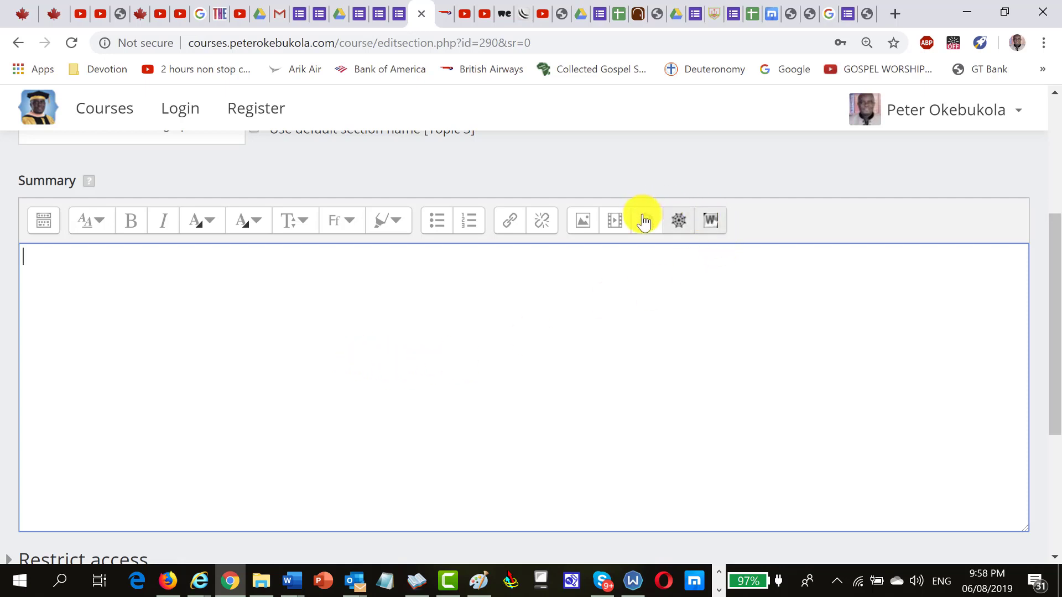
{"action": "left_click", "coordinate": [681, 224]}
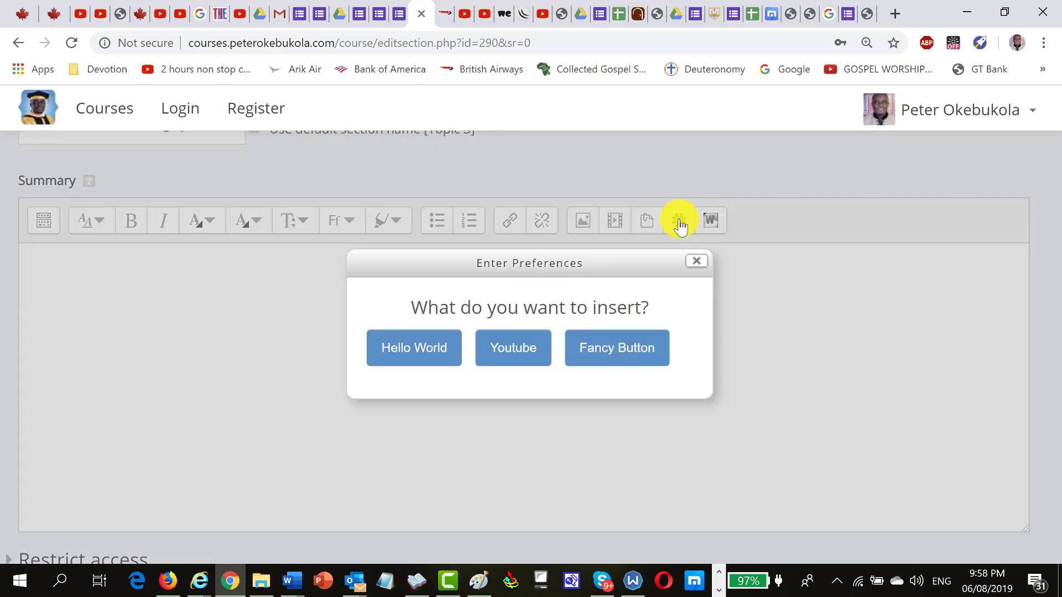
{"action": "left_click", "coordinate": [634, 348]}
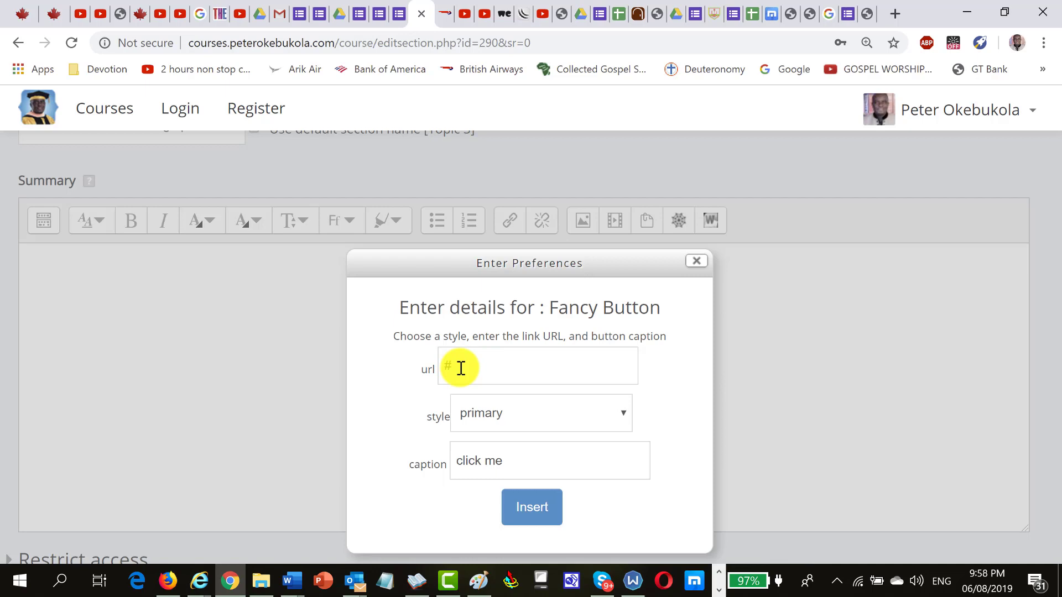
- Switch to Document3 in Word and copy the link address in the Timetable row
{"action": "key", "text": "alt+Tab"}
{"action": "key", "text": "Tab"}
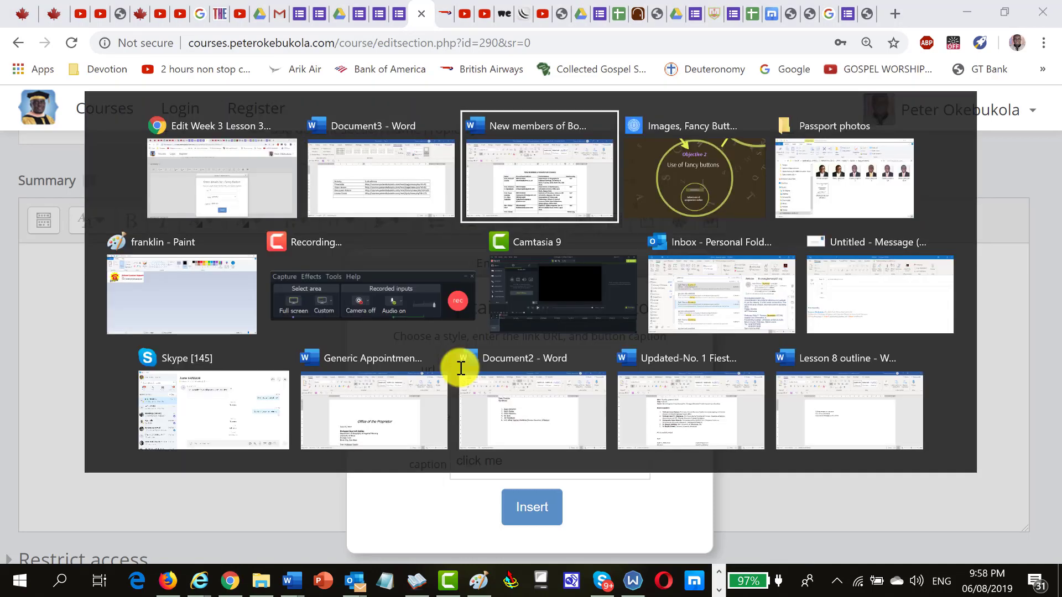
{"action": "key", "text": "alt+Tab"}
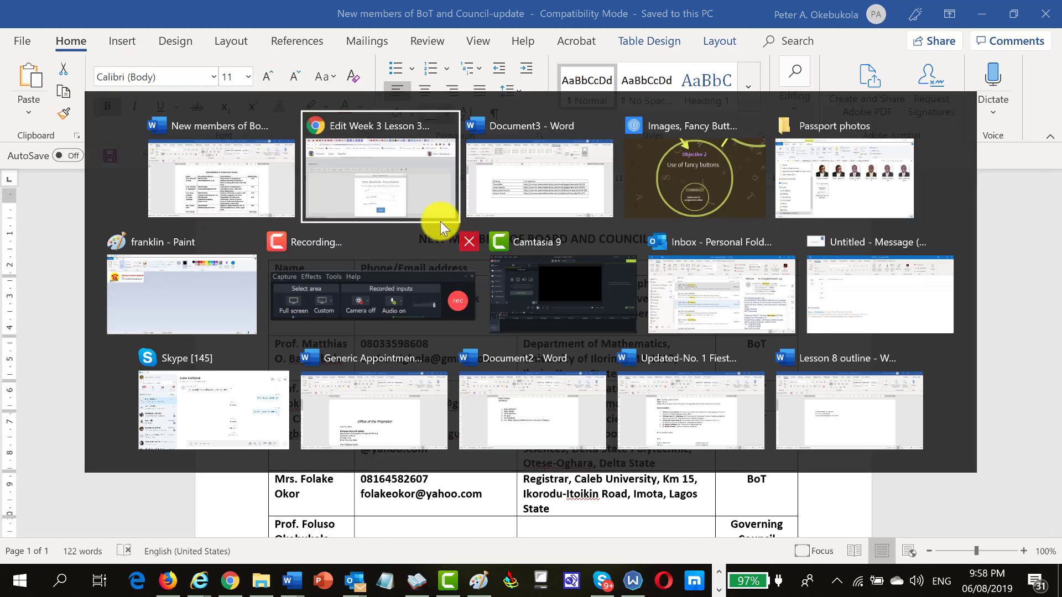
{"action": "left_click", "coordinate": [510, 187]}
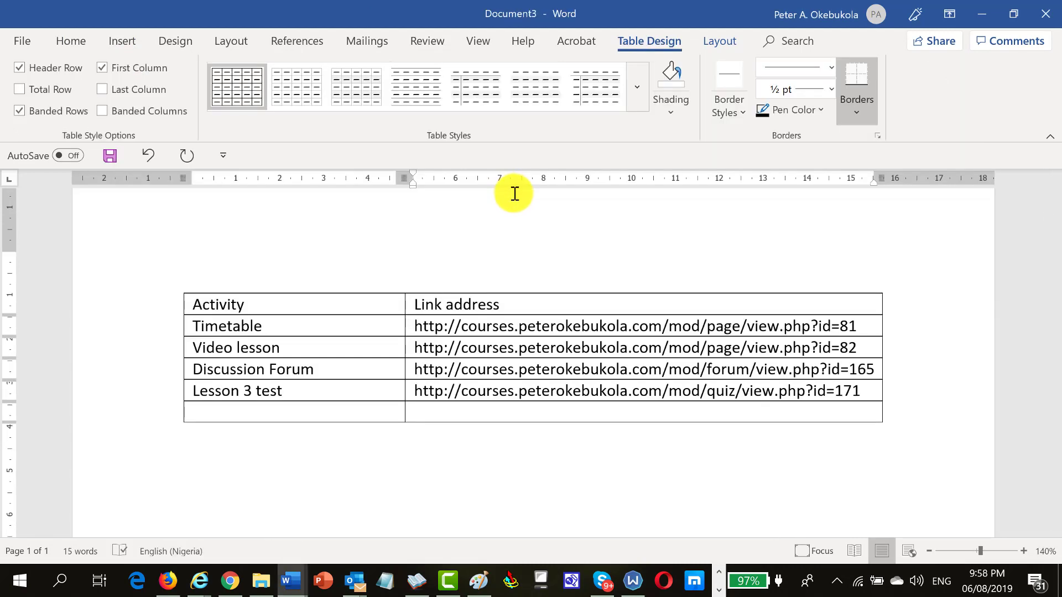
{"action": "left_click", "coordinate": [374, 327]}
{"action": "left_click", "coordinate": [385, 331]}
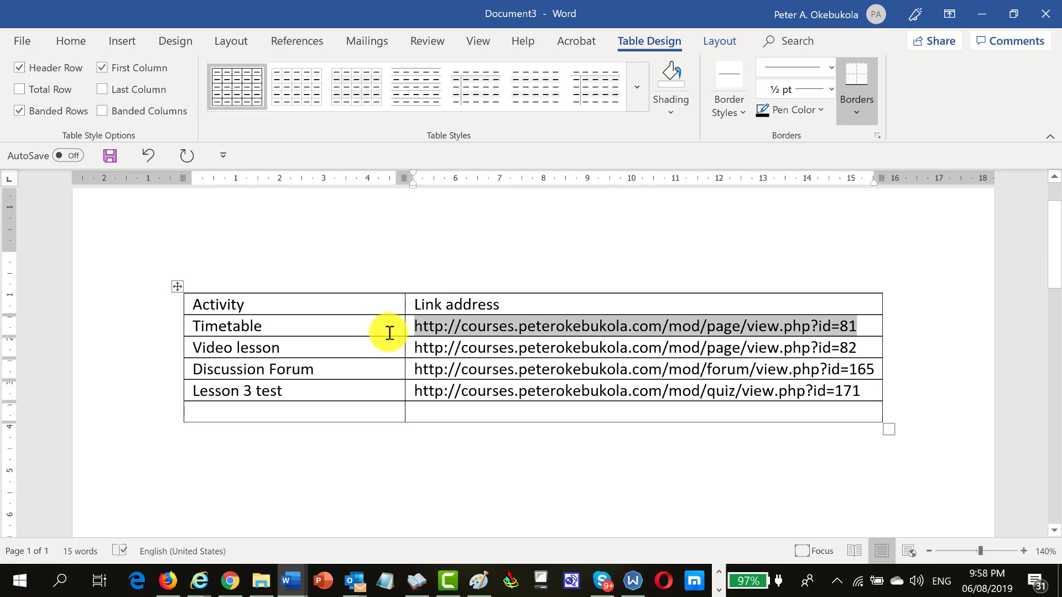
{"action": "right_click", "coordinate": [532, 328]}
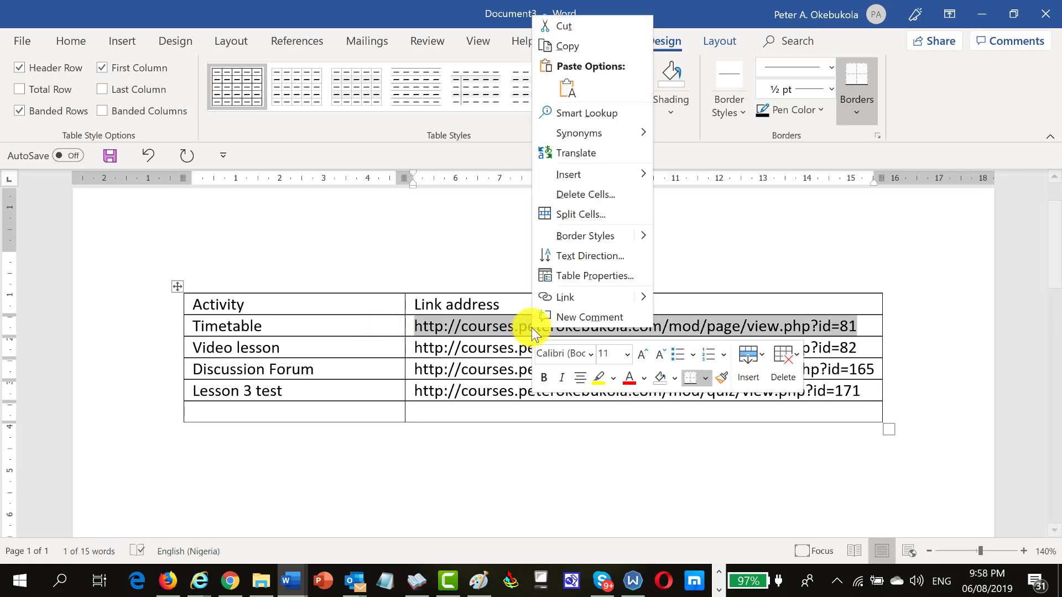
{"action": "left_click", "coordinate": [554, 46]}
- Return to the Fancy Button details in Chrome and paste the copied Timetable link as its URL
{"action": "key", "text": "alt+Tab"}
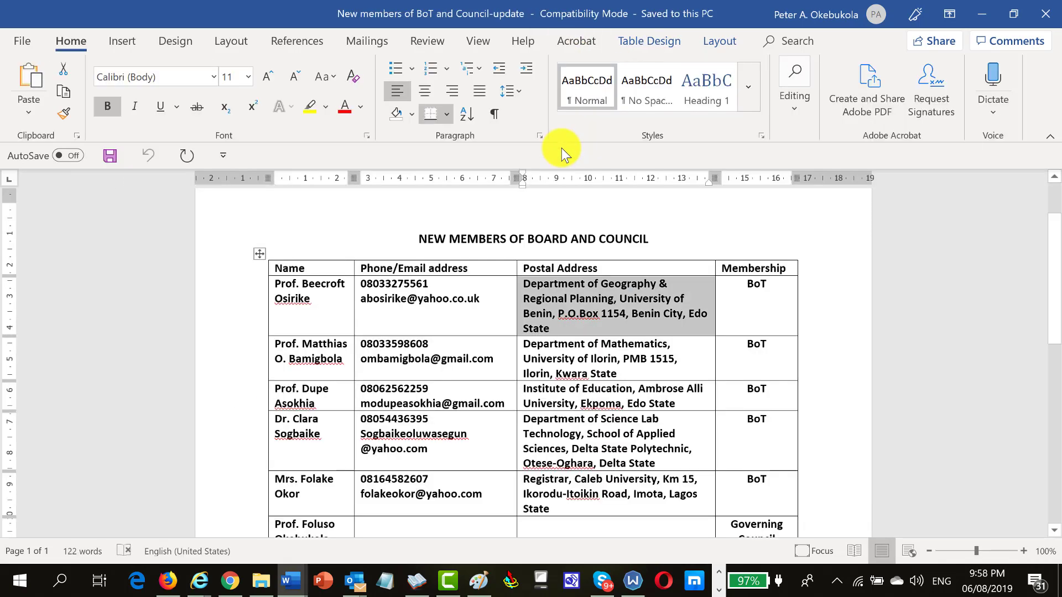
{"action": "key", "text": "alt+Tab"}
{"action": "key", "text": "Tab"}
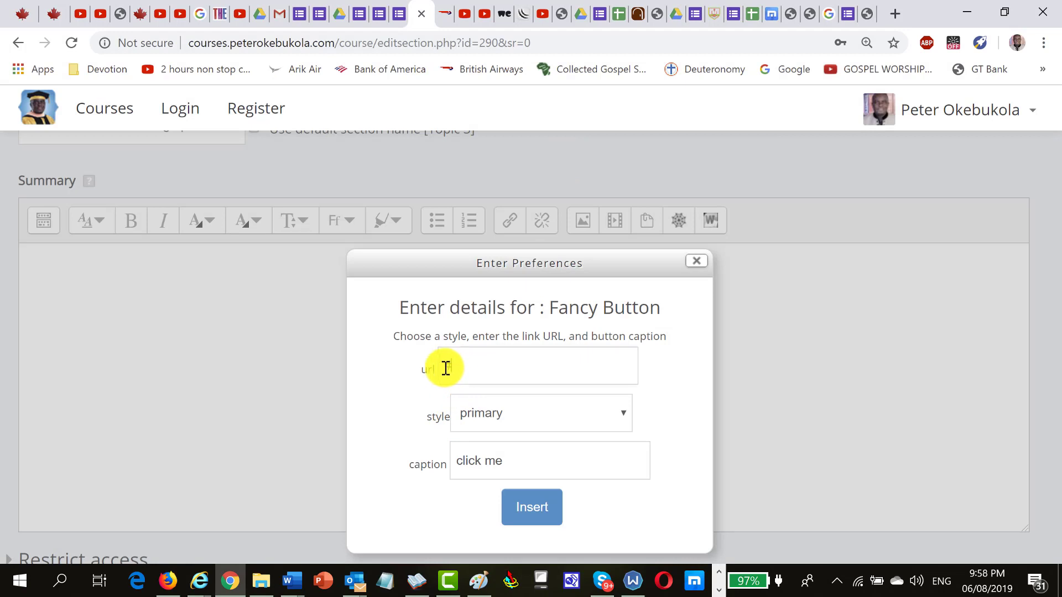
{"action": "left_click_drag", "start_coordinate": [451, 368], "coordinate": [436, 357]}
{"action": "key", "text": "ctrl+v"}
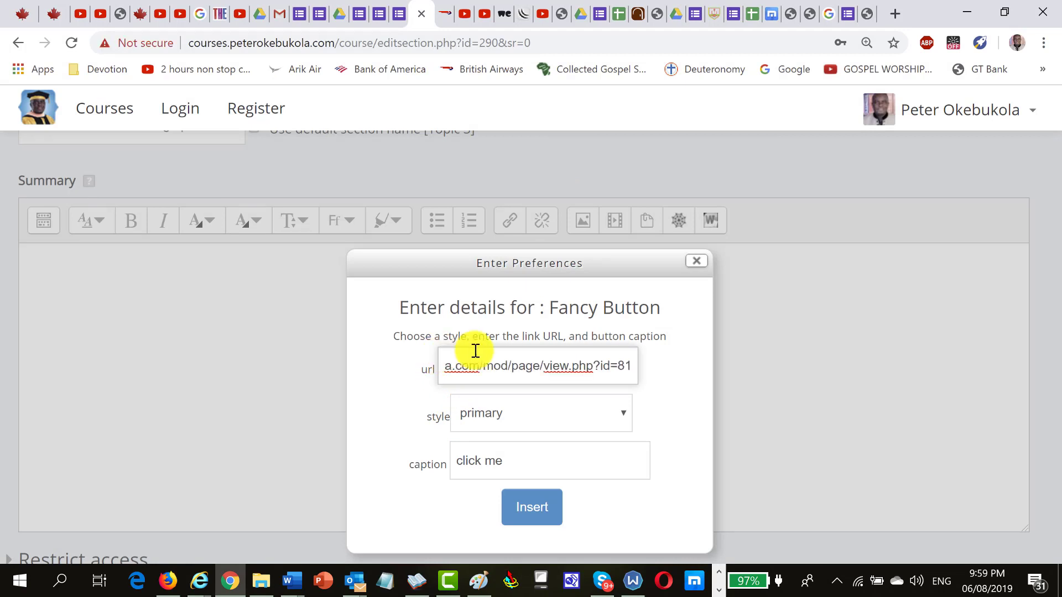
- Caption the fancy button "Timetable", keep the primary style, and insert it into the summary
{"action": "left_click_drag", "start_coordinate": [509, 463], "coordinate": [453, 460]}
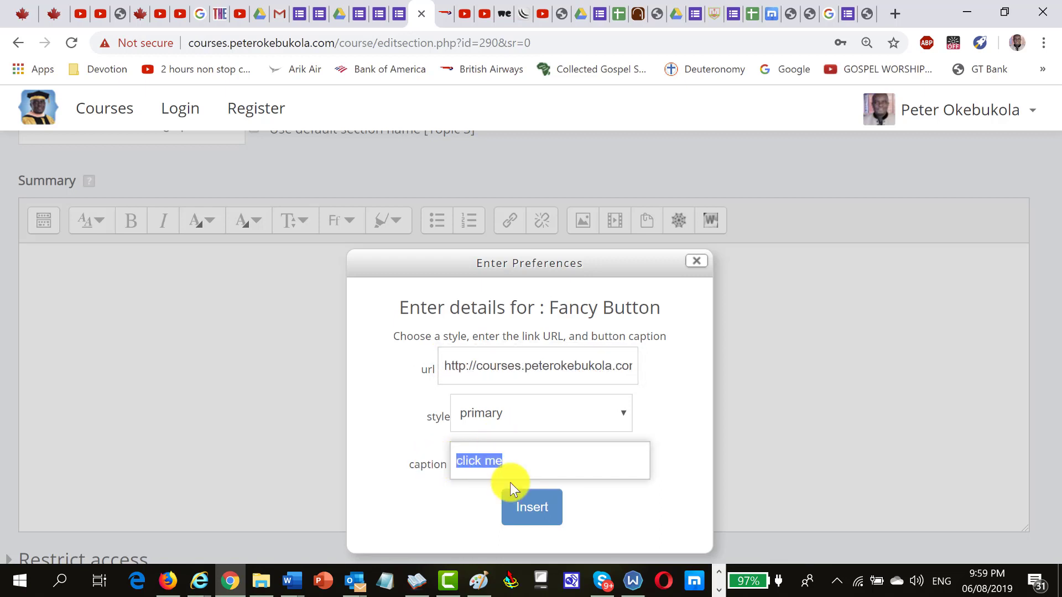
{"action": "type", "text": "Timetable"}
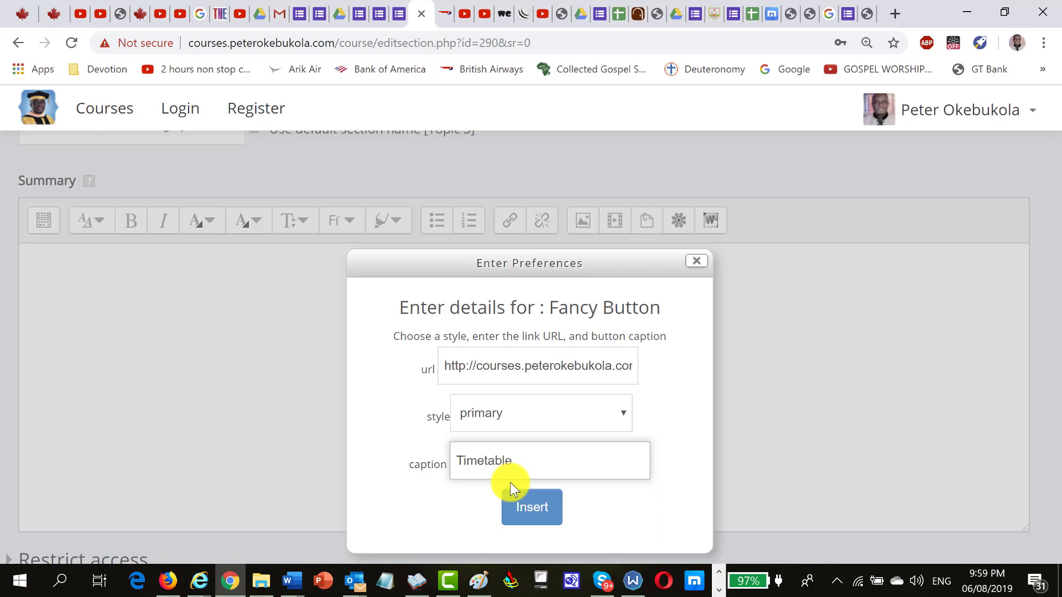
{"action": "left_click", "coordinate": [620, 416]}
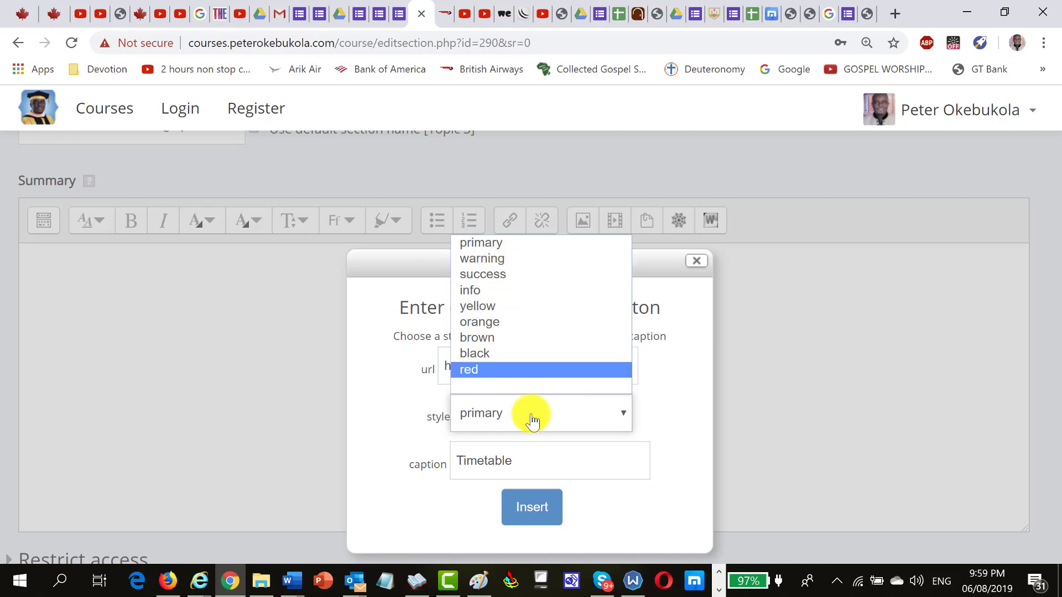
{"action": "left_click", "coordinate": [667, 433]}
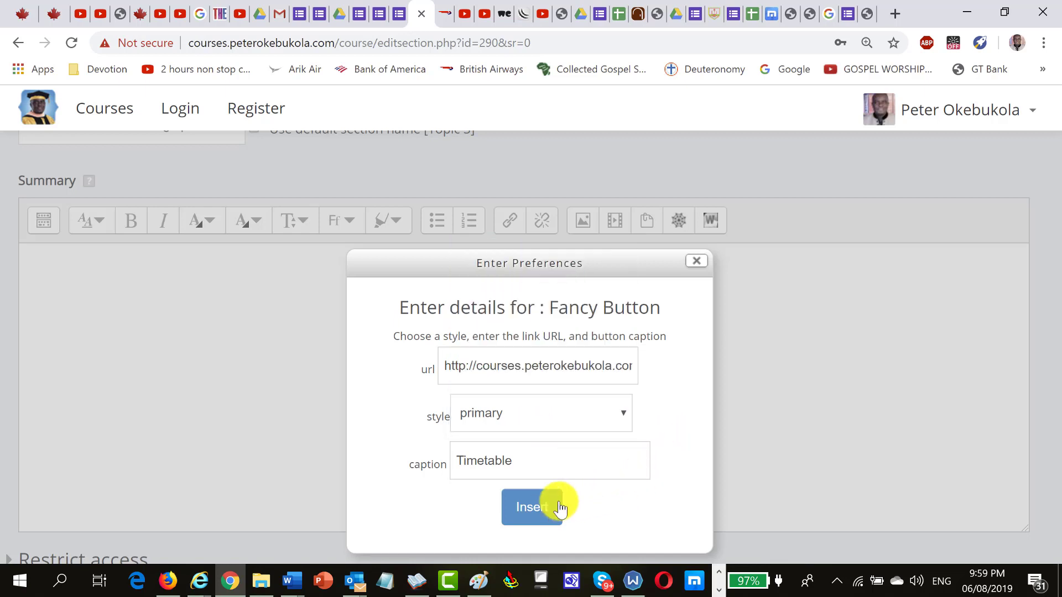
{"action": "left_click", "coordinate": [532, 504]}
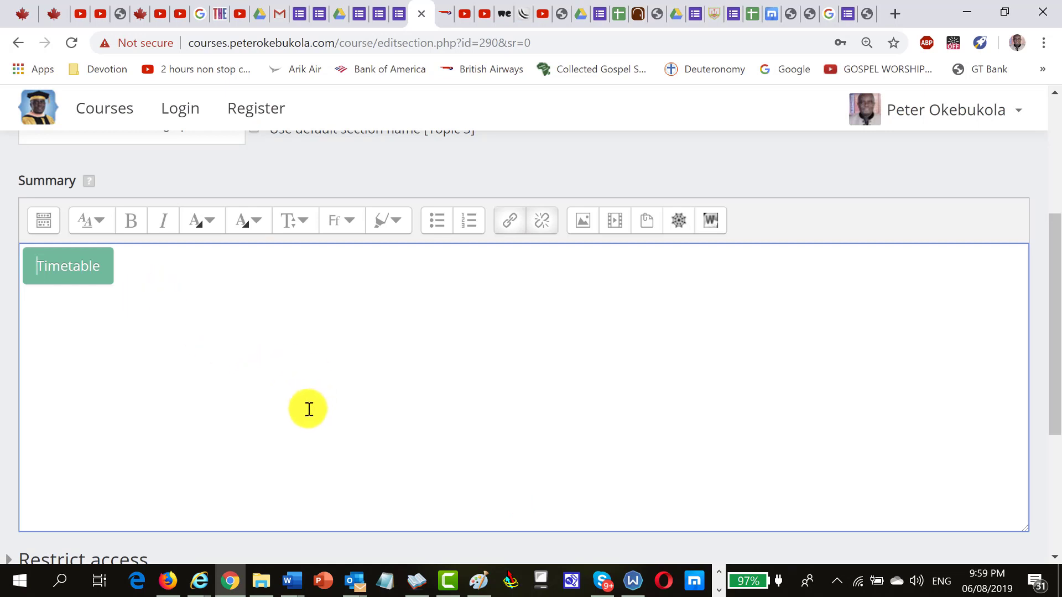
- Save the topic changes and check the Timetable button in the Week 3 Lesson 3 section of the course page
{"action": "scroll", "coordinate": [306, 415], "scroll_direction": "down", "scroll_amount": 5}
{"action": "left_click", "coordinate": [57, 409]}
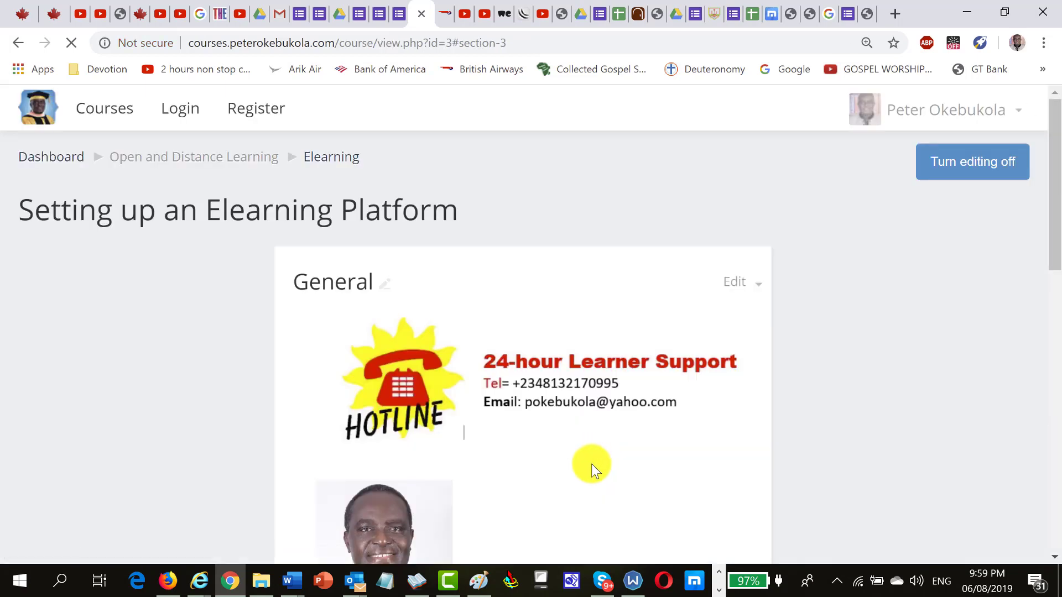
{"action": "scroll", "coordinate": [585, 477], "scroll_direction": "down", "scroll_amount": 20}
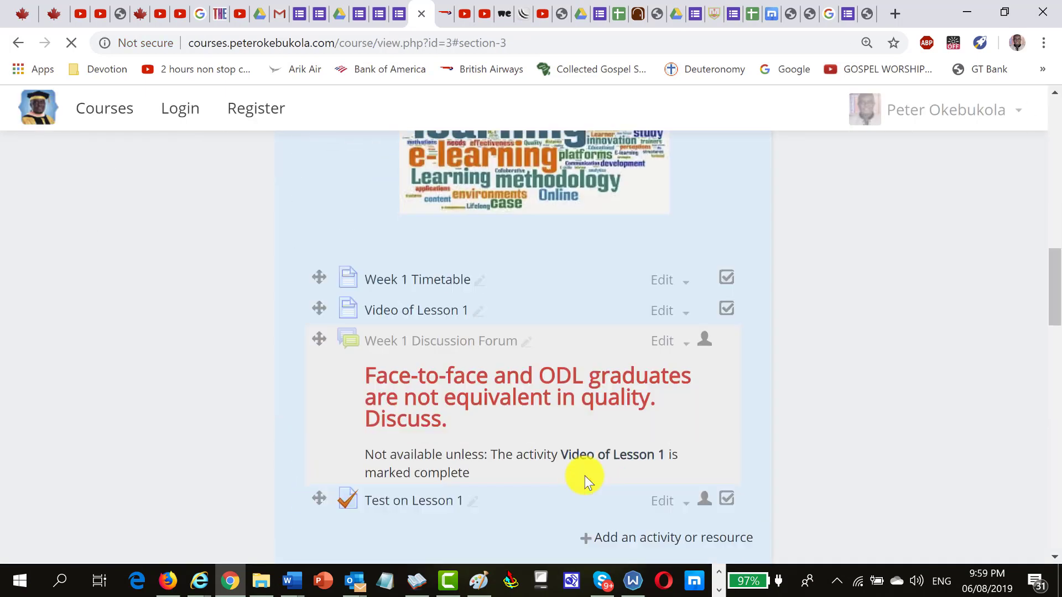
{"action": "scroll", "coordinate": [584, 476], "scroll_direction": "down", "scroll_amount": 10}
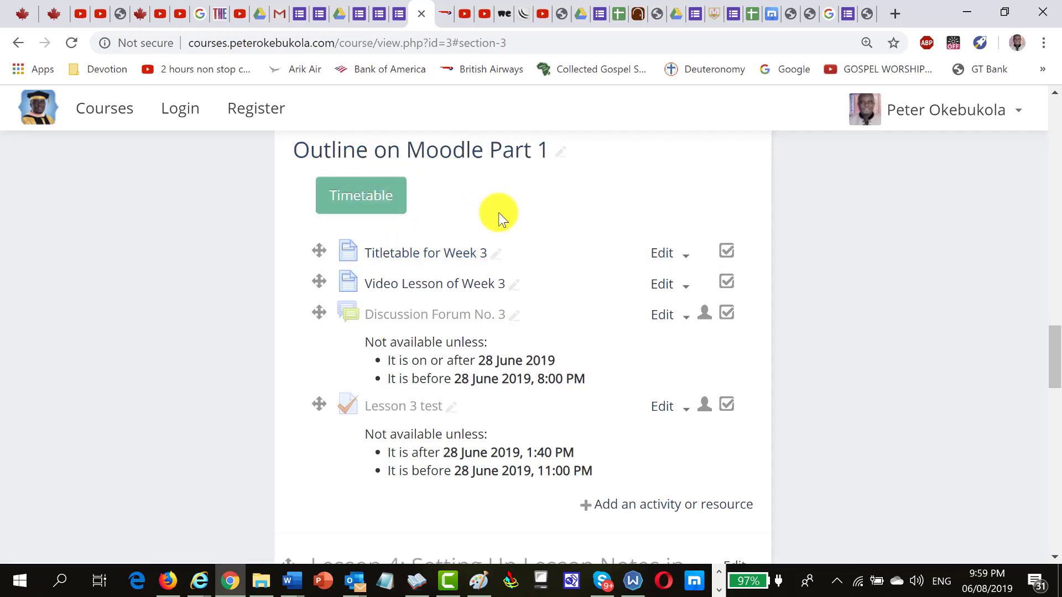
- Reopen the Week 3 Lesson 3 topic for editing and start another Fancy Button after the Timetable button
{"action": "scroll", "coordinate": [620, 302], "scroll_direction": "up", "scroll_amount": 3}
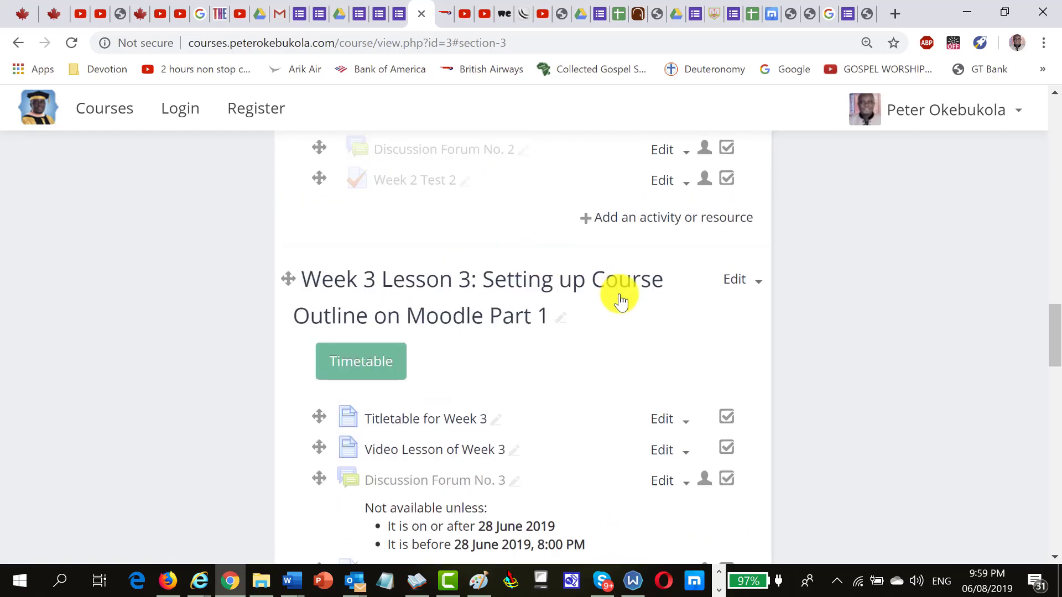
{"action": "left_click", "coordinate": [758, 282]}
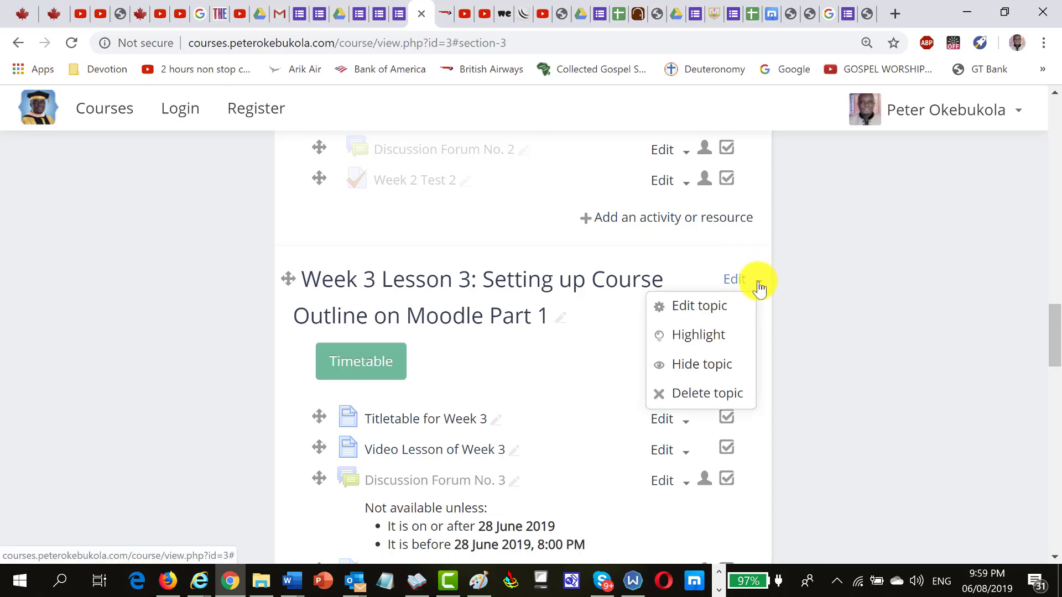
{"action": "left_click", "coordinate": [710, 307]}
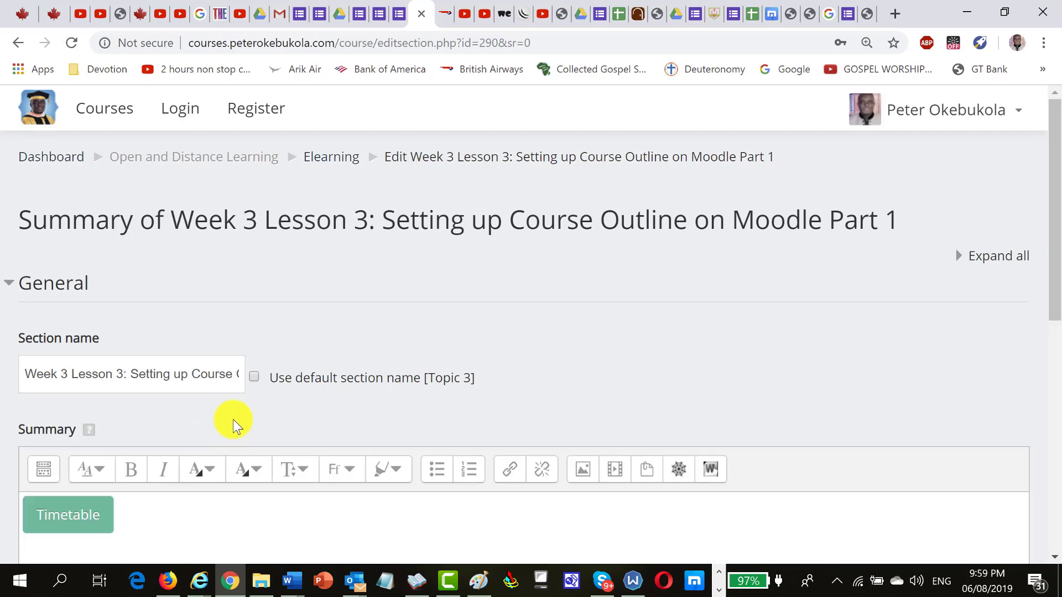
{"action": "scroll", "coordinate": [234, 420], "scroll_direction": "down", "scroll_amount": 3}
{"action": "left_click", "coordinate": [120, 350]}
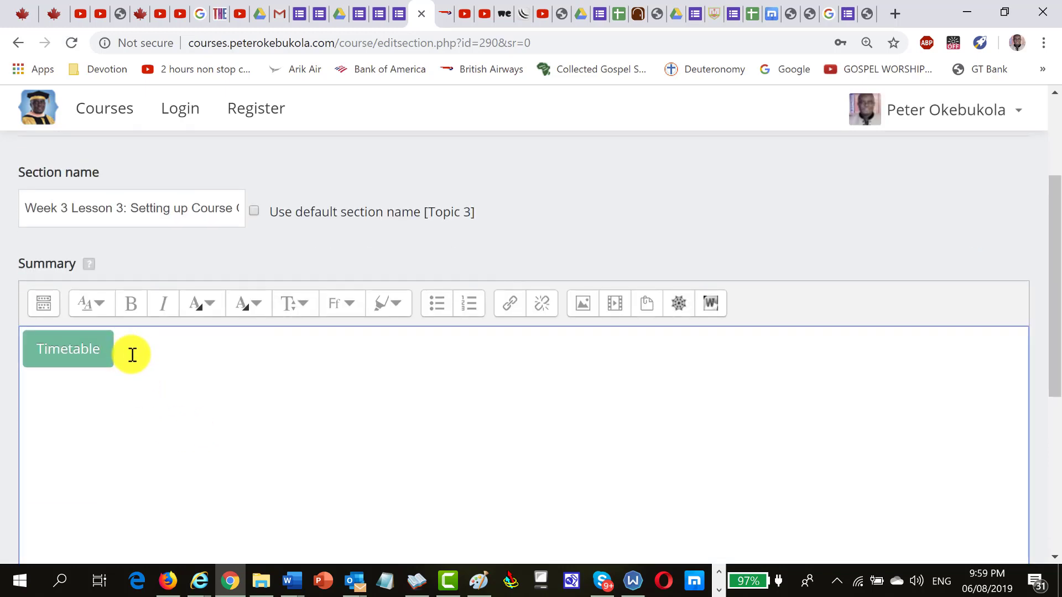
{"action": "left_click", "coordinate": [678, 308]}
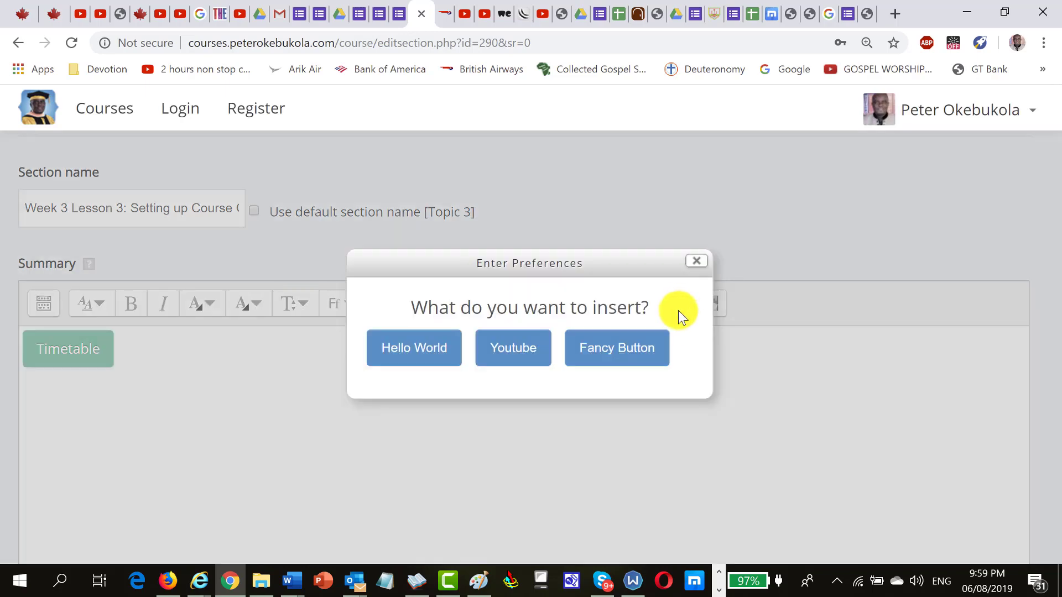
{"action": "left_click", "coordinate": [628, 349]}
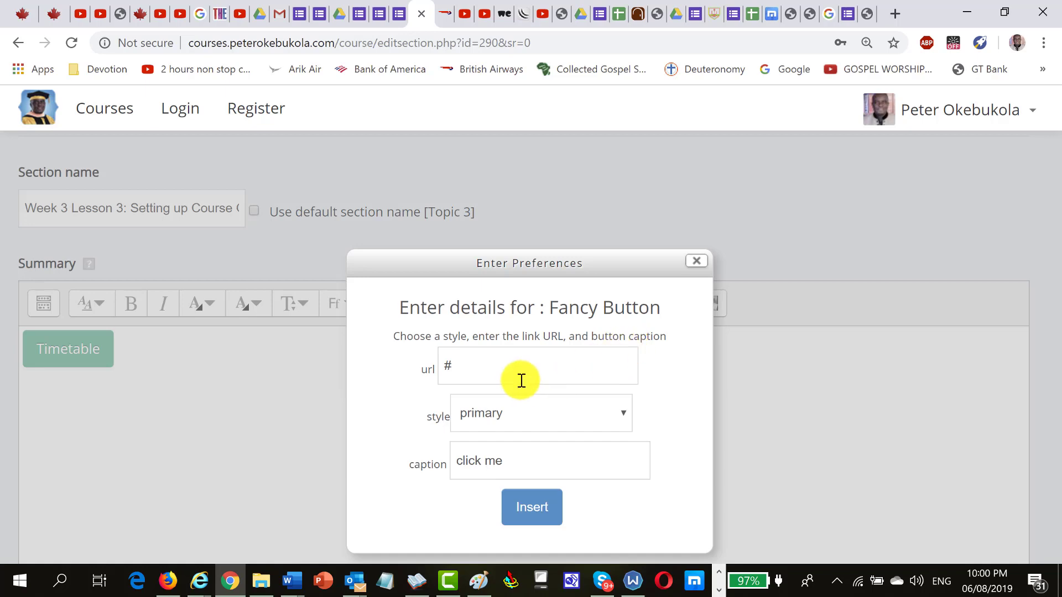
- Switch to Document3 in Word and copy the link address in the Video lesson row
{"action": "key", "text": "alt+Tab"}
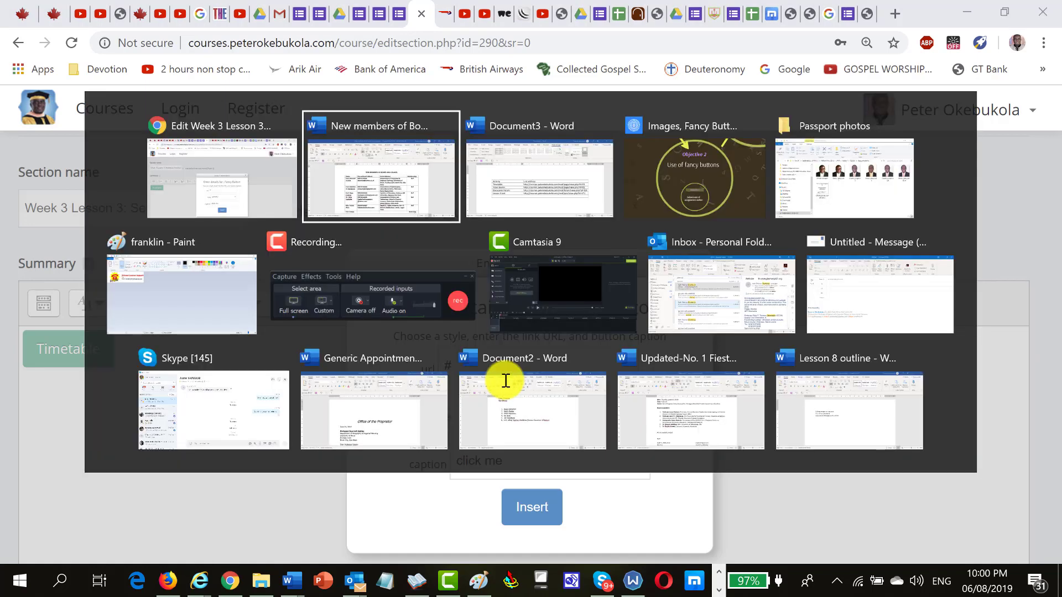
{"action": "key", "text": "alt+Tab"}
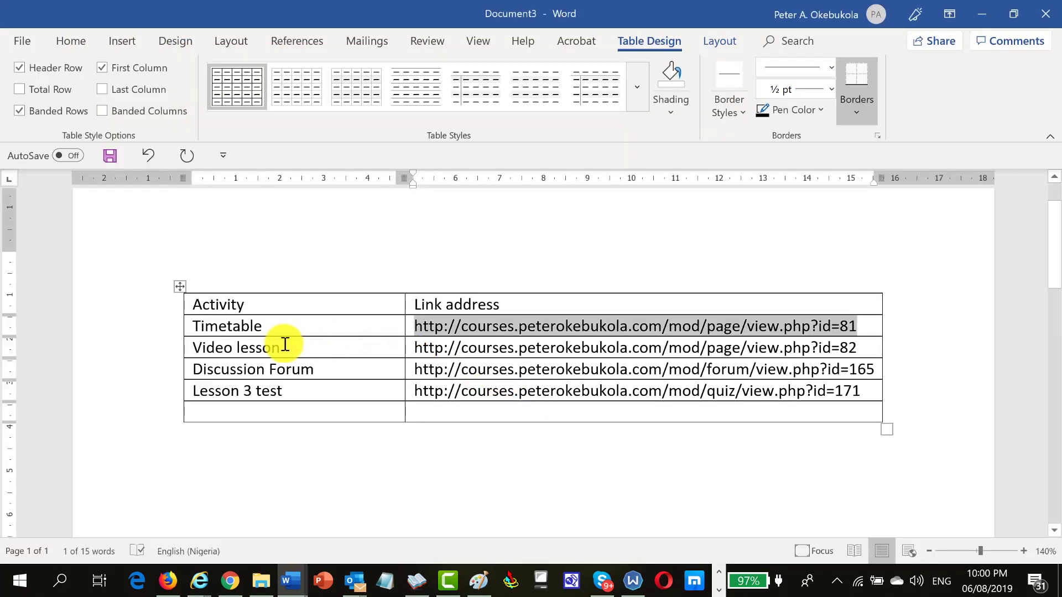
{"action": "left_click", "coordinate": [309, 349]}
{"action": "key", "text": "Tab"}
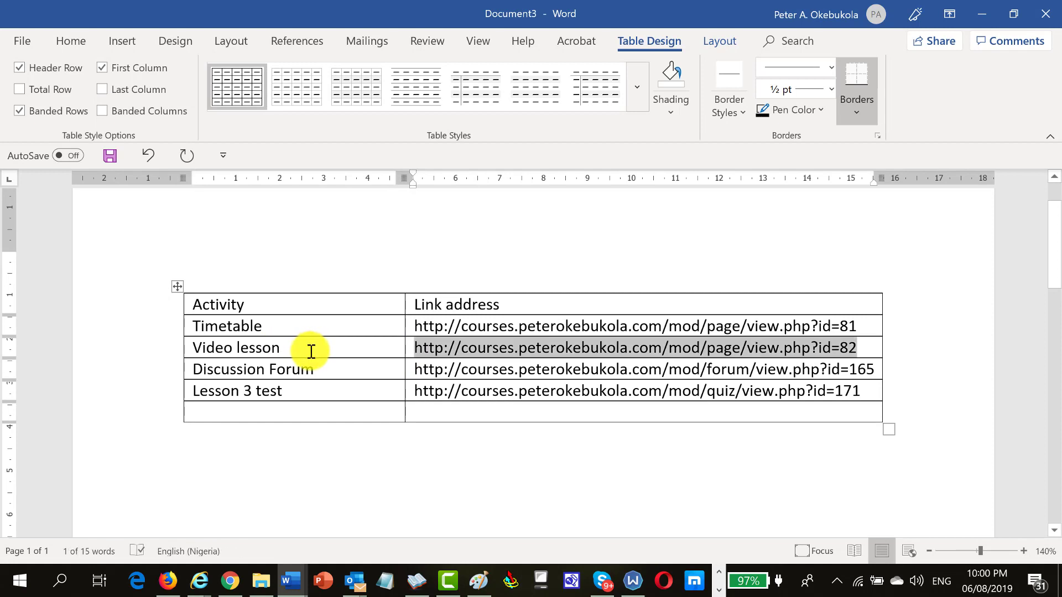
{"action": "right_click", "coordinate": [473, 345]}
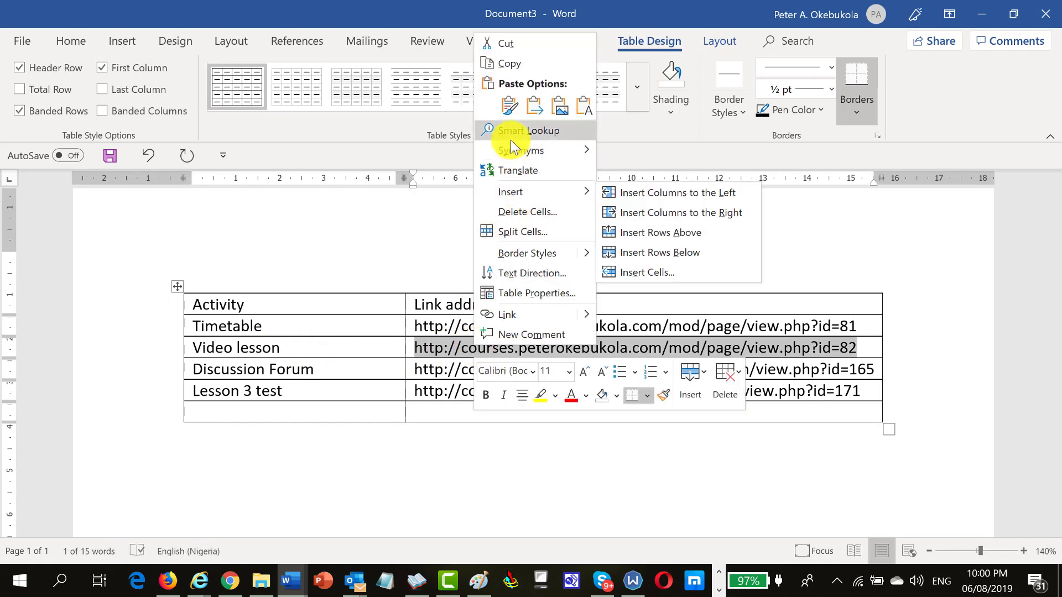
{"action": "left_click", "coordinate": [504, 63]}
- Return to Chrome and paste the copied Video lesson link as the new fancy button's URL
{"action": "key", "text": "alt+Tab"}
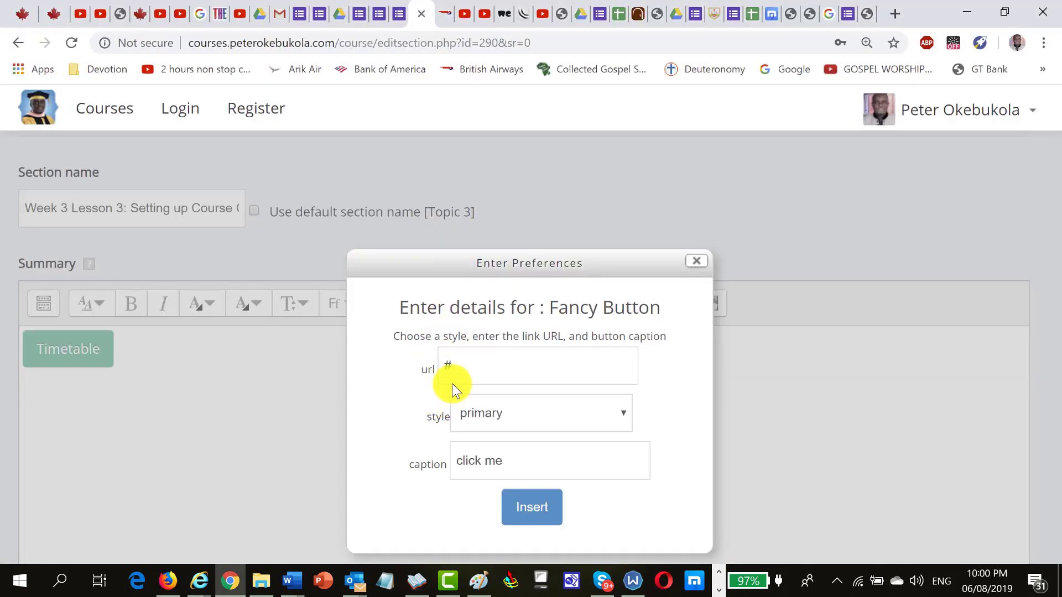
{"action": "left_click", "coordinate": [457, 367]}
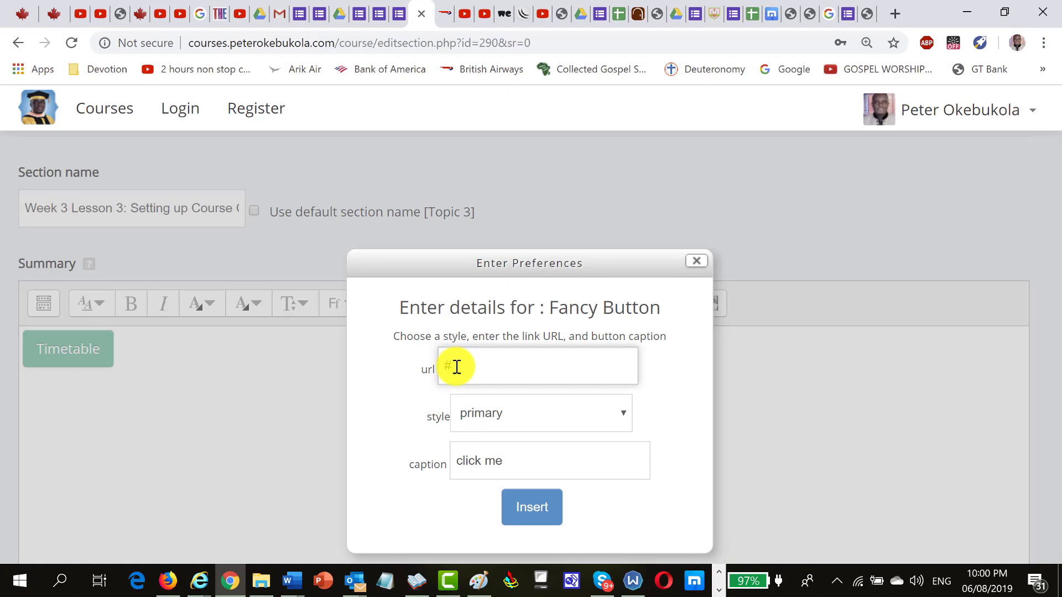
{"action": "key", "text": "ctrl+v"}
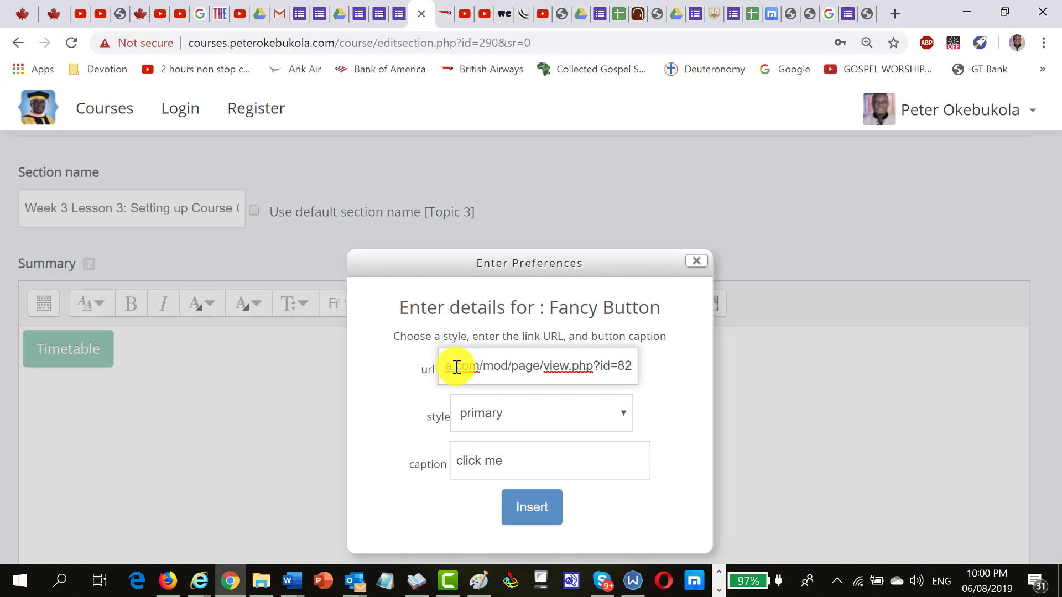
- Set the fancy button's style to success and its caption to Video, and insert it beside the Timetable button
{"action": "left_click", "coordinate": [623, 420]}
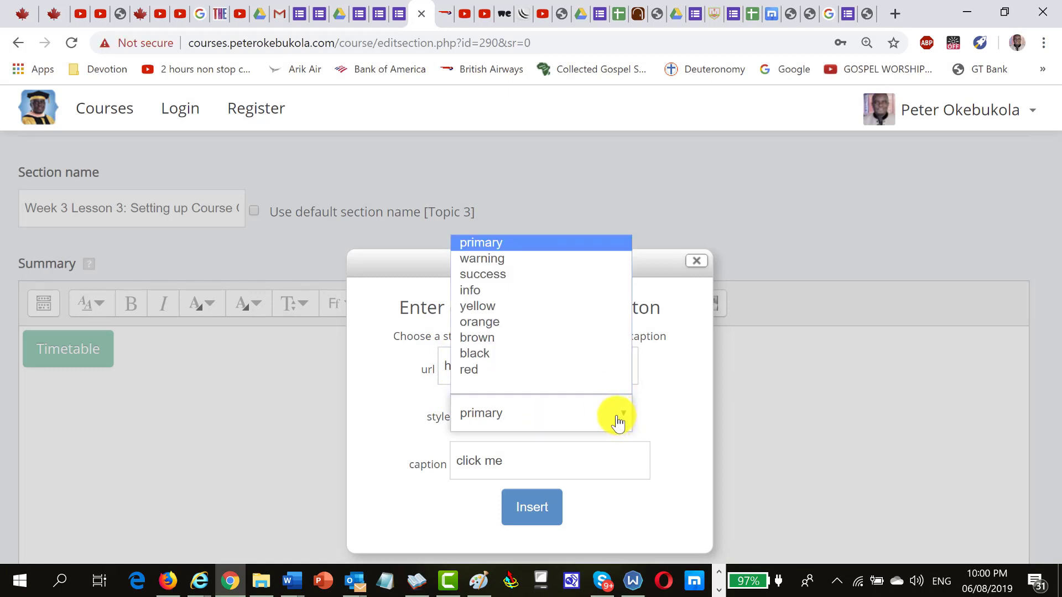
{"action": "left_click", "coordinate": [521, 275]}
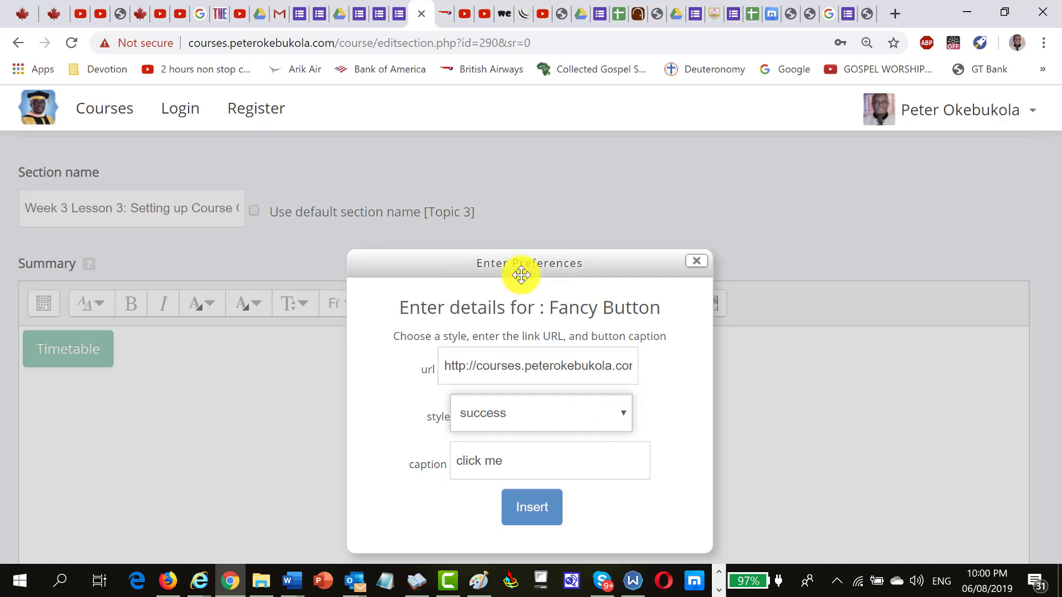
{"action": "double_click", "coordinate": [505, 463]}
{"action": "left_click_drag", "start_coordinate": [429, 464], "coordinate": [415, 467]}
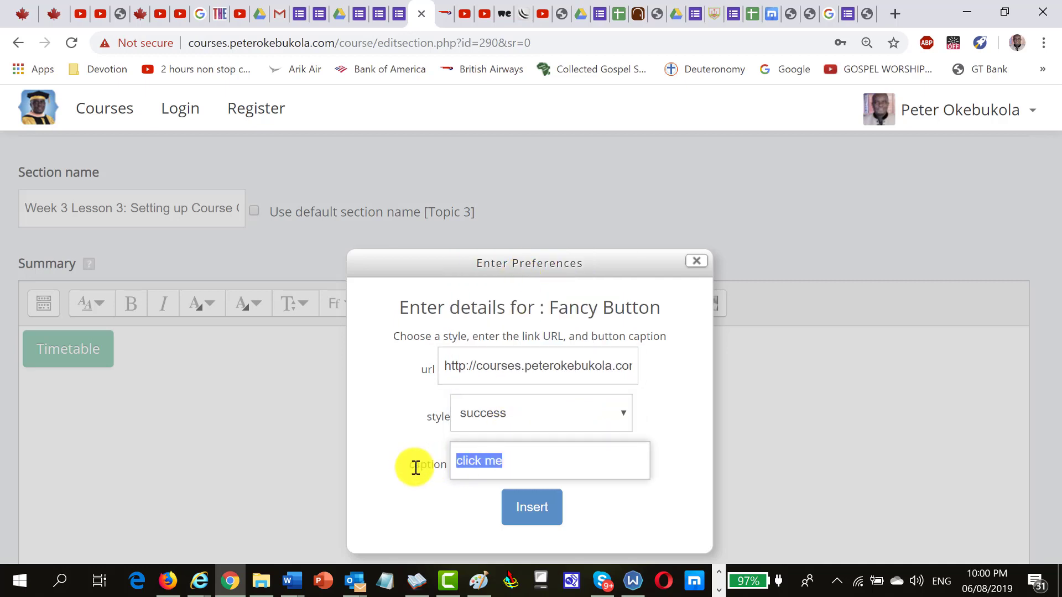
{"action": "key", "text": "alt+Tab"}
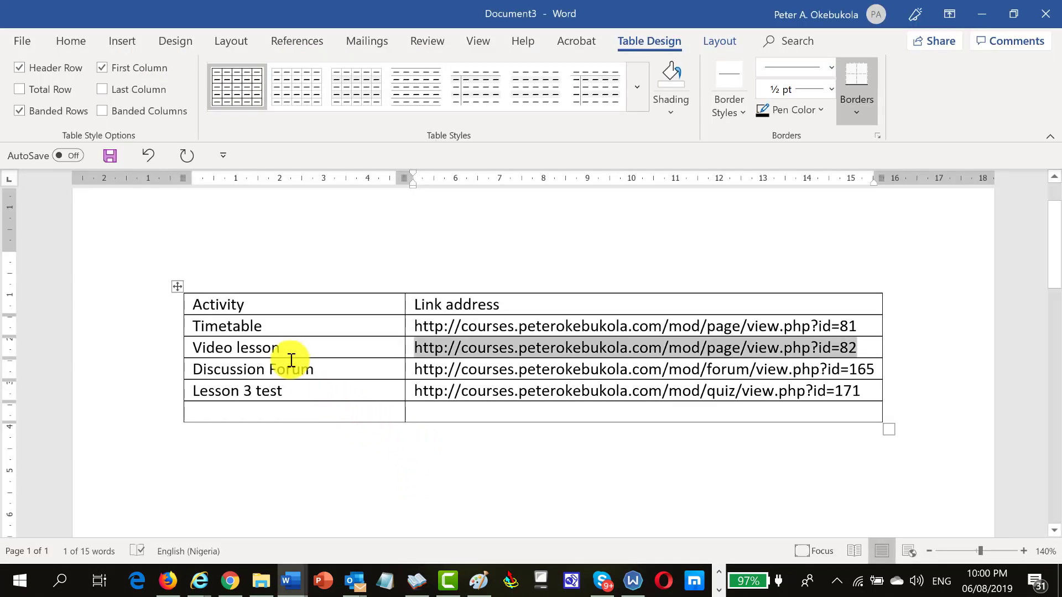
{"action": "key", "text": "alt+Tab"}
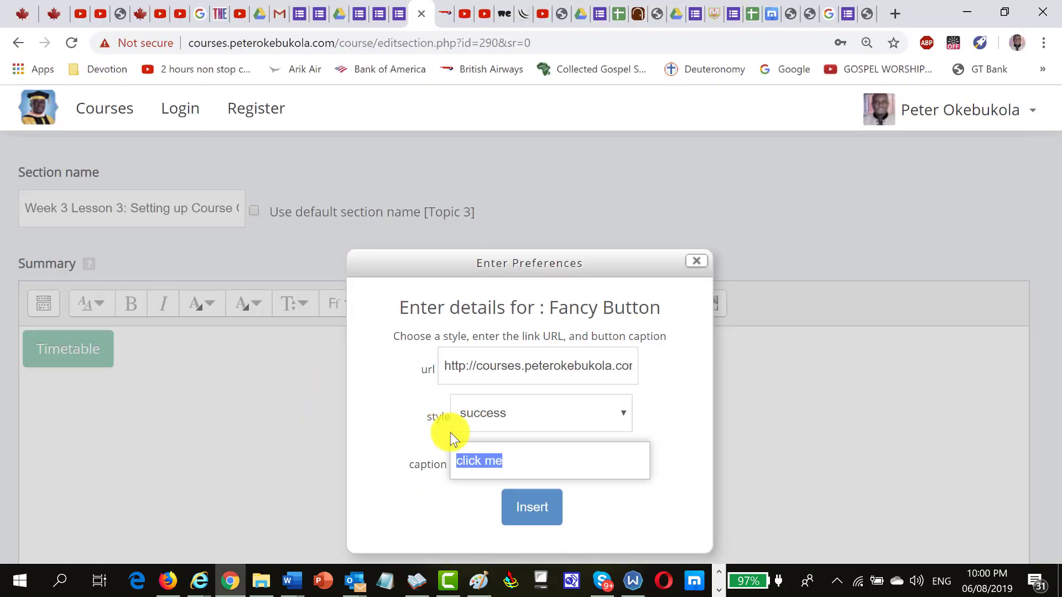
{"action": "key", "text": "BackSpace"}
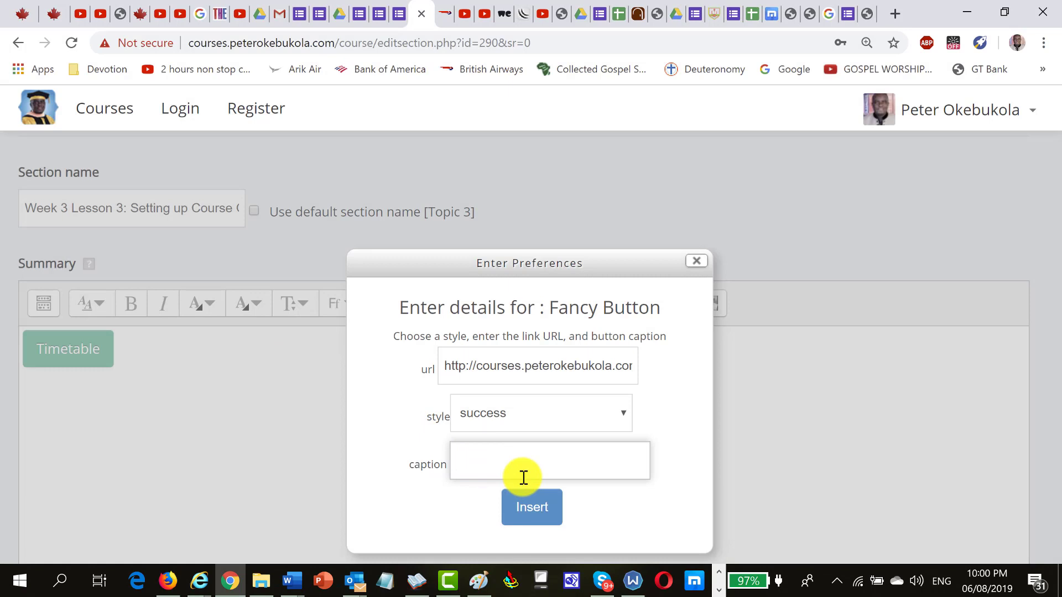
{"action": "type", "text": "Video"}
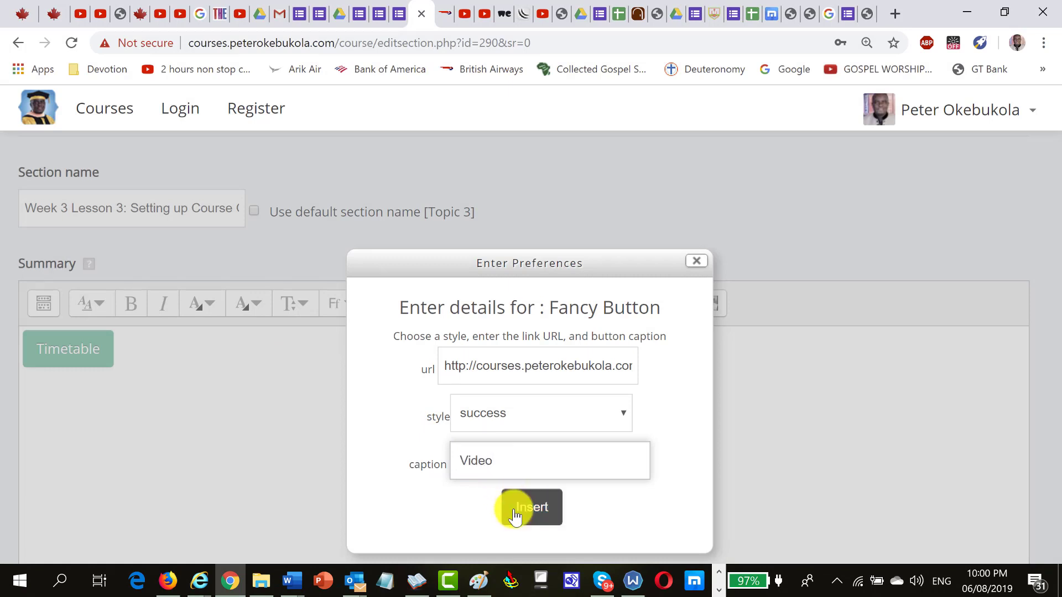
{"action": "left_click", "coordinate": [514, 506]}
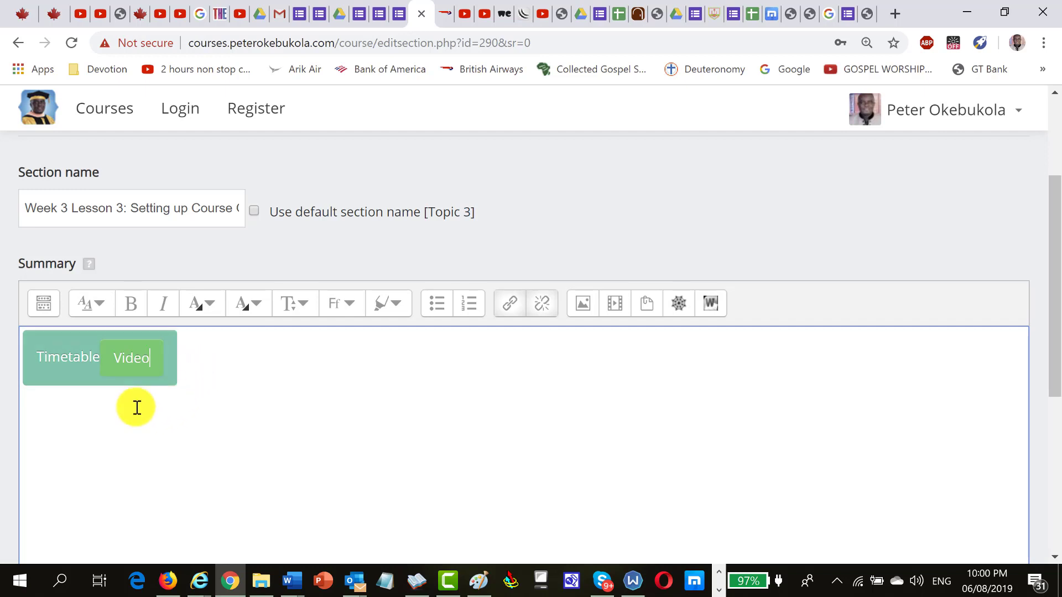
- Select and delete the Timetable and Video buttons in the summary
{"action": "key", "text": "ctrl+a"}
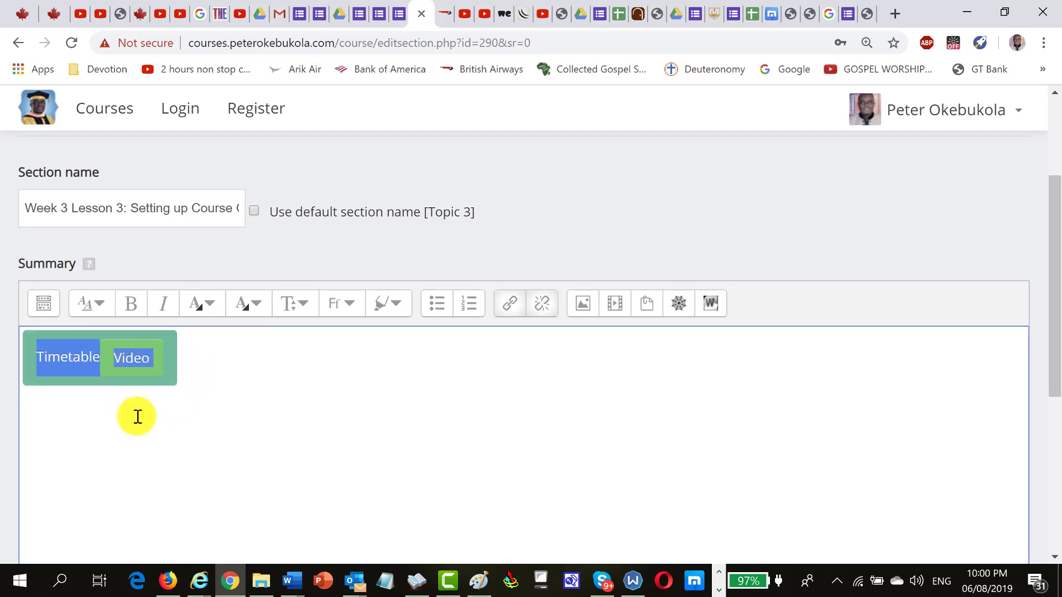
{"action": "key", "text": "Delete"}
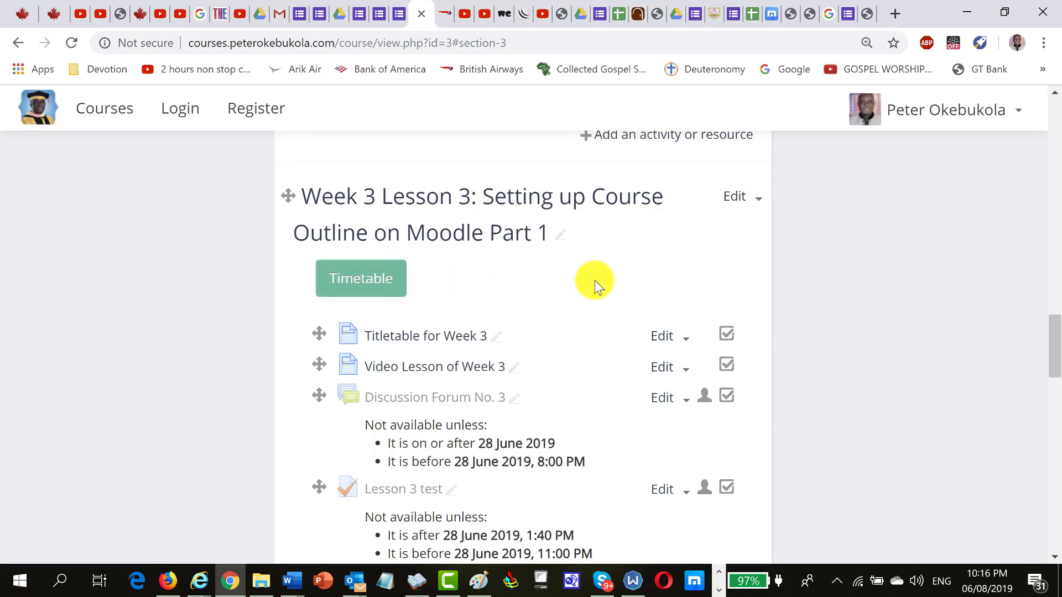
- Switch to Document3 in Word, go over the listed activities, and insert a table of 4 columns and 2 rows above them
{"action": "key", "text": "alt+Tab"}
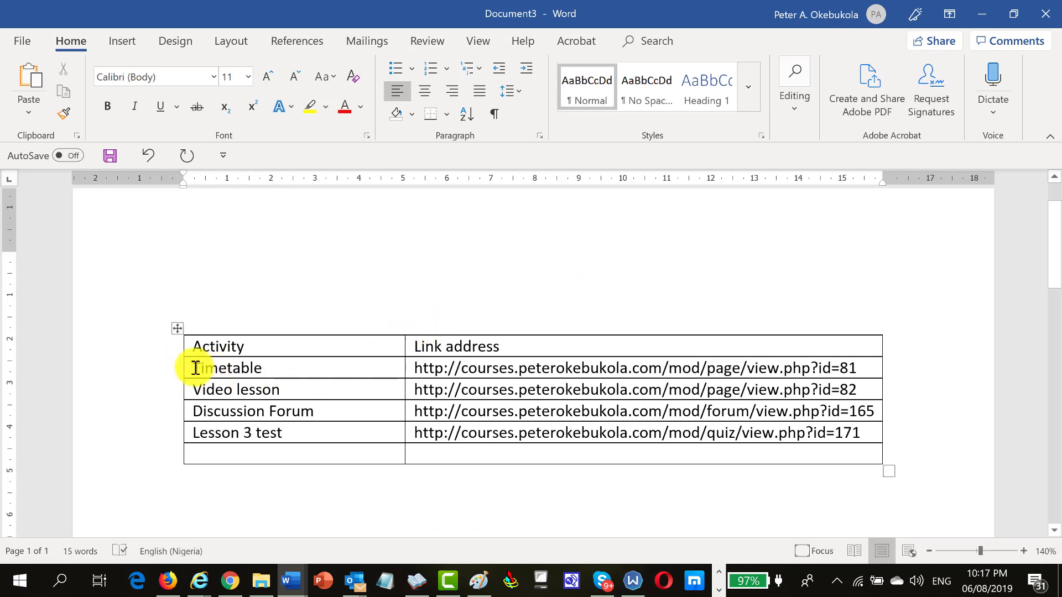
{"action": "left_click_drag", "start_coordinate": [195, 368], "coordinate": [224, 398]}
{"action": "left_click", "coordinate": [193, 416]}
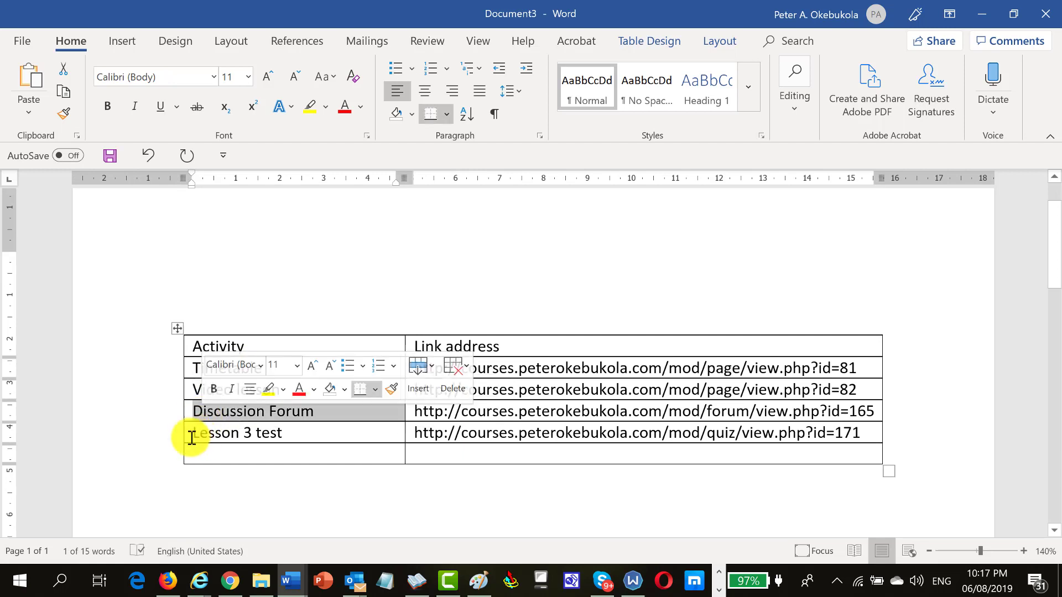
{"action": "left_click", "coordinate": [202, 435]}
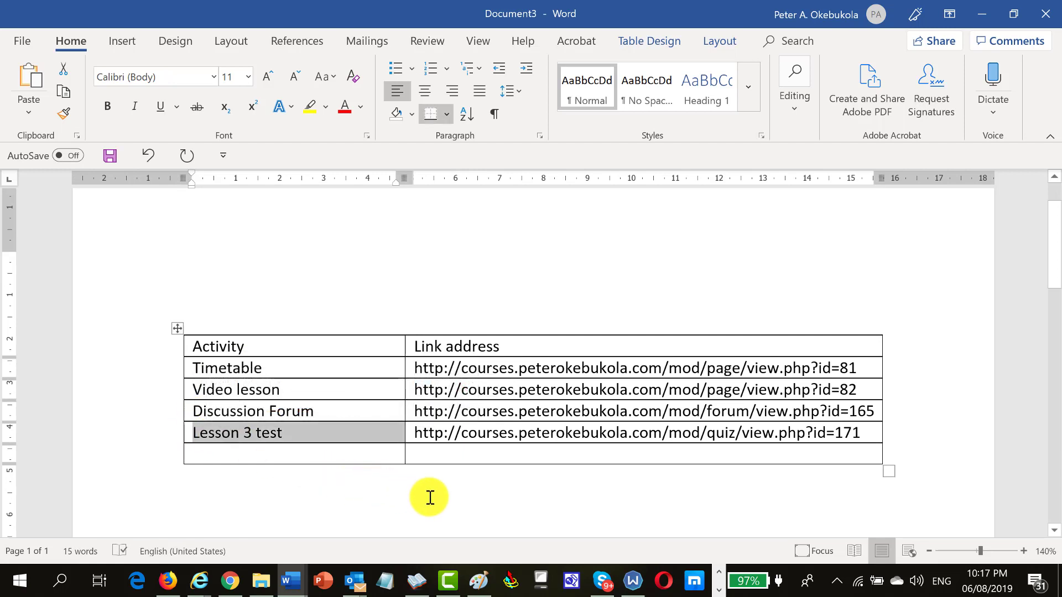
{"action": "left_click", "coordinate": [191, 303]}
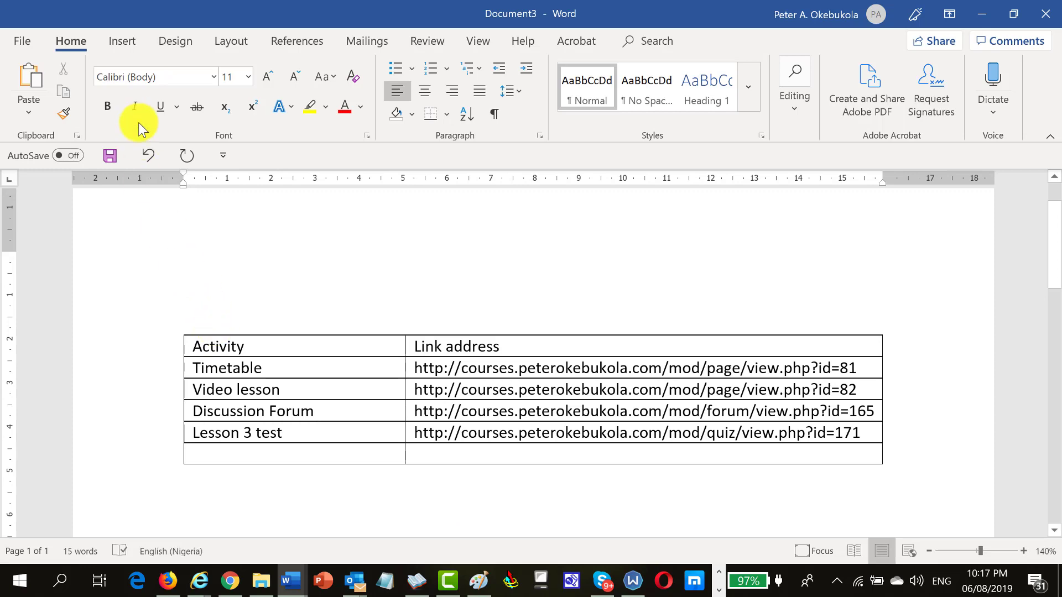
{"action": "left_click", "coordinate": [117, 41]}
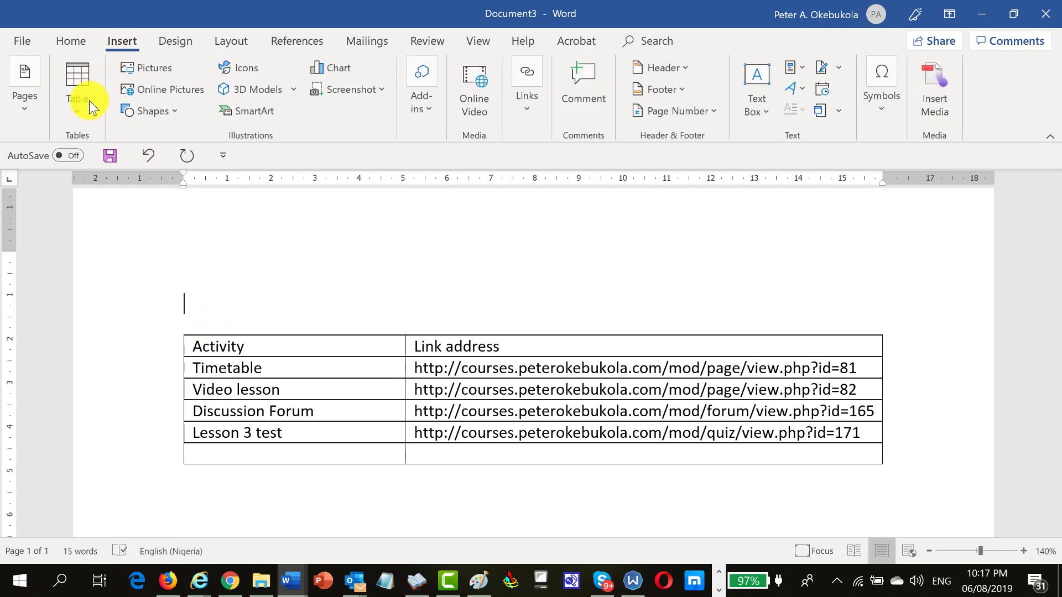
{"action": "left_click", "coordinate": [75, 115]}
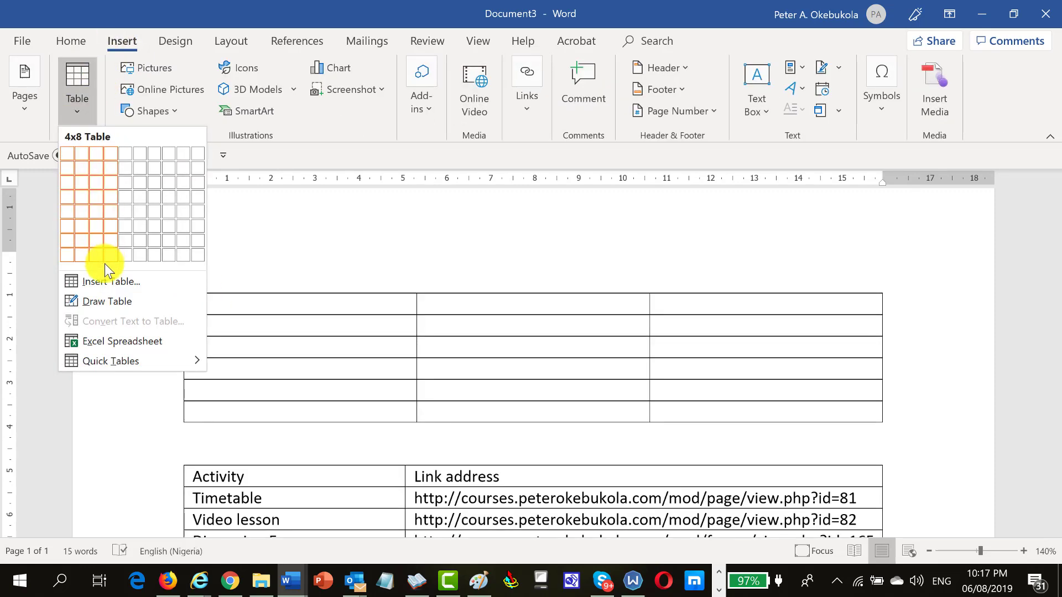
{"action": "left_click", "coordinate": [104, 281]}
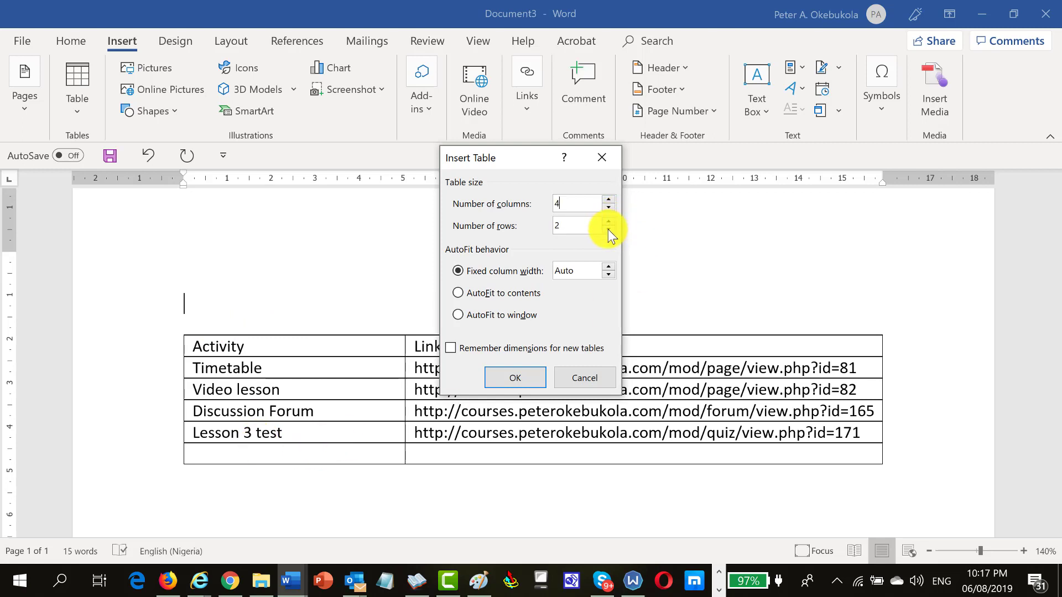
{"action": "left_click", "coordinate": [526, 378]}
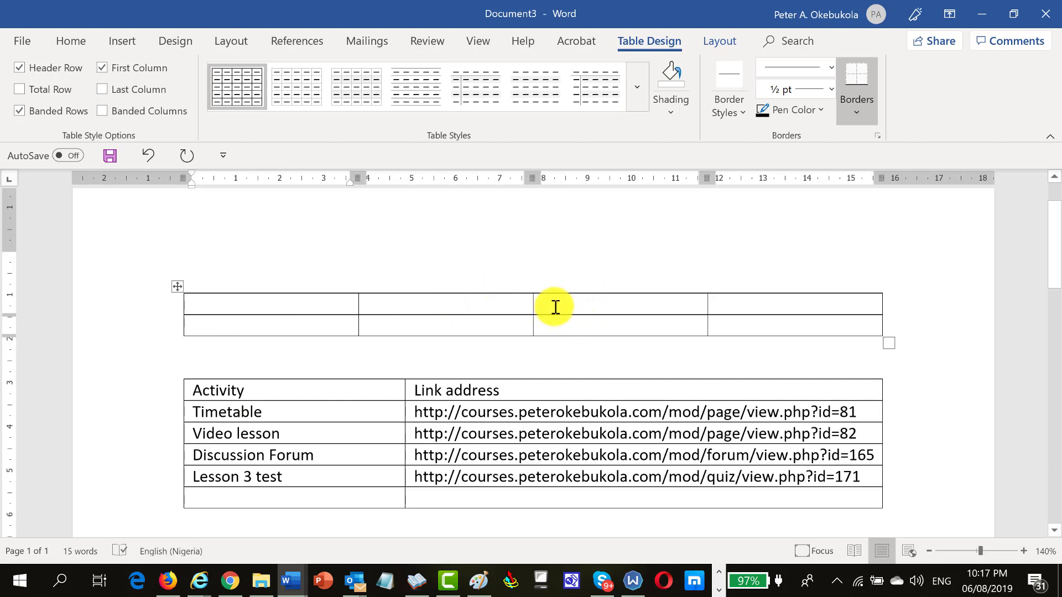
- Remove all borders from the new empty table above the activity table
{"action": "left_click", "coordinate": [176, 287]}
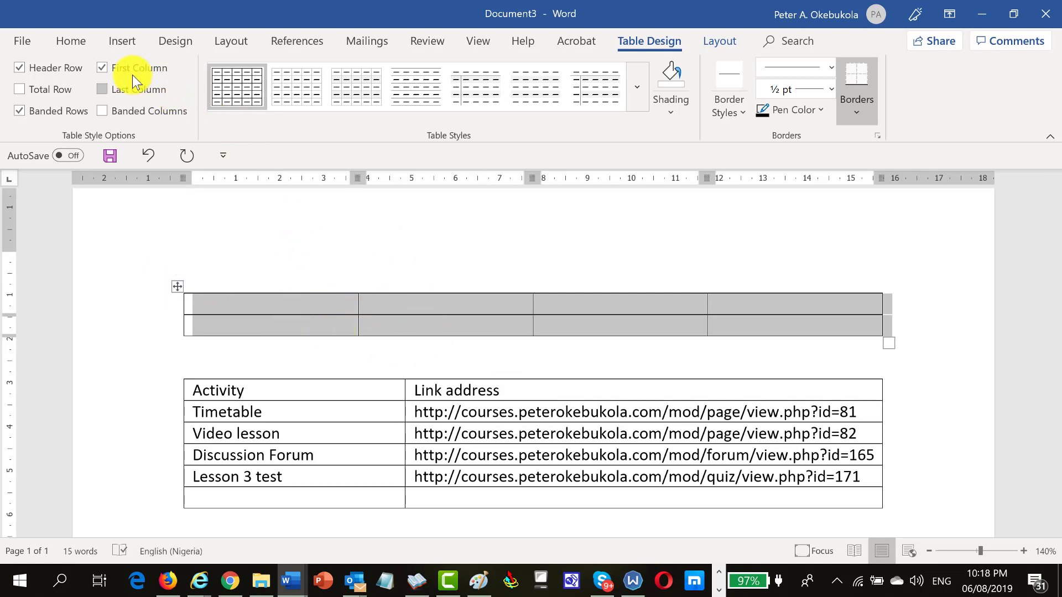
{"action": "left_click", "coordinate": [68, 41]}
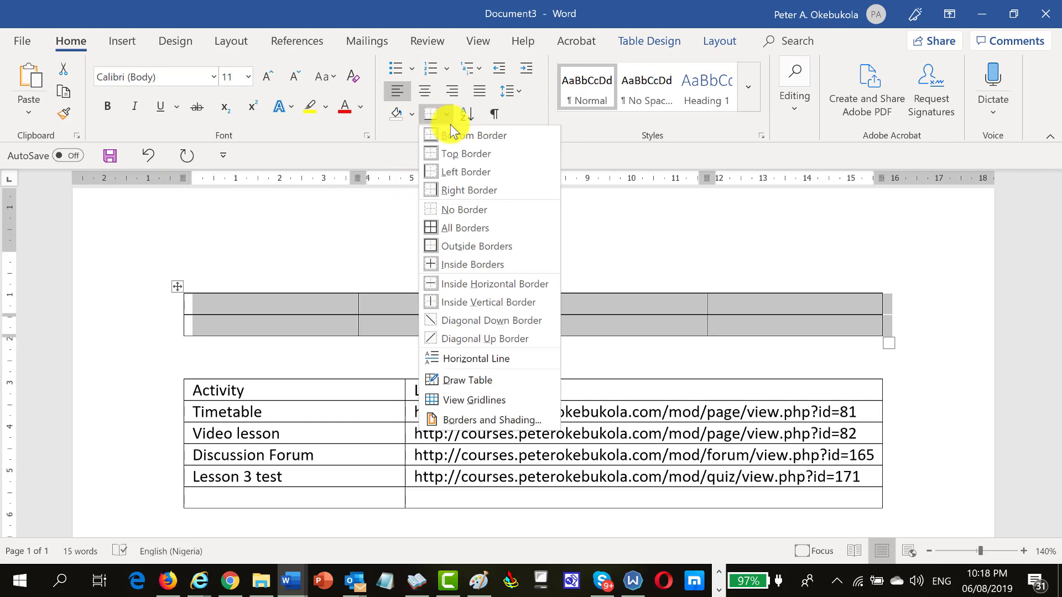
{"action": "left_click", "coordinate": [447, 212]}
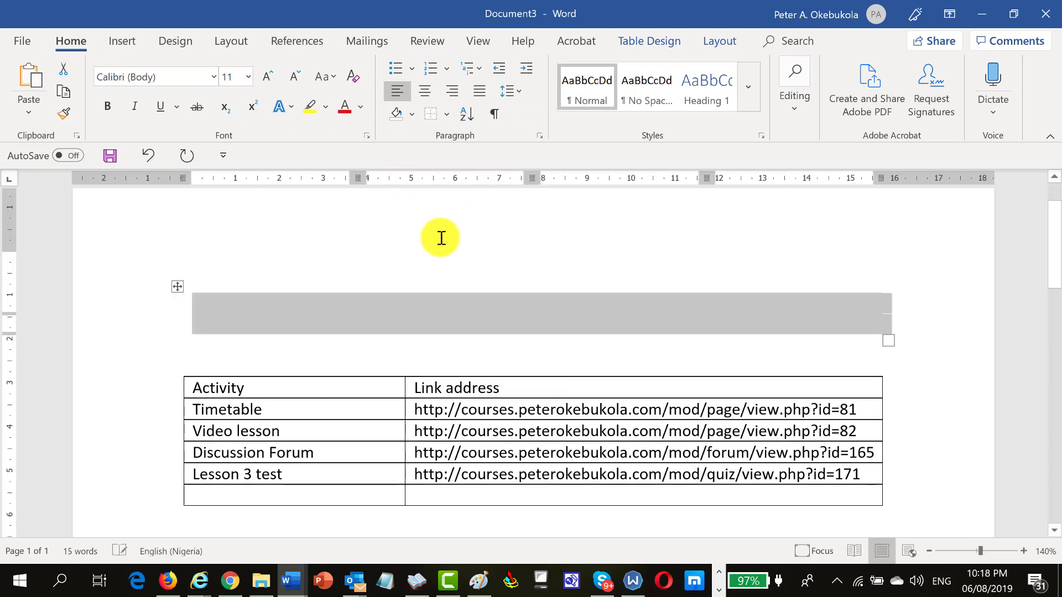
{"action": "left_click", "coordinate": [381, 316]}
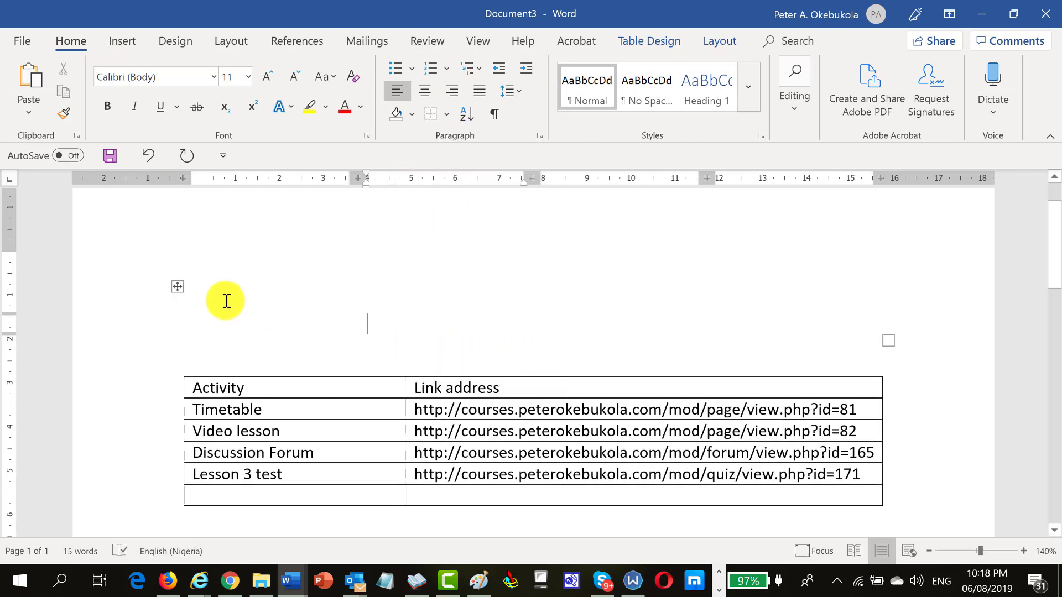
- Select the whole borderless table and copy it
{"action": "left_click", "coordinate": [177, 286]}
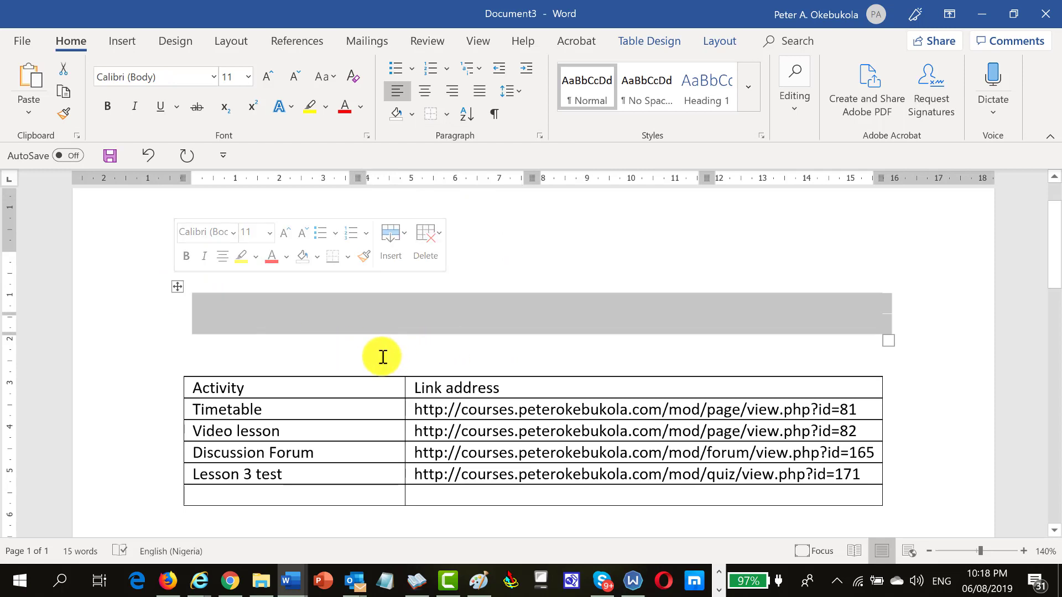
{"action": "left_click", "coordinate": [355, 317]}
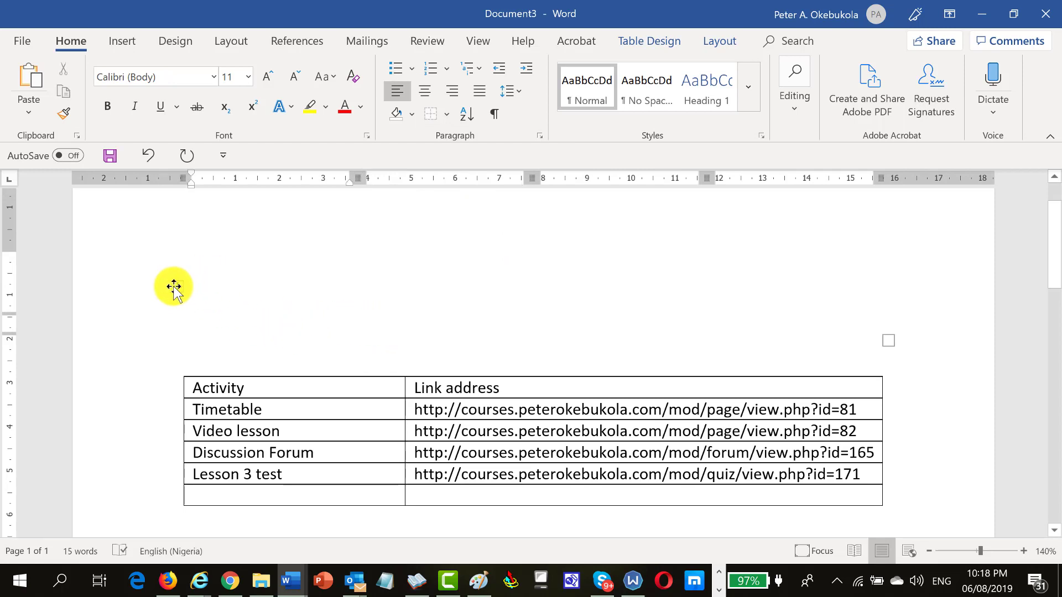
{"action": "left_click", "coordinate": [173, 286]}
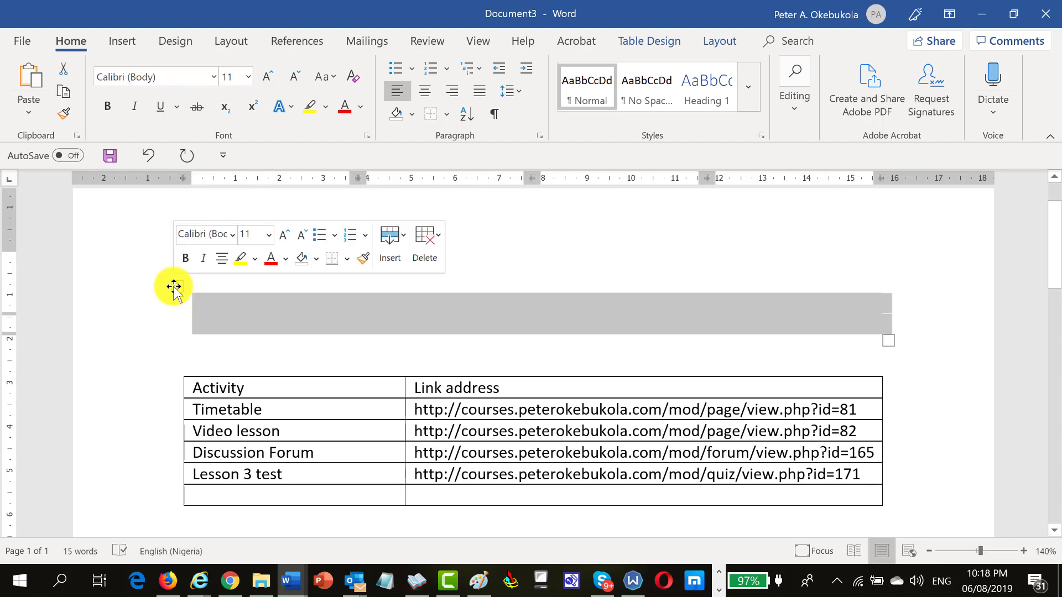
{"action": "right_click", "coordinate": [248, 310]}
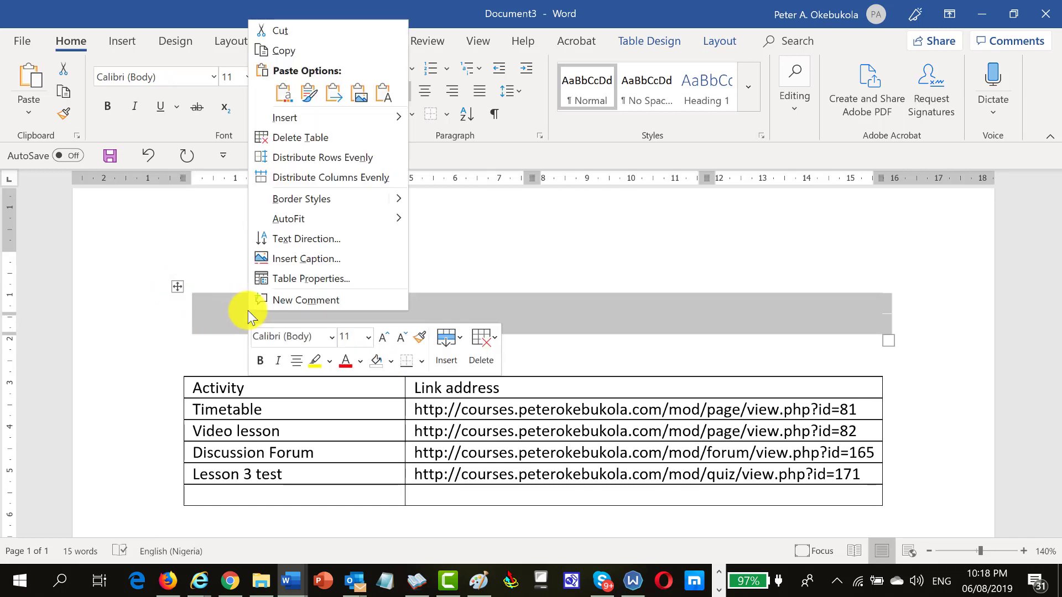
{"action": "left_click", "coordinate": [289, 51]}
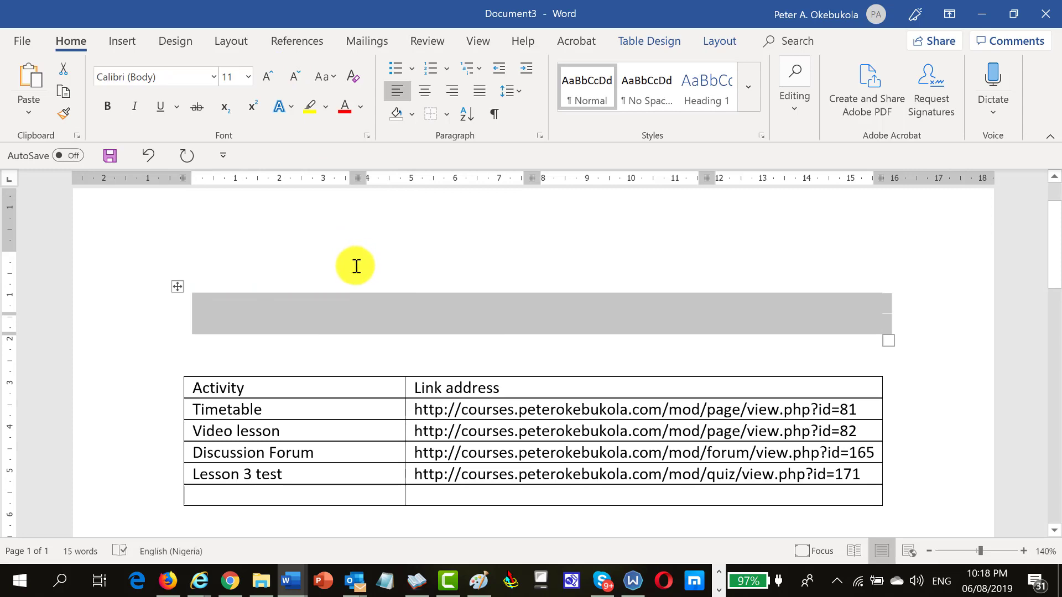
- Return to Chrome and open the Week 3 Lesson 3 topic for editing
{"action": "key", "text": "alt+Tab"}
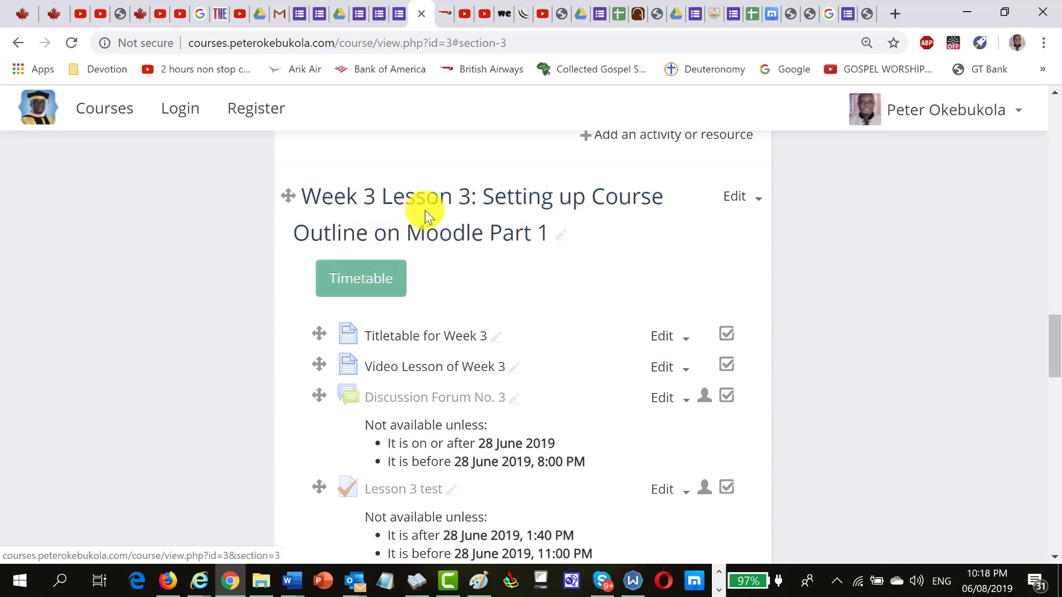
{"action": "left_click", "coordinate": [756, 208]}
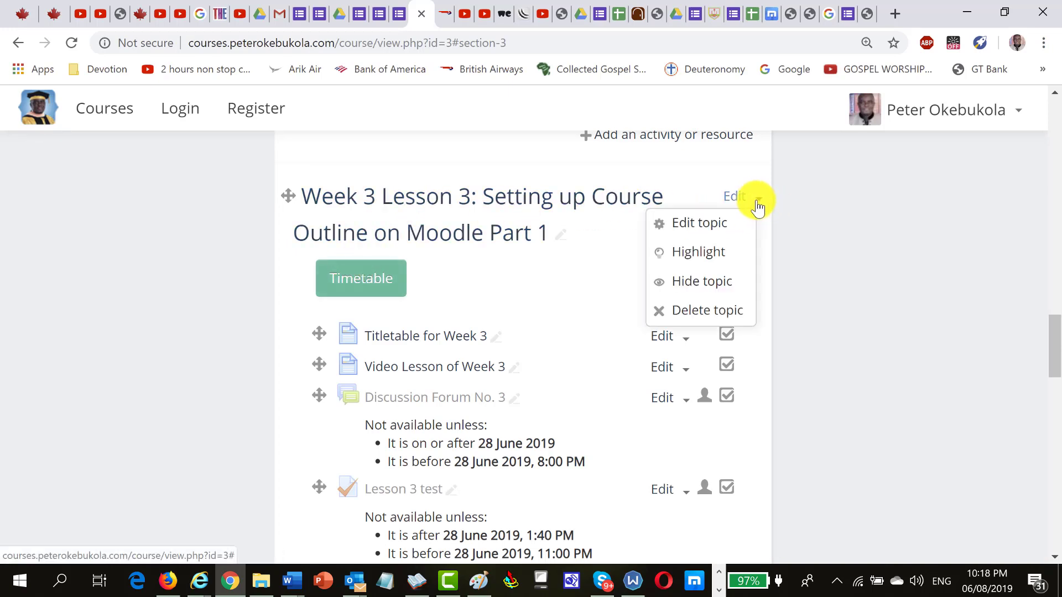
{"action": "left_click", "coordinate": [711, 230]}
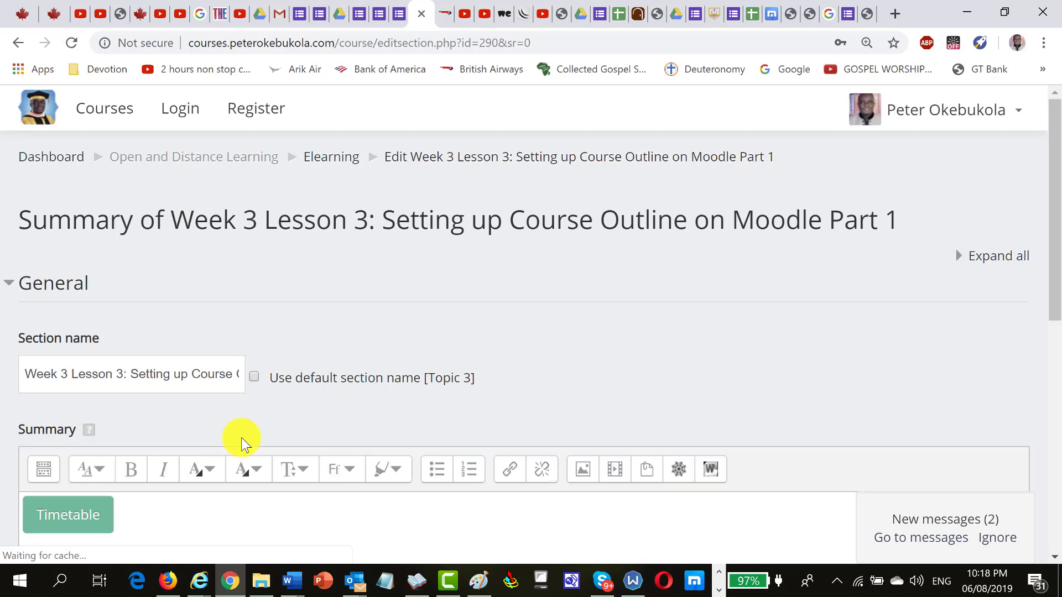
- Delete the existing Timetable button from the topic summary
{"action": "scroll", "coordinate": [98, 370], "scroll_direction": "down", "scroll_amount": 3}
{"action": "left_click", "coordinate": [88, 362]}
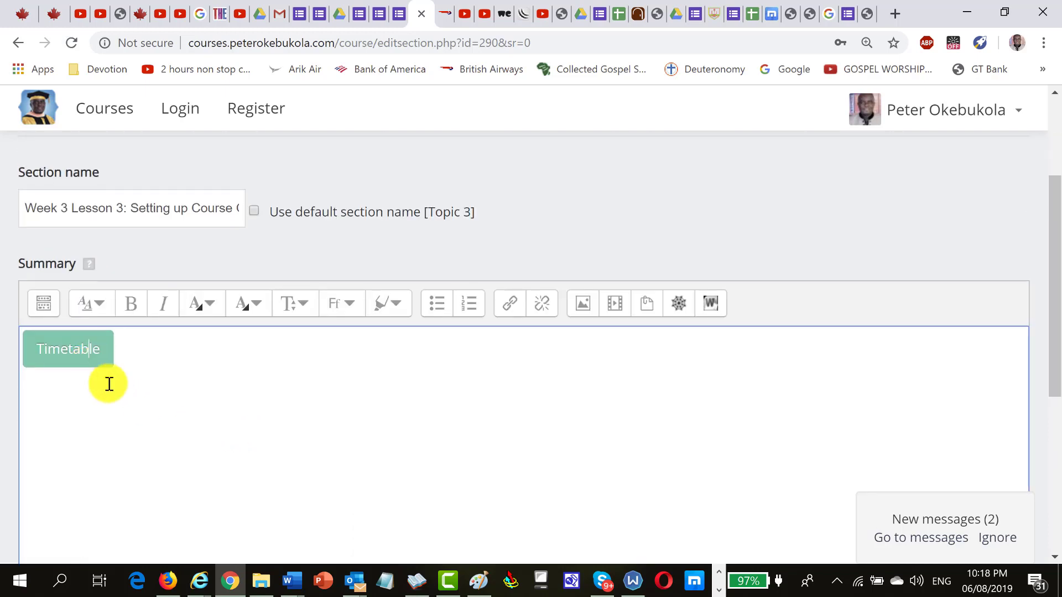
{"action": "double_click", "coordinate": [127, 350]}
{"action": "key", "text": "BackSpace"}
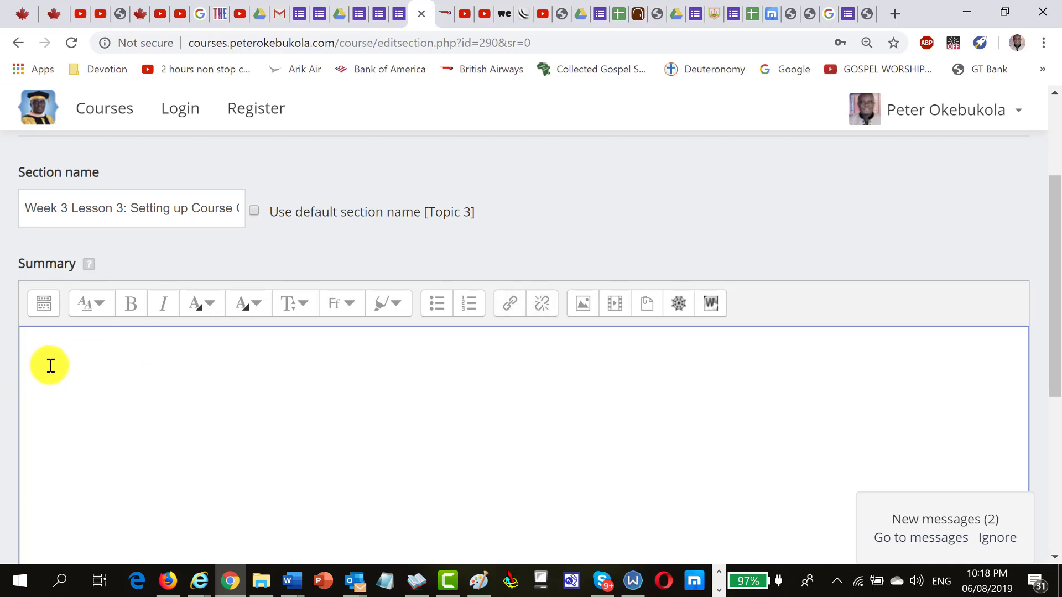
- Paste the copied borderless table into the summary and place the cursor in its first-row cells in turn
{"action": "key", "text": "ctrl+v"}
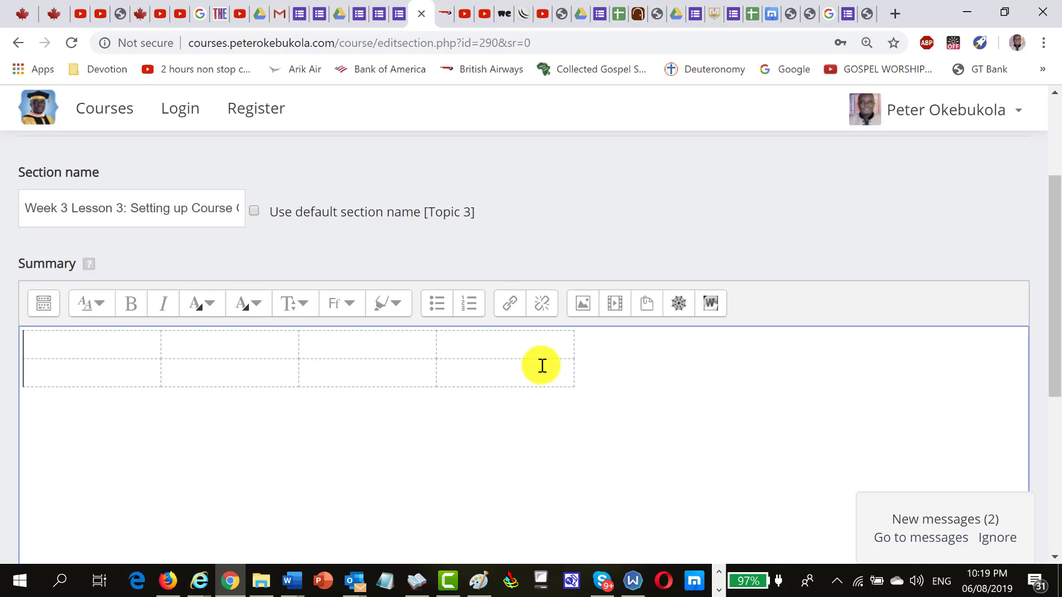
{"action": "left_click", "coordinate": [71, 340]}
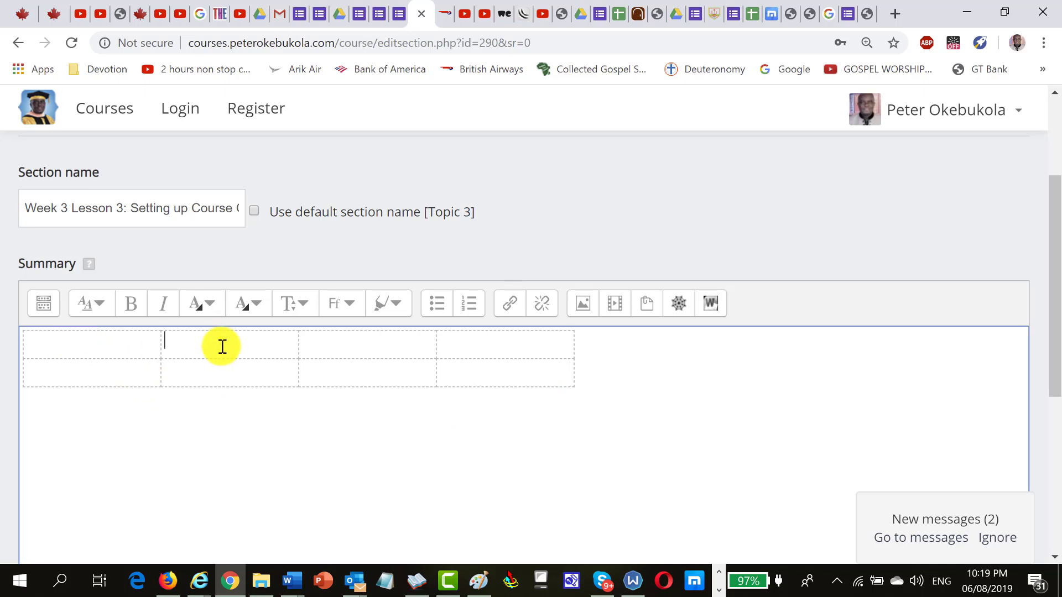
{"action": "left_click", "coordinate": [466, 349]}
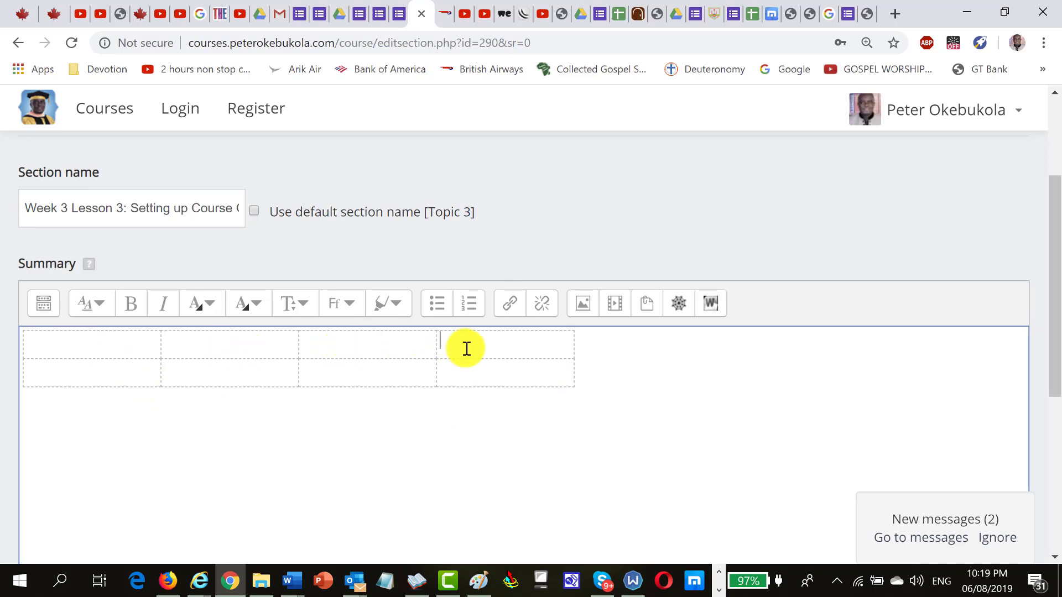
- Start a fancy button in the first cell of the borderless table's second row
{"action": "left_click", "coordinate": [193, 340]}
{"action": "left_click", "coordinate": [354, 350]}
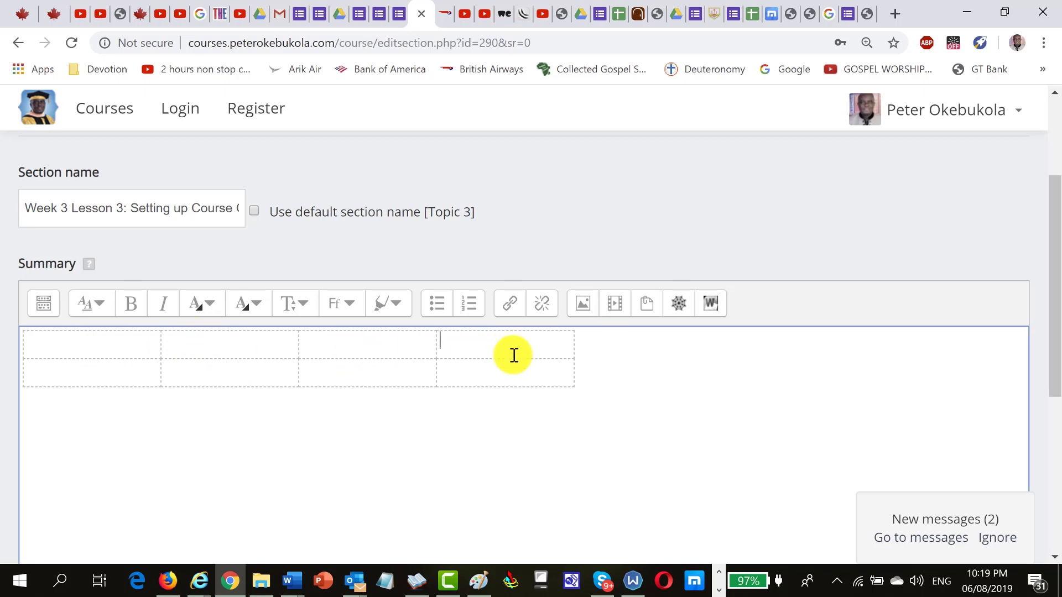
{"action": "left_click", "coordinate": [75, 374]}
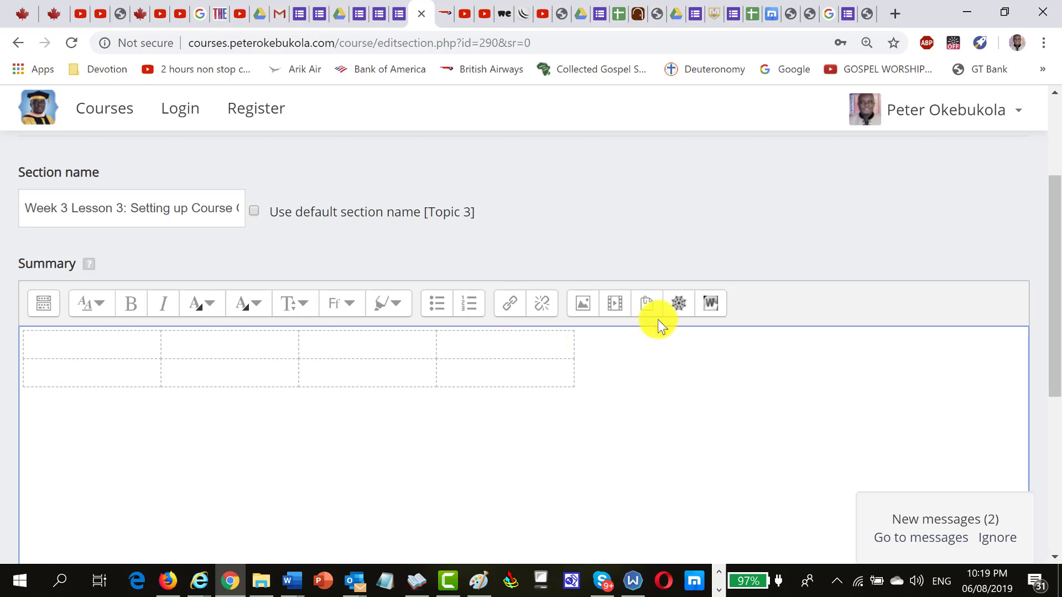
{"action": "left_click", "coordinate": [676, 307]}
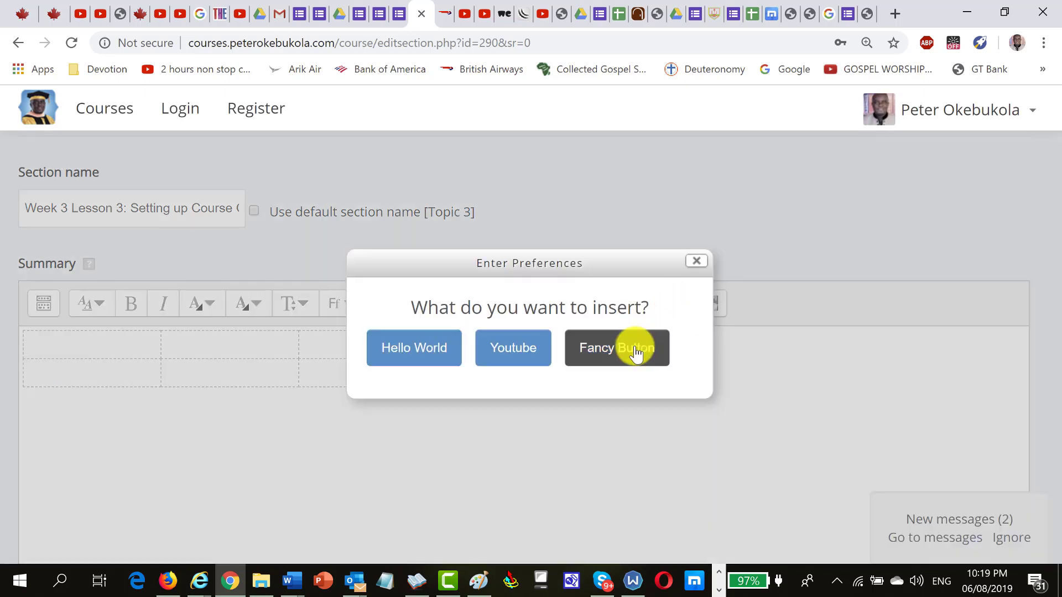
{"action": "left_click", "coordinate": [633, 348]}
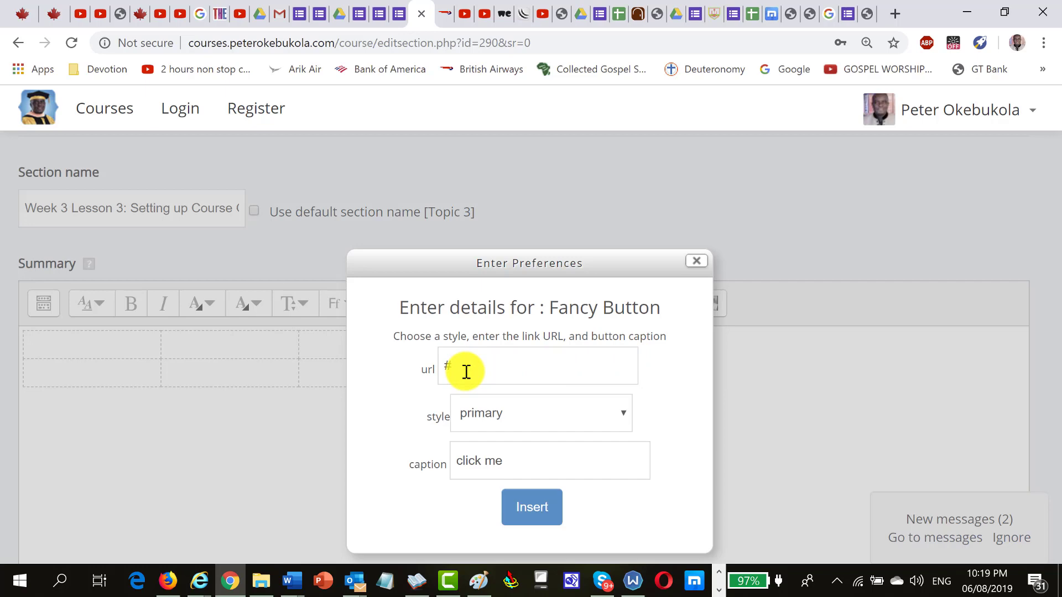
- Copy the Timetable link address from the Word table and paste it as the fancy button's URL in Chrome
{"action": "key", "text": "alt+Tab"}
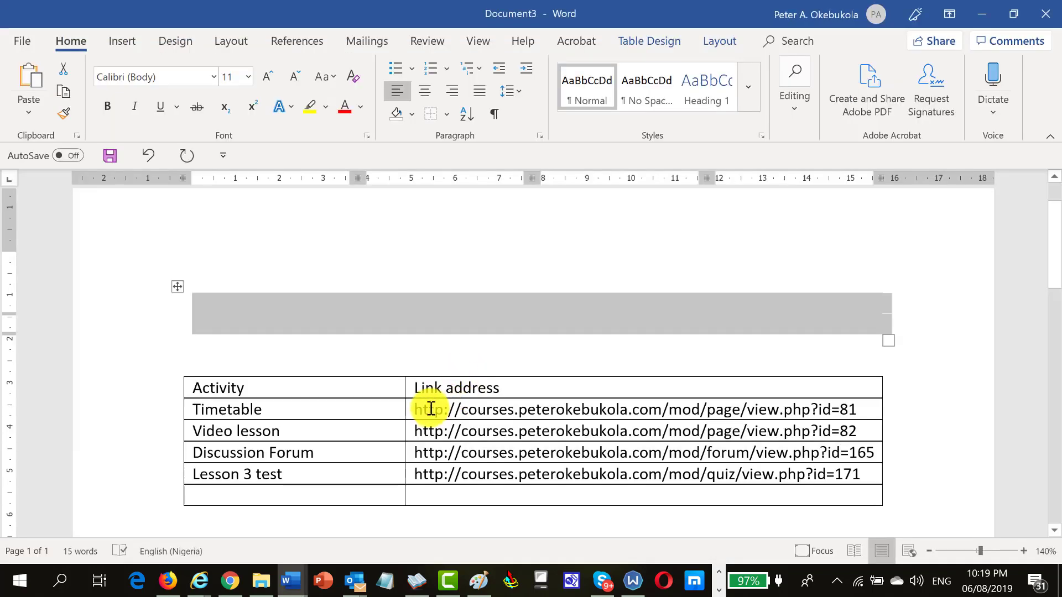
{"action": "left_click", "coordinate": [430, 409]}
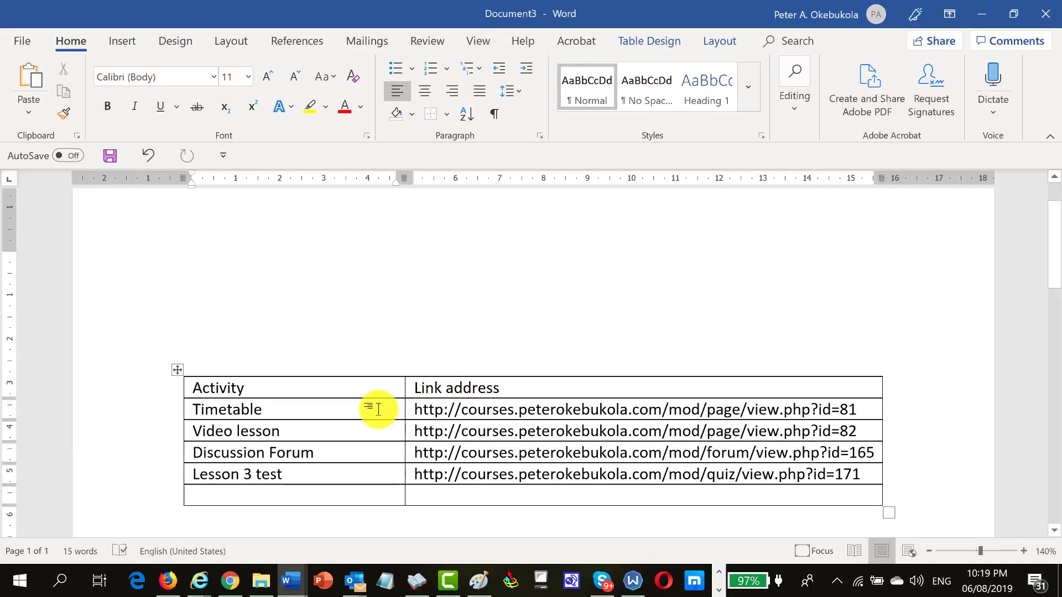
{"action": "key", "text": "Tab"}
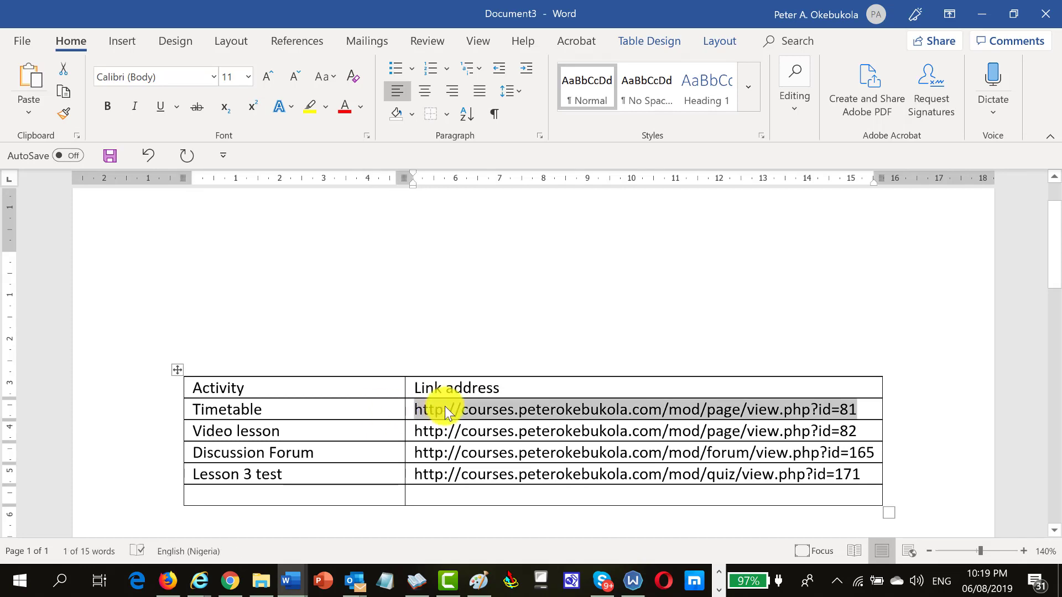
{"action": "right_click", "coordinate": [445, 408]}
{"action": "left_click", "coordinate": [477, 123]}
{"action": "key", "text": "alt+Tab"}
{"action": "left_click_drag", "start_coordinate": [472, 367], "coordinate": [439, 370]}
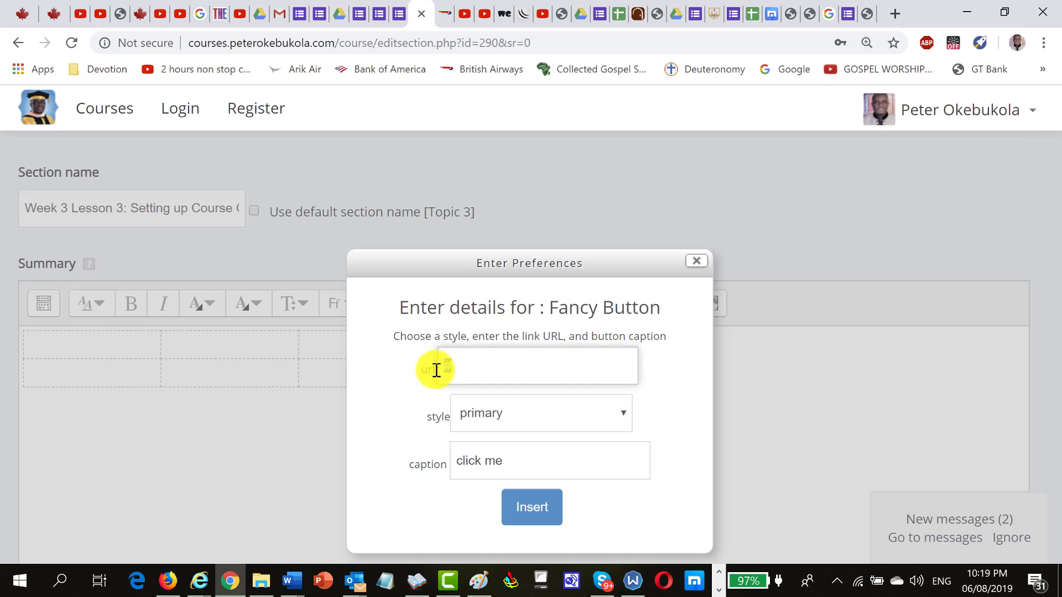
{"action": "key", "text": "ctrl+v"}
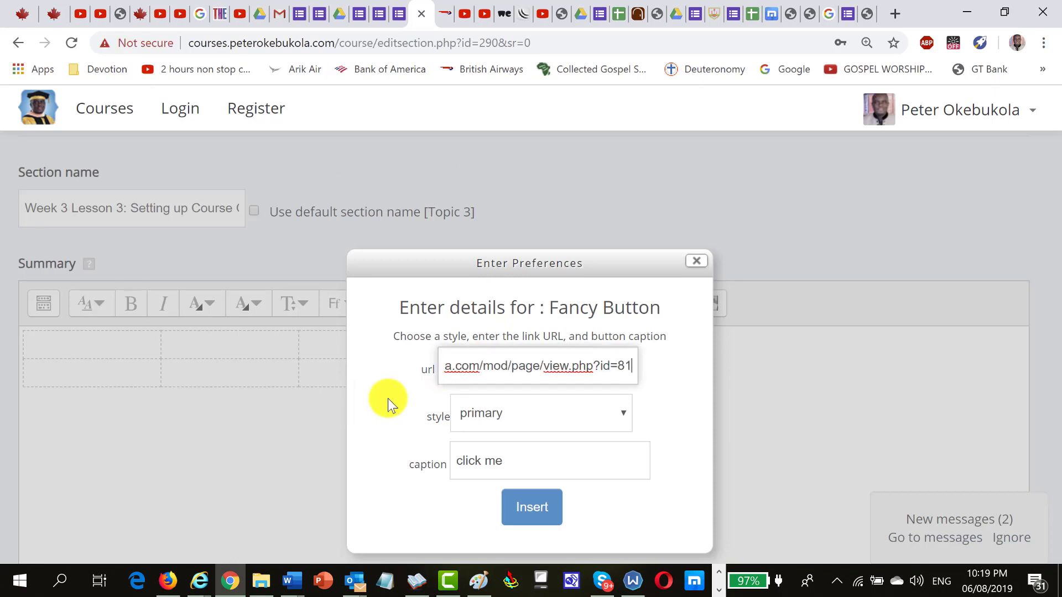
- Set the button's style to orange and its caption to Timetable, and insert it
{"action": "left_click", "coordinate": [620, 420]}
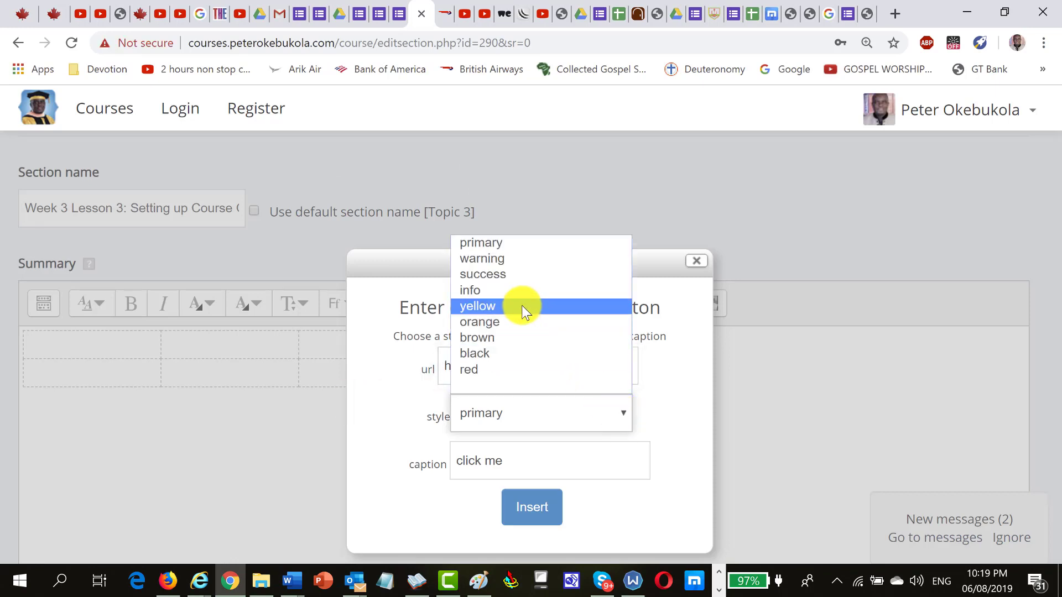
{"action": "left_click", "coordinate": [507, 320]}
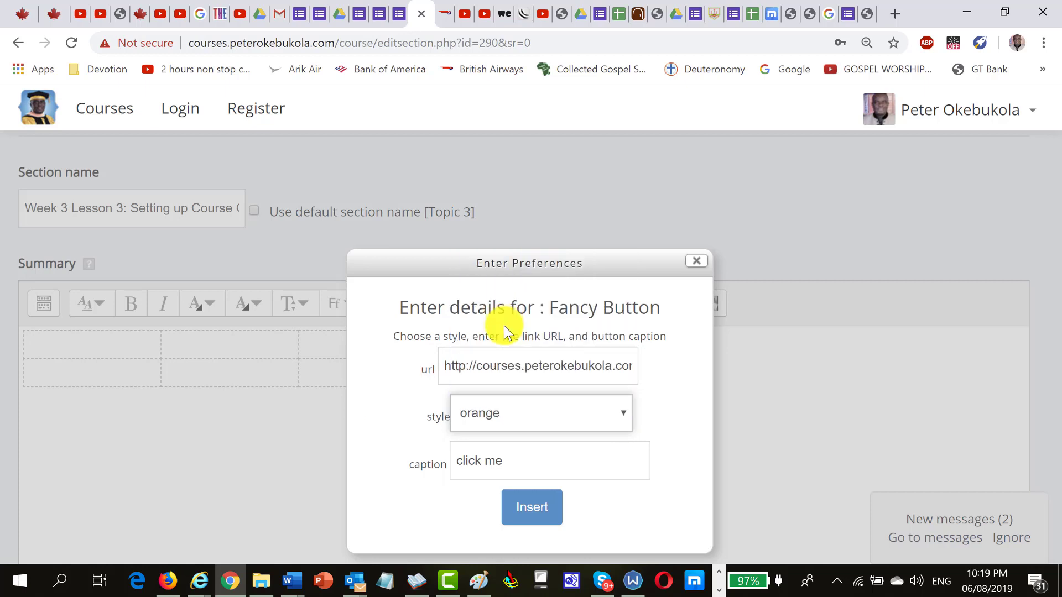
{"action": "left_click_drag", "start_coordinate": [514, 463], "coordinate": [444, 458]}
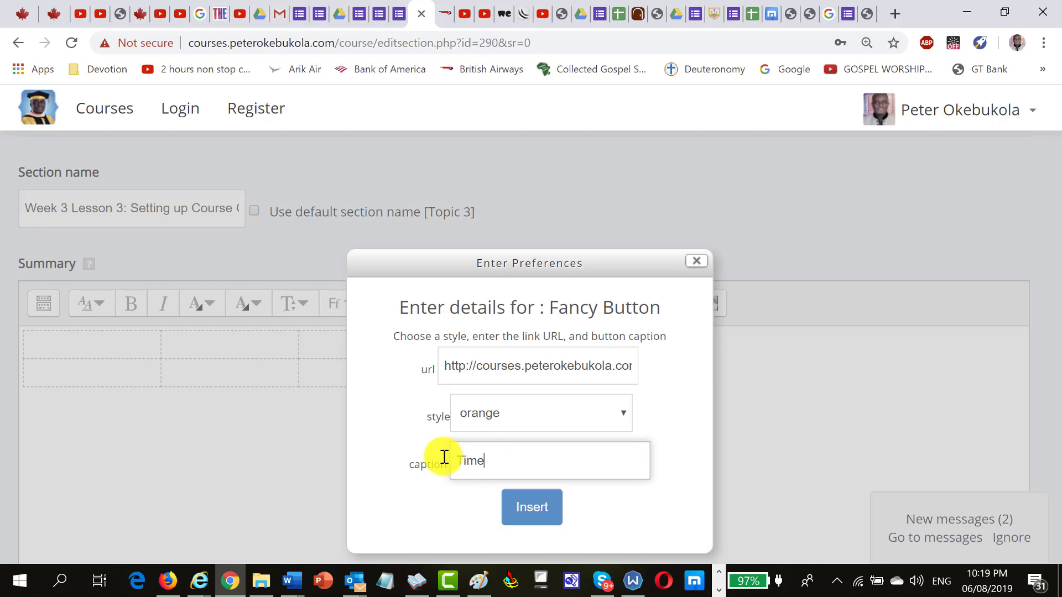
{"action": "left_click", "coordinate": [516, 506]}
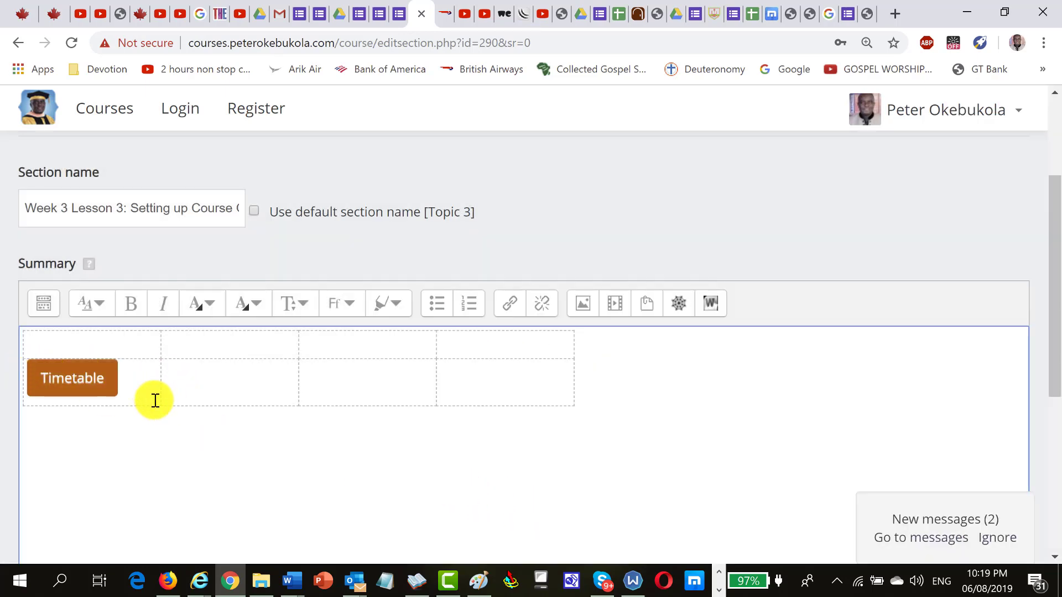
- Start a fancy button in the second row's second cell, using the Video lesson link copied from Word as its URL
{"action": "left_click", "coordinate": [266, 388]}
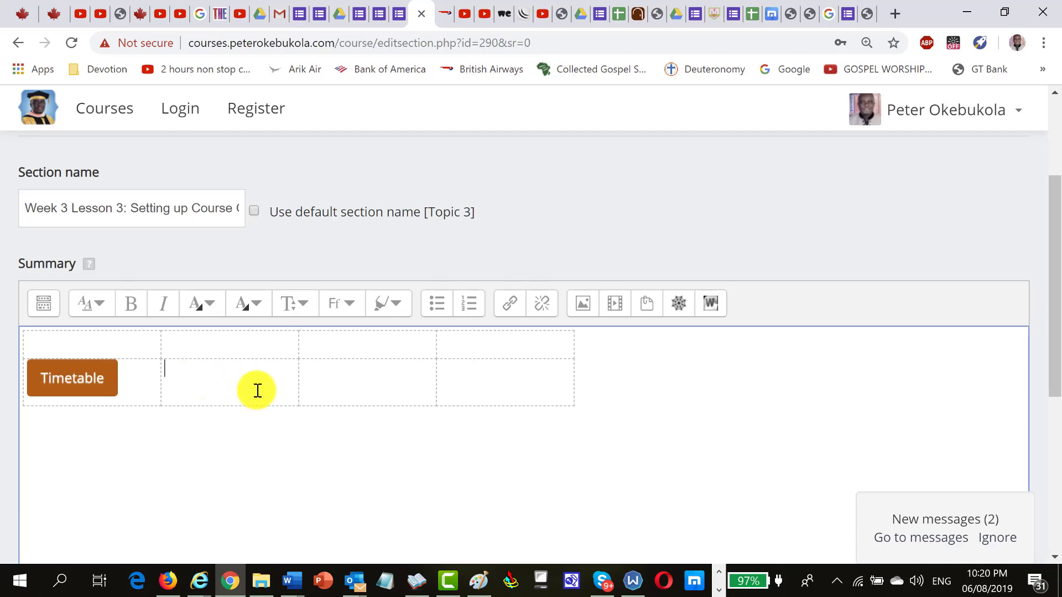
{"action": "left_click", "coordinate": [680, 303]}
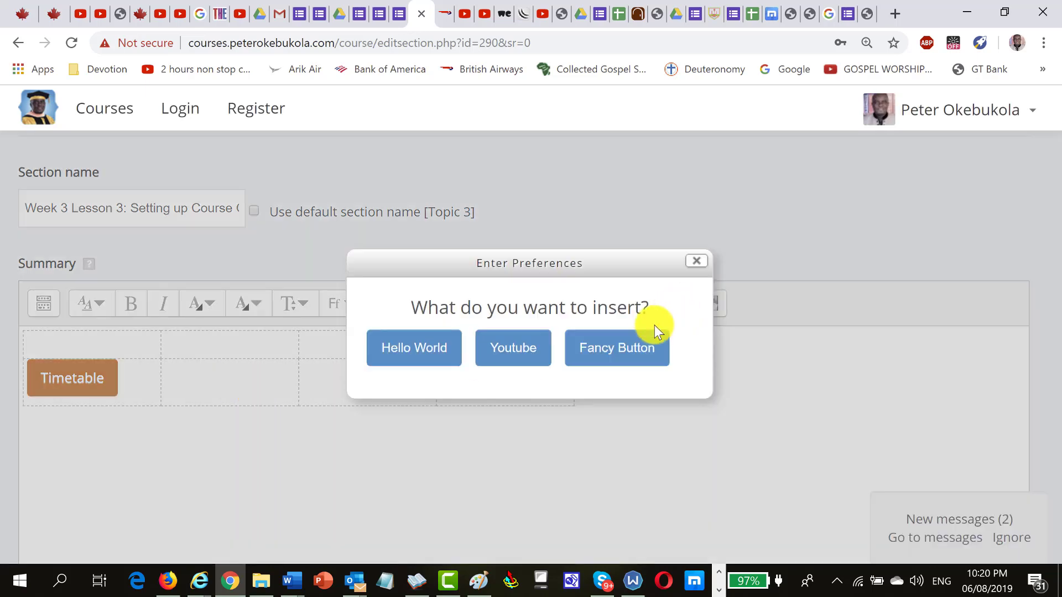
{"action": "left_click", "coordinate": [597, 350]}
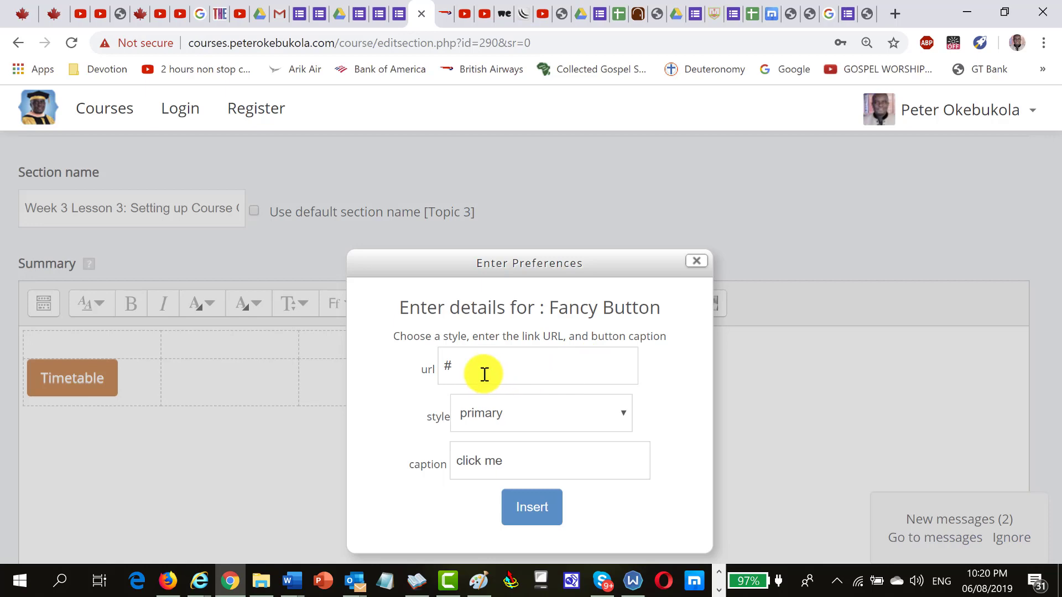
{"action": "key", "text": "alt+Tab"}
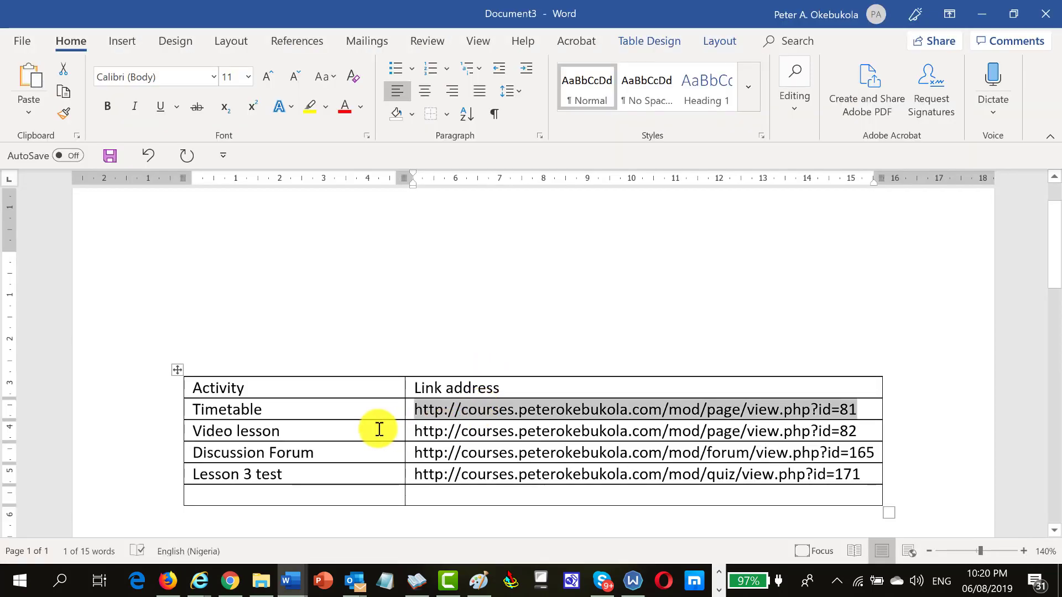
{"action": "left_click", "coordinate": [379, 429]}
{"action": "key", "text": "Tab"}
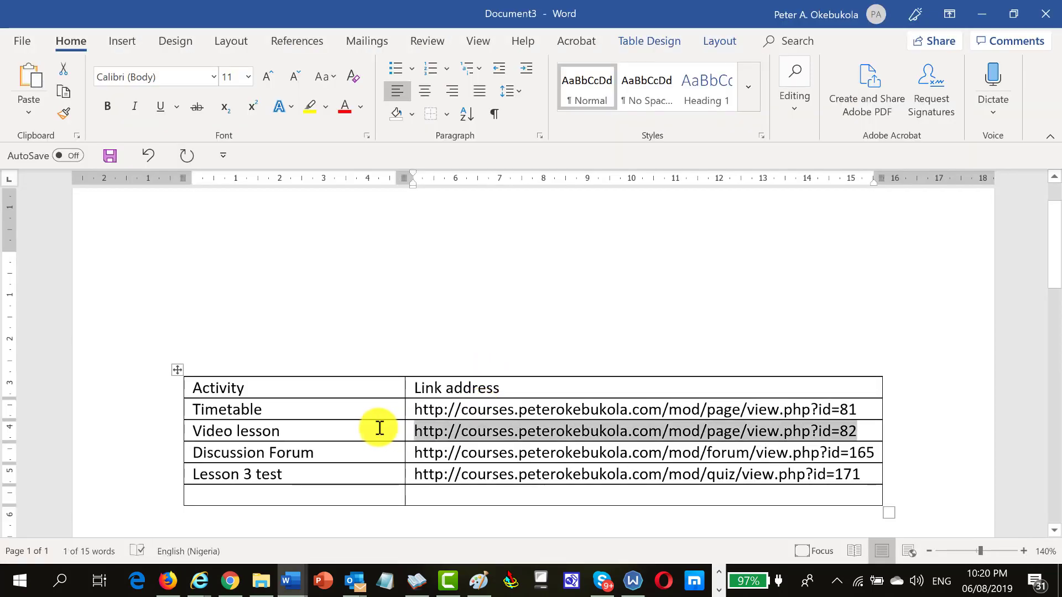
{"action": "right_click", "coordinate": [451, 434]}
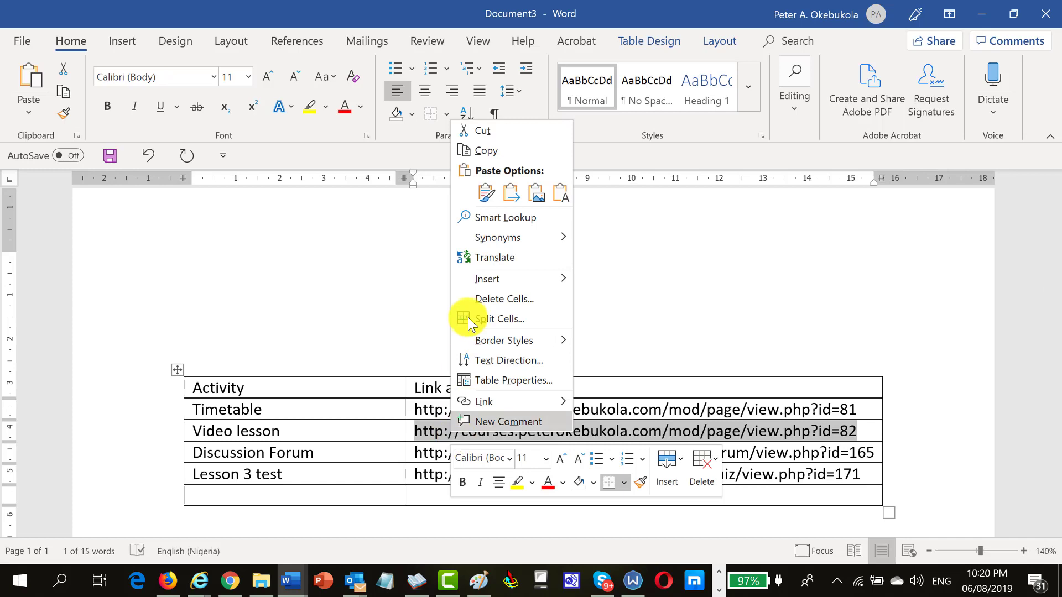
{"action": "left_click", "coordinate": [484, 151]}
{"action": "key", "text": "alt+Tab"}
{"action": "left_click_drag", "start_coordinate": [472, 364], "coordinate": [420, 364]}
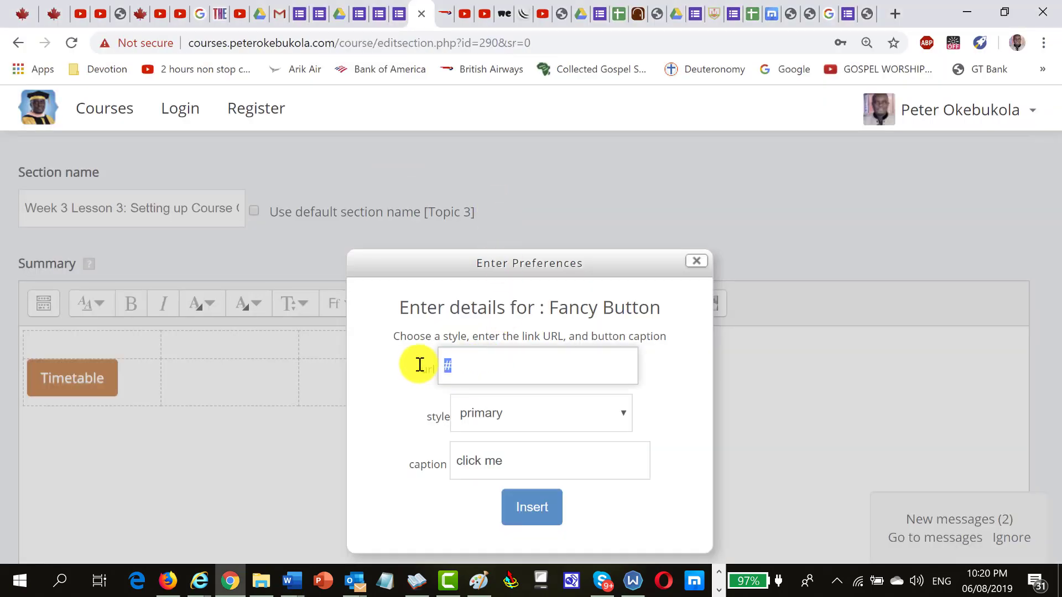
{"action": "key", "text": "ctrl+v"}
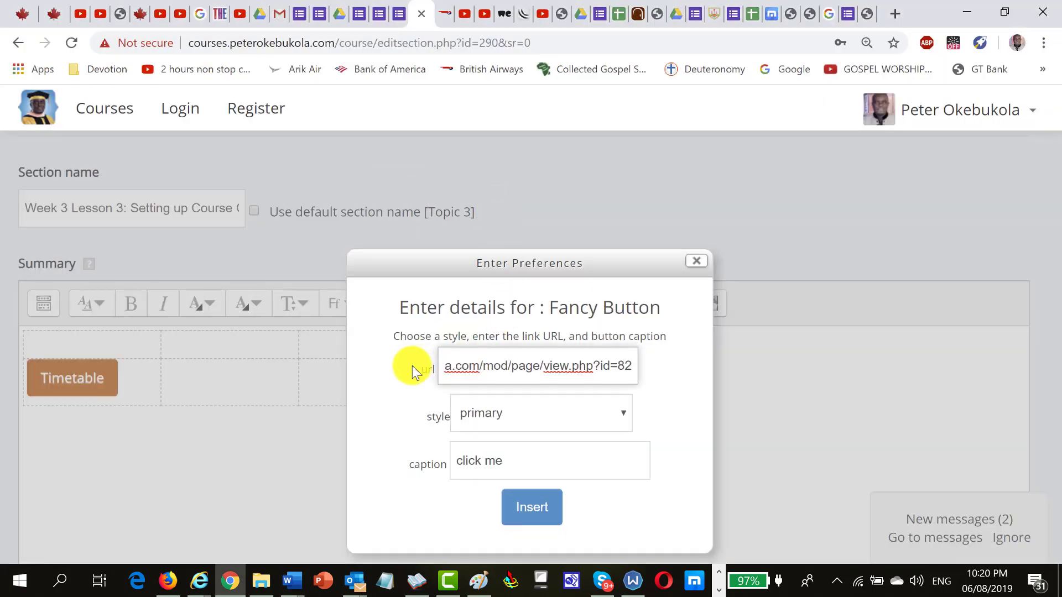
- Set the button's style to success and its caption to Video, and insert it
{"action": "left_click", "coordinate": [624, 420]}
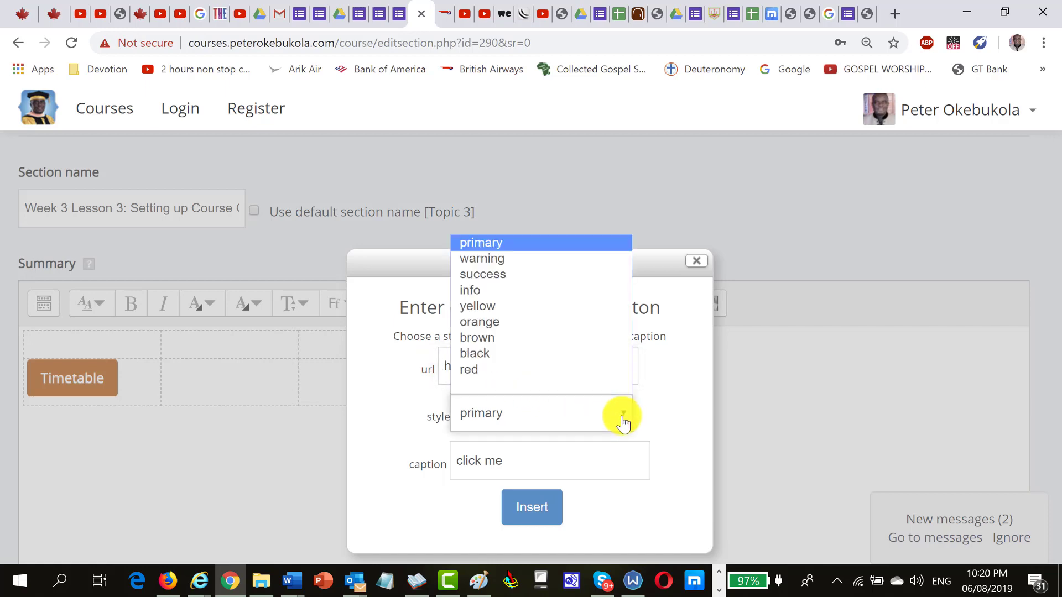
{"action": "left_click", "coordinate": [509, 275]}
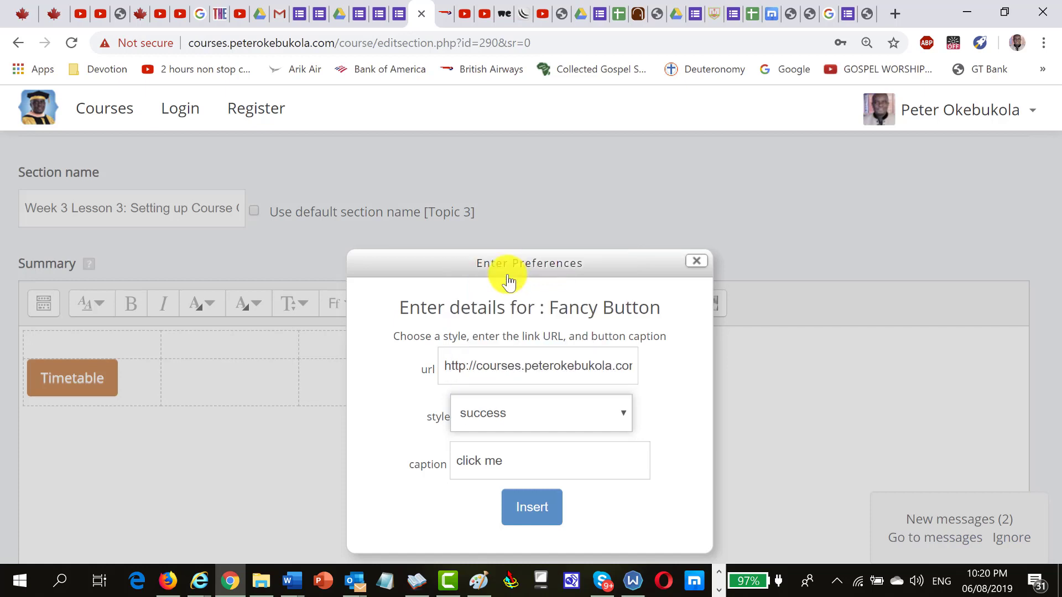
{"action": "left_click_drag", "start_coordinate": [517, 463], "coordinate": [434, 454]}
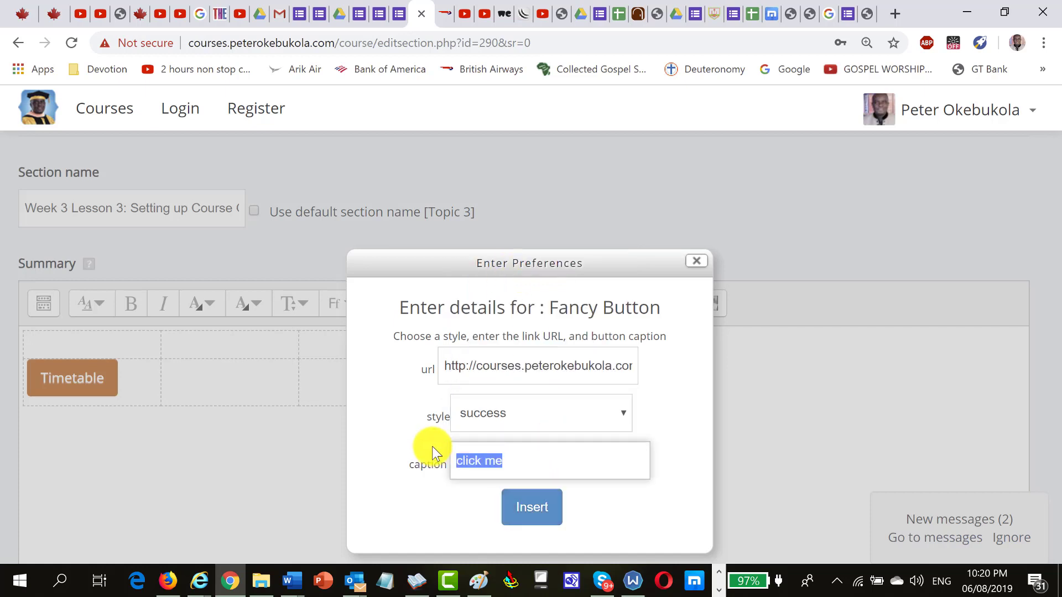
{"action": "type", "text": "Video"}
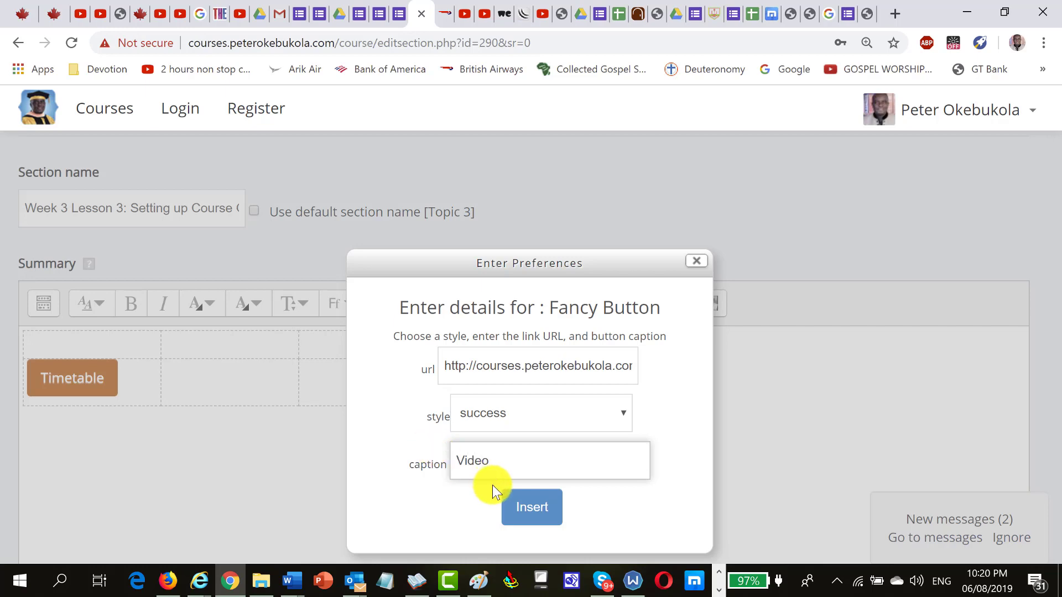
{"action": "left_click", "coordinate": [523, 505]}
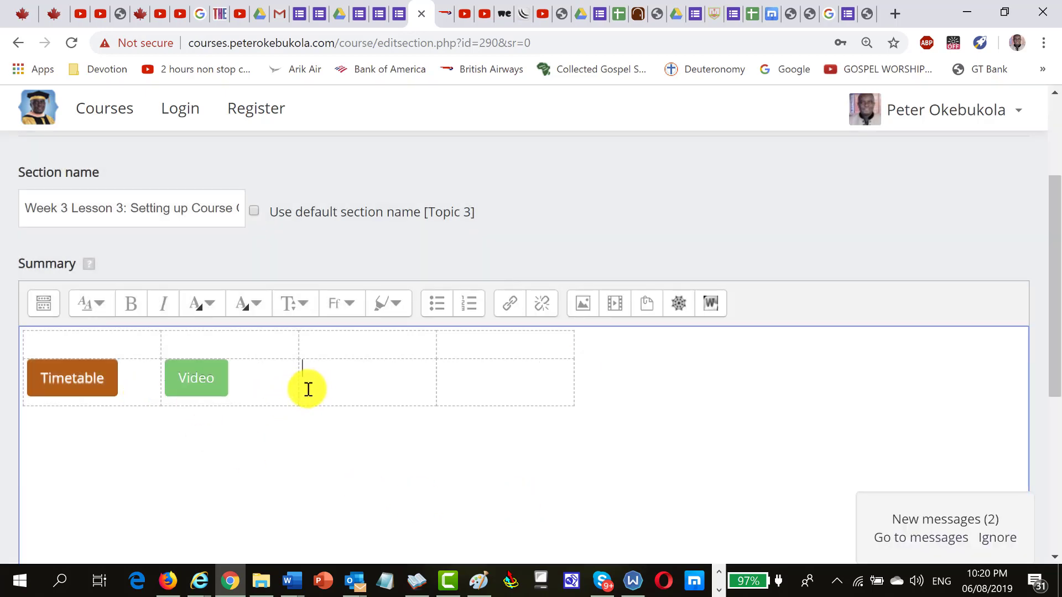
- Save the topic summary changes and show the Week 3 Lesson 3 section on the course page
{"action": "scroll", "coordinate": [388, 409], "scroll_direction": "down", "scroll_amount": 5}
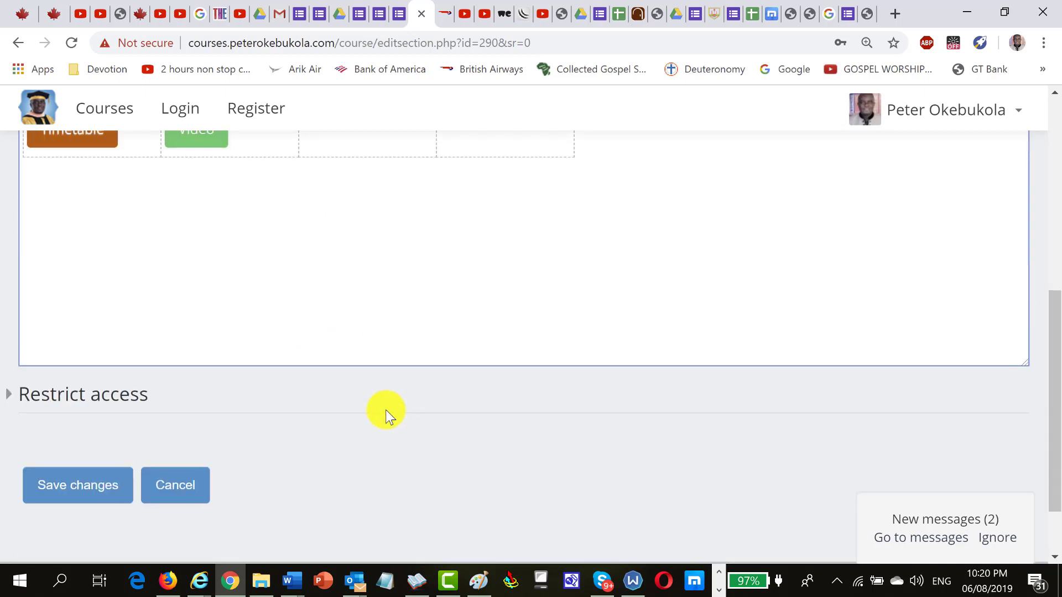
{"action": "left_click", "coordinate": [81, 491]}
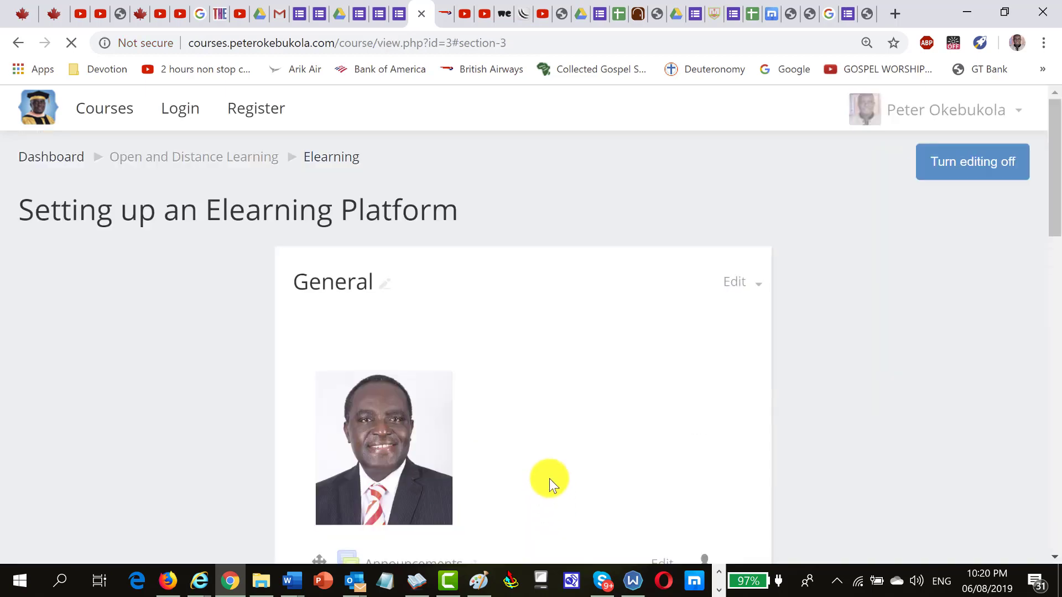
{"action": "scroll", "coordinate": [549, 479], "scroll_direction": "down", "scroll_amount": 5}
{"action": "scroll", "coordinate": [550, 476], "scroll_direction": "down", "scroll_amount": 12}
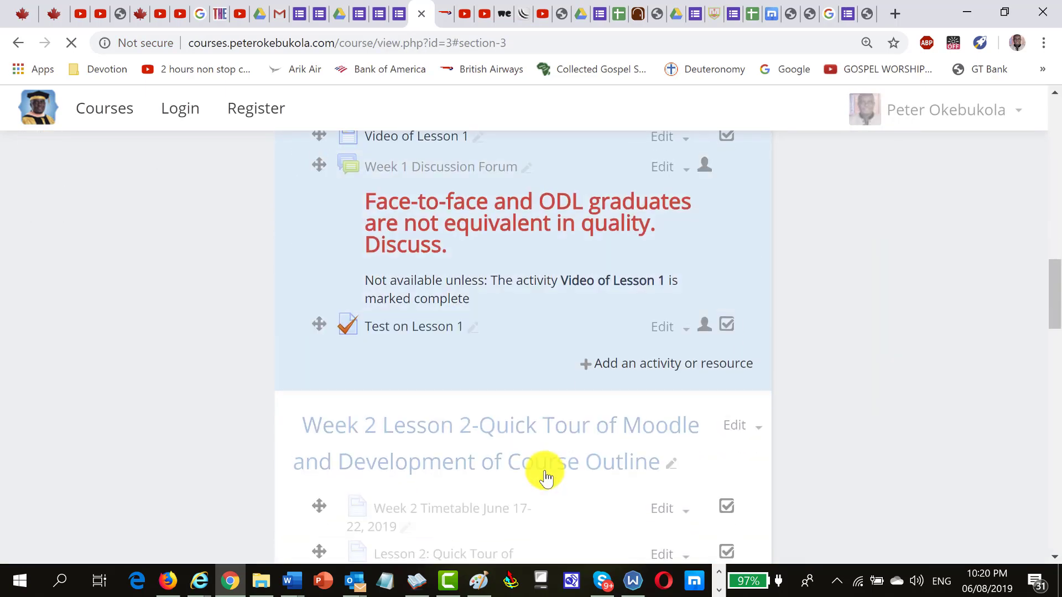
{"action": "scroll", "coordinate": [546, 477], "scroll_direction": "down", "scroll_amount": 5}
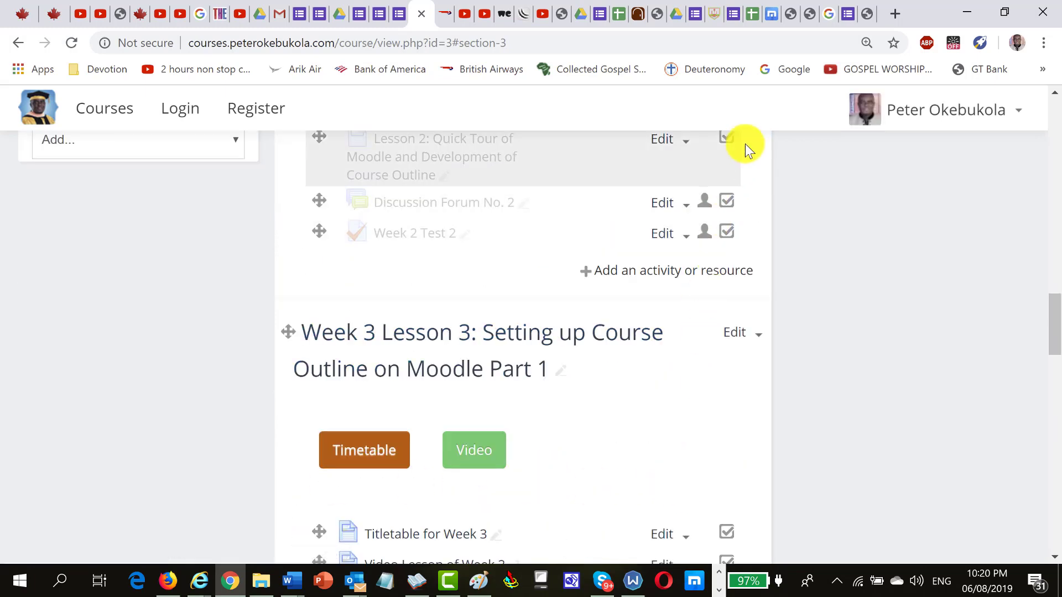
- View the example button row under Lesson 1 of the ICT in Doctoral Studies course, and return to the Week 3 Lesson 3 section
{"action": "left_click", "coordinate": [715, 8]}
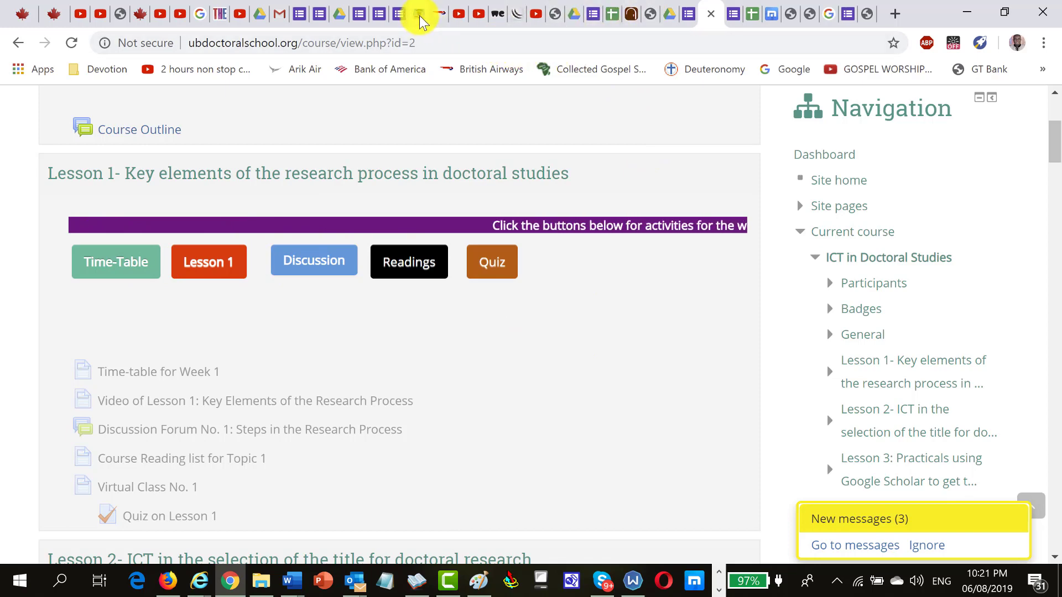
{"action": "left_click", "coordinate": [439, 14]}
{"action": "scroll", "coordinate": [522, 302], "scroll_direction": "down", "scroll_amount": 3}
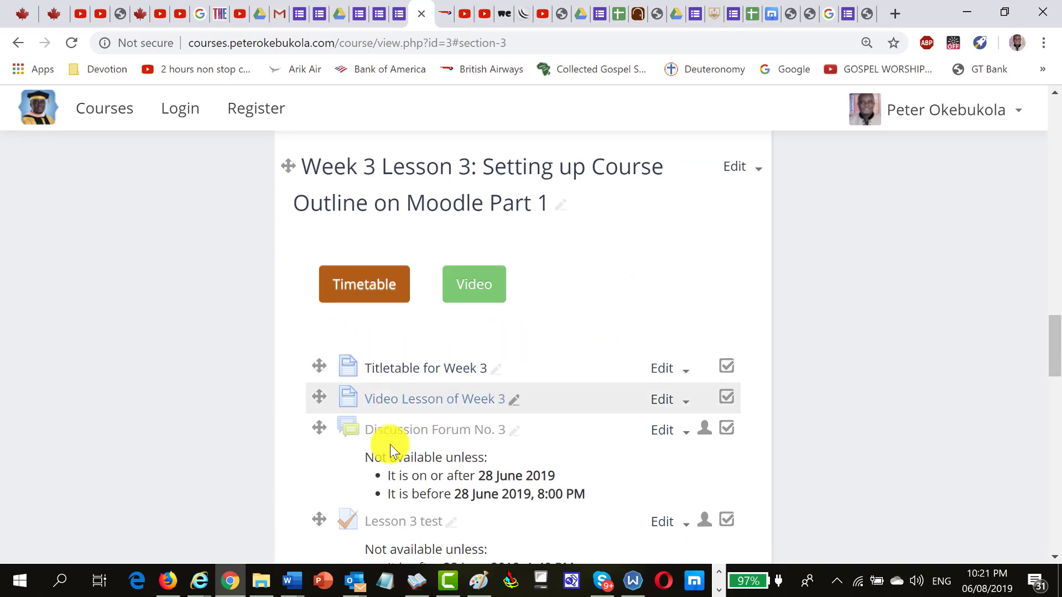
- Test the Timetable and Video buttons in the Week 3 Lesson 3 section
{"action": "left_click", "coordinate": [355, 291]}
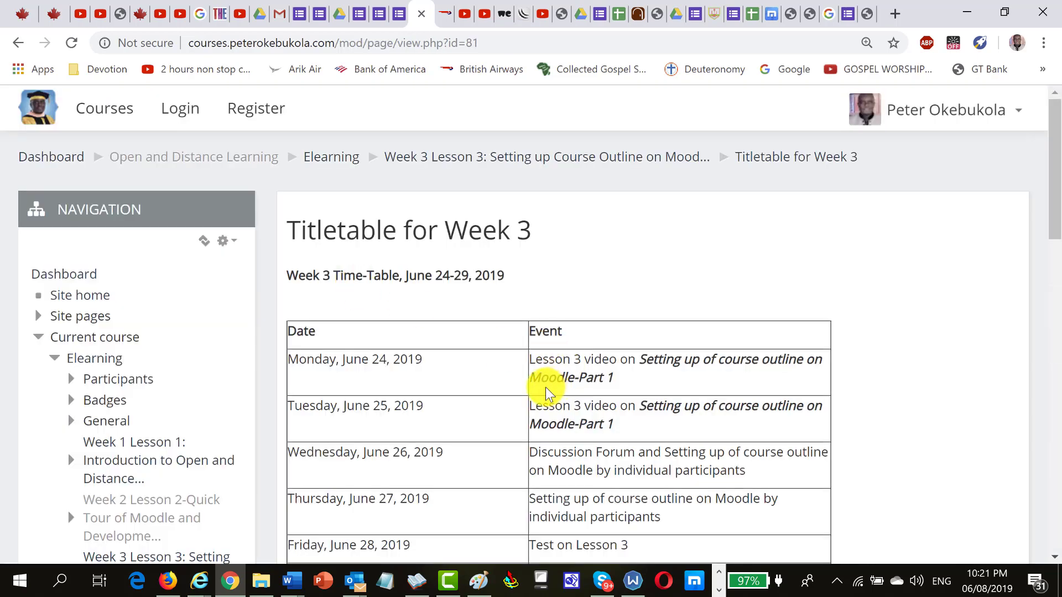
{"action": "left_click", "coordinate": [470, 156]}
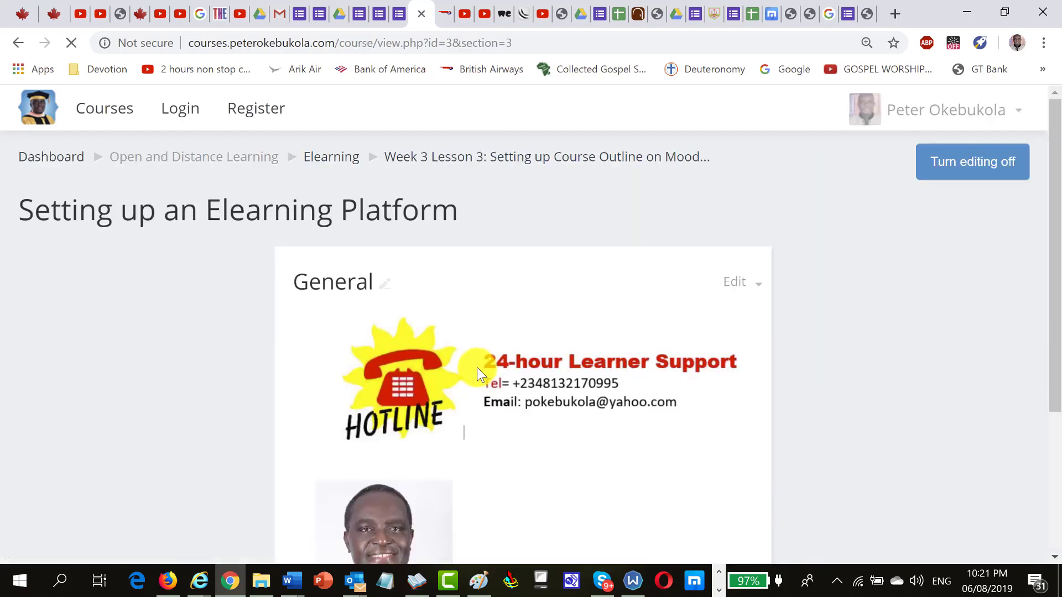
{"action": "scroll", "coordinate": [469, 369], "scroll_direction": "down", "scroll_amount": 10}
{"action": "scroll", "coordinate": [468, 373], "scroll_direction": "down", "scroll_amount": 3}
{"action": "scroll", "coordinate": [468, 374], "scroll_direction": "up", "scroll_amount": 4}
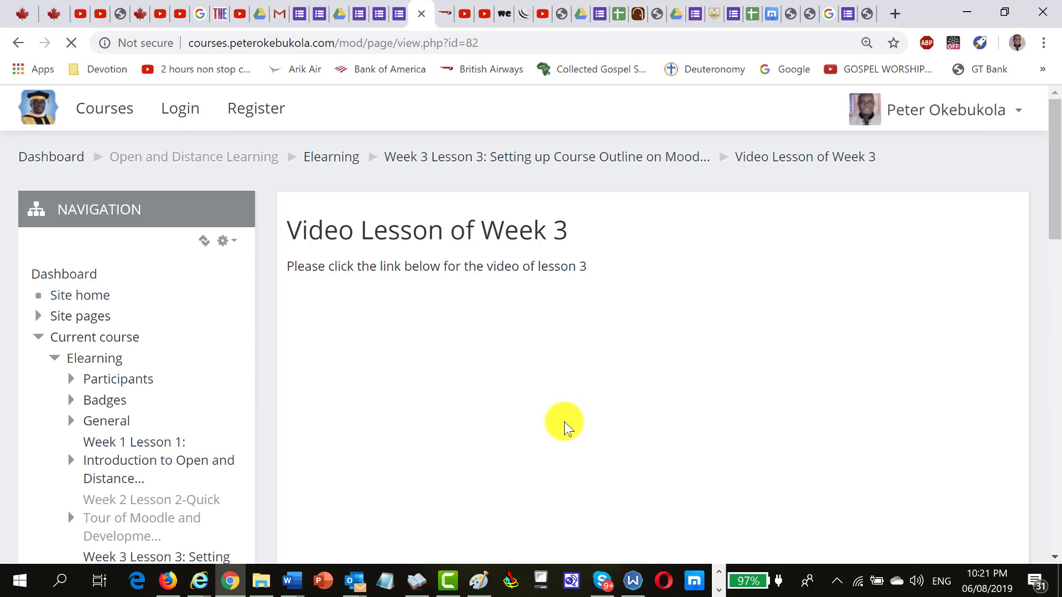
- Switch to the lesson presentation and advance past Objective 2 on fancy buttons to Objective 3 on submitting assignments online
{"action": "scroll", "coordinate": [561, 423], "scroll_direction": "down", "scroll_amount": 3}
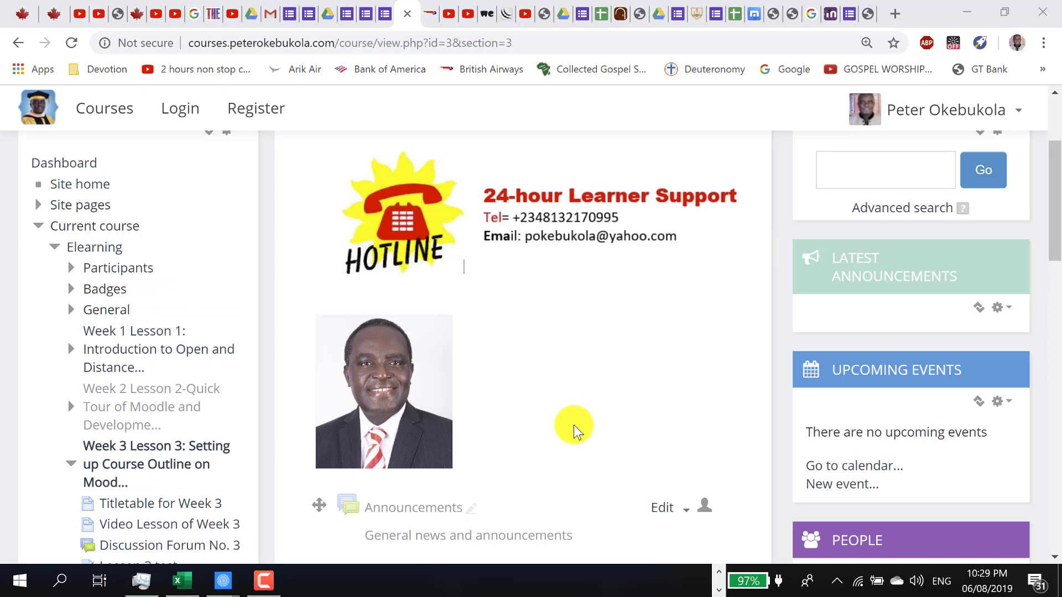
{"action": "scroll", "coordinate": [404, 423], "scroll_direction": "down", "scroll_amount": 7}
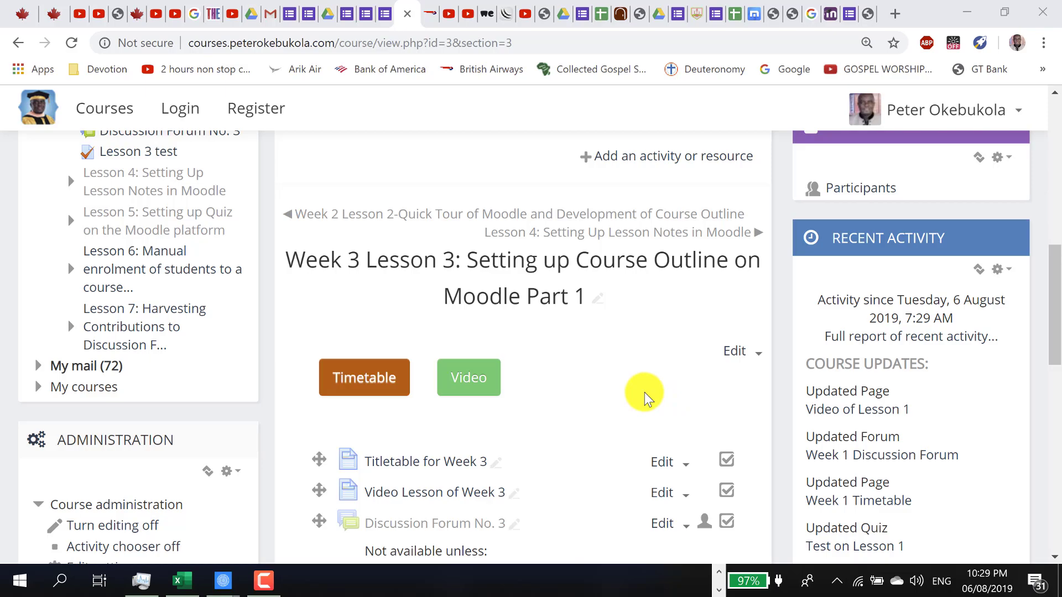
{"action": "key", "text": "alt+Tab"}
{"action": "left_click", "coordinate": [645, 393]}
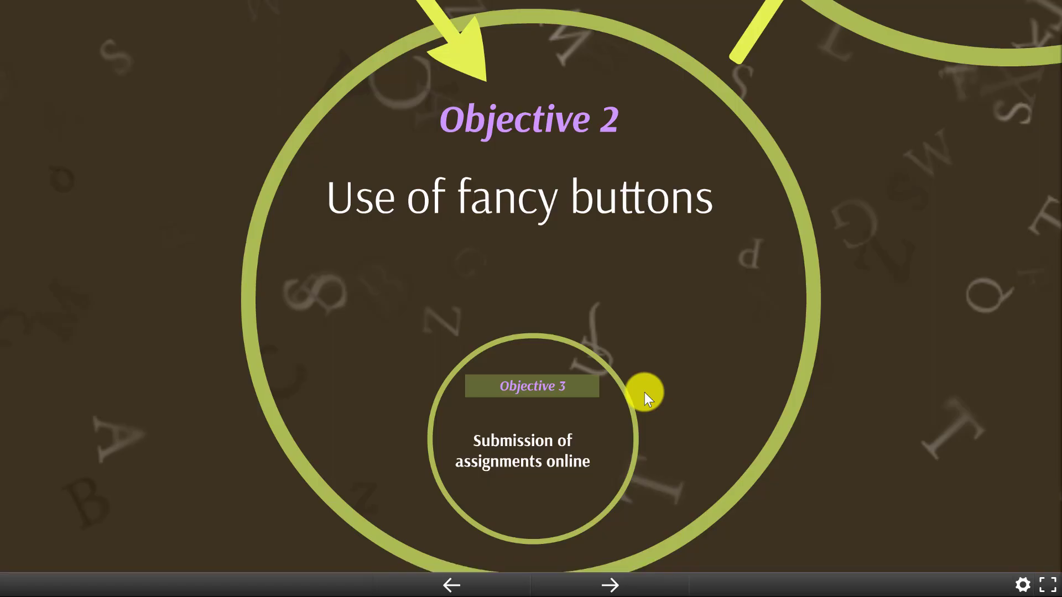
{"action": "left_click", "coordinate": [703, 392]}
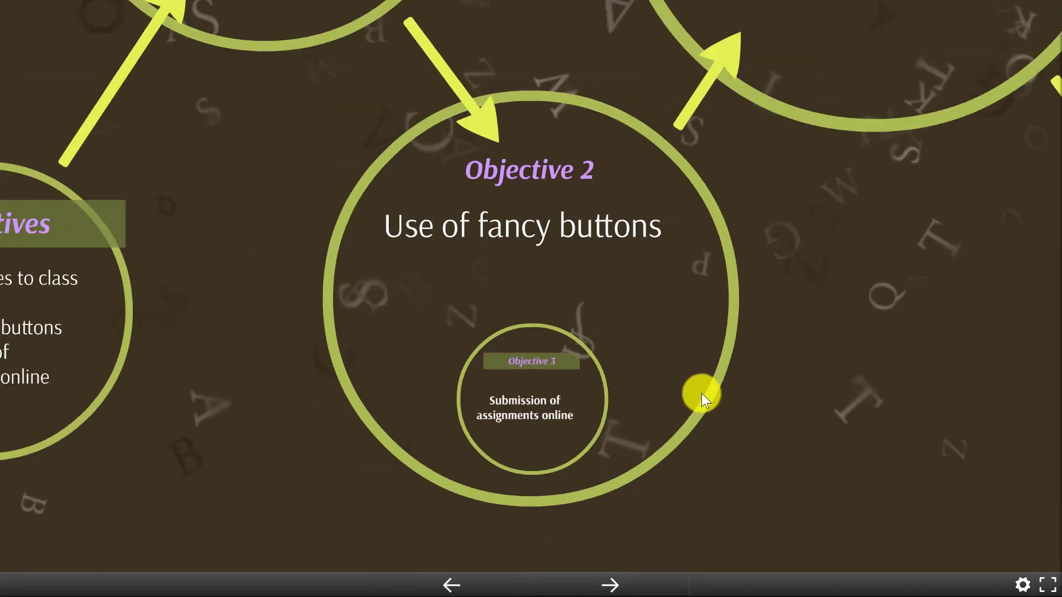
{"action": "left_click", "coordinate": [701, 393]}
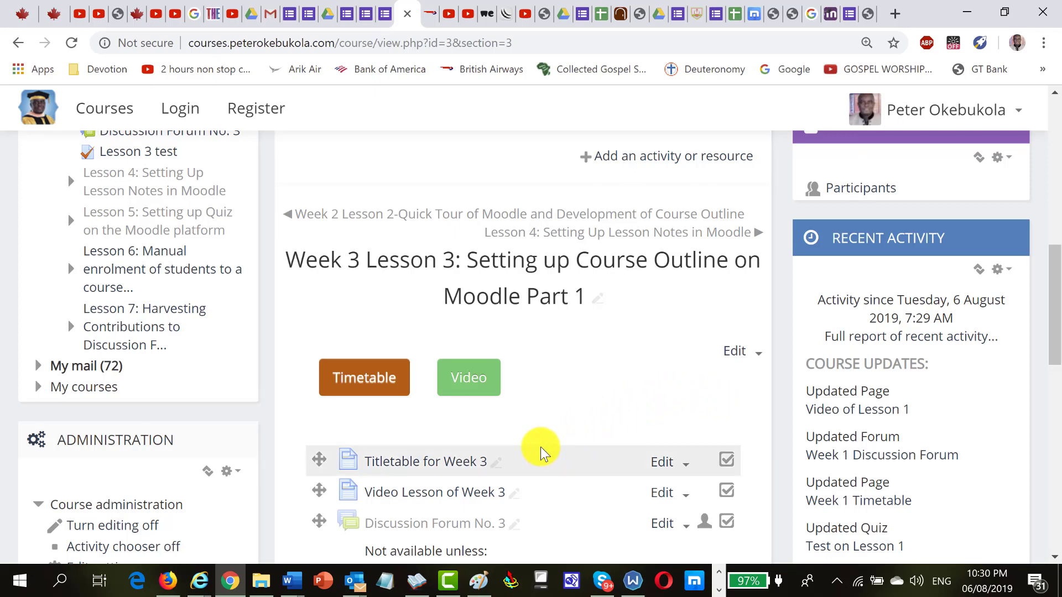
- Review the buttons, activities and availability conditions in the Week 3 Lesson 3 section of the course page
{"action": "scroll", "coordinate": [537, 447], "scroll_direction": "down", "scroll_amount": 3}
{"action": "scroll", "coordinate": [527, 447], "scroll_direction": "down", "scroll_amount": 2}
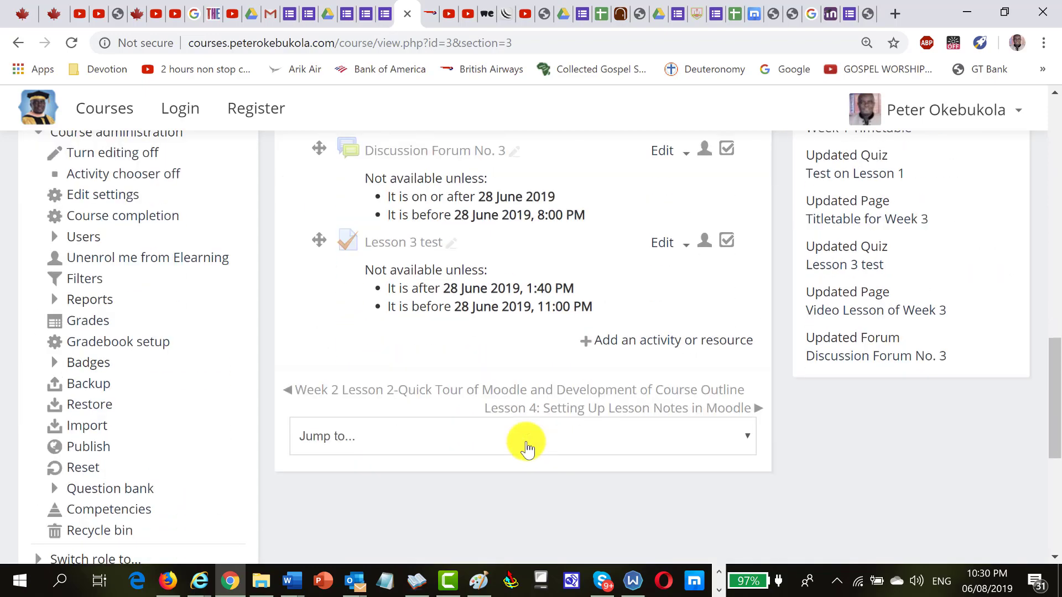
{"action": "scroll", "coordinate": [523, 440], "scroll_direction": "up", "scroll_amount": 4}
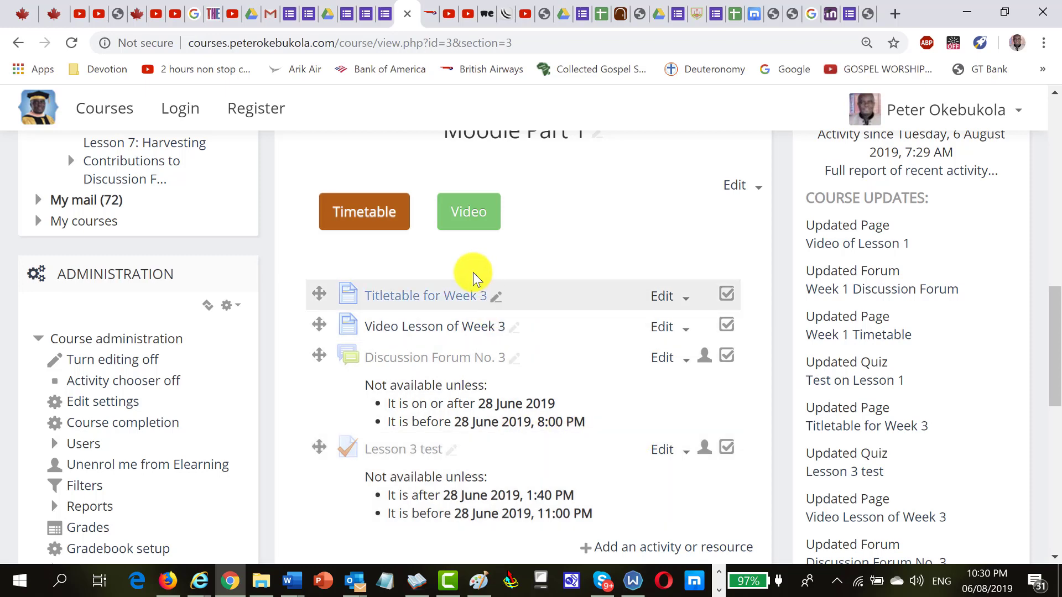
{"action": "scroll", "coordinate": [451, 360], "scroll_direction": "down", "scroll_amount": 5}
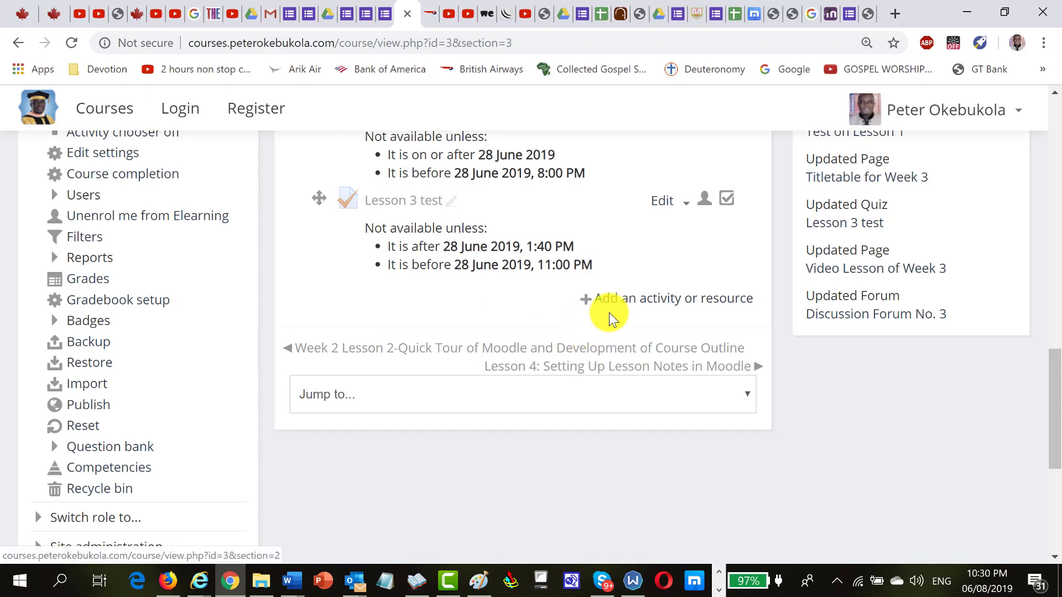
{"action": "scroll", "coordinate": [592, 324], "scroll_direction": "up", "scroll_amount": 3}
{"action": "scroll", "coordinate": [437, 246], "scroll_direction": "up", "scroll_amount": 3}
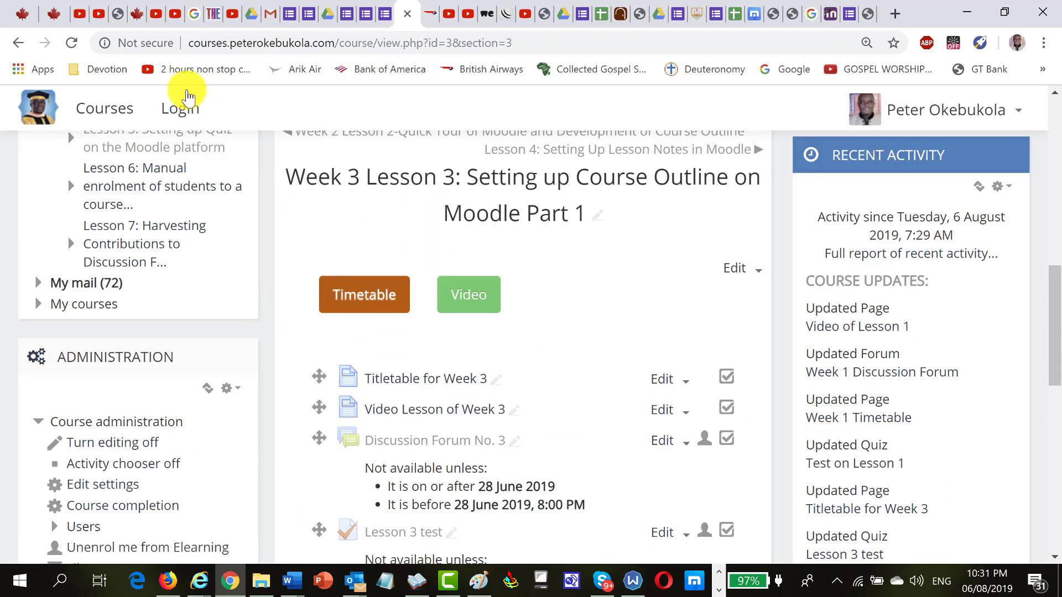
- Open the Introduction To Sociology course from the Miscellaneous category of the course list
{"action": "left_click", "coordinate": [110, 110]}
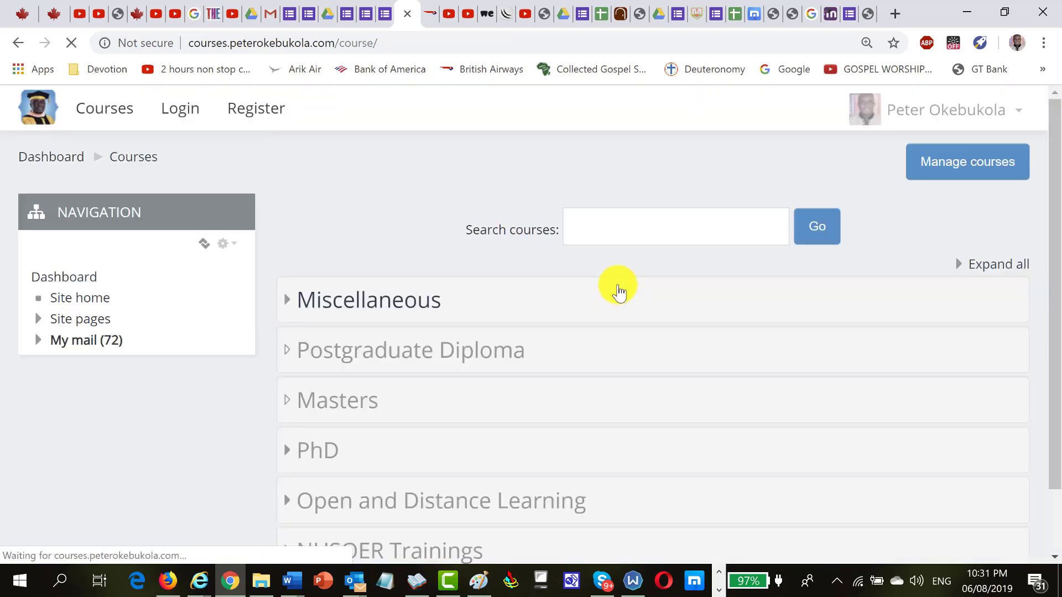
{"action": "left_click", "coordinate": [392, 305]}
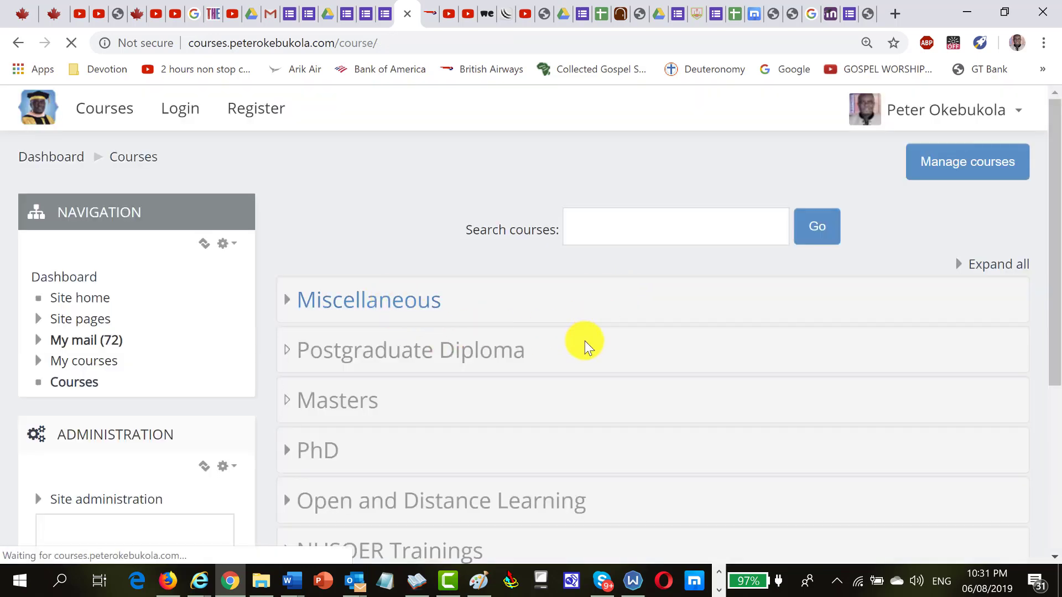
{"action": "scroll", "coordinate": [587, 343], "scroll_direction": "down", "scroll_amount": 3}
{"action": "scroll", "coordinate": [587, 348], "scroll_direction": "down", "scroll_amount": 3}
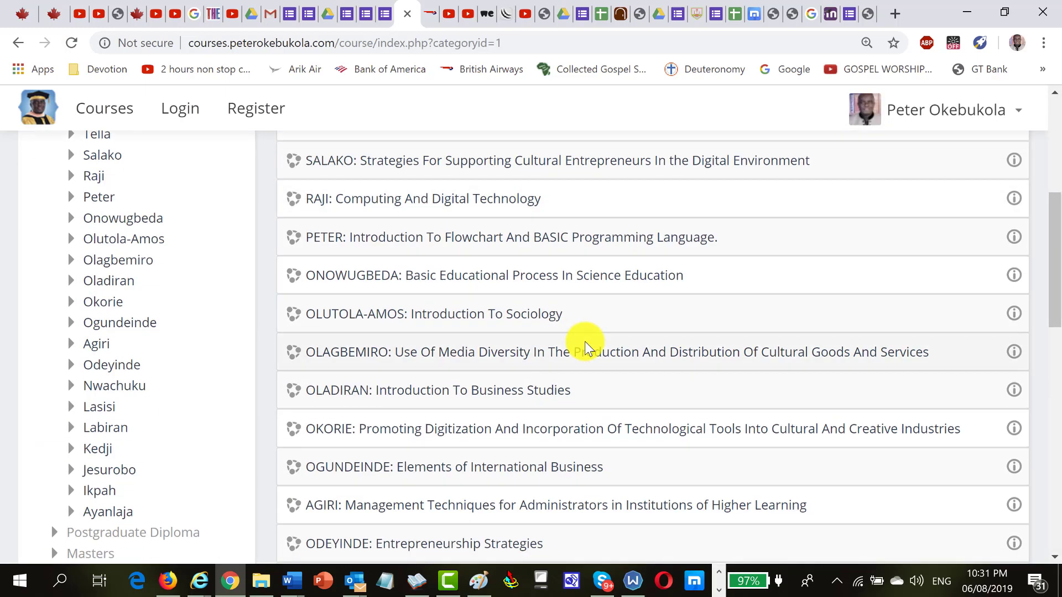
{"action": "left_click", "coordinate": [450, 320]}
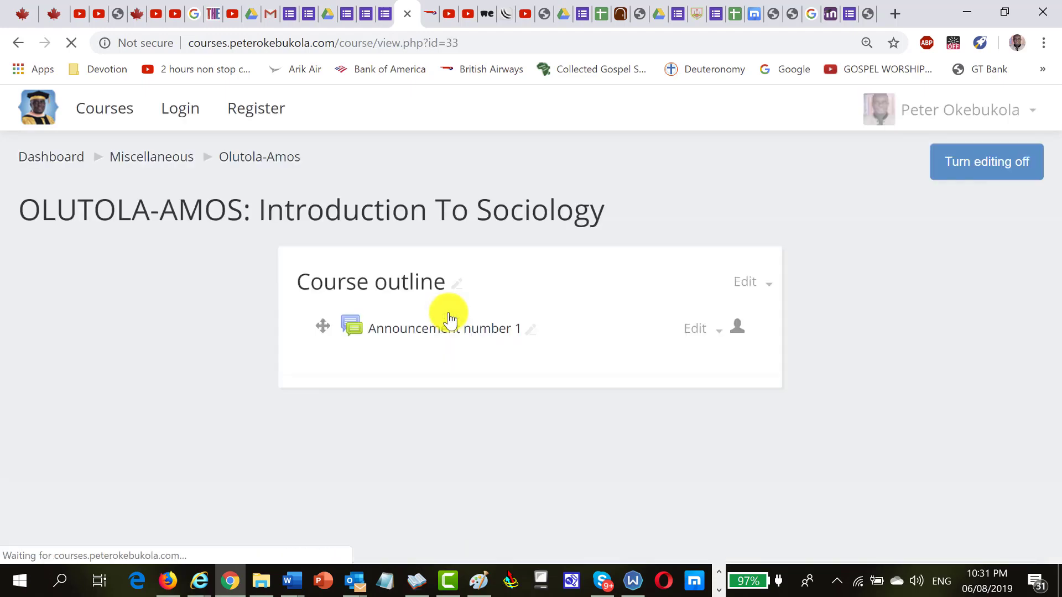
- Look through the Lesson 1 to Lesson 4 sections of the sociology course and examine the activities in each
{"action": "scroll", "coordinate": [552, 344], "scroll_direction": "down", "scroll_amount": 6}
{"action": "scroll", "coordinate": [552, 343], "scroll_direction": "down", "scroll_amount": 6}
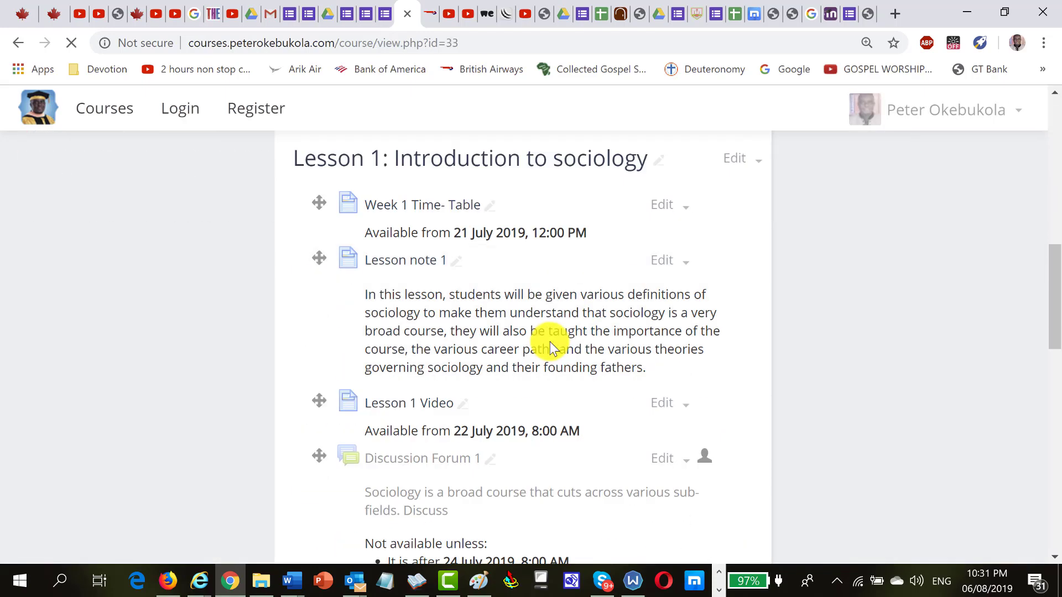
{"action": "scroll", "coordinate": [551, 346], "scroll_direction": "down", "scroll_amount": 4}
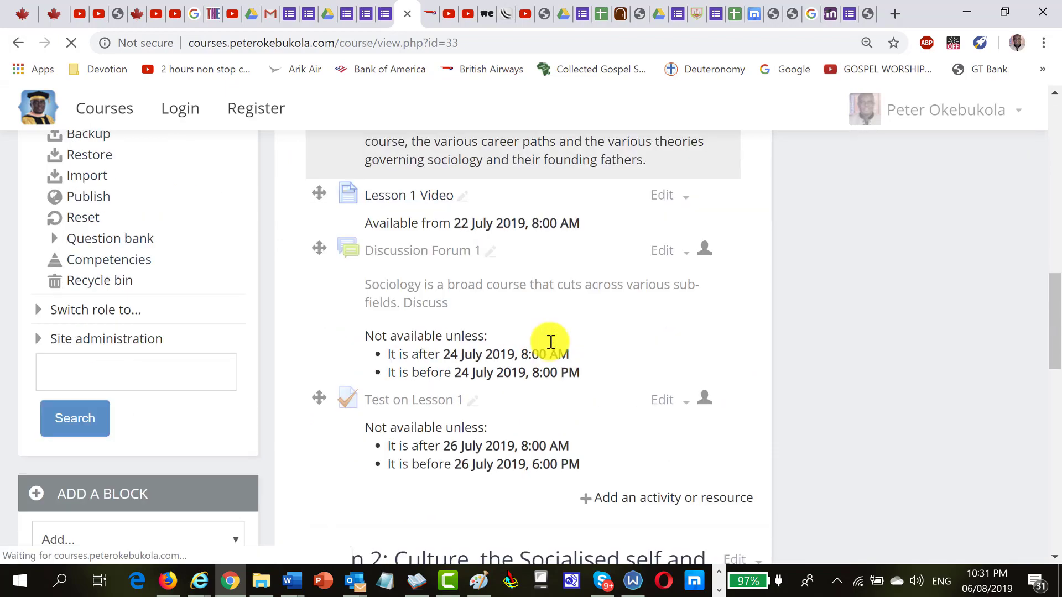
{"action": "scroll", "coordinate": [551, 346], "scroll_direction": "up", "scroll_amount": 6}
{"action": "scroll", "coordinate": [546, 343], "scroll_direction": "down", "scroll_amount": 5}
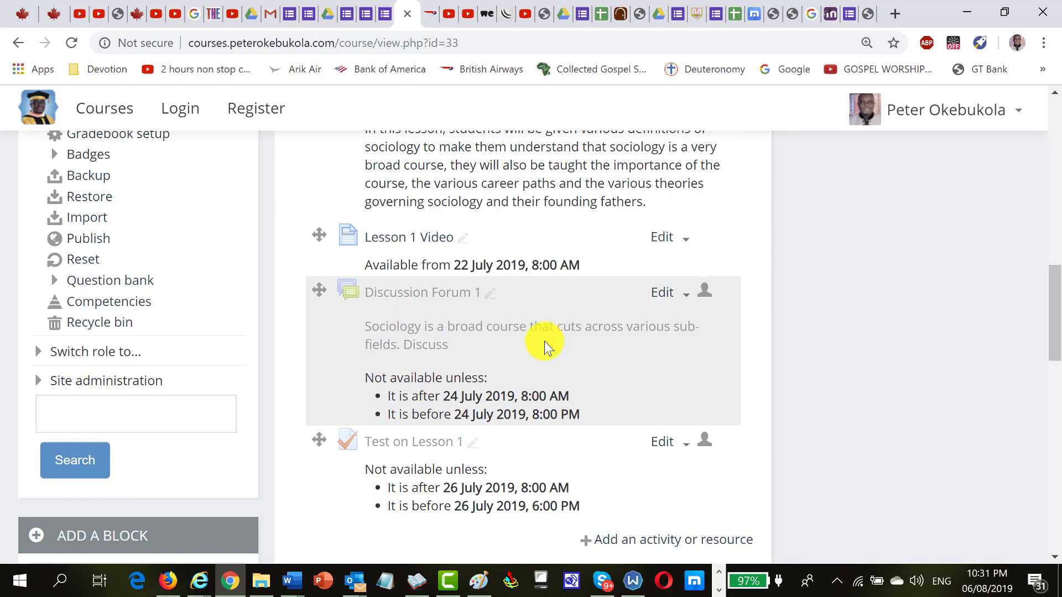
{"action": "scroll", "coordinate": [544, 342], "scroll_direction": "up", "scroll_amount": 2}
{"action": "scroll", "coordinate": [543, 343], "scroll_direction": "down", "scroll_amount": 8}
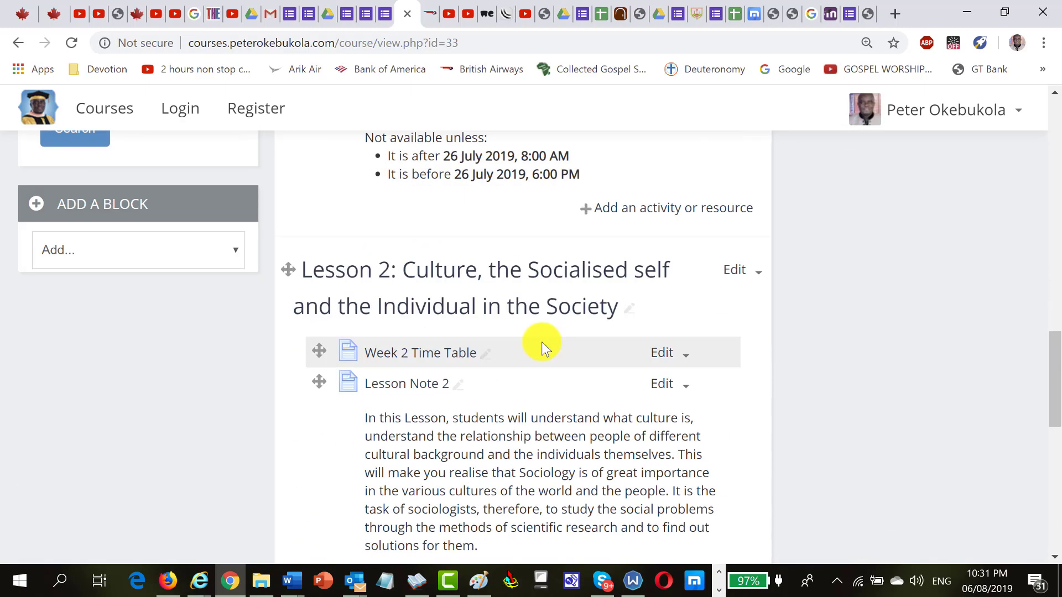
{"action": "scroll", "coordinate": [542, 347], "scroll_direction": "down", "scroll_amount": 12}
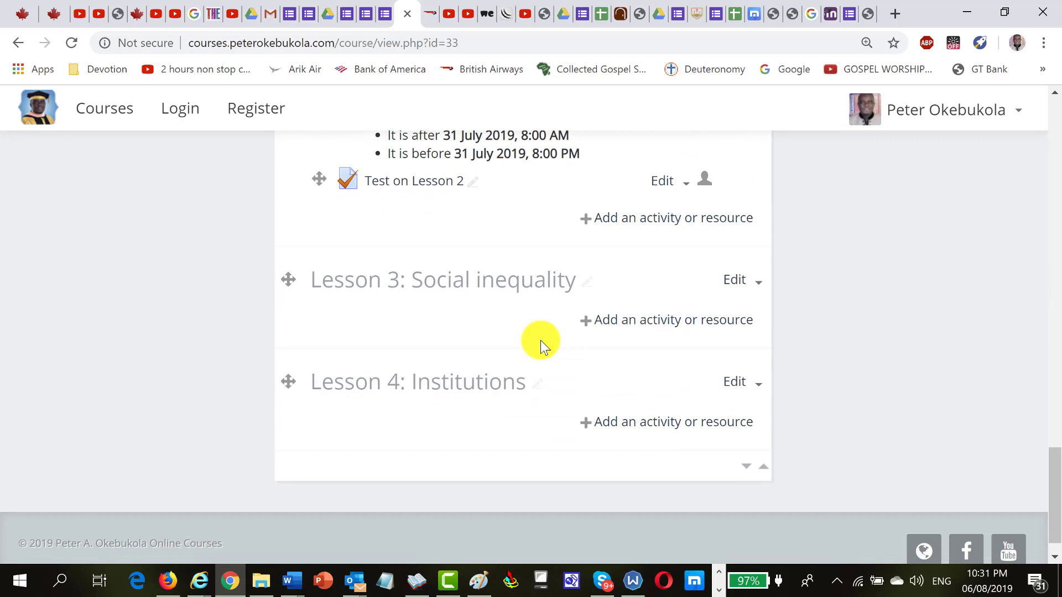
{"action": "scroll", "coordinate": [540, 341], "scroll_direction": "up", "scroll_amount": 3}
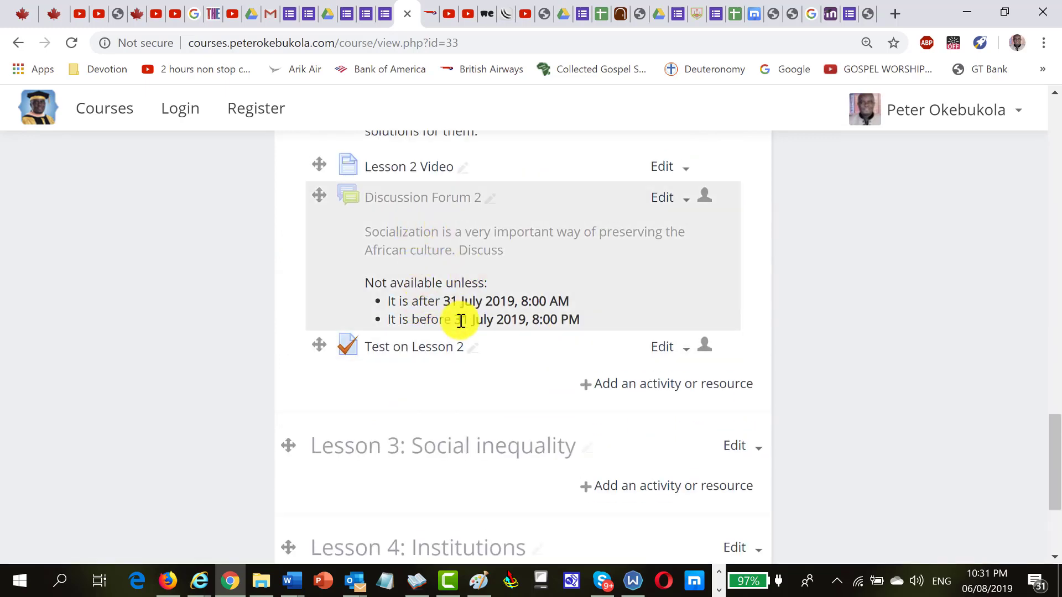
{"action": "scroll", "coordinate": [460, 317], "scroll_direction": "up", "scroll_amount": 7}
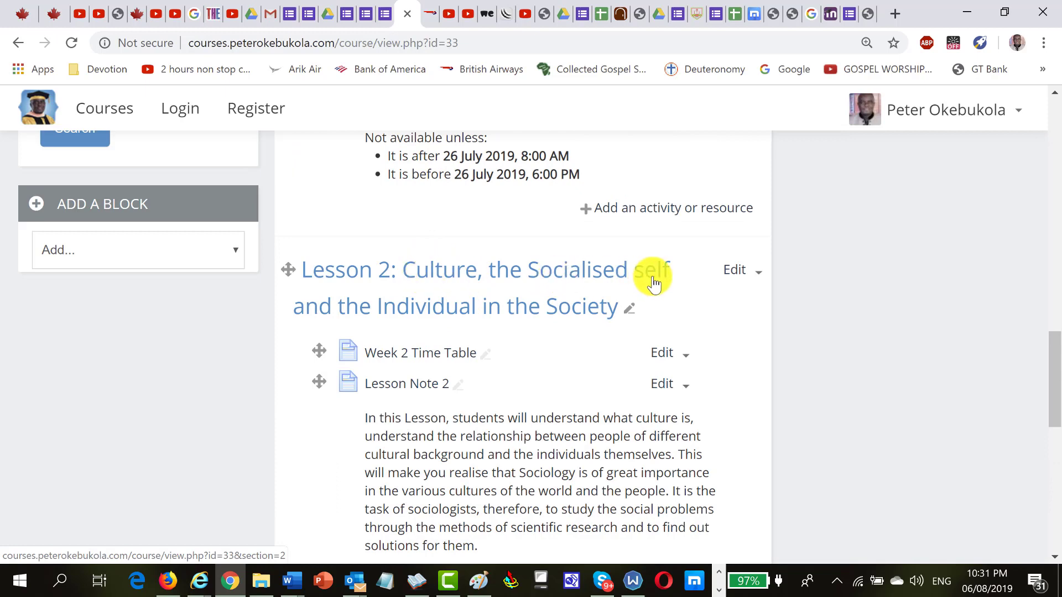
- Add a new Assignment activity to Lesson 2: Culture, the Socialised self and the Individual in the Society
{"action": "scroll", "coordinate": [651, 297], "scroll_direction": "down", "scroll_amount": 6}
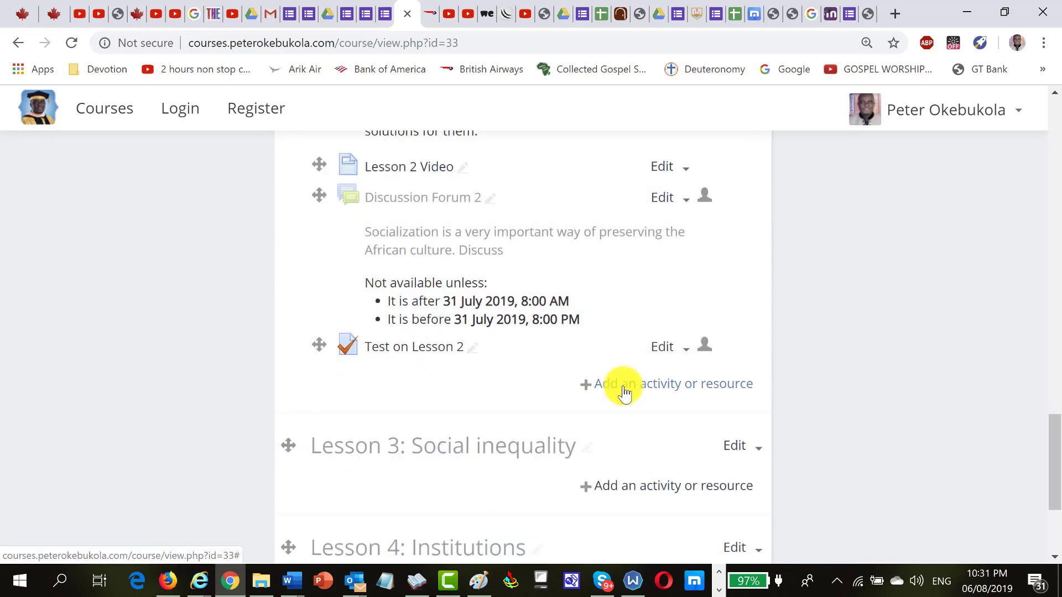
{"action": "left_click", "coordinate": [624, 391]}
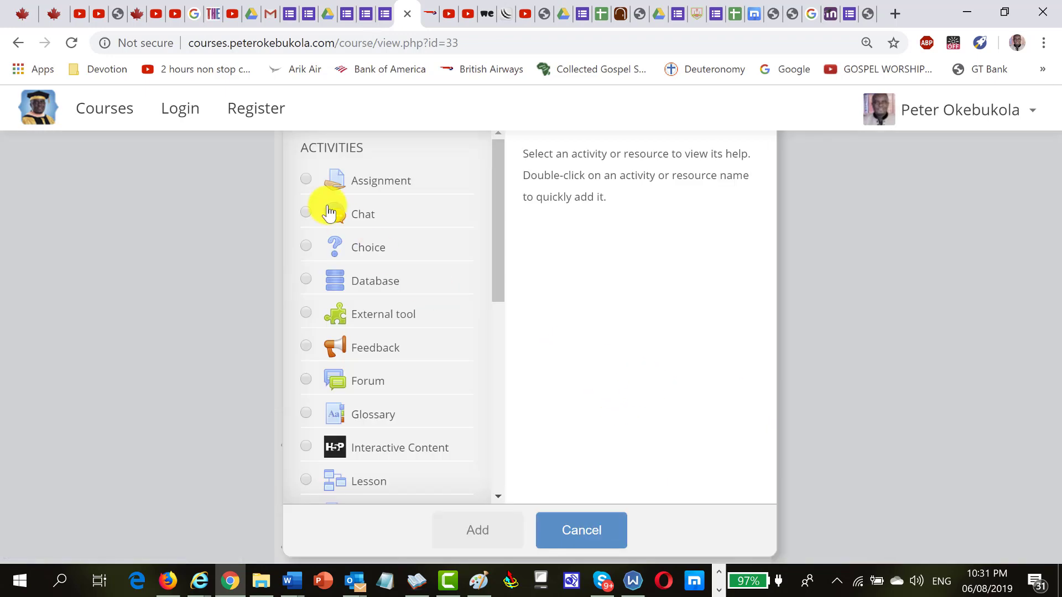
{"action": "left_click", "coordinate": [306, 184]}
{"action": "scroll", "coordinate": [486, 343], "scroll_direction": "down", "scroll_amount": 5}
{"action": "left_click", "coordinate": [466, 520]}
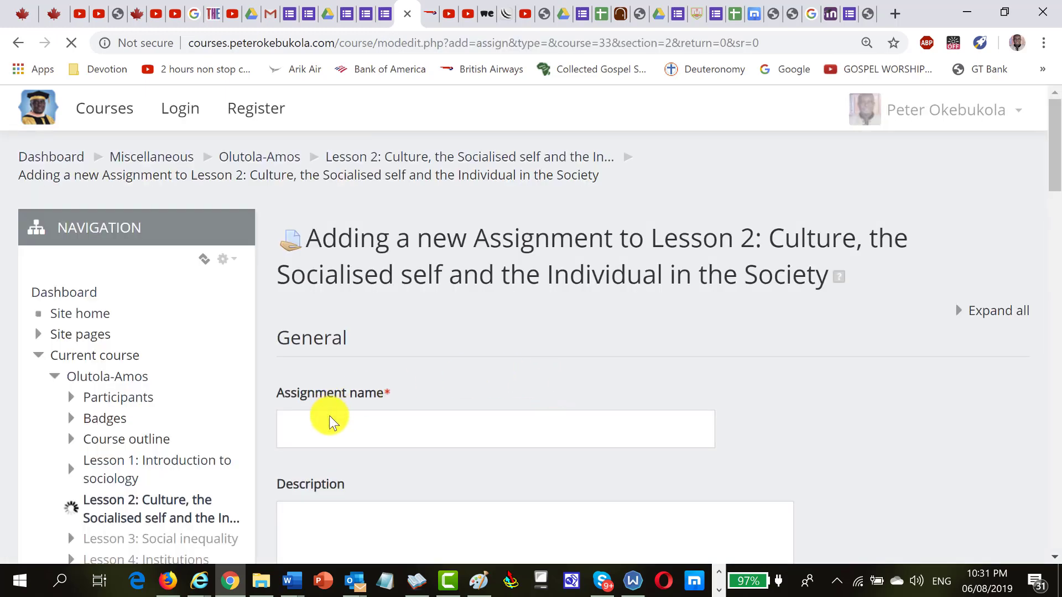
- Name the new assignment "Lesson 2 Assignment"
{"action": "left_click", "coordinate": [298, 424]}
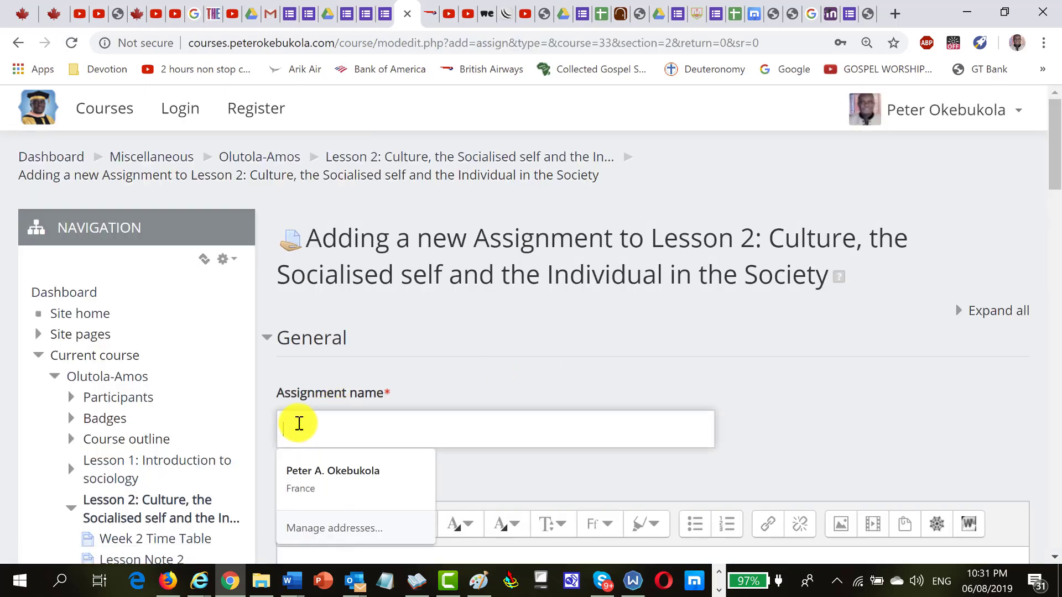
{"action": "type", "text": "Lesson 2 A"}
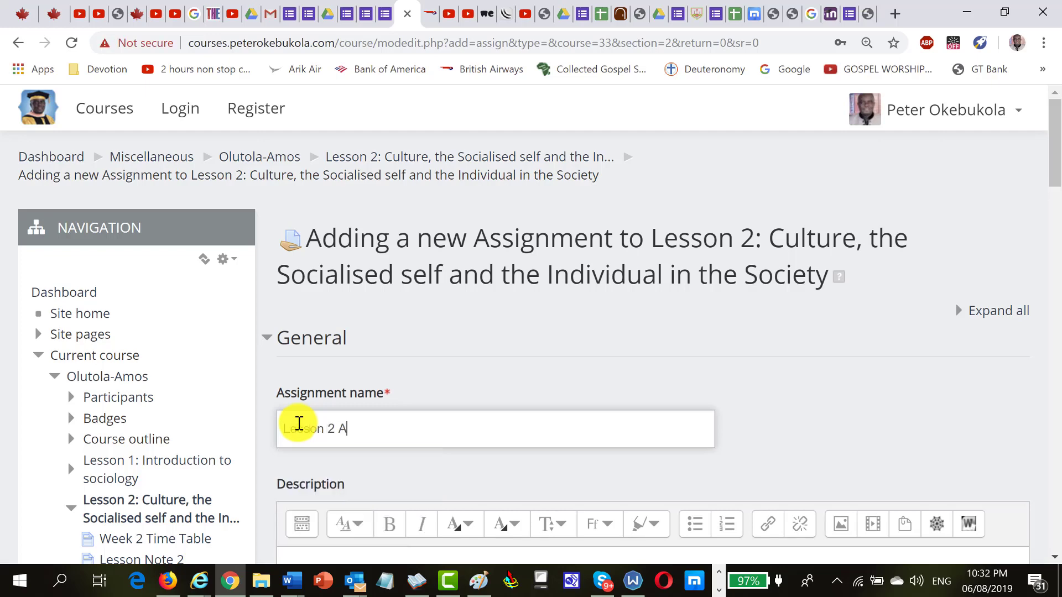
{"action": "type", "text": "ssignment"}
{"action": "left_click", "coordinate": [486, 368]}
{"action": "scroll", "coordinate": [486, 368], "scroll_direction": "down", "scroll_amount": 4}
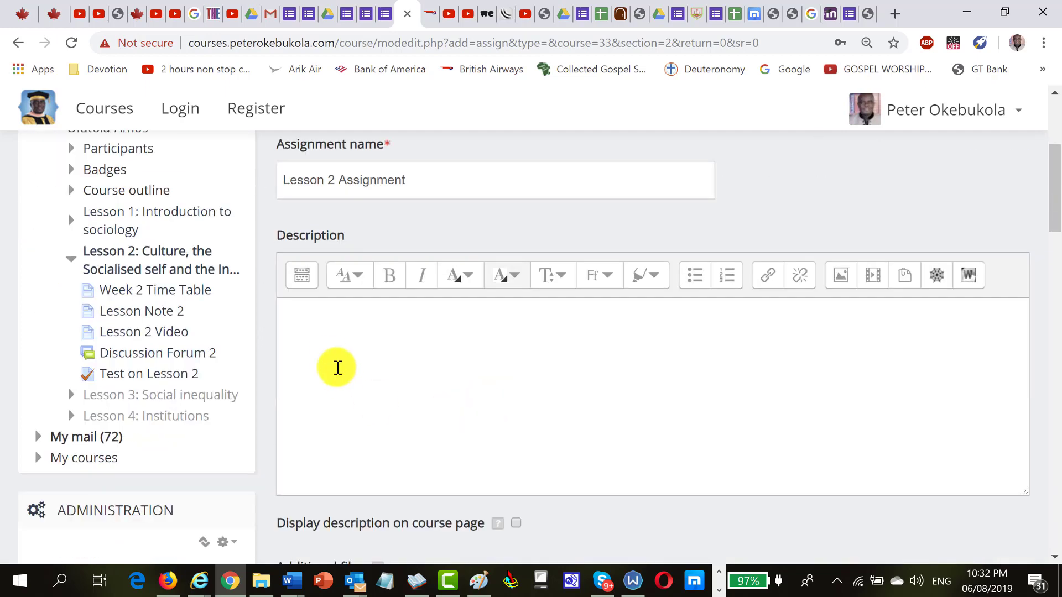
- Enter the description "Write a three-page essay on...." and enable displaying the description on the course page
{"action": "left_click", "coordinate": [313, 338]}
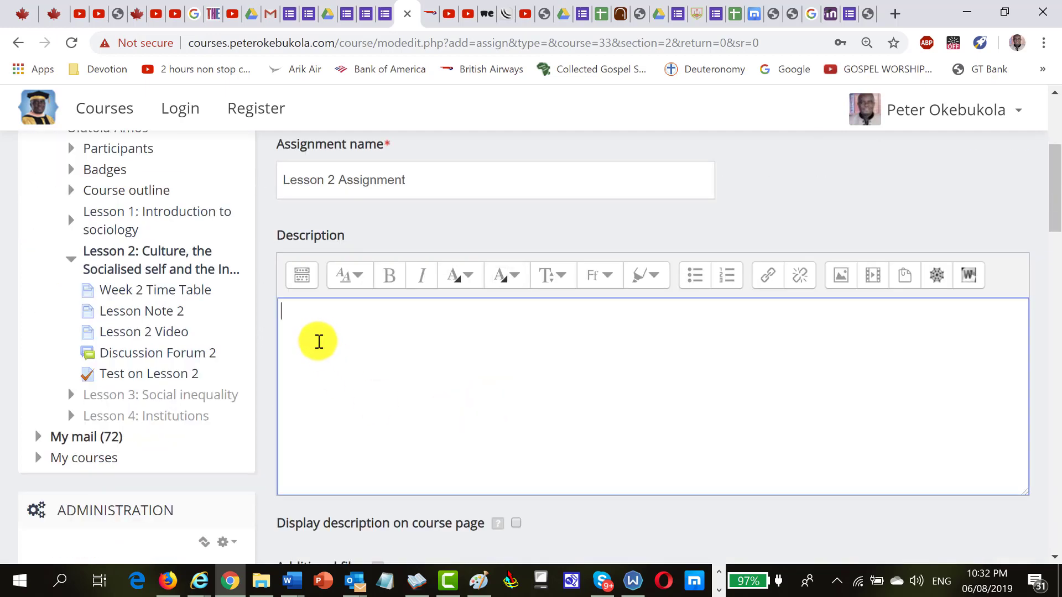
{"action": "type", "text": "Write a three-page ess"}
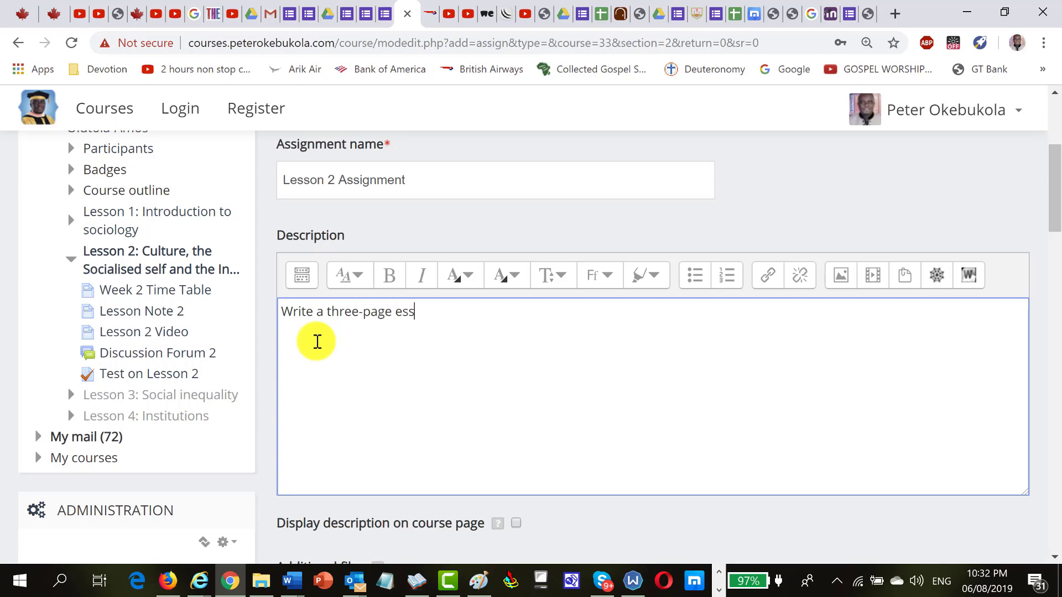
{"action": "type", "text": "ay on...."}
{"action": "scroll", "coordinate": [479, 415], "scroll_direction": "down", "scroll_amount": 4}
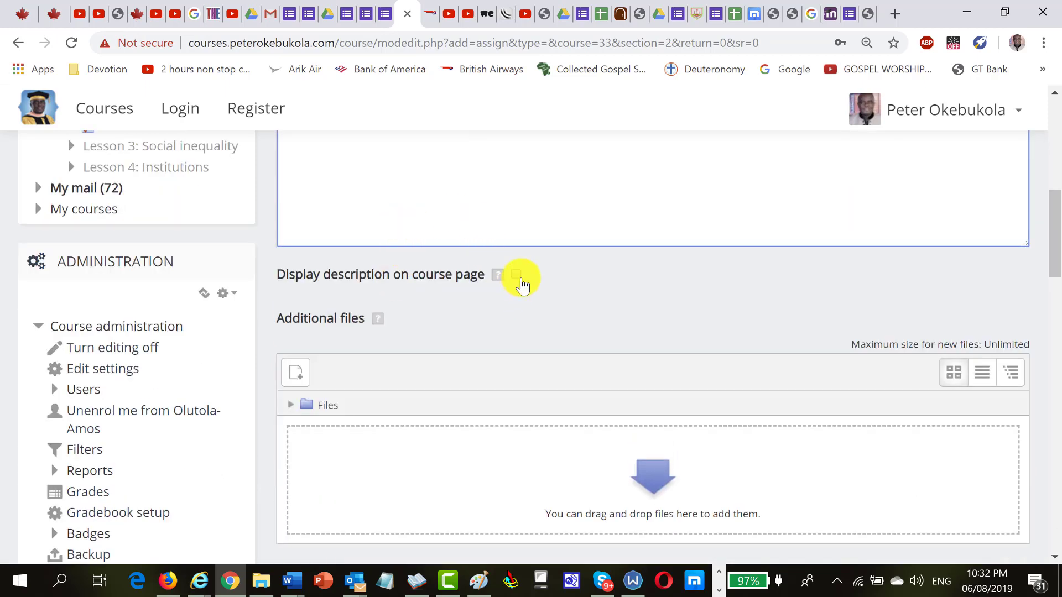
{"action": "left_click", "coordinate": [516, 275]}
{"action": "scroll", "coordinate": [423, 372], "scroll_direction": "down", "scroll_amount": 1}
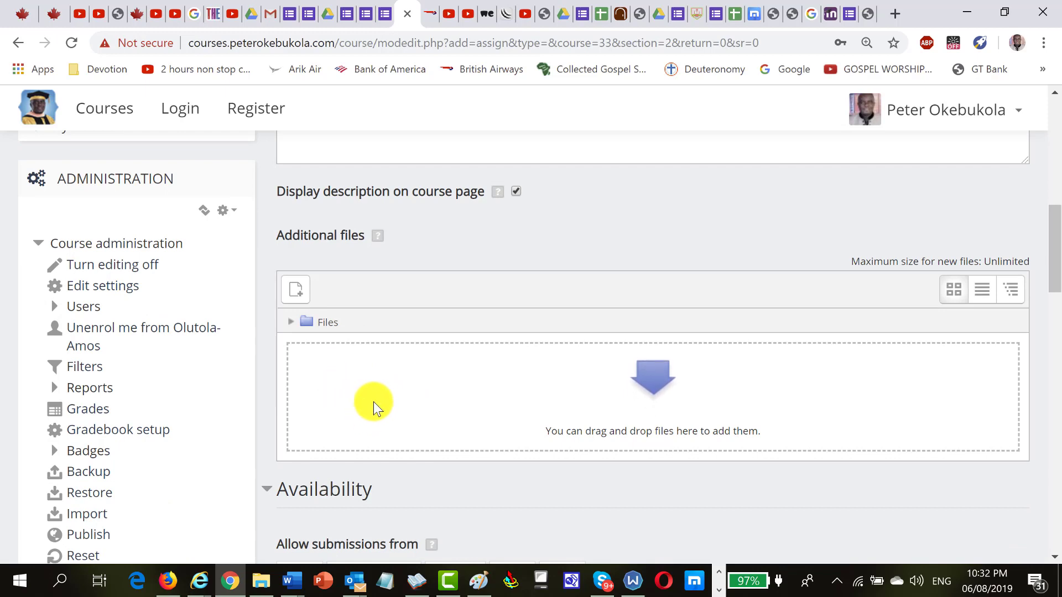
- Examine the assignment's availability dates, submission types, upload limits and feedback types without changing them
{"action": "scroll", "coordinate": [382, 393], "scroll_direction": "down", "scroll_amount": 2}
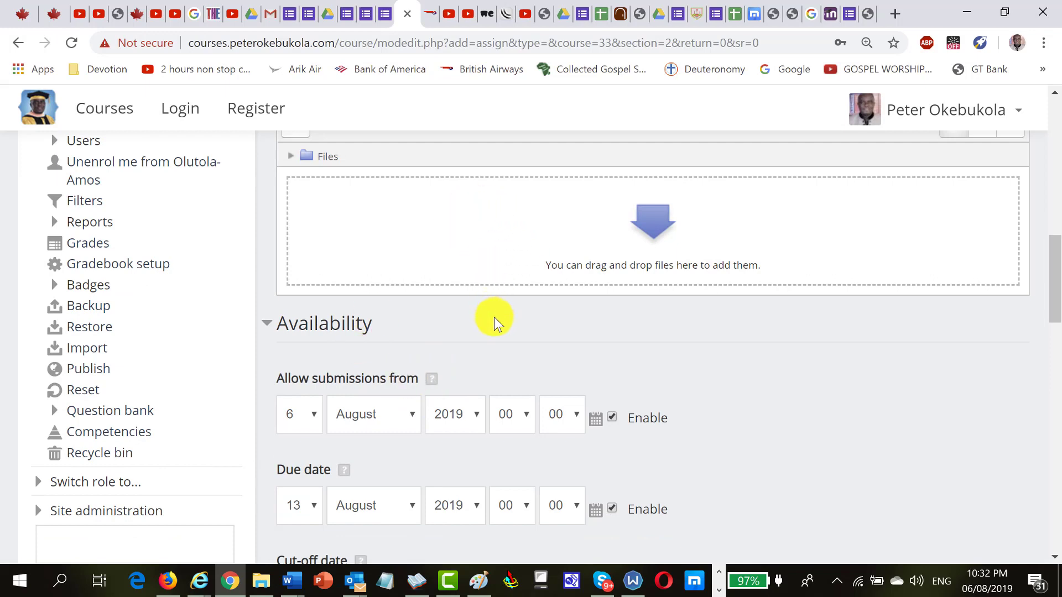
{"action": "scroll", "coordinate": [495, 322], "scroll_direction": "down", "scroll_amount": 1}
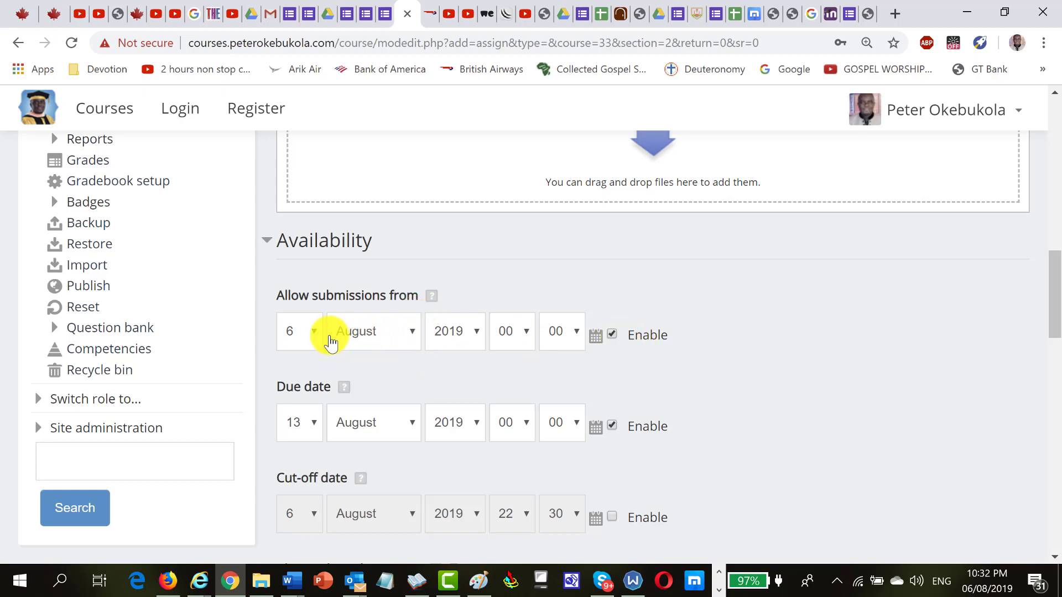
{"action": "left_click", "coordinate": [315, 335]}
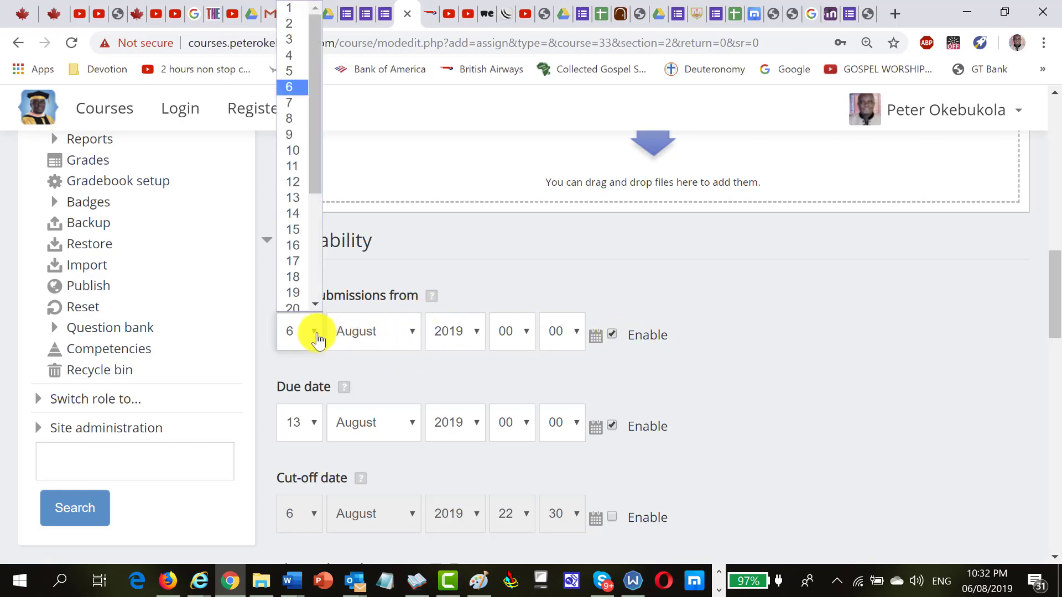
{"action": "left_click", "coordinate": [437, 251]}
{"action": "scroll", "coordinate": [387, 421], "scroll_direction": "down", "scroll_amount": 3}
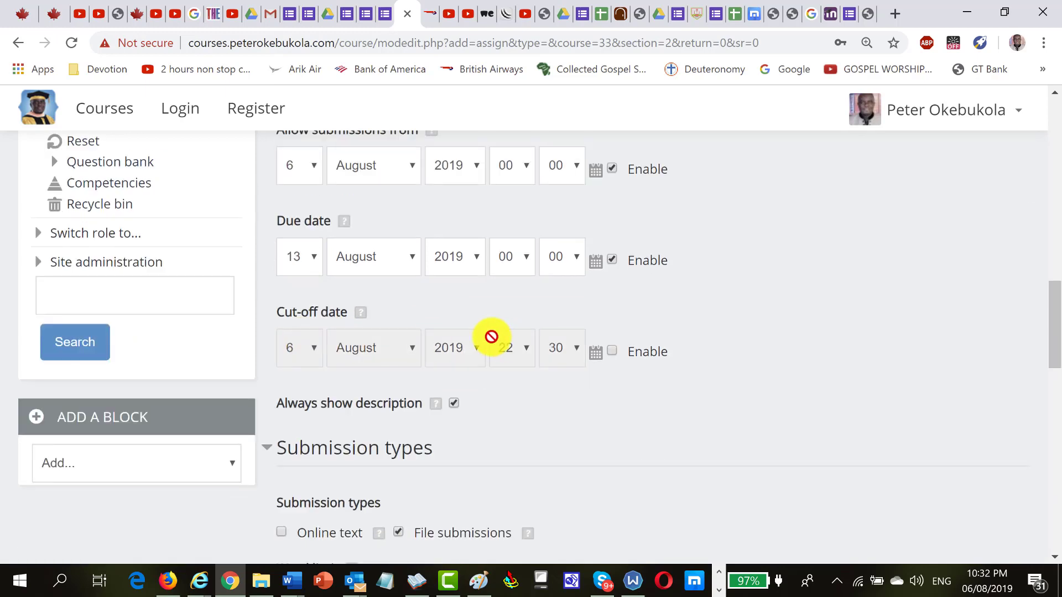
{"action": "scroll", "coordinate": [645, 400], "scroll_direction": "down", "scroll_amount": 3}
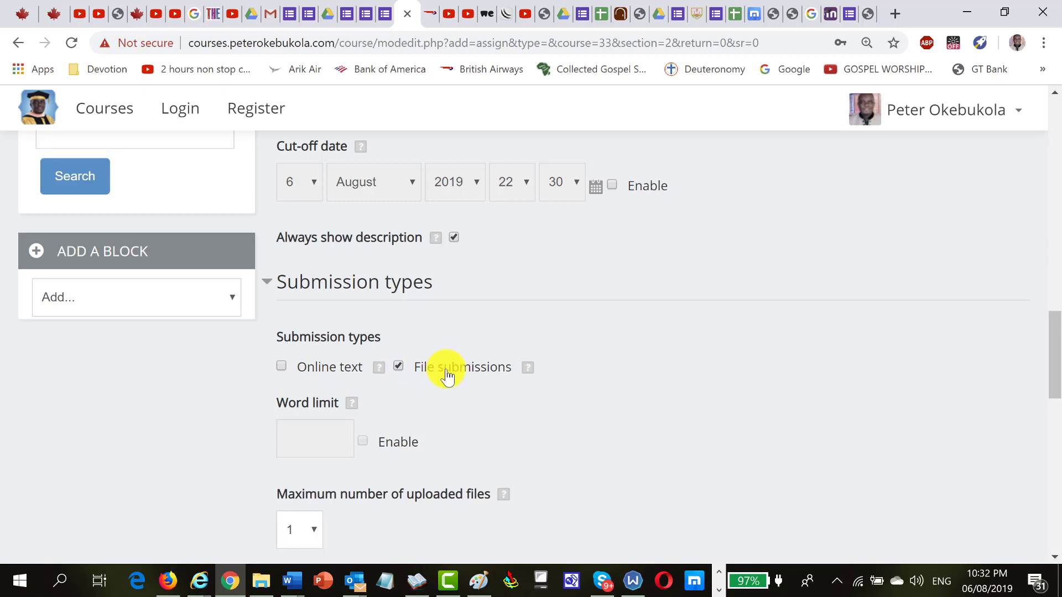
{"action": "scroll", "coordinate": [444, 393], "scroll_direction": "down", "scroll_amount": 3}
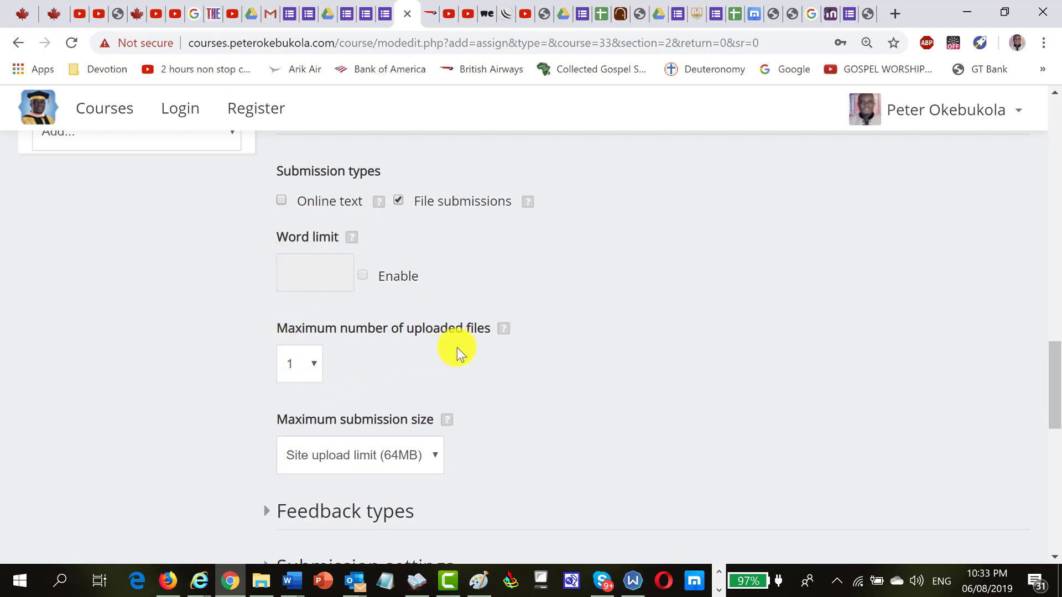
{"action": "scroll", "coordinate": [457, 348], "scroll_direction": "down", "scroll_amount": 1}
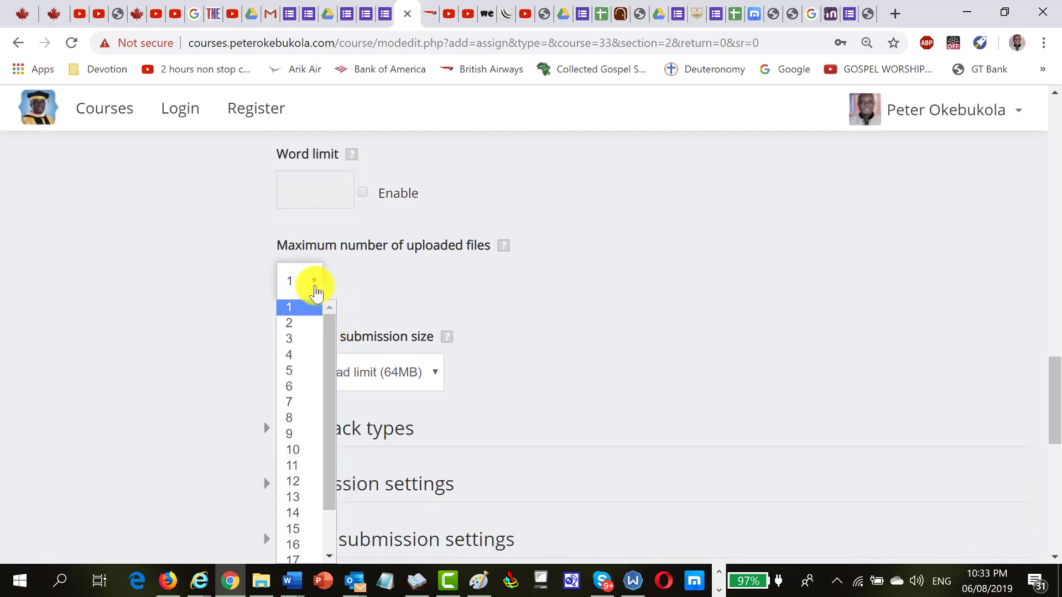
{"action": "left_click", "coordinate": [316, 291]}
{"action": "left_click", "coordinate": [403, 284]}
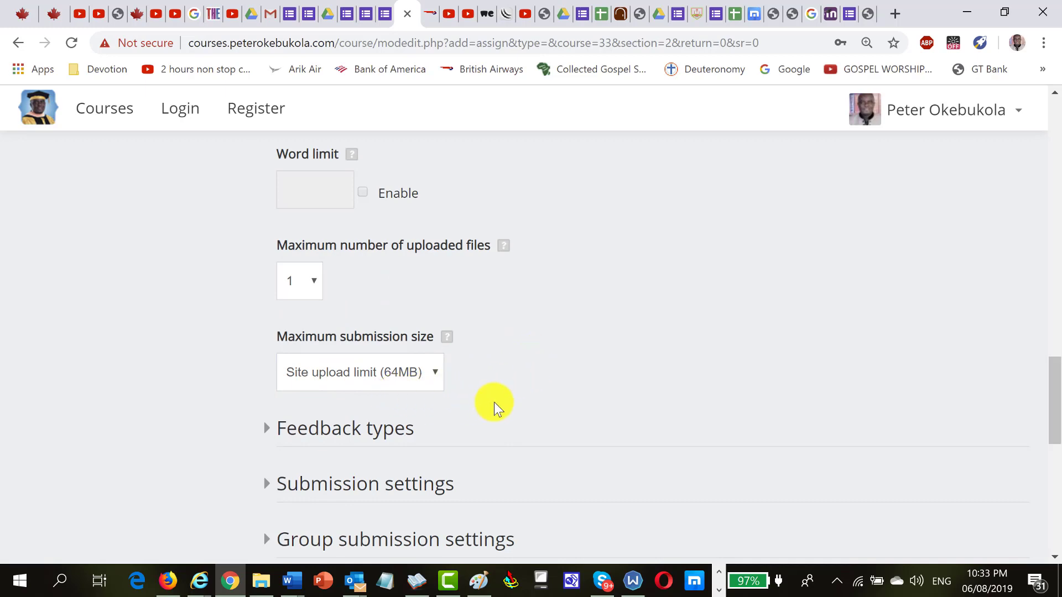
{"action": "scroll", "coordinate": [494, 407], "scroll_direction": "down", "scroll_amount": 1}
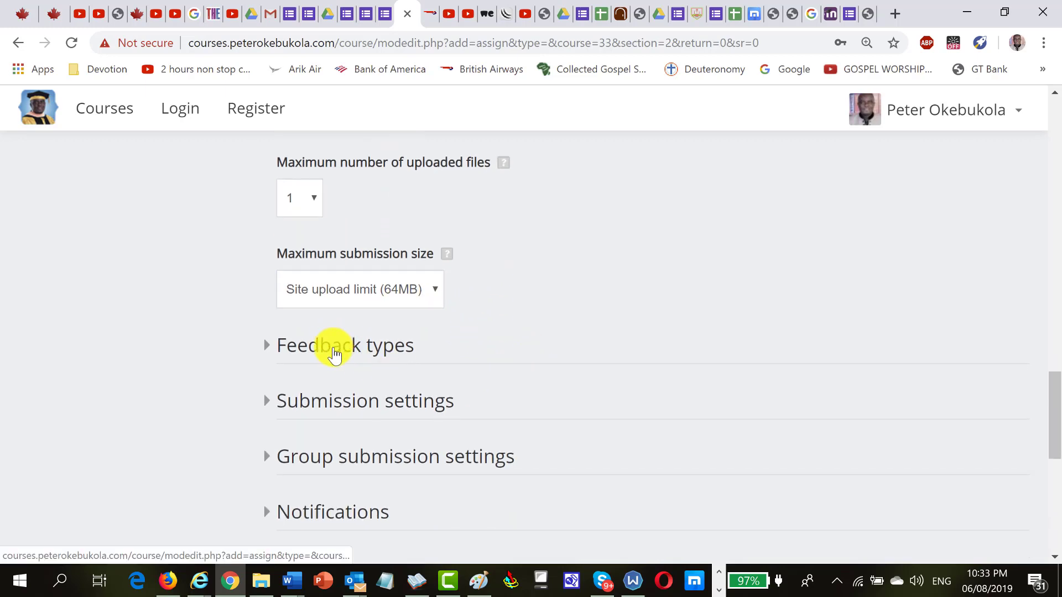
{"action": "left_click", "coordinate": [335, 347]}
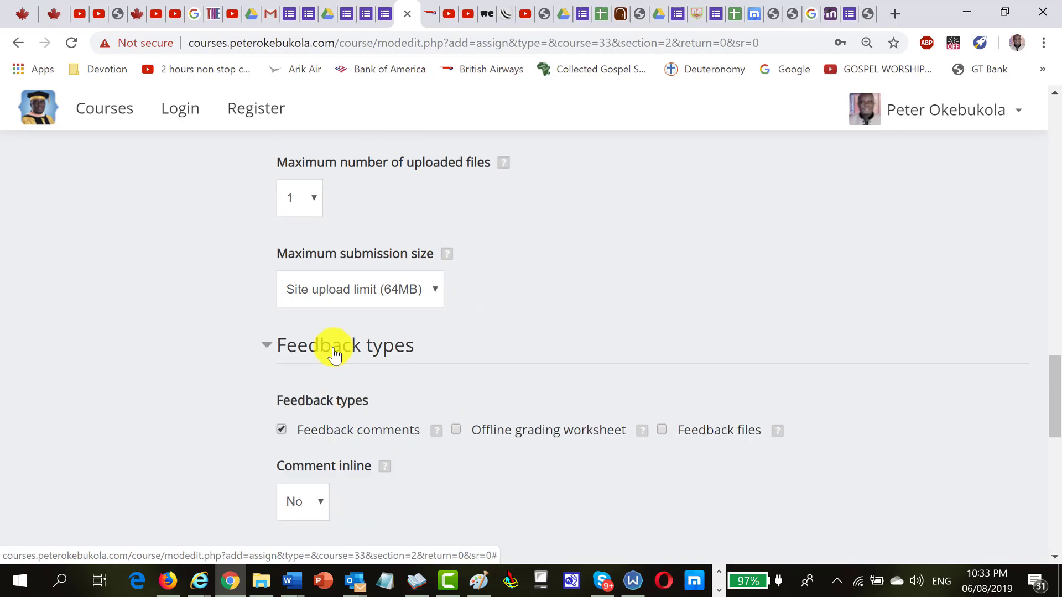
{"action": "scroll", "coordinate": [510, 297], "scroll_direction": "down", "scroll_amount": 8}
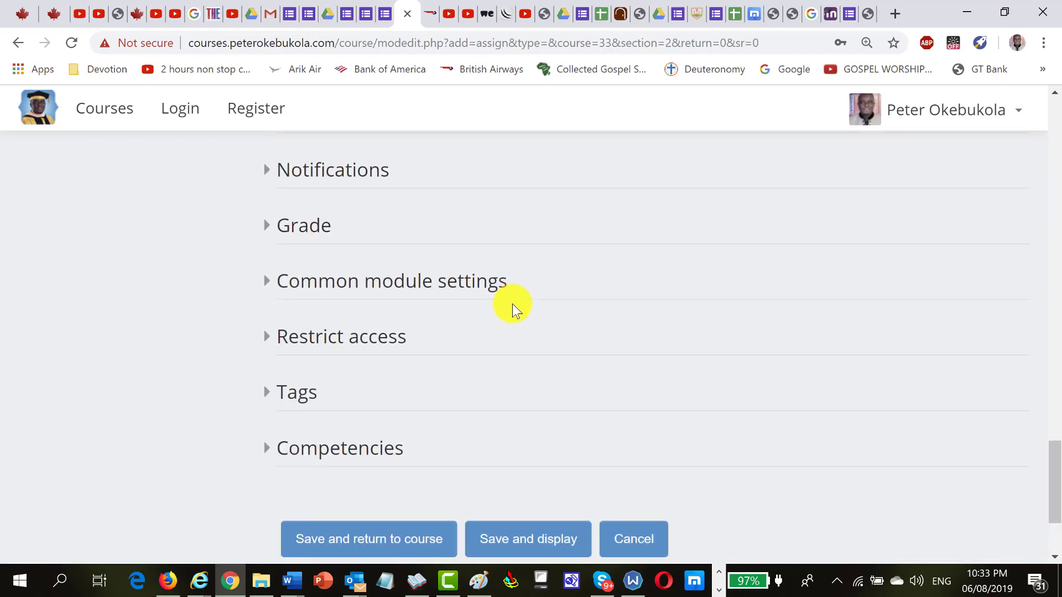
- Save the assignment, return to the course page and check the Lesson 2 Assignment entry in Lesson 2
{"action": "scroll", "coordinate": [512, 303], "scroll_direction": "down", "scroll_amount": 3}
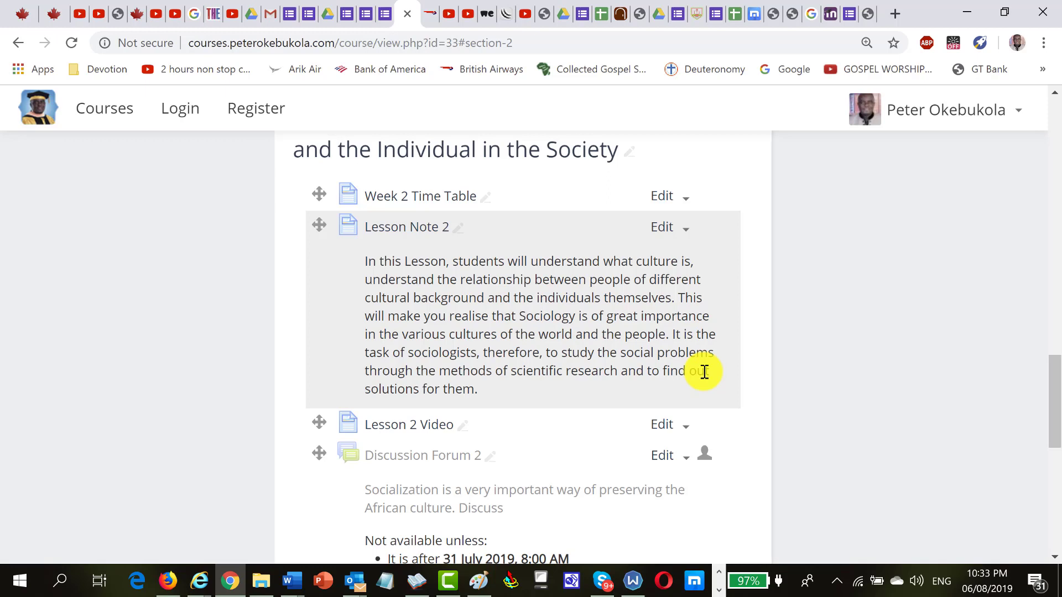
{"action": "scroll", "coordinate": [695, 360], "scroll_direction": "down", "scroll_amount": 10}
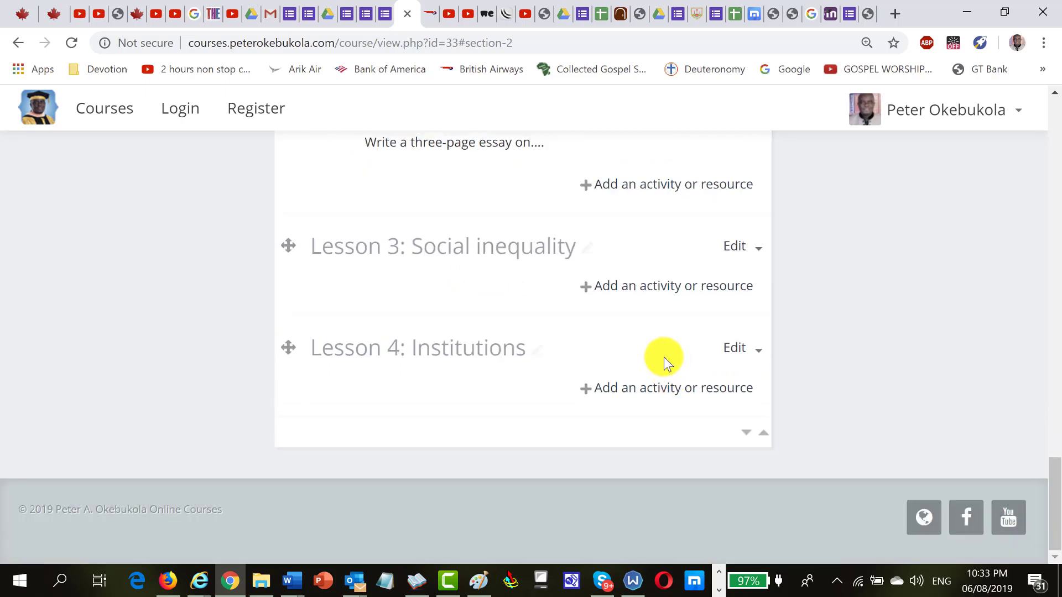
{"action": "scroll", "coordinate": [664, 357], "scroll_direction": "up", "scroll_amount": 4}
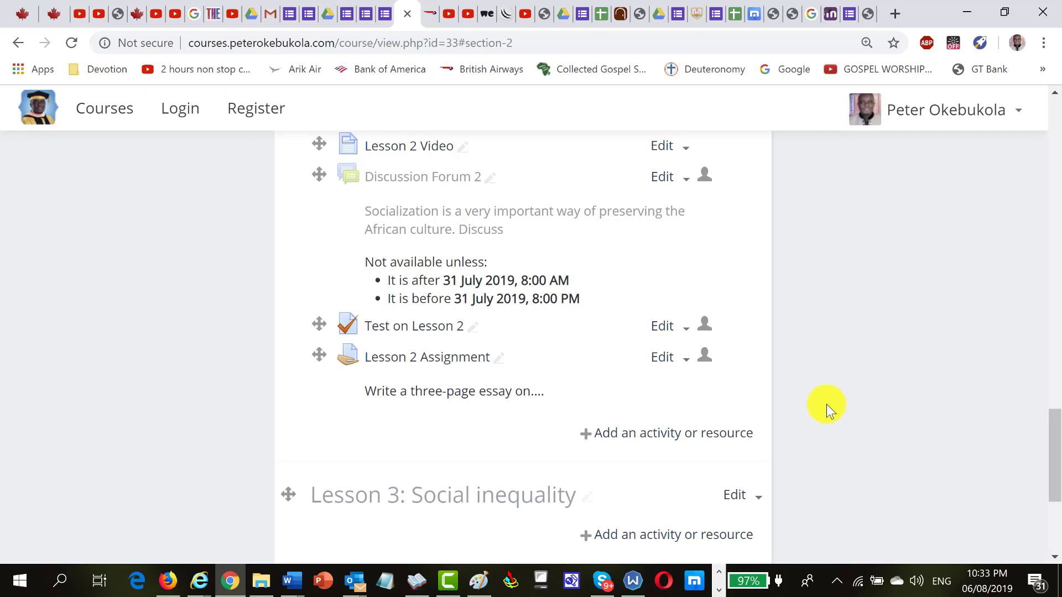
- Switch to the Lesson 8 outline document in Word to review the tips on assignments
{"action": "key", "text": "alt+Tab"}
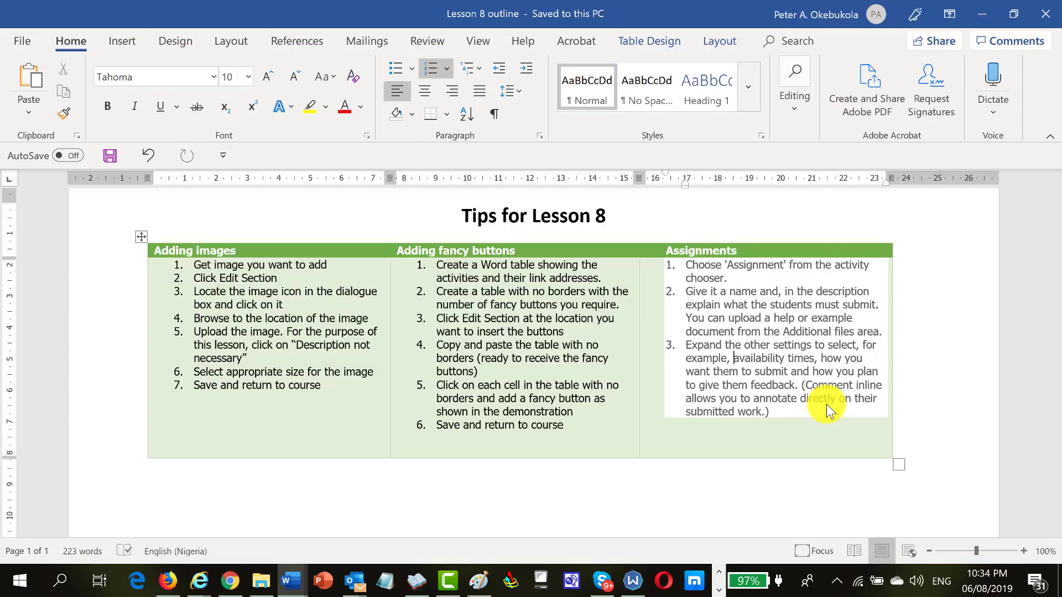